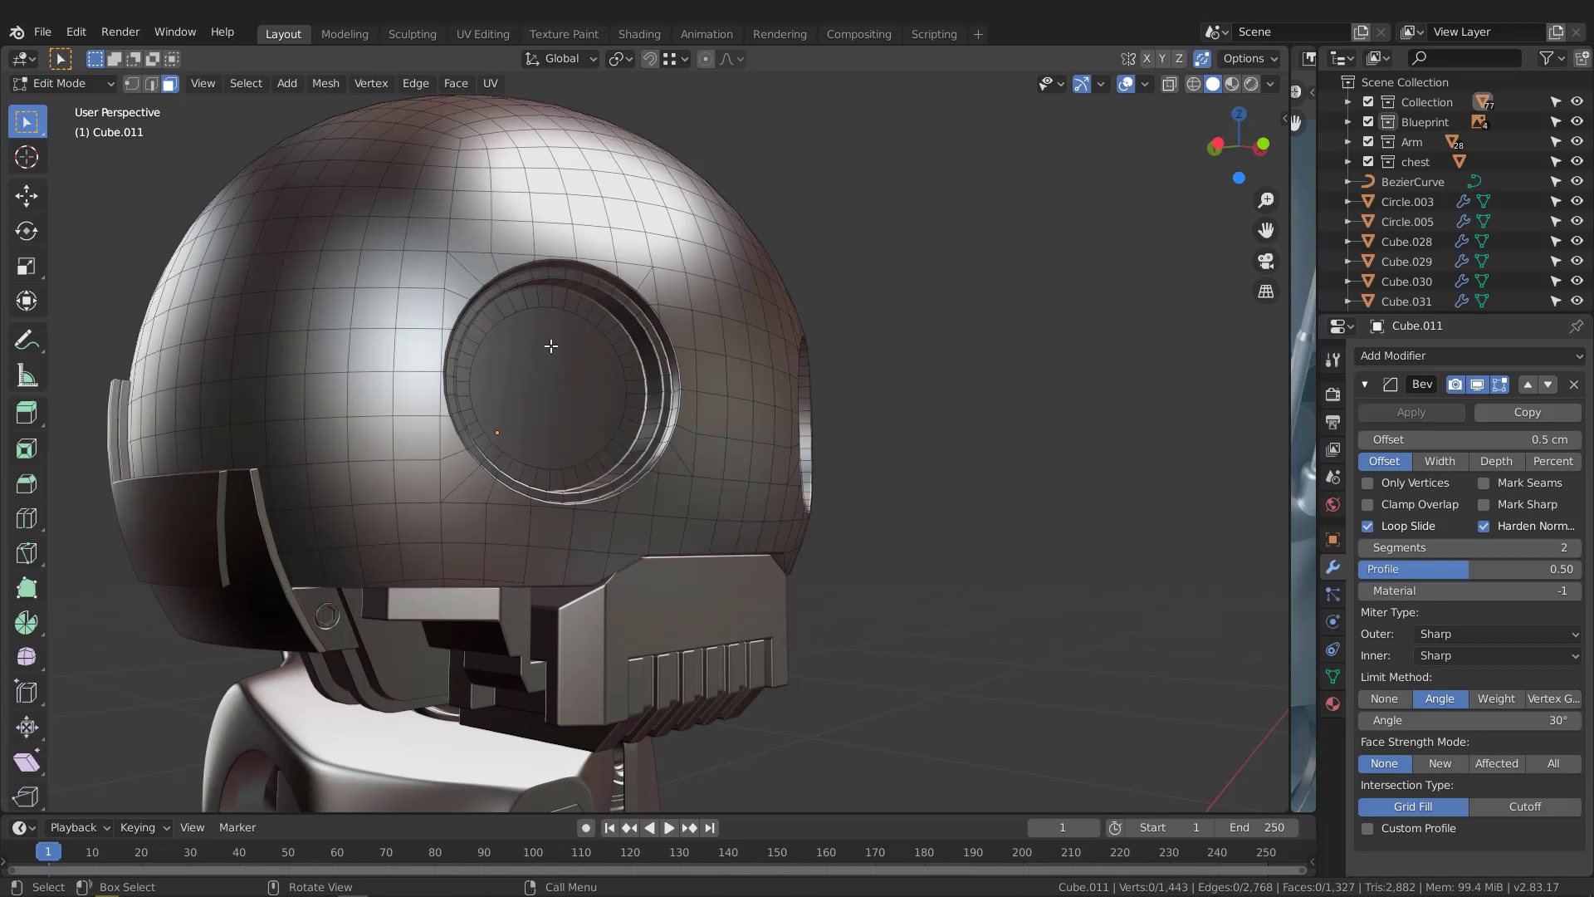
Delete the eye recess's inner disc together with its surrounding ring and side wall faces
scroll(551, 345, "up", 2)
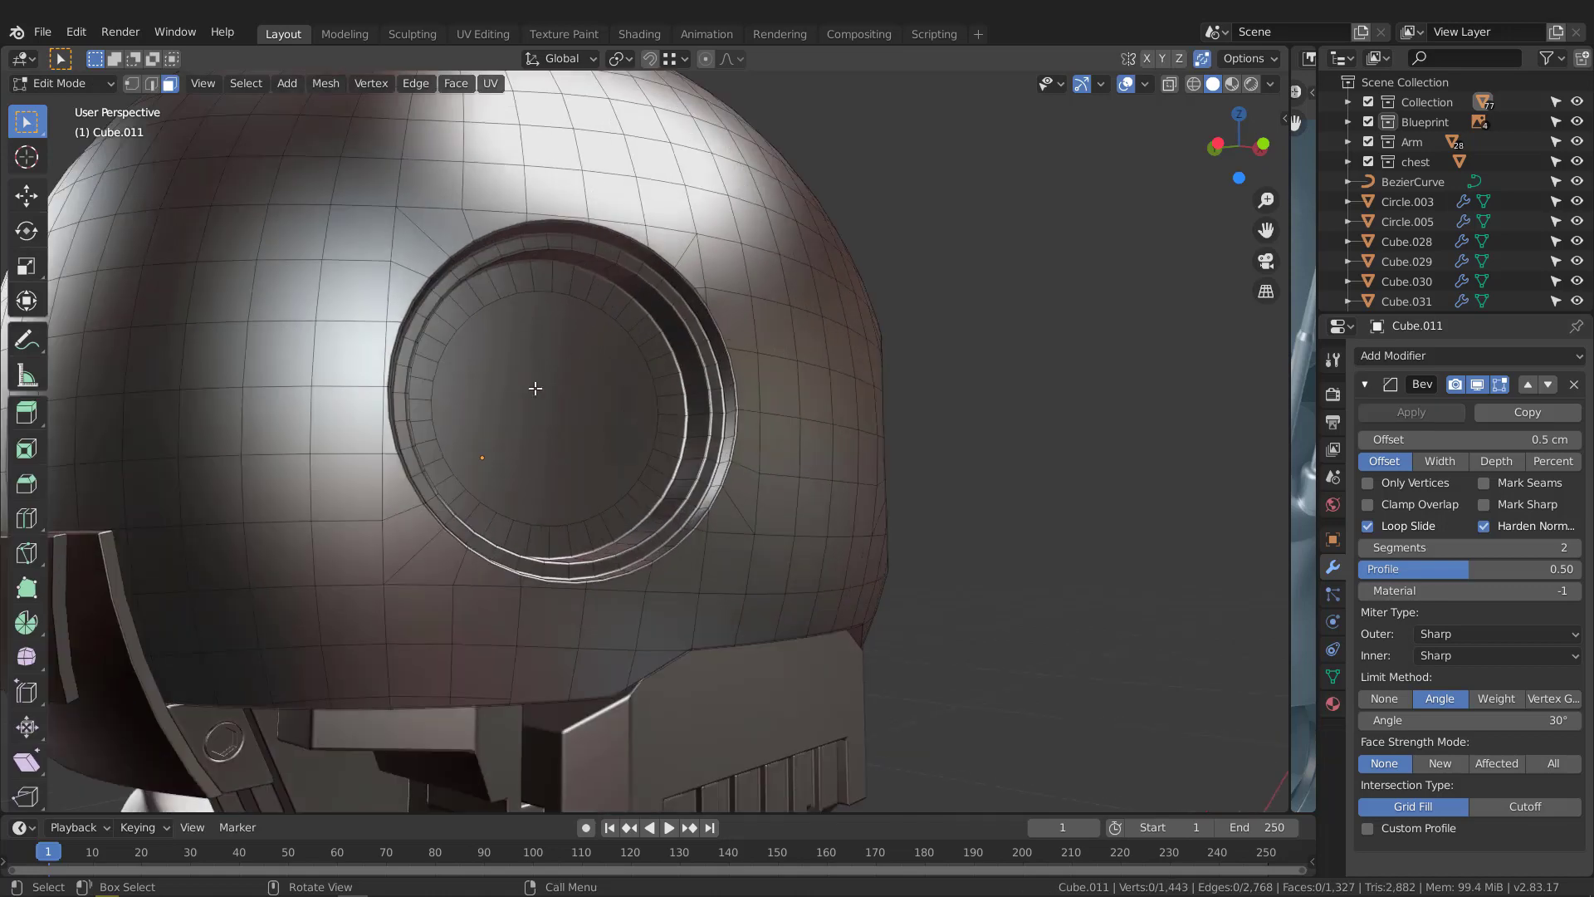
left_click(540, 398)
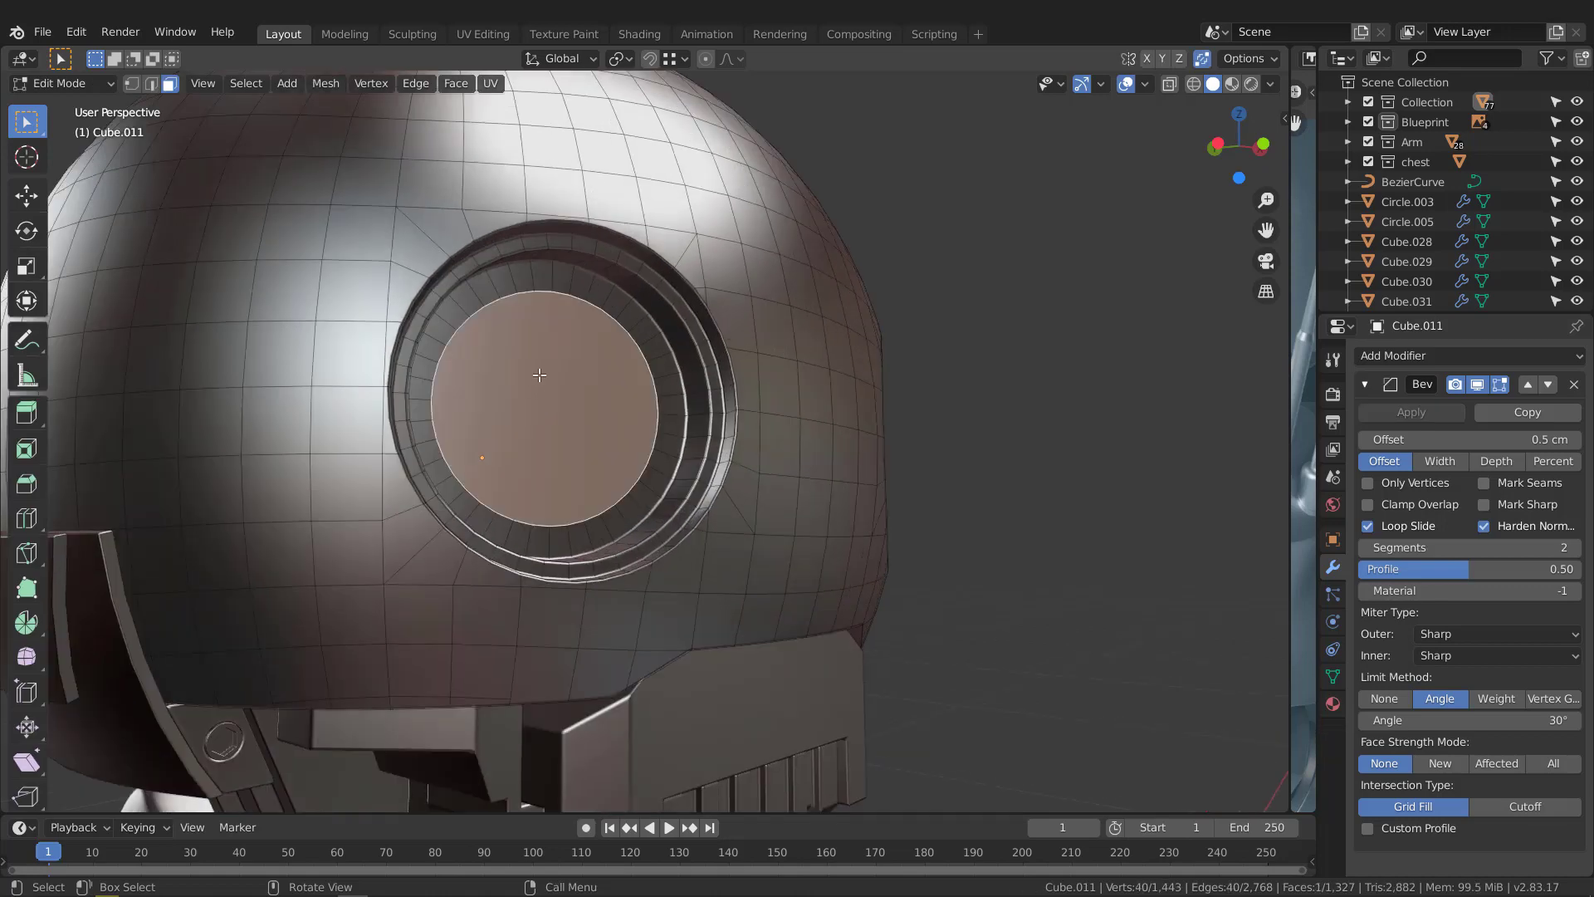
middle_click_drag(538, 372, 507, 353)
scroll(509, 341, "up", 1)
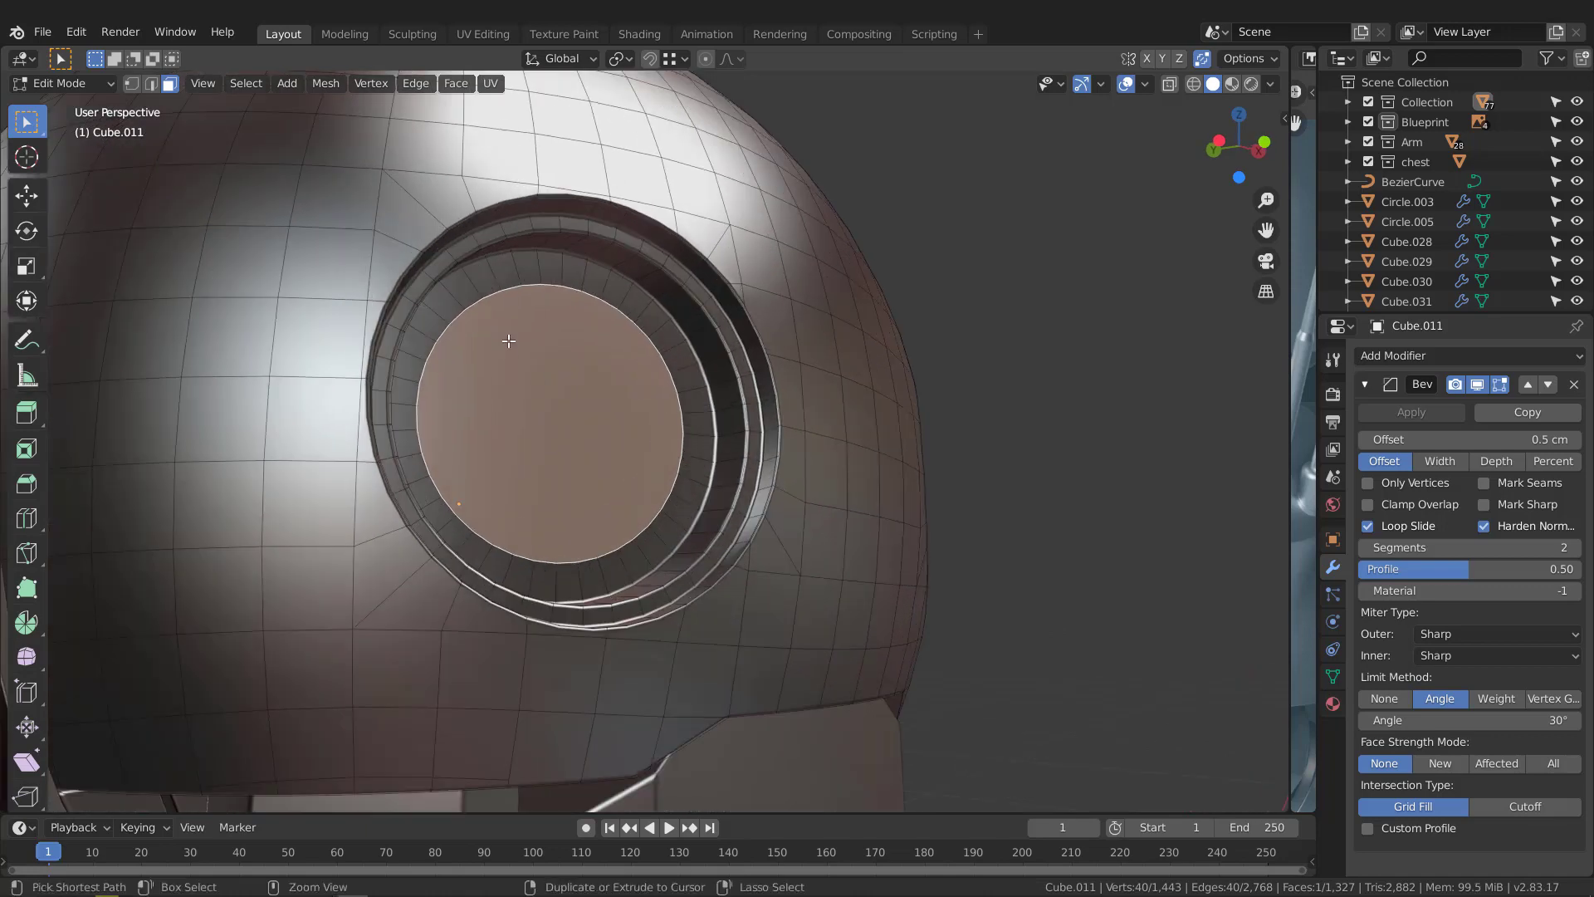
key("ctrl+KP_Add")
key("ctrl+KP_Add")
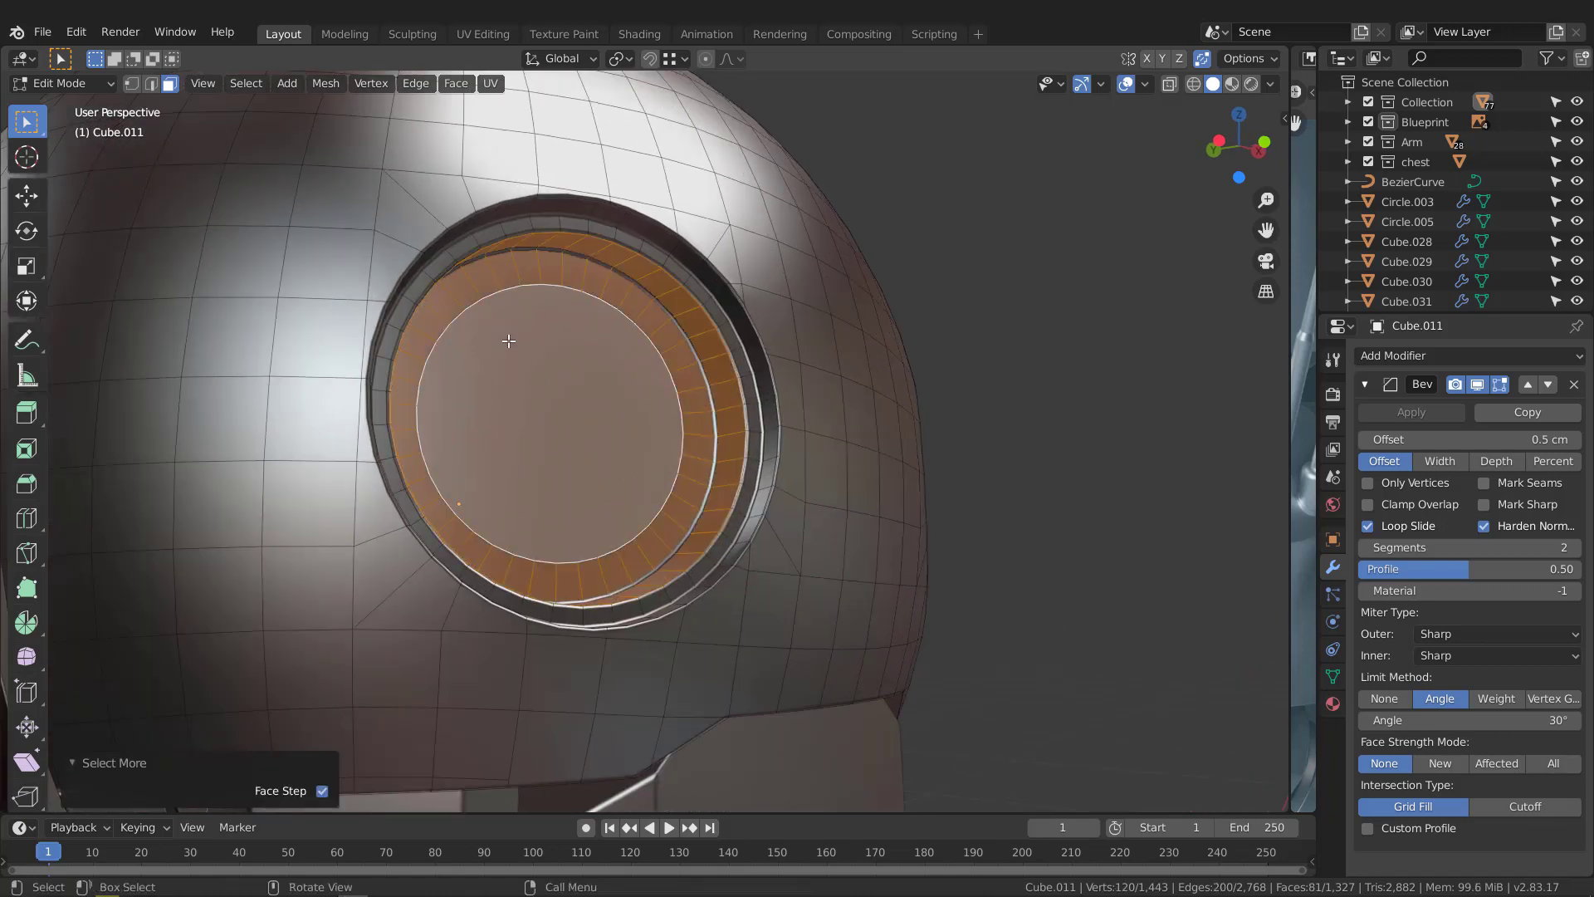
middle_click_drag(509, 341, 604, 407)
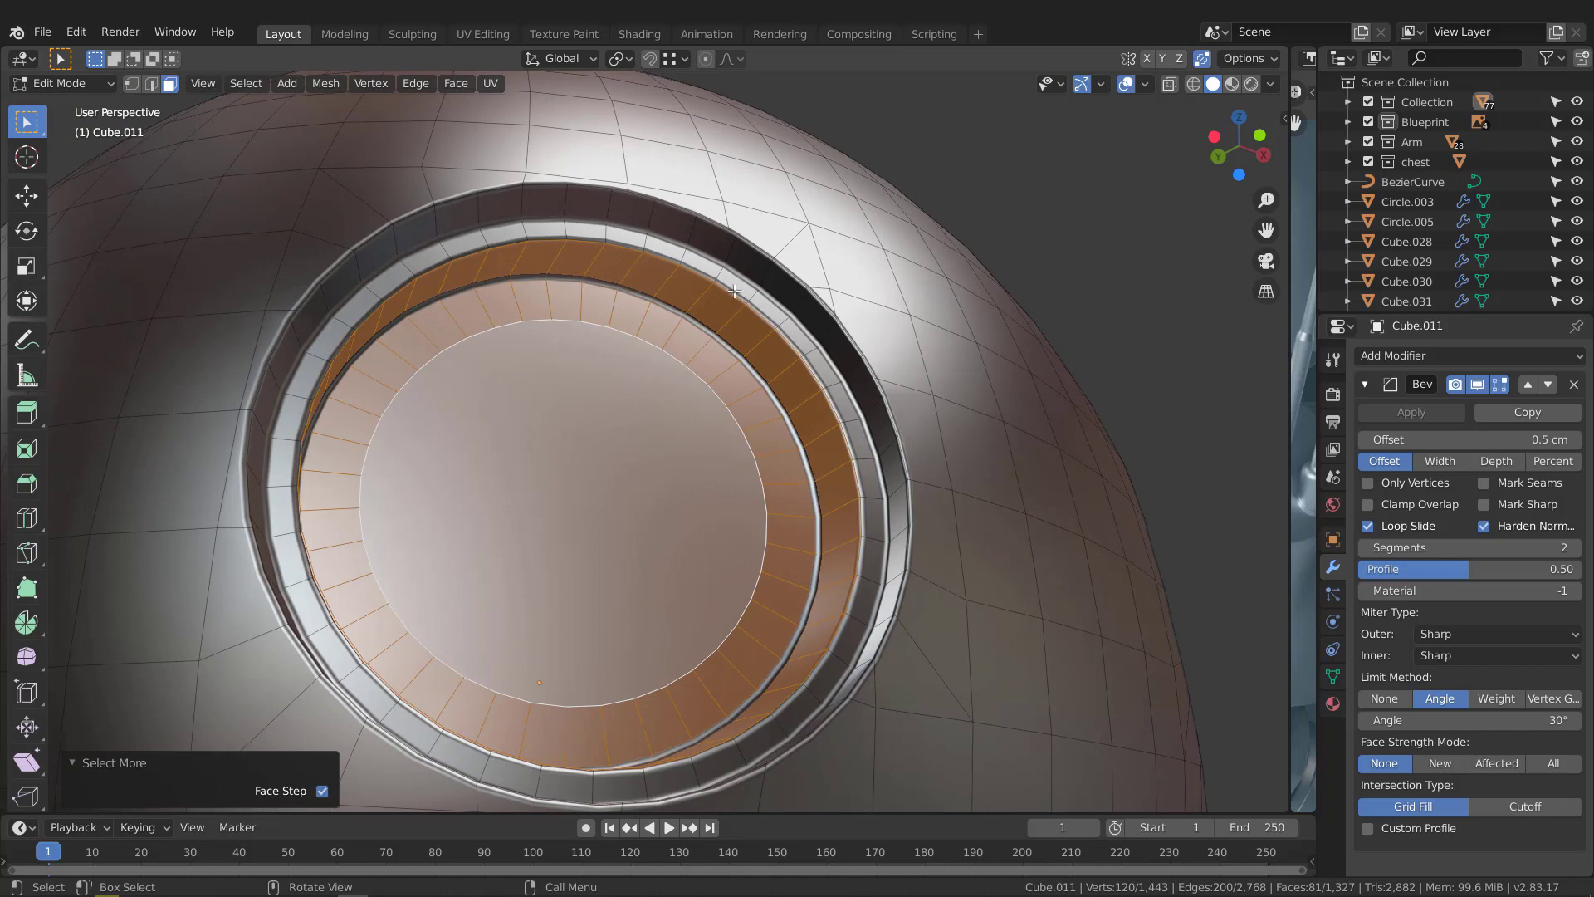
middle_click_drag(721, 292, 720, 381)
key("x")
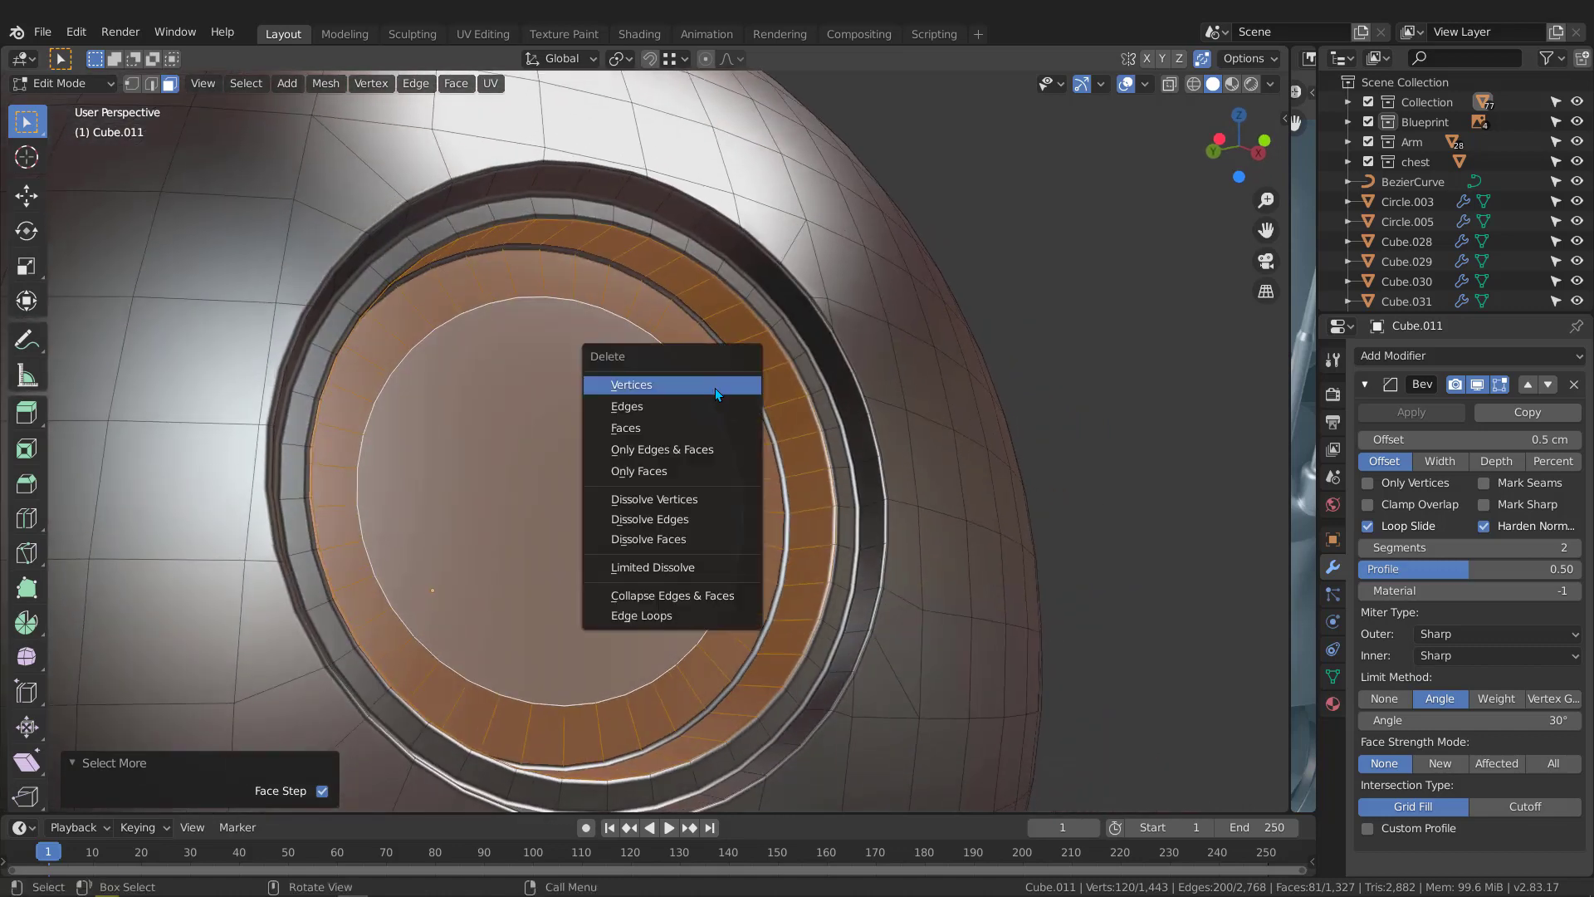
left_click(710, 434)
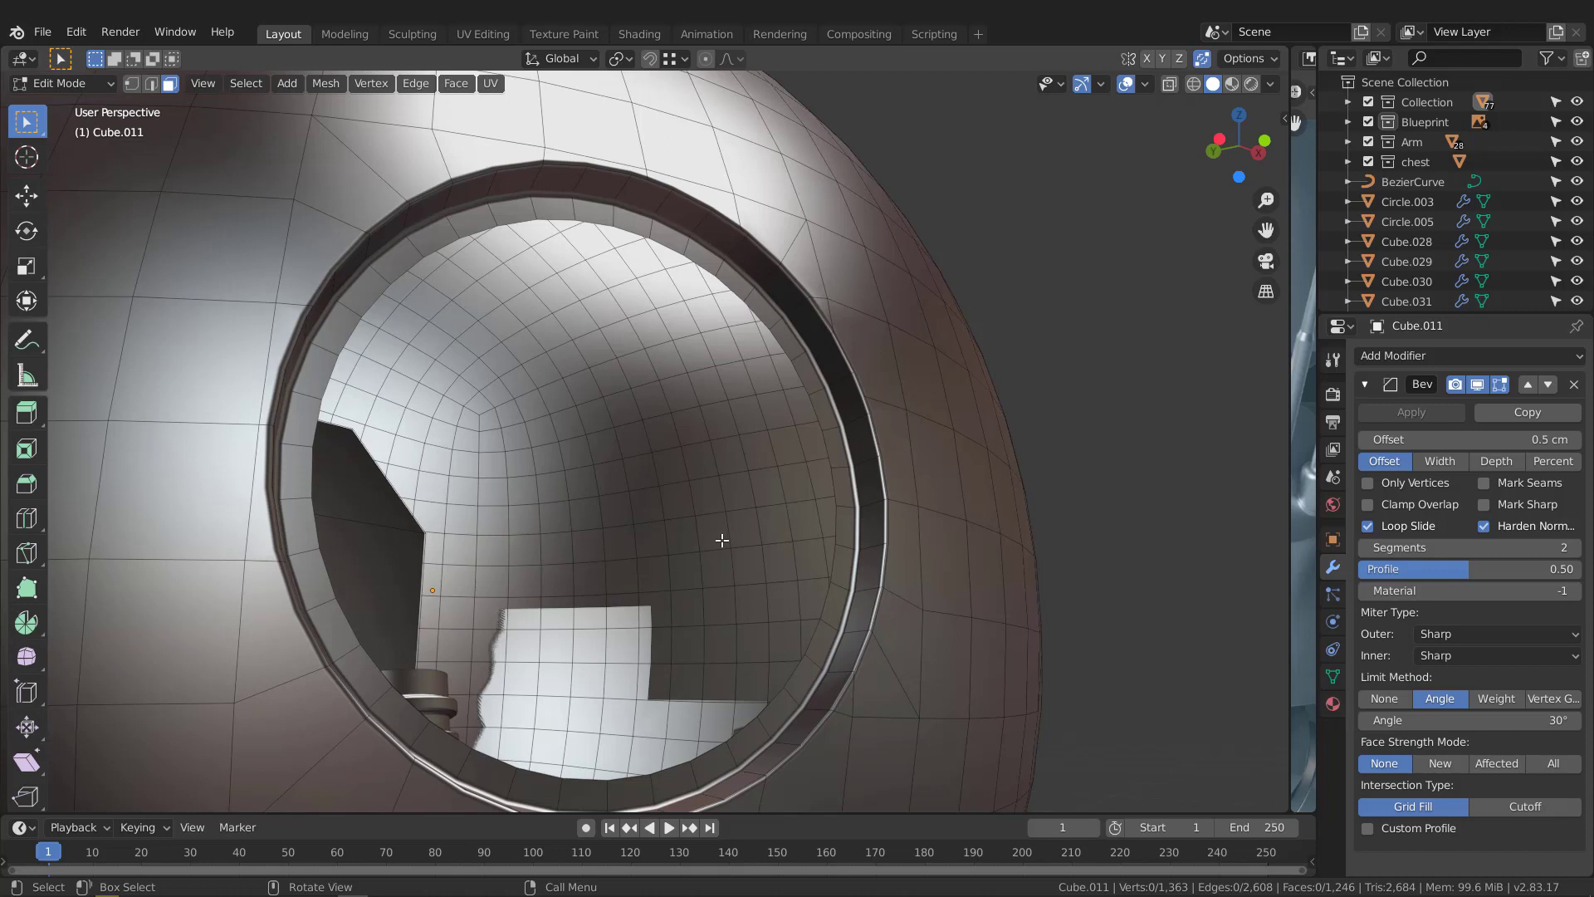
Fill the open inner edge loop of the eye socket with a single face
key("2")
left_click(694, 260, "alt")
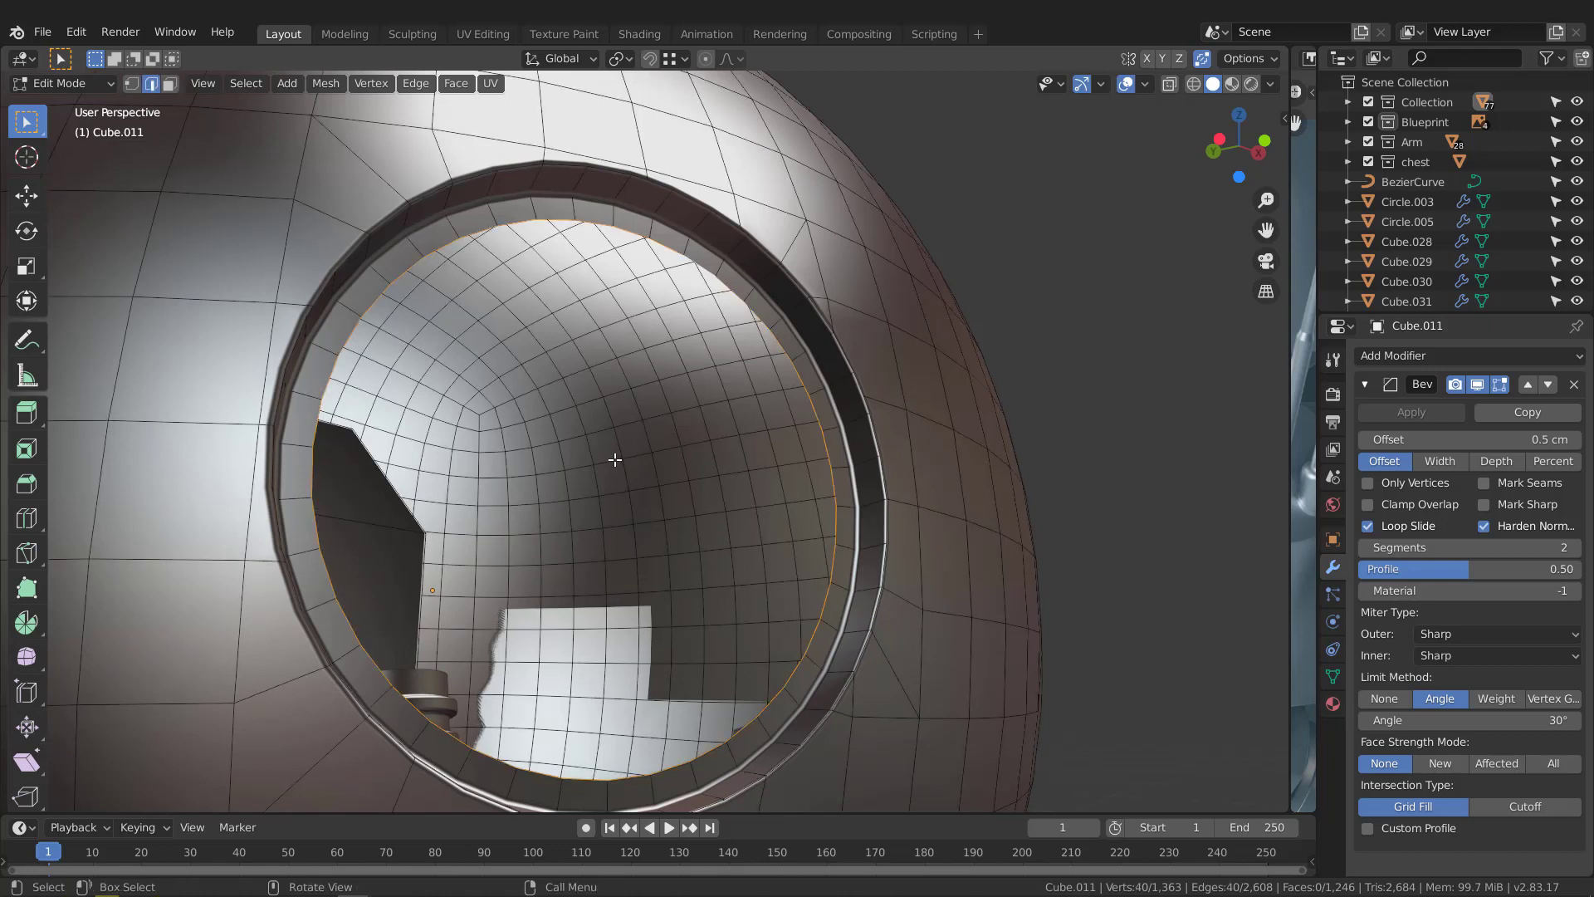
key("f")
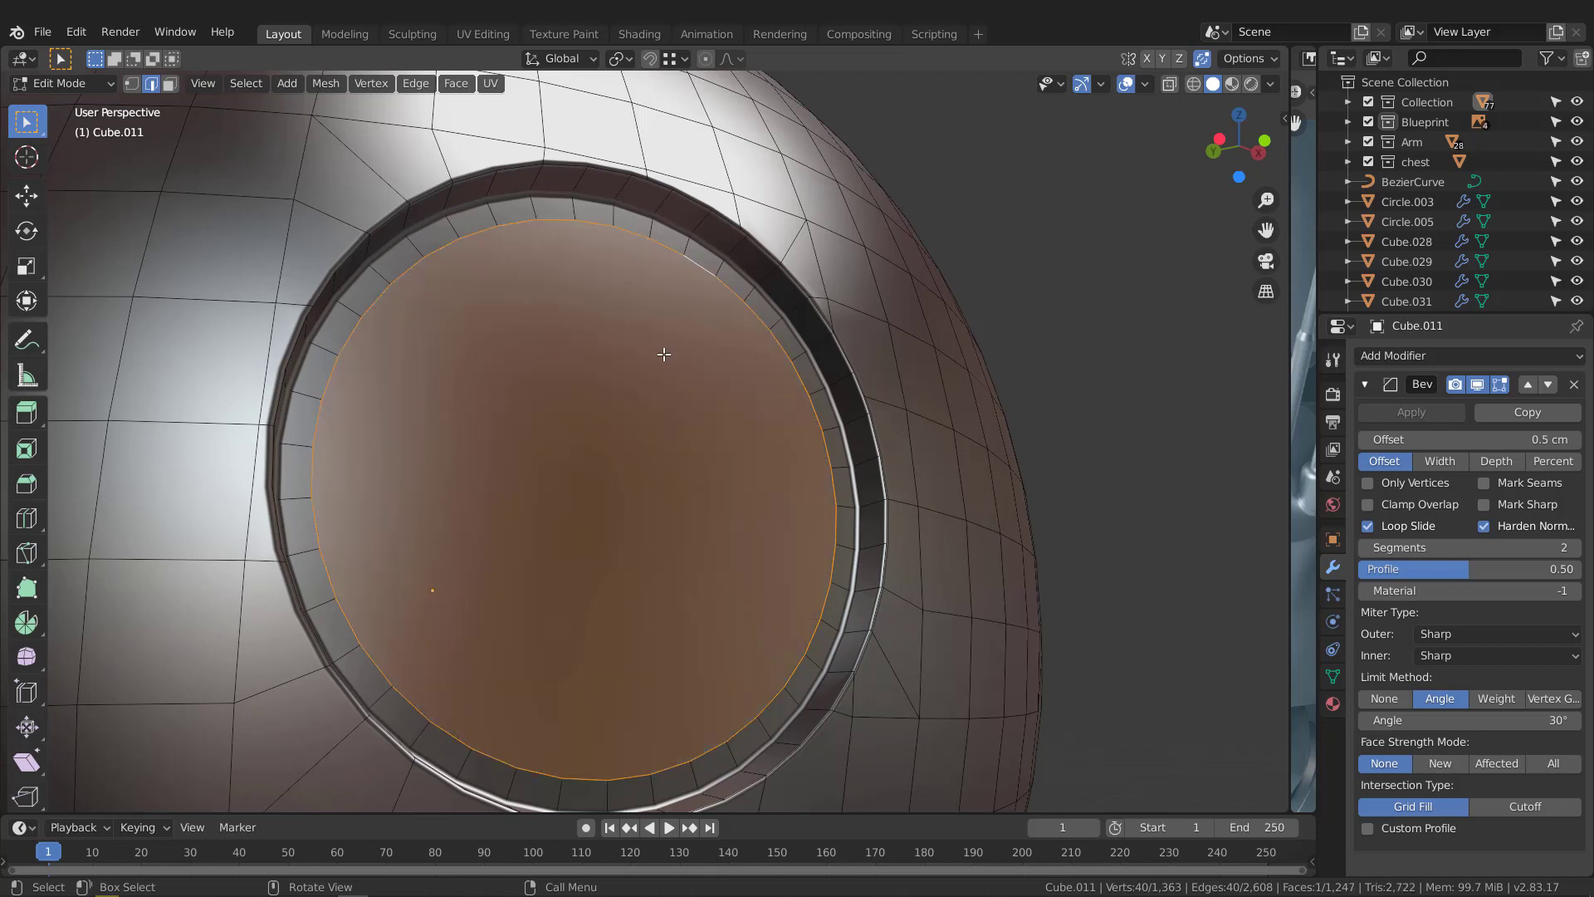
Duplicate the narrow face ring around the filled eye disc in place and separate the copy into its own object
key("3")
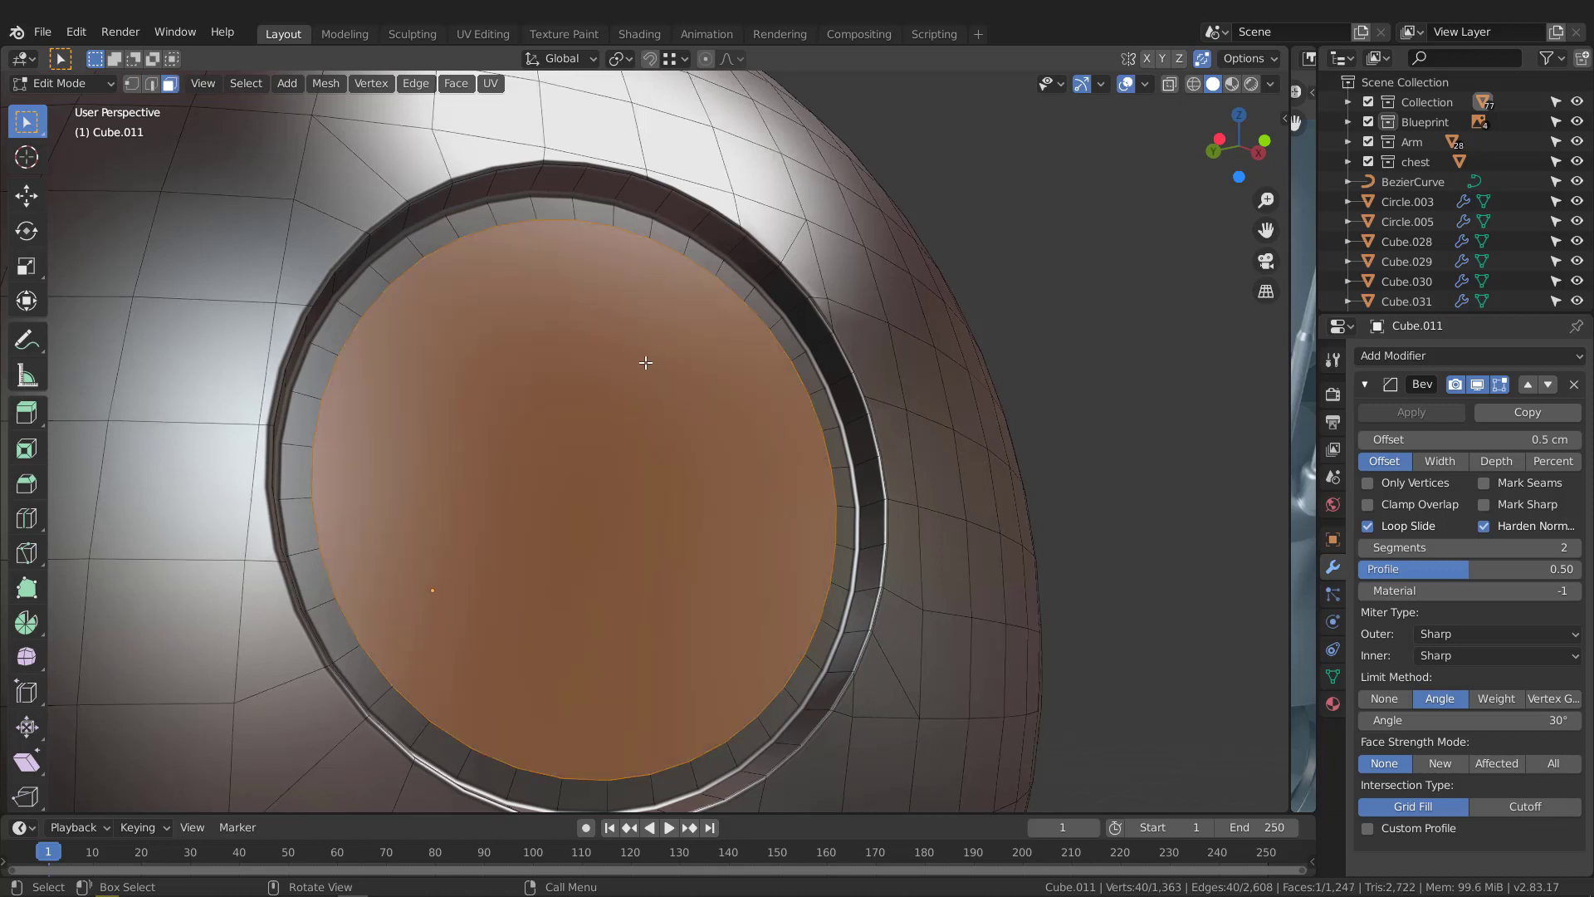
left_click(572, 212, "alt")
middle_click_drag(807, 316, 722, 308)
key("shift+d")
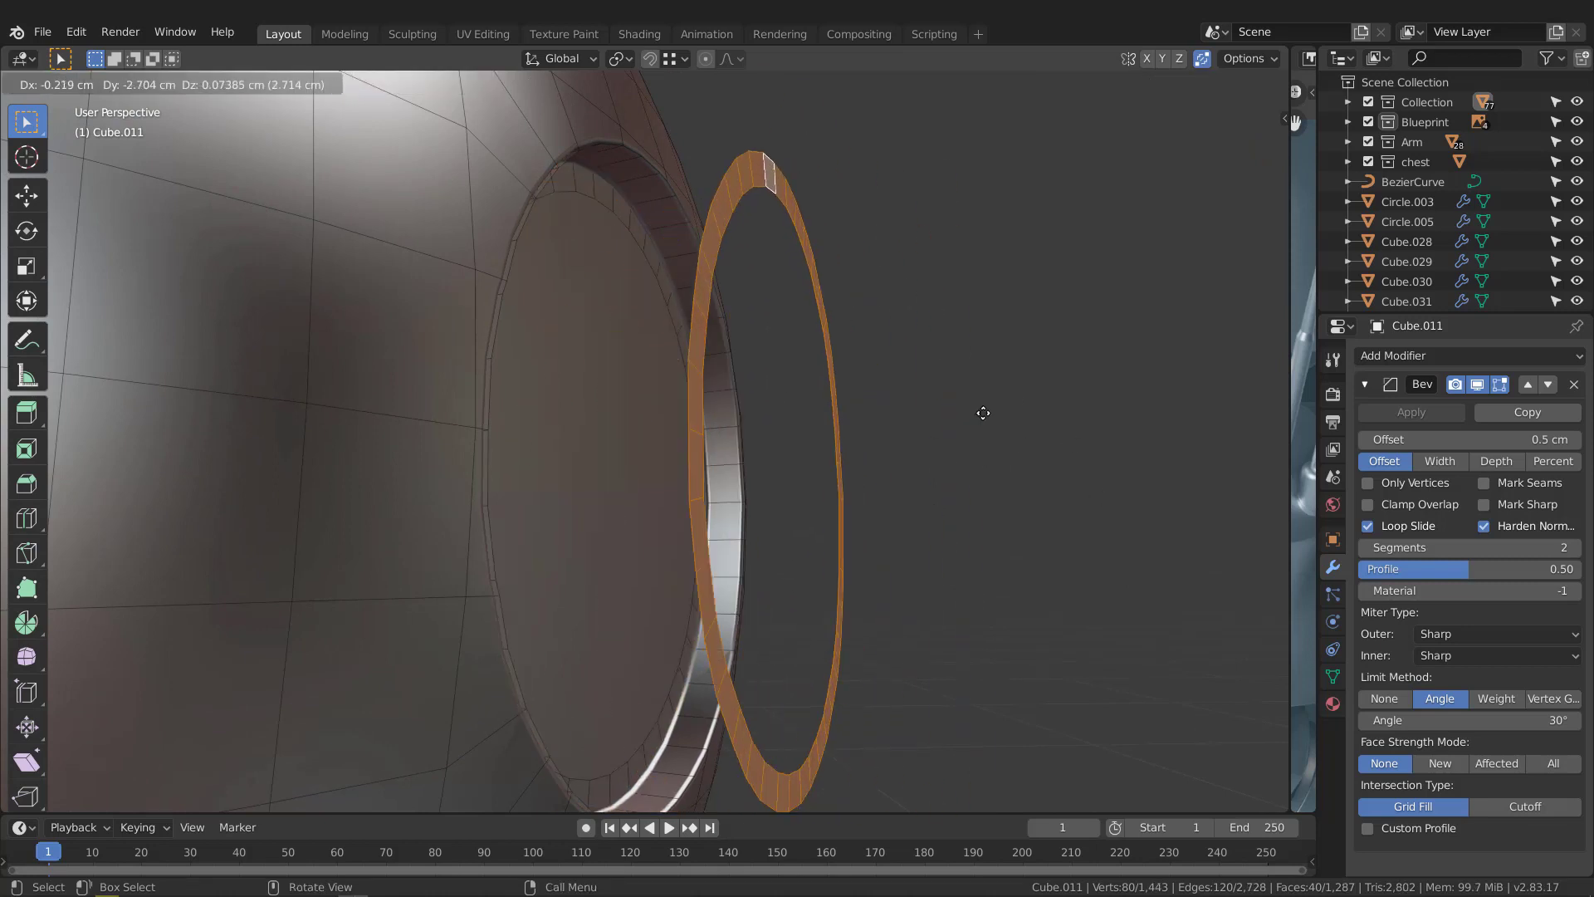
right_click(985, 444)
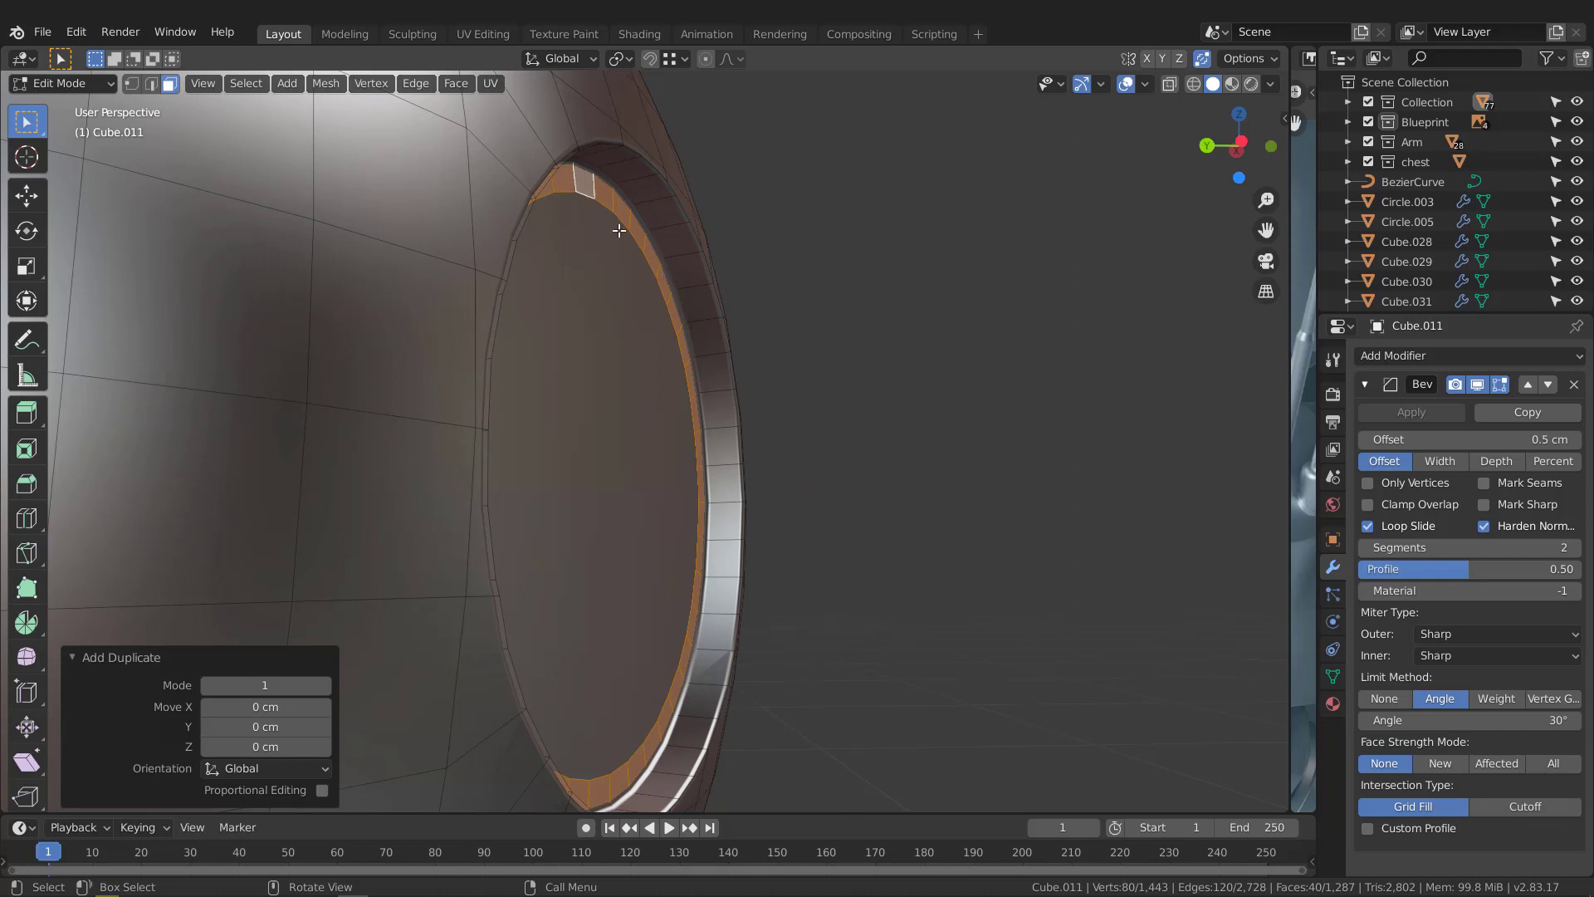
key("p")
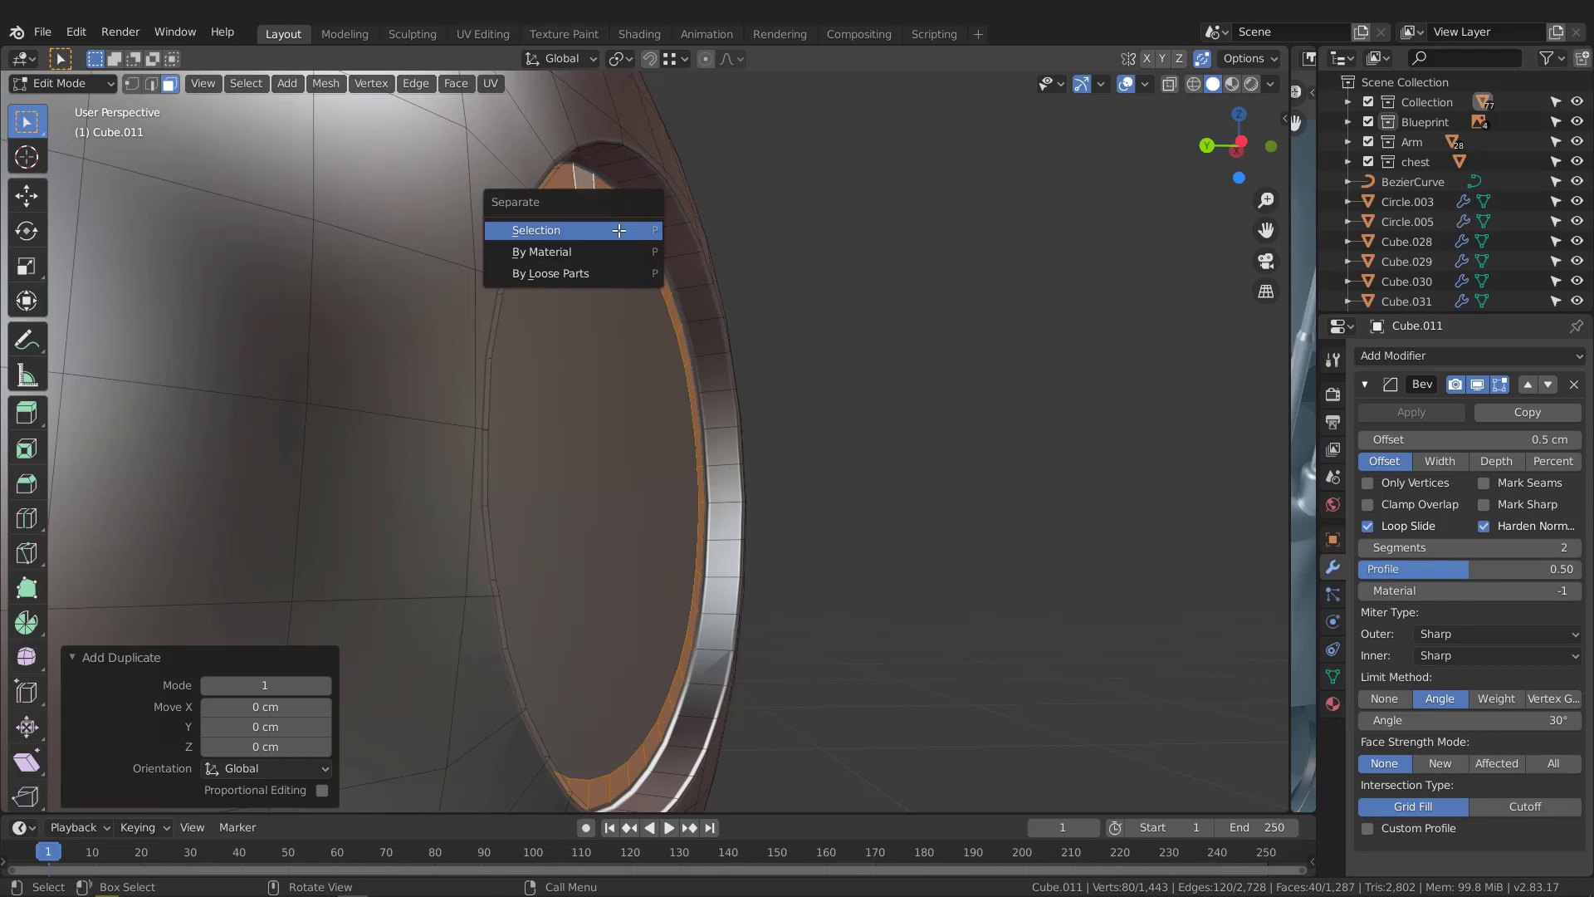
left_click(618, 230)
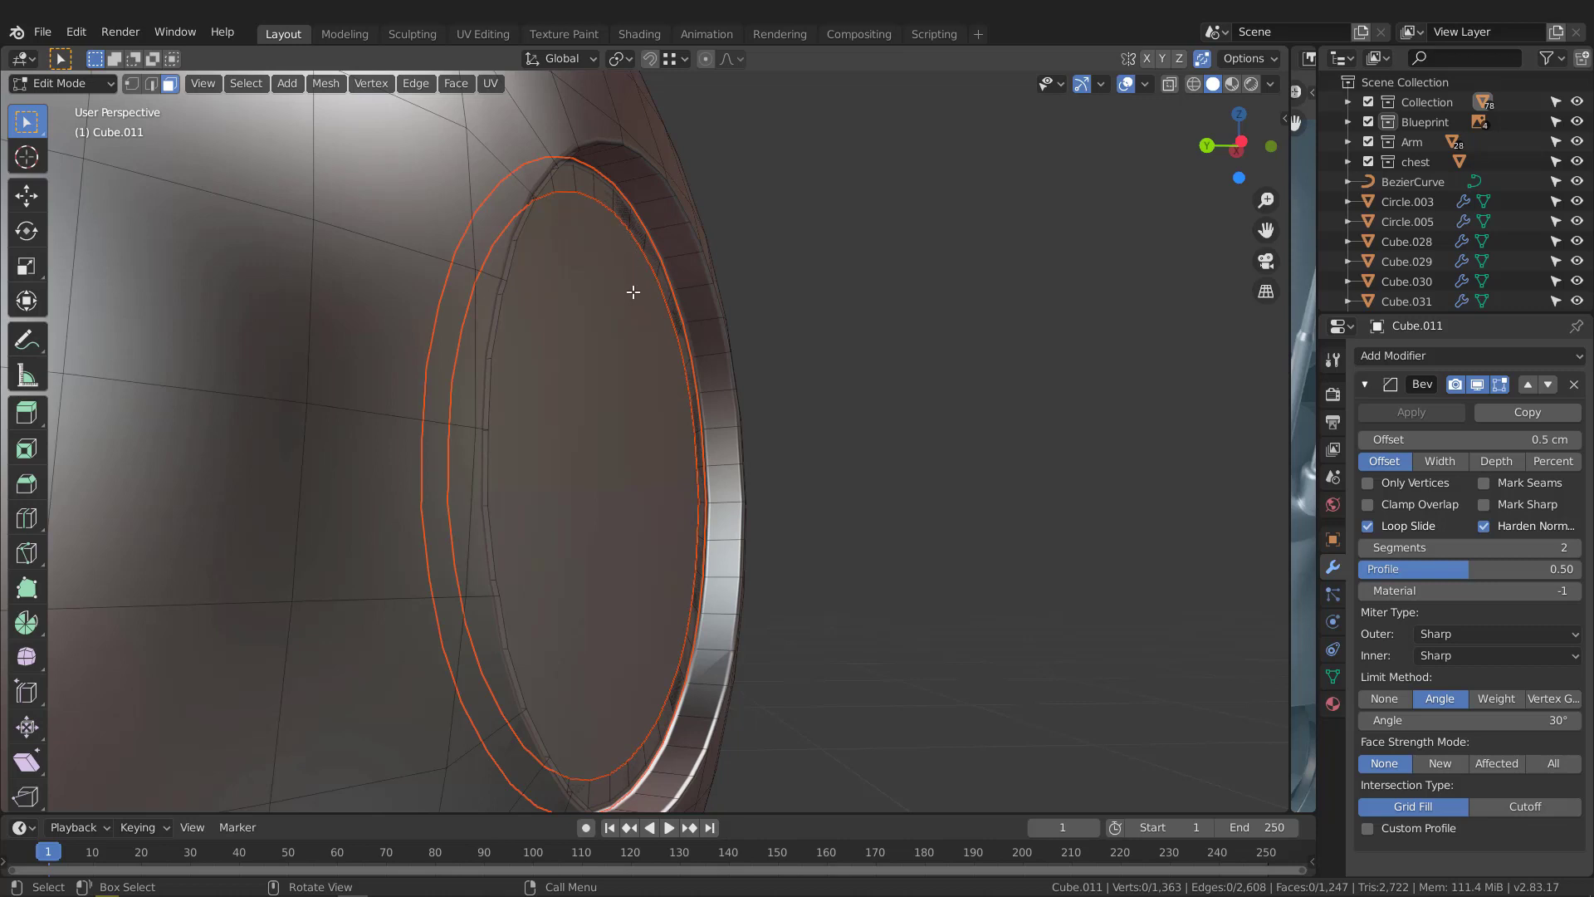
Select the separated ring in object mode, turn off its Bevel modifier's viewport display and collapse the modifier
key("Tab")
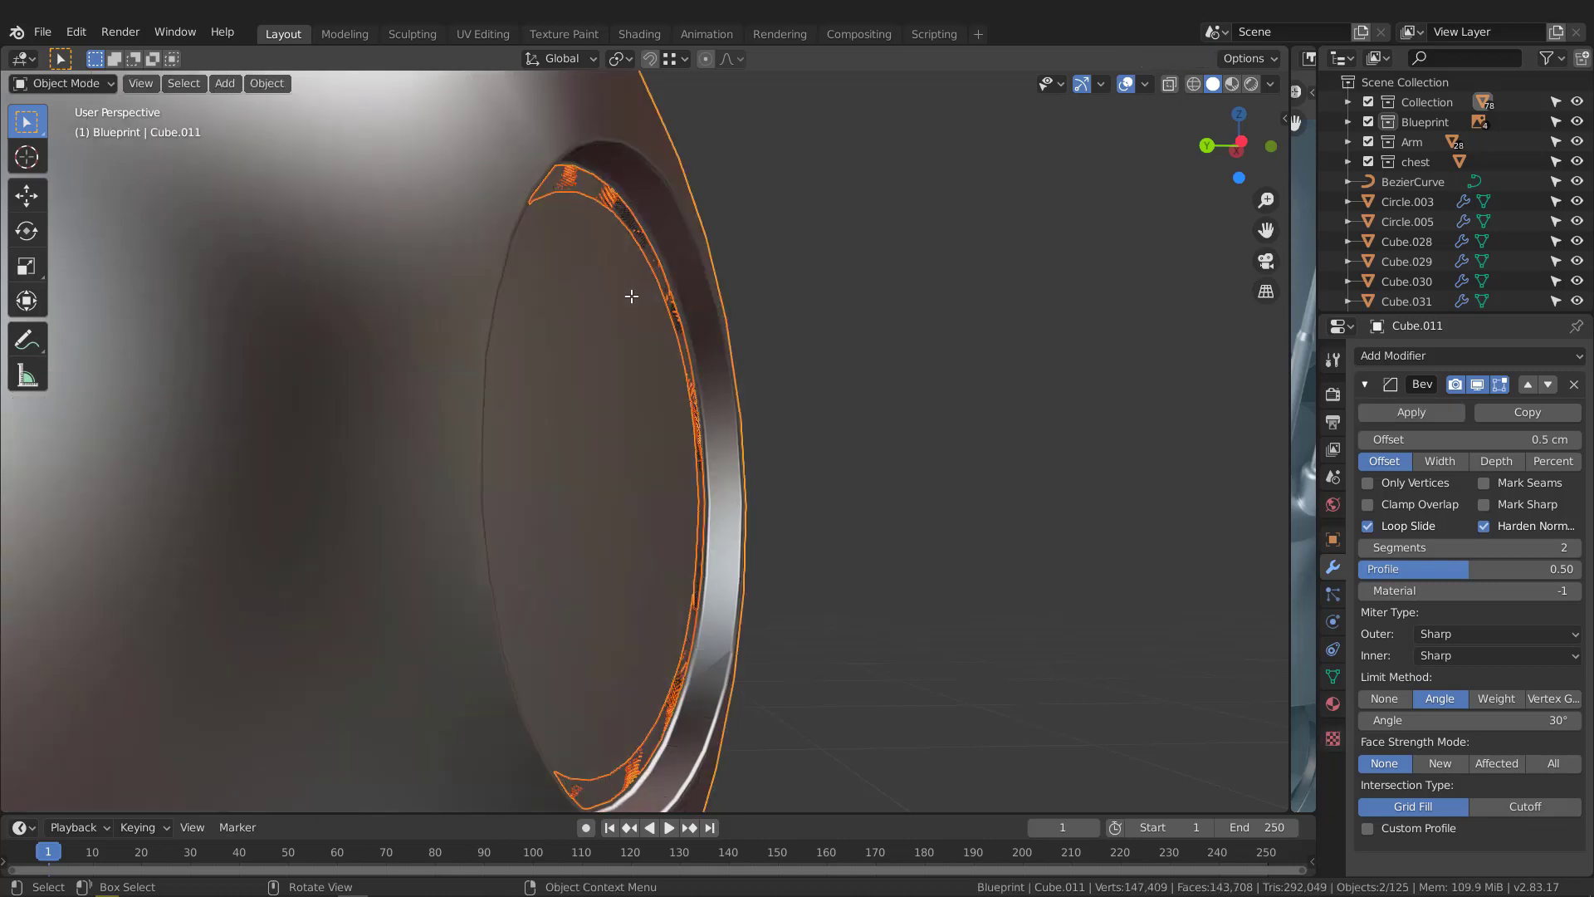
left_click(587, 191)
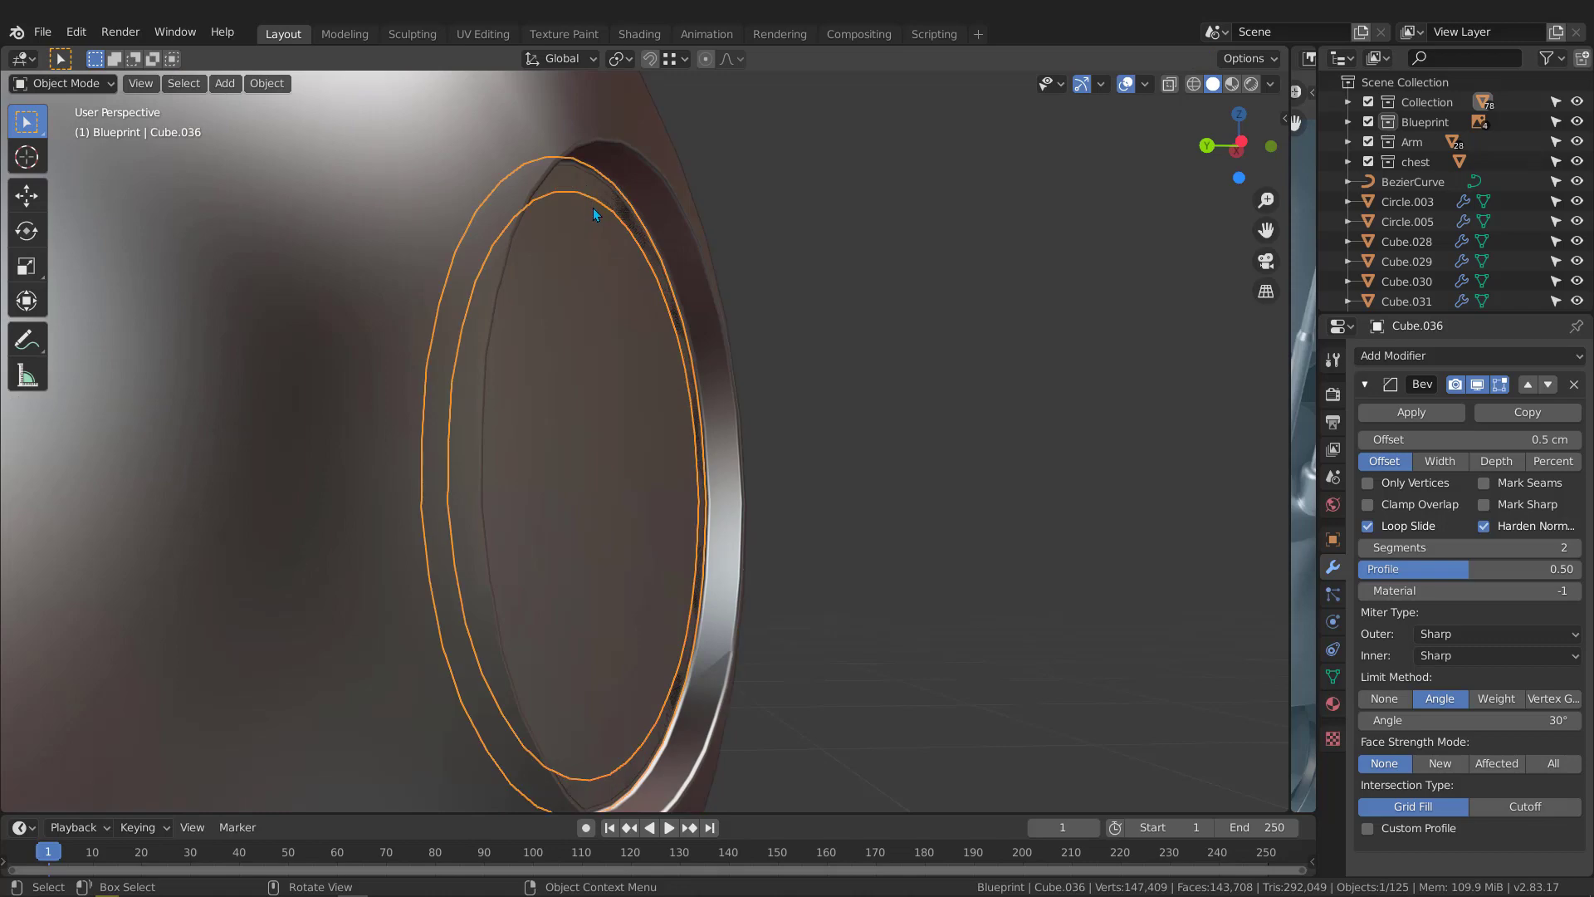
mouse_move(593, 208)
middle_mouse_down()
mouse_move(611, 215)
mouse_move(590, 217)
middle_mouse_up()
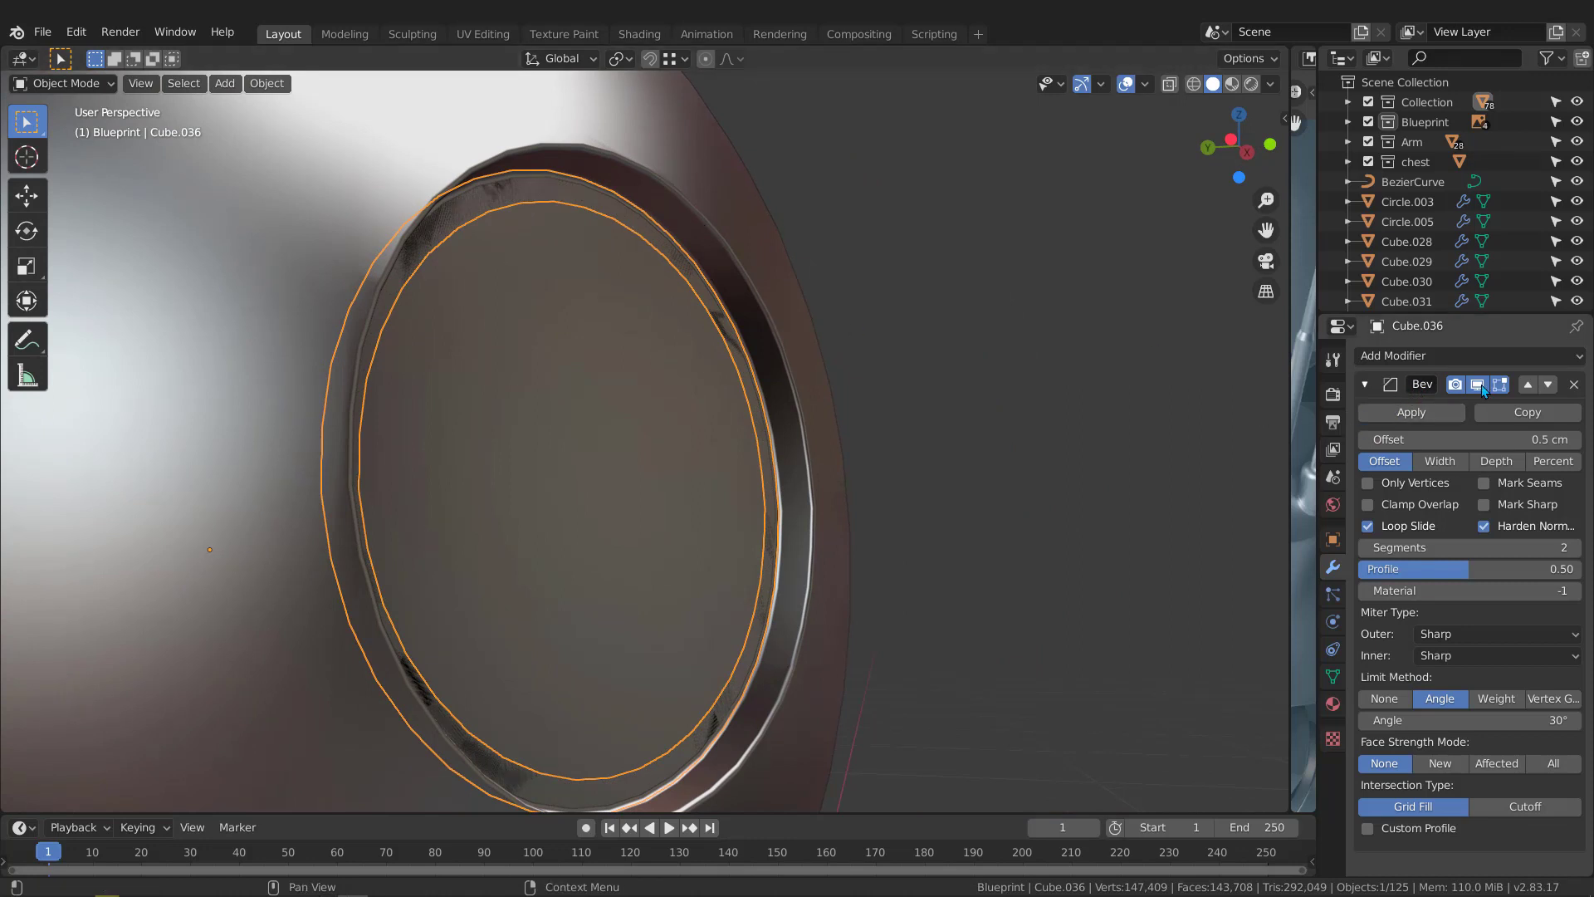
left_click(1365, 385)
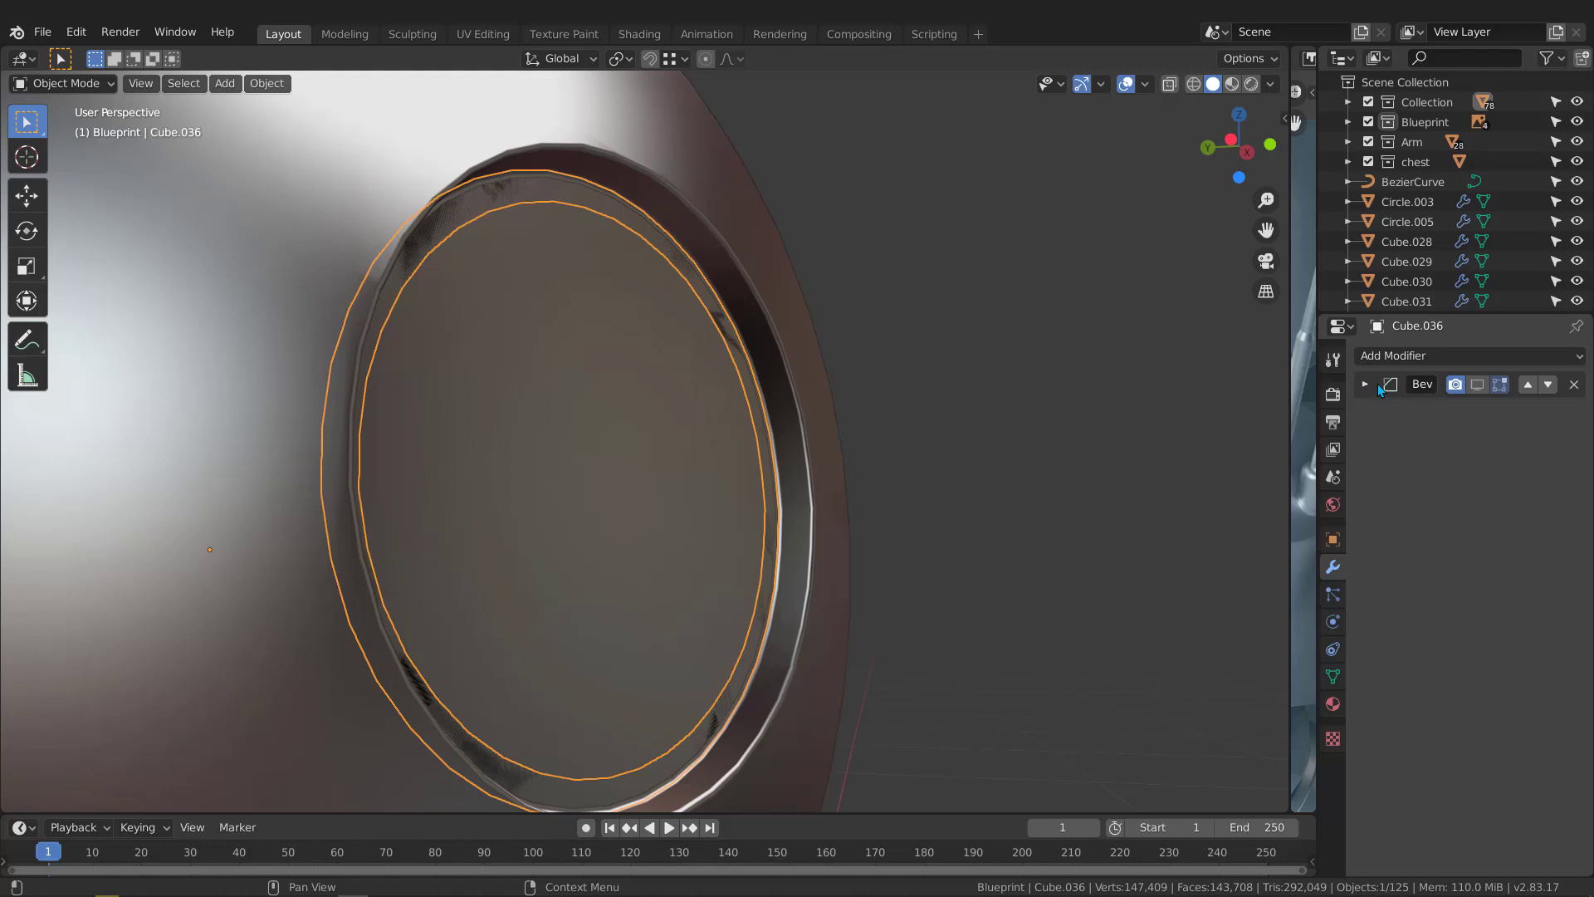
left_click(1366, 382)
left_click(1362, 386)
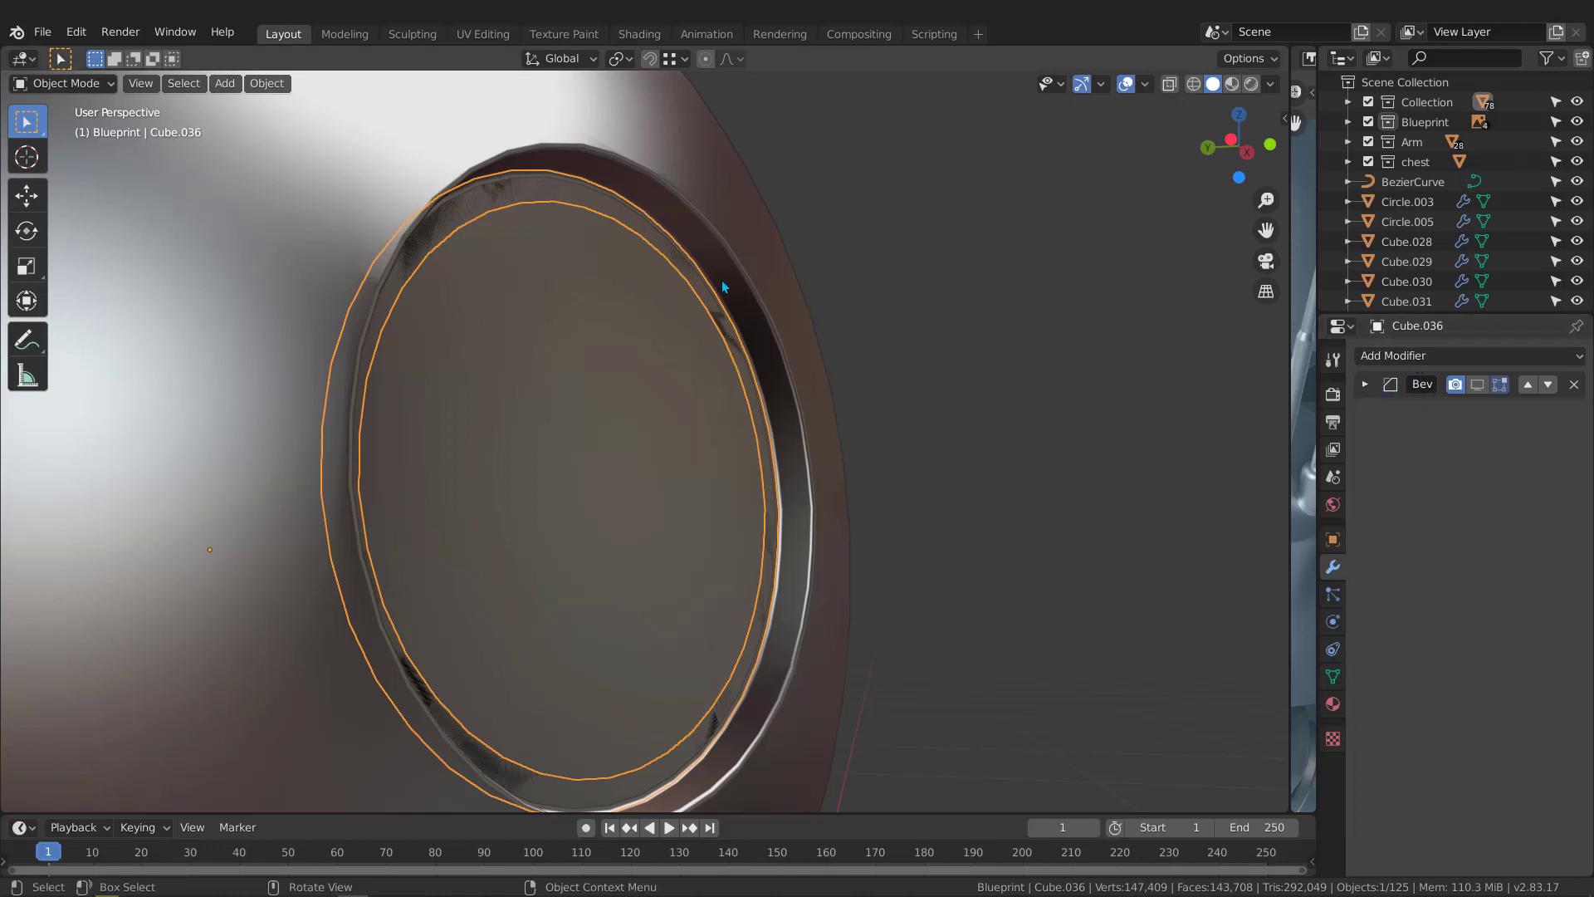
Add a Solidify modifier to the ring with a thickness of -1.2 cm
left_click(1415, 357)
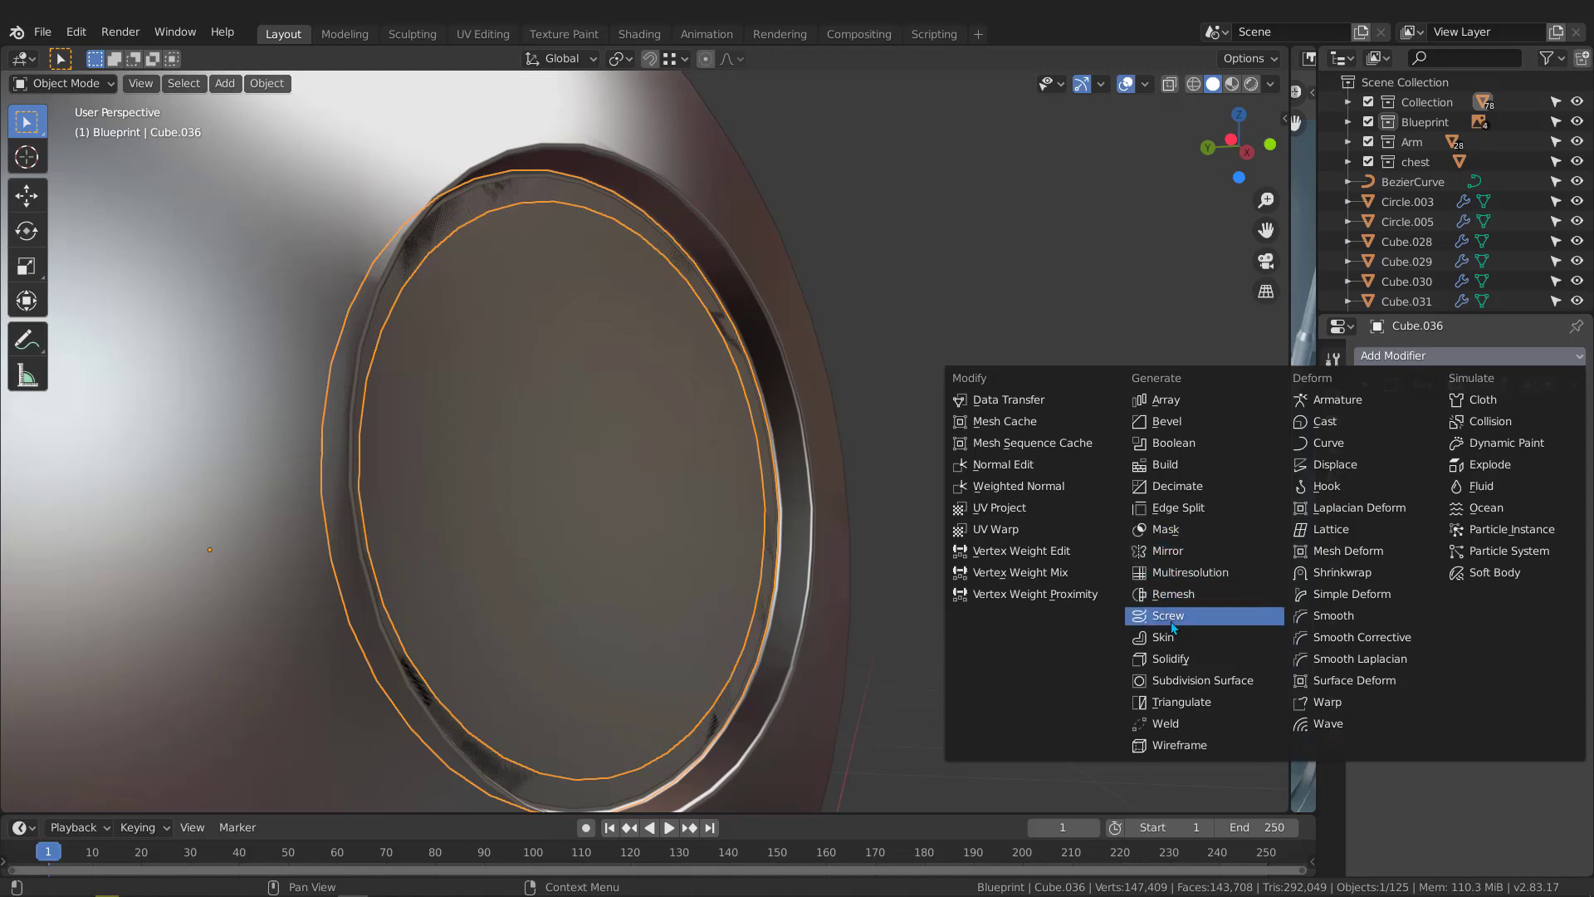
left_click(1165, 661)
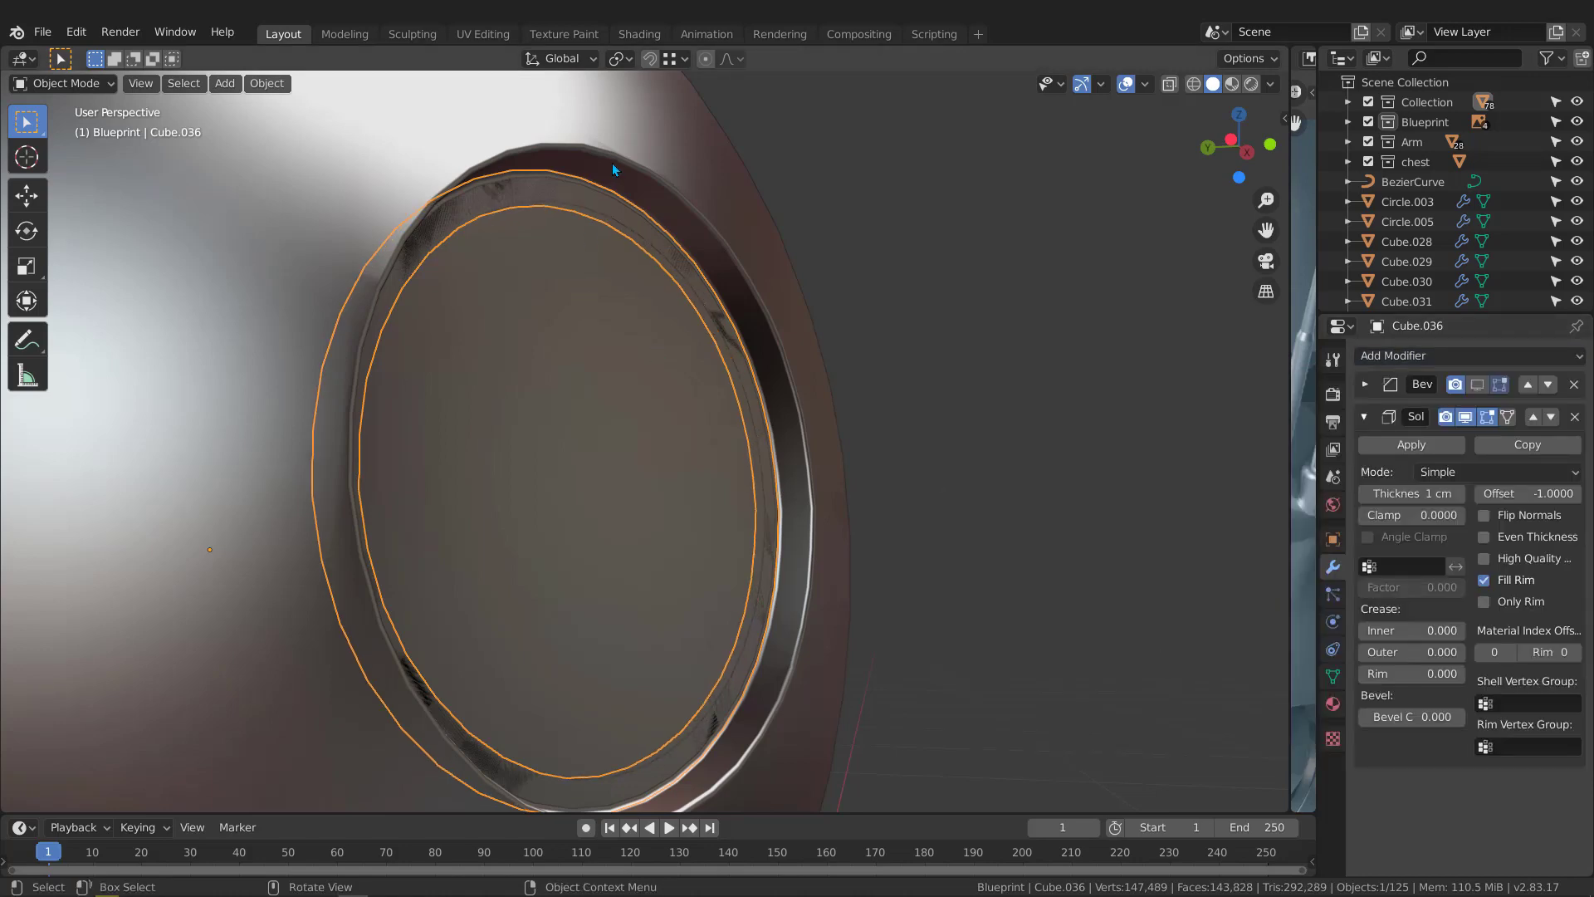
scroll(611, 191, "up", 4)
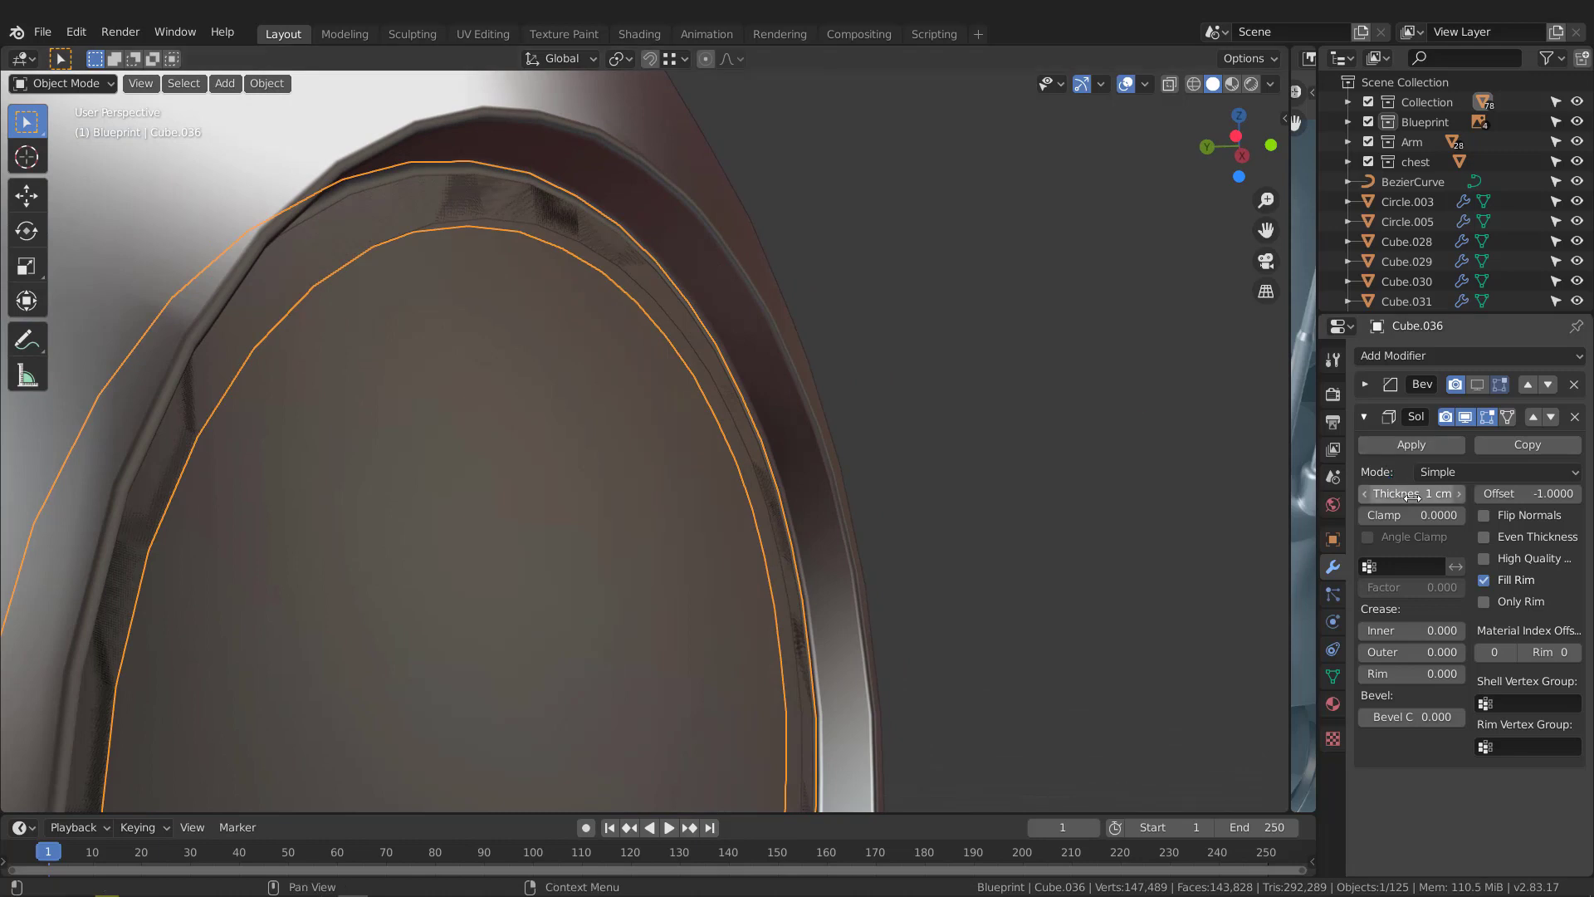
left_click_drag(1413, 496, 1331, 496)
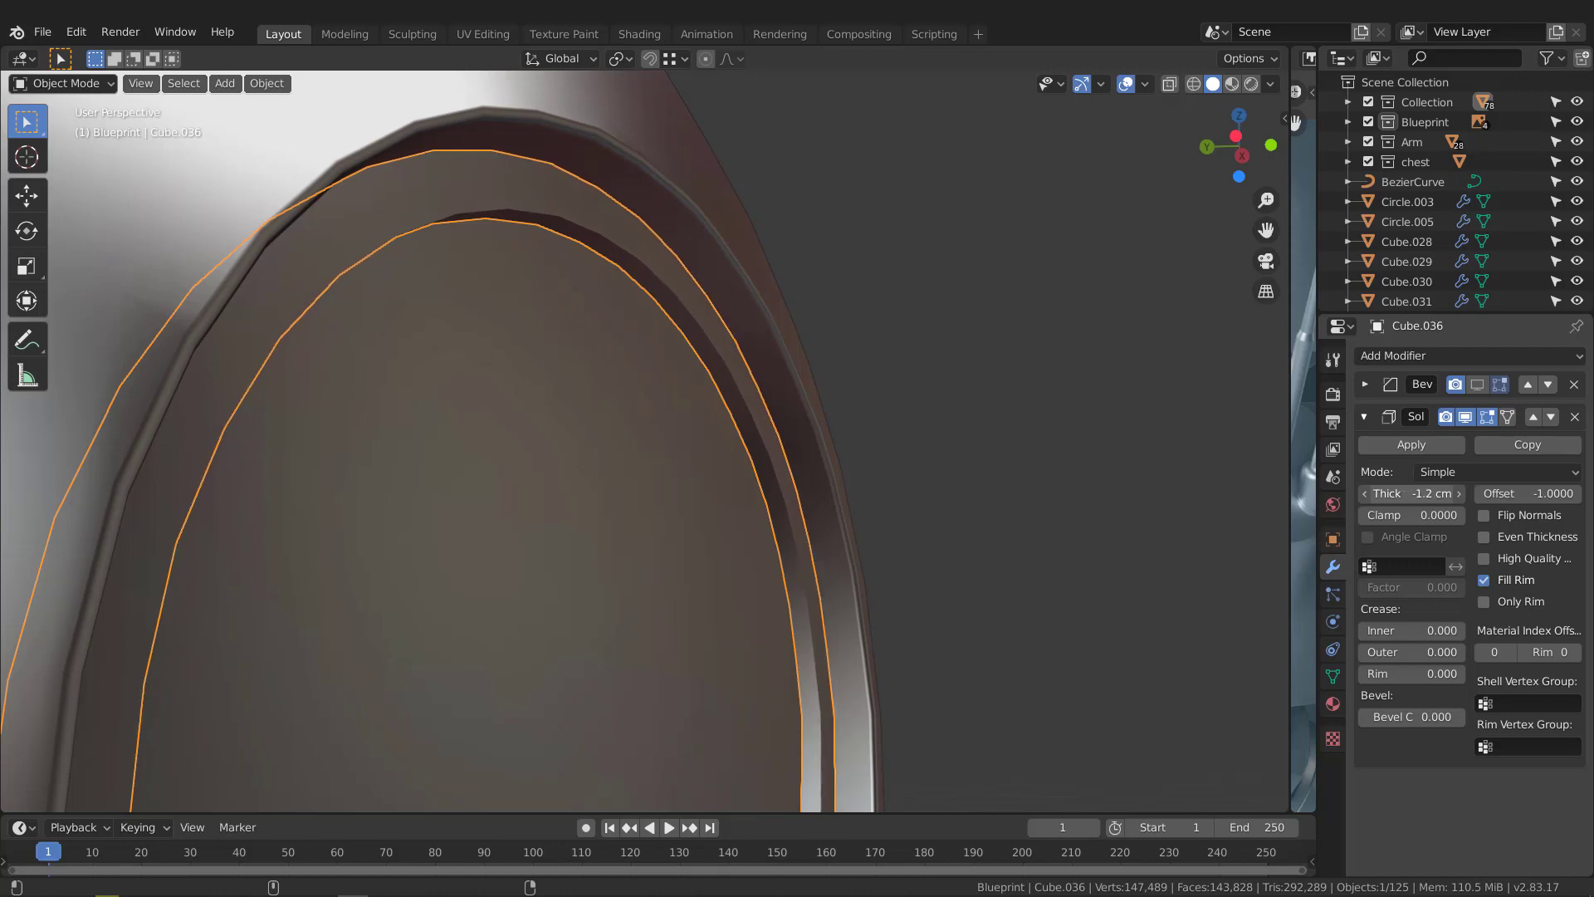
scroll(640, 302, "down", 4)
middle_click_drag(623, 304, 544, 290)
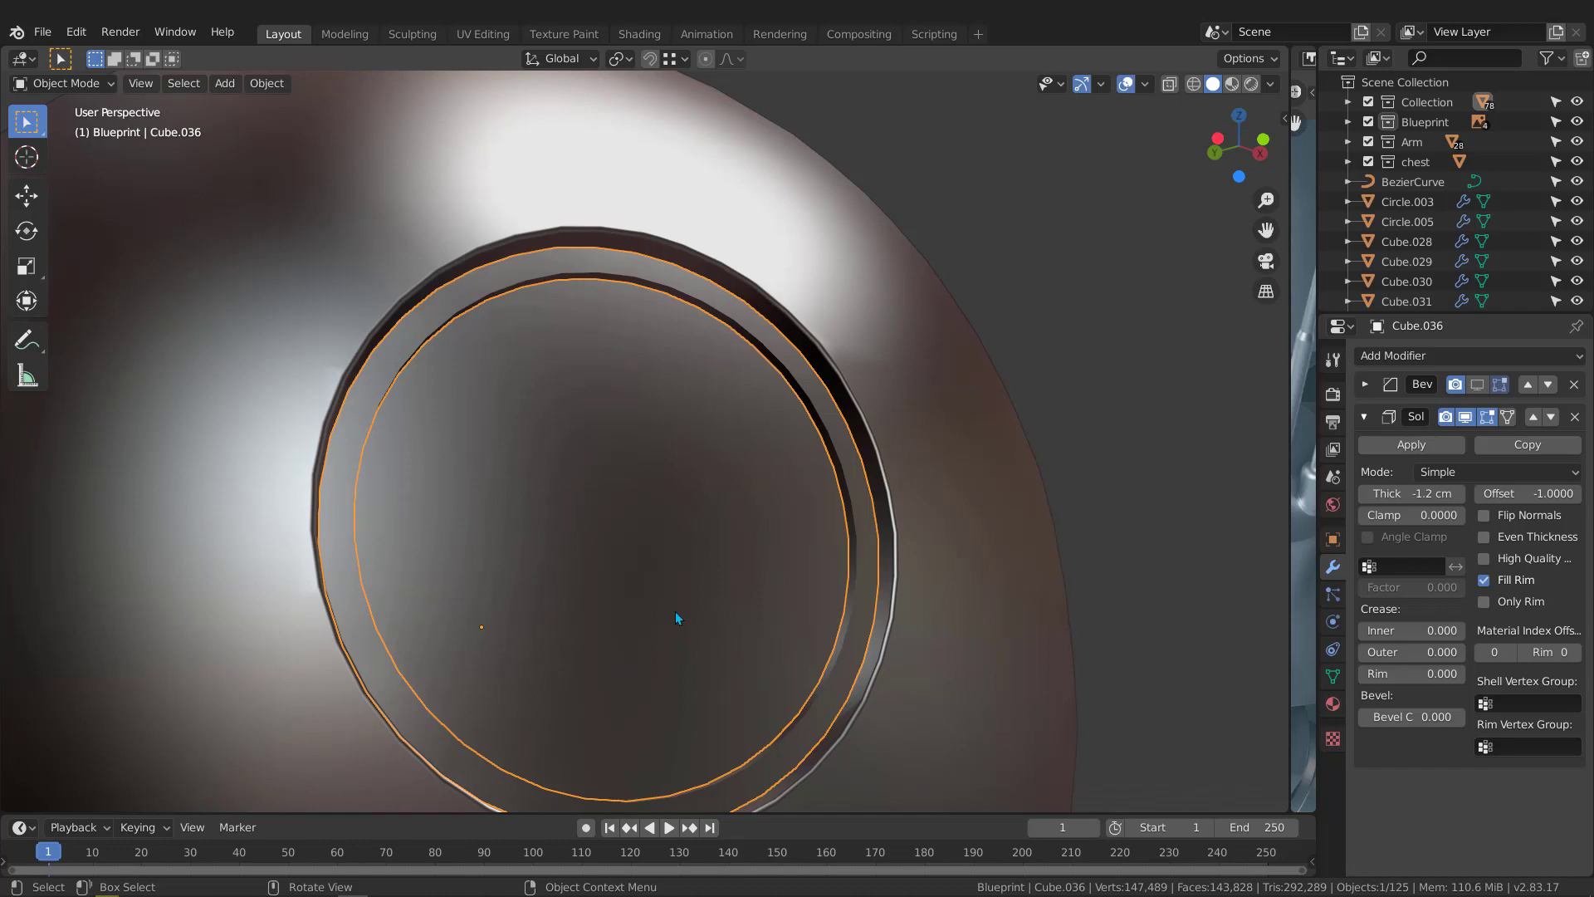
mouse_move(712, 401)
middle_mouse_down()
mouse_move(762, 390)
mouse_move(755, 423)
mouse_move(687, 401)
mouse_move(744, 399)
middle_mouse_up()
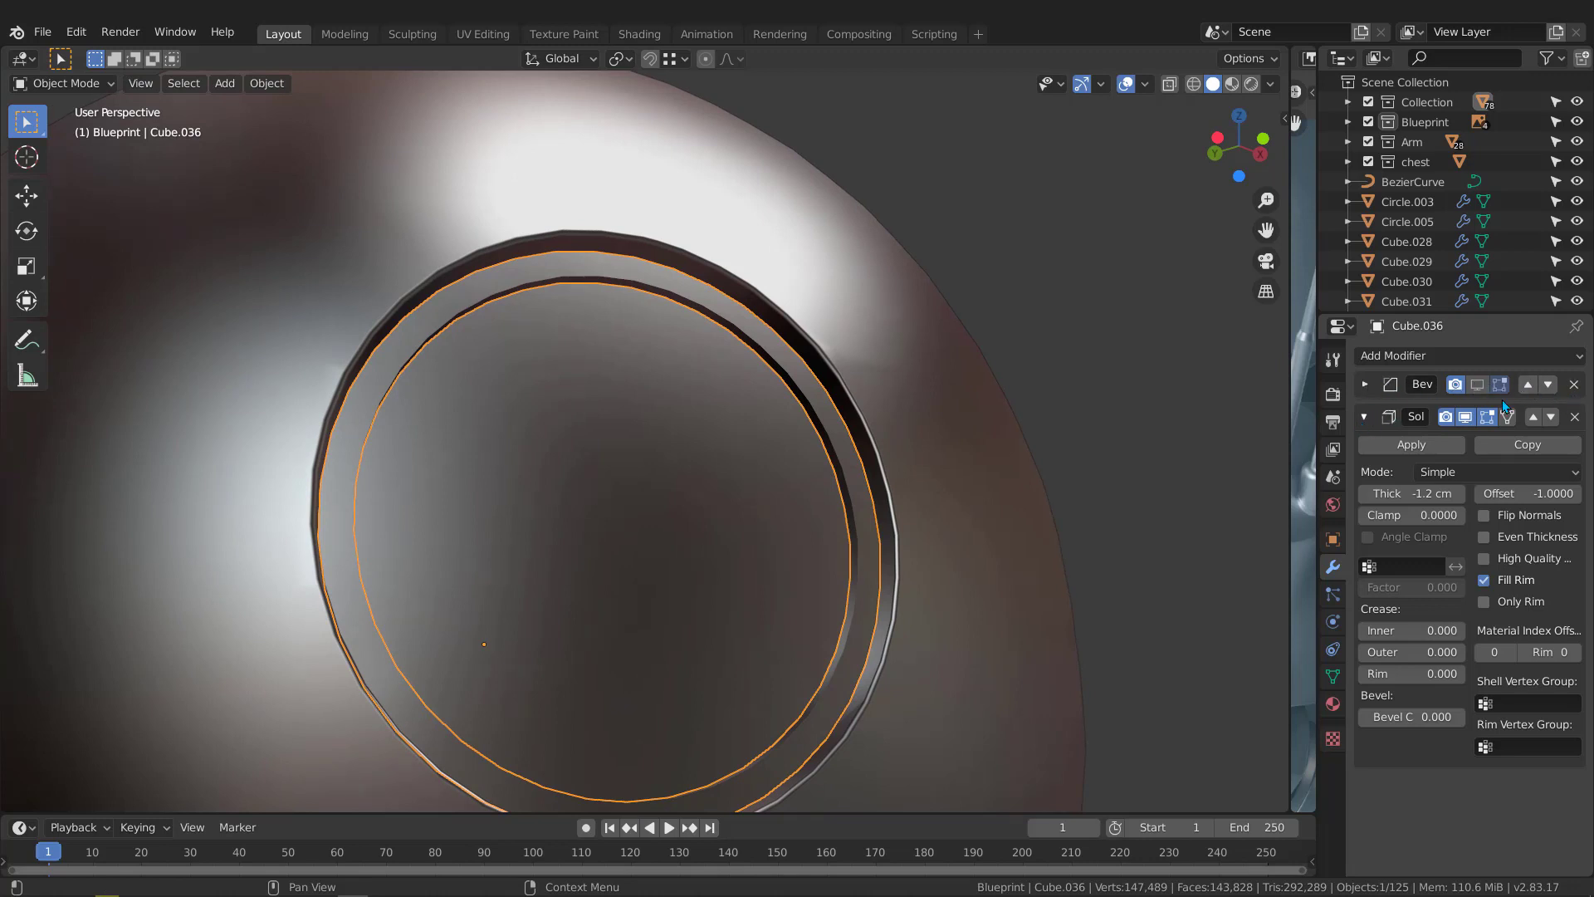
Move the ring's Bevel modifier below Solidify and turn its viewport display back on
left_click(1548, 385)
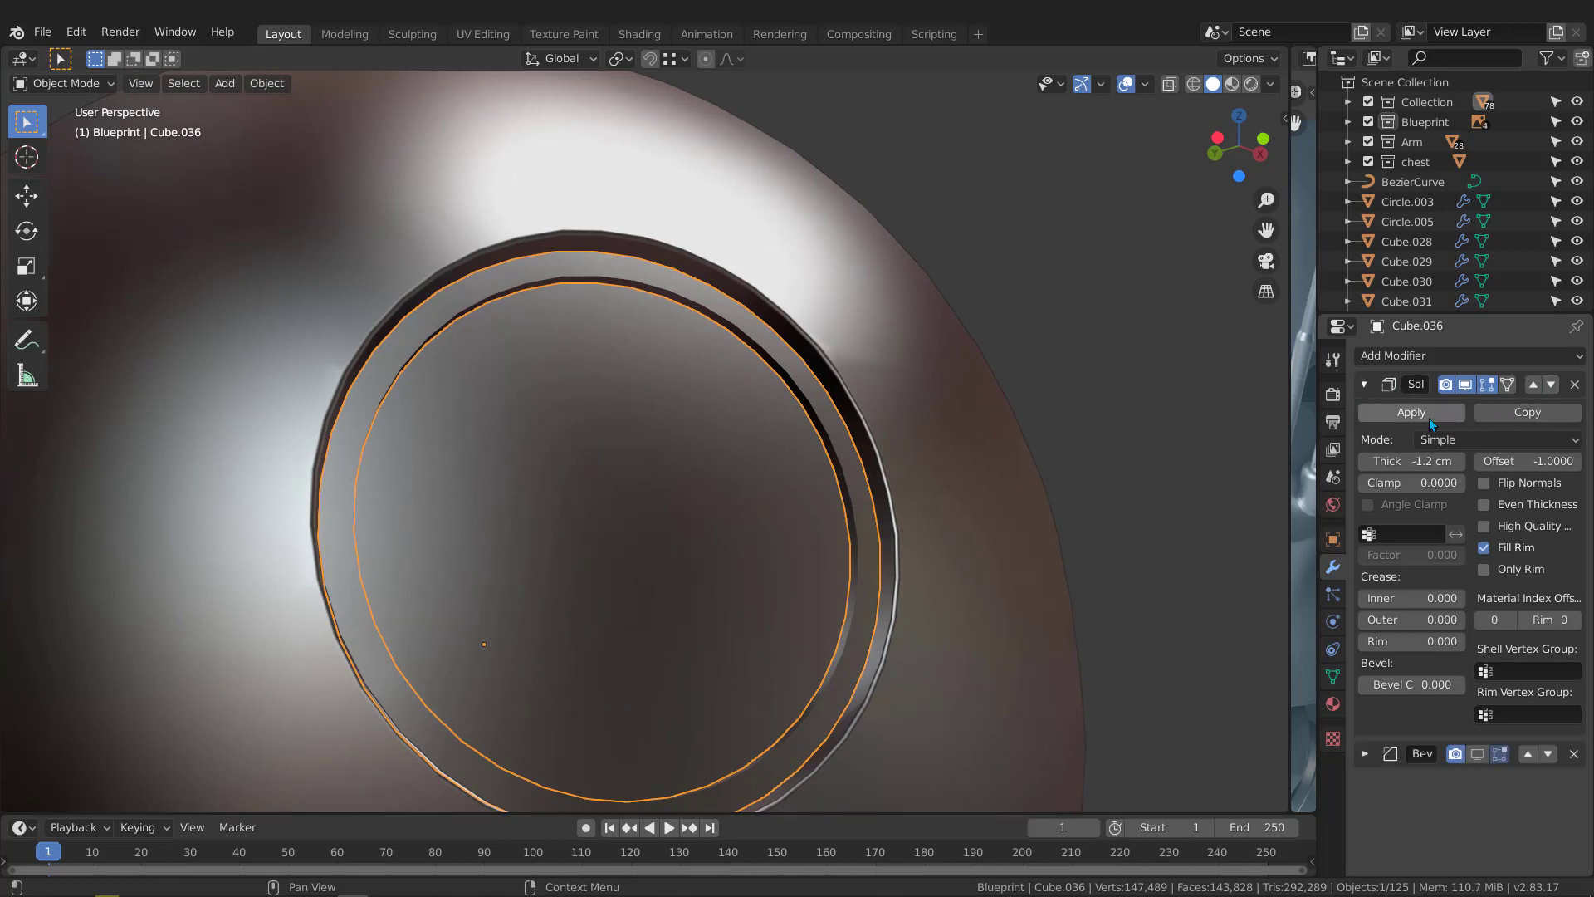
left_click(1364, 385)
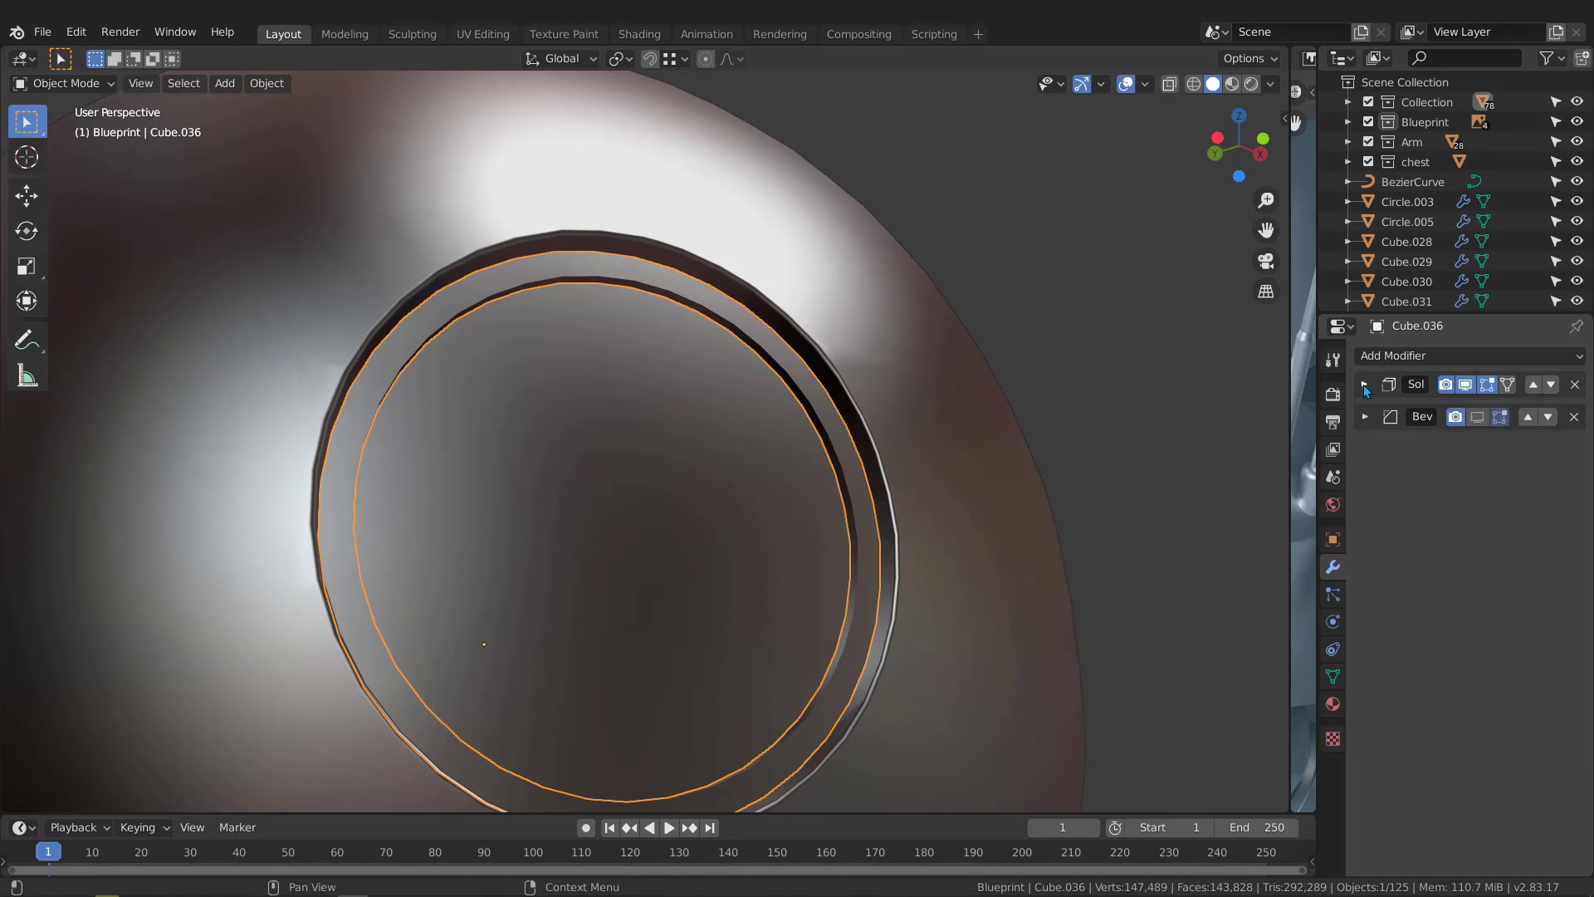
left_click(1477, 420)
Isolate the ring in local view and open its mesh for editing
middle_click_drag(863, 431, 800, 380)
key("KP_Divide")
key("Tab")
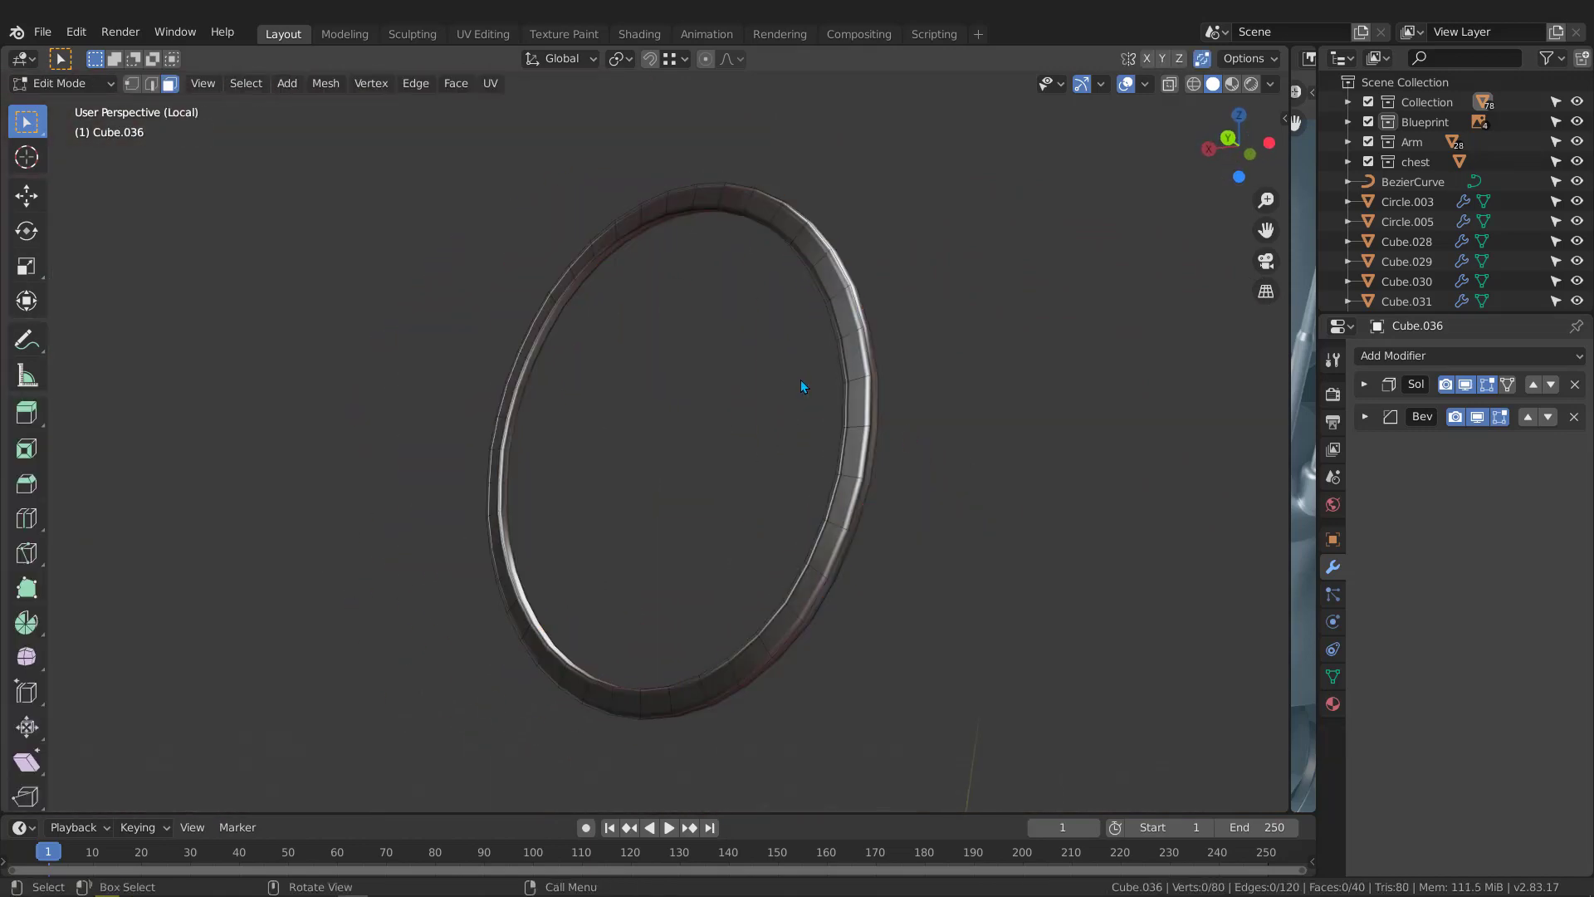
Try to delete the ring's face loop, and undo the deletion
left_click(841, 297, "alt")
mouse_move(841, 297)
middle_mouse_down()
mouse_move(726, 285)
mouse_move(849, 305)
middle_mouse_up()
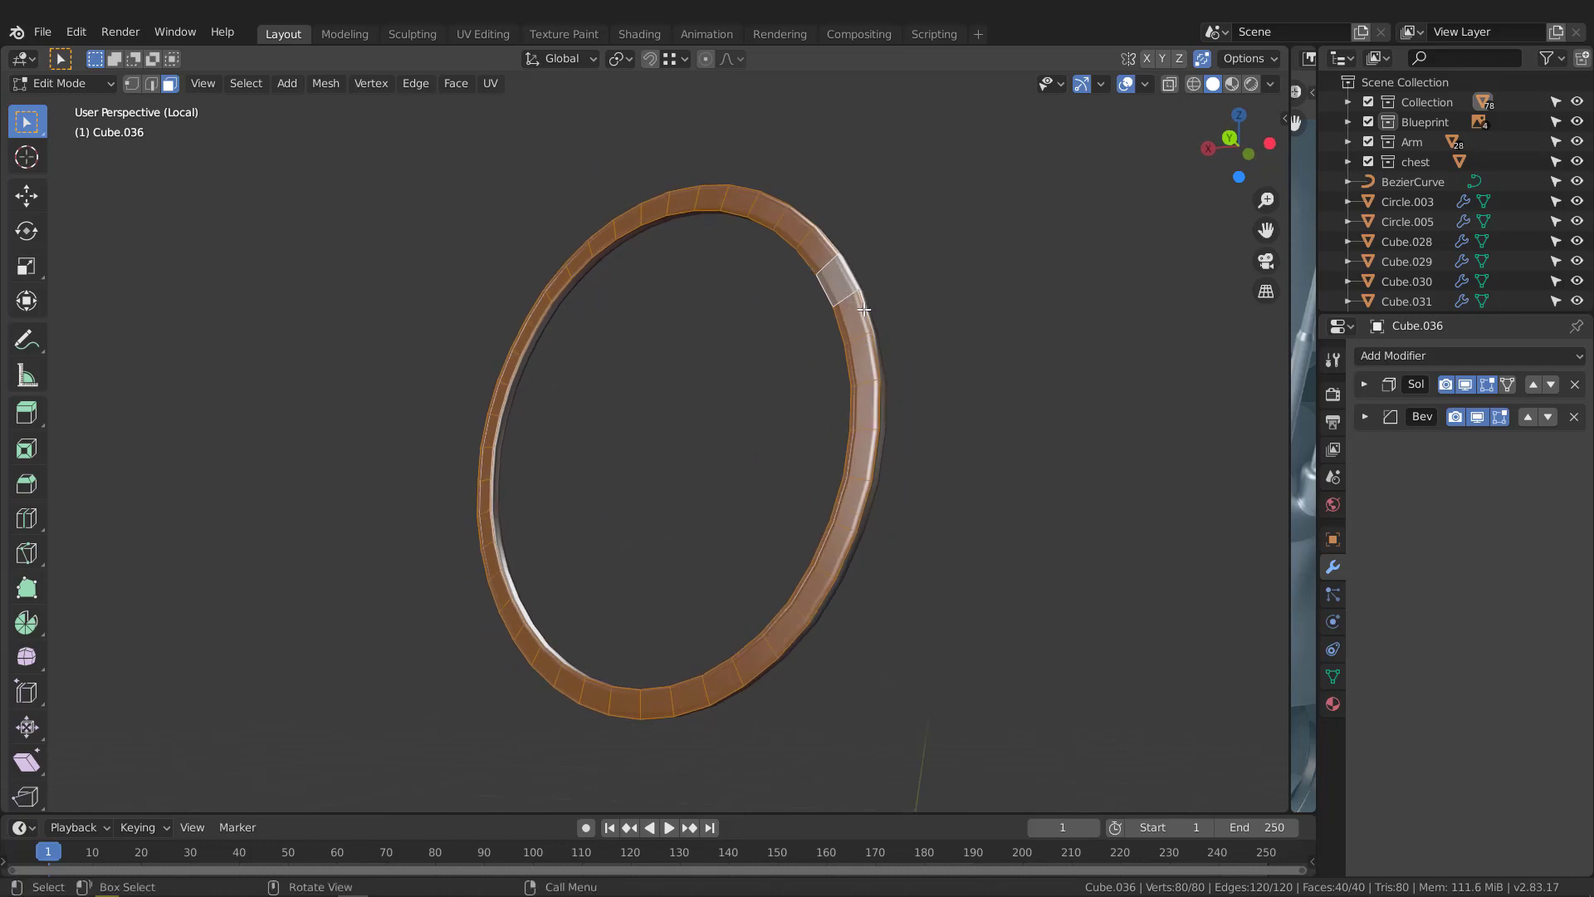
key("x")
left_click(863, 320)
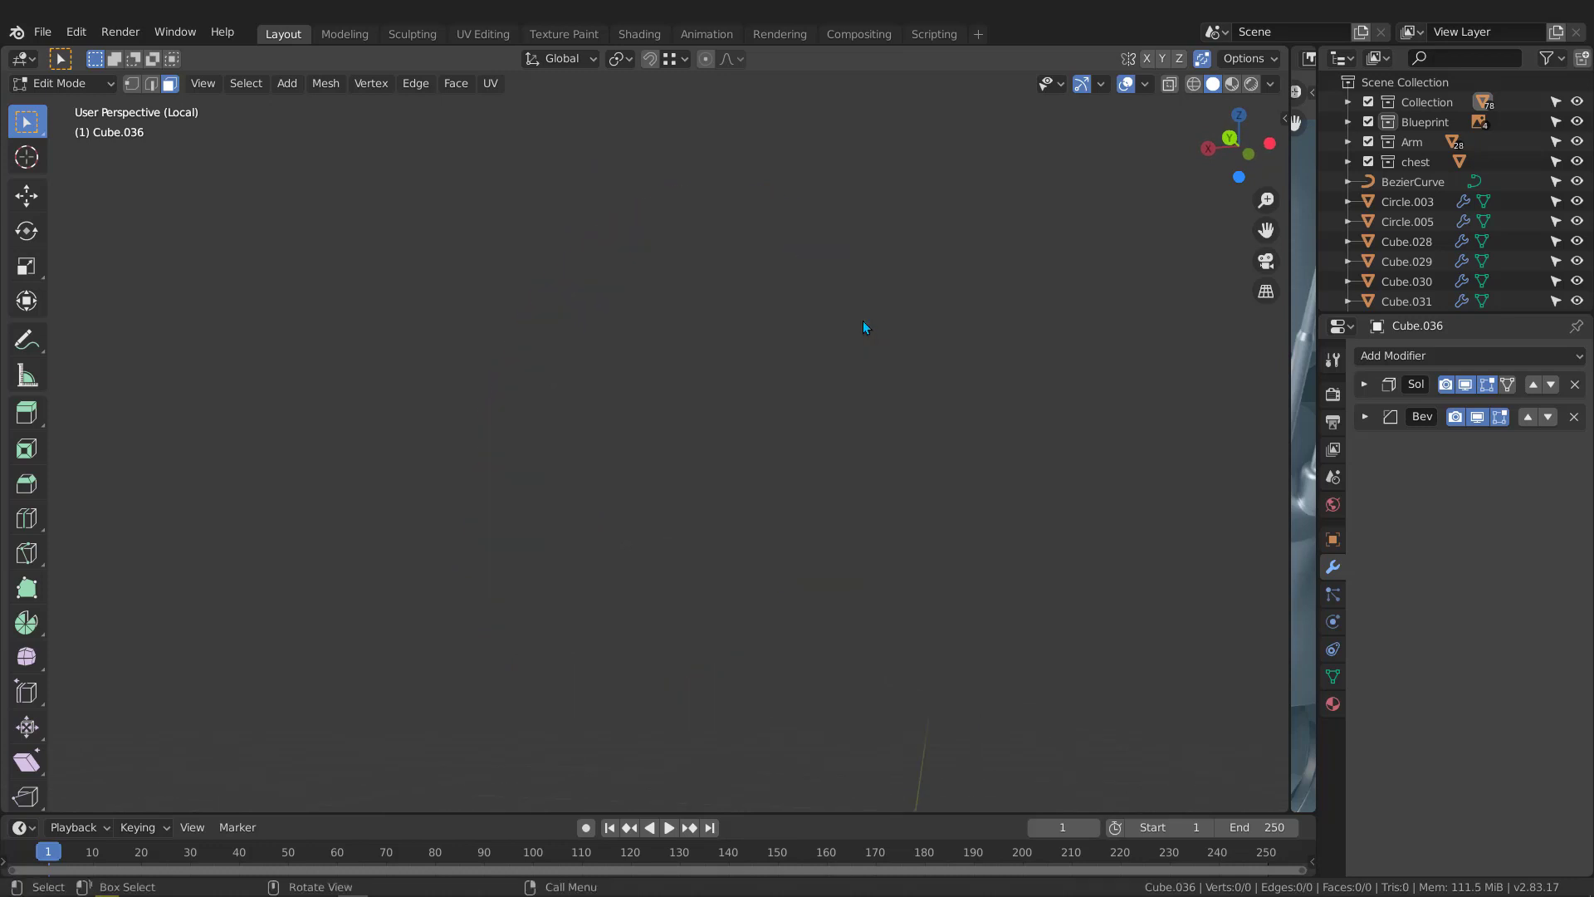
middle_click_drag(863, 314, 704, 313)
key("ctrl+z")
Return the ring to object mode and apply its Solidify modifier
middle_click_drag(850, 345, 751, 315)
key("Tab")
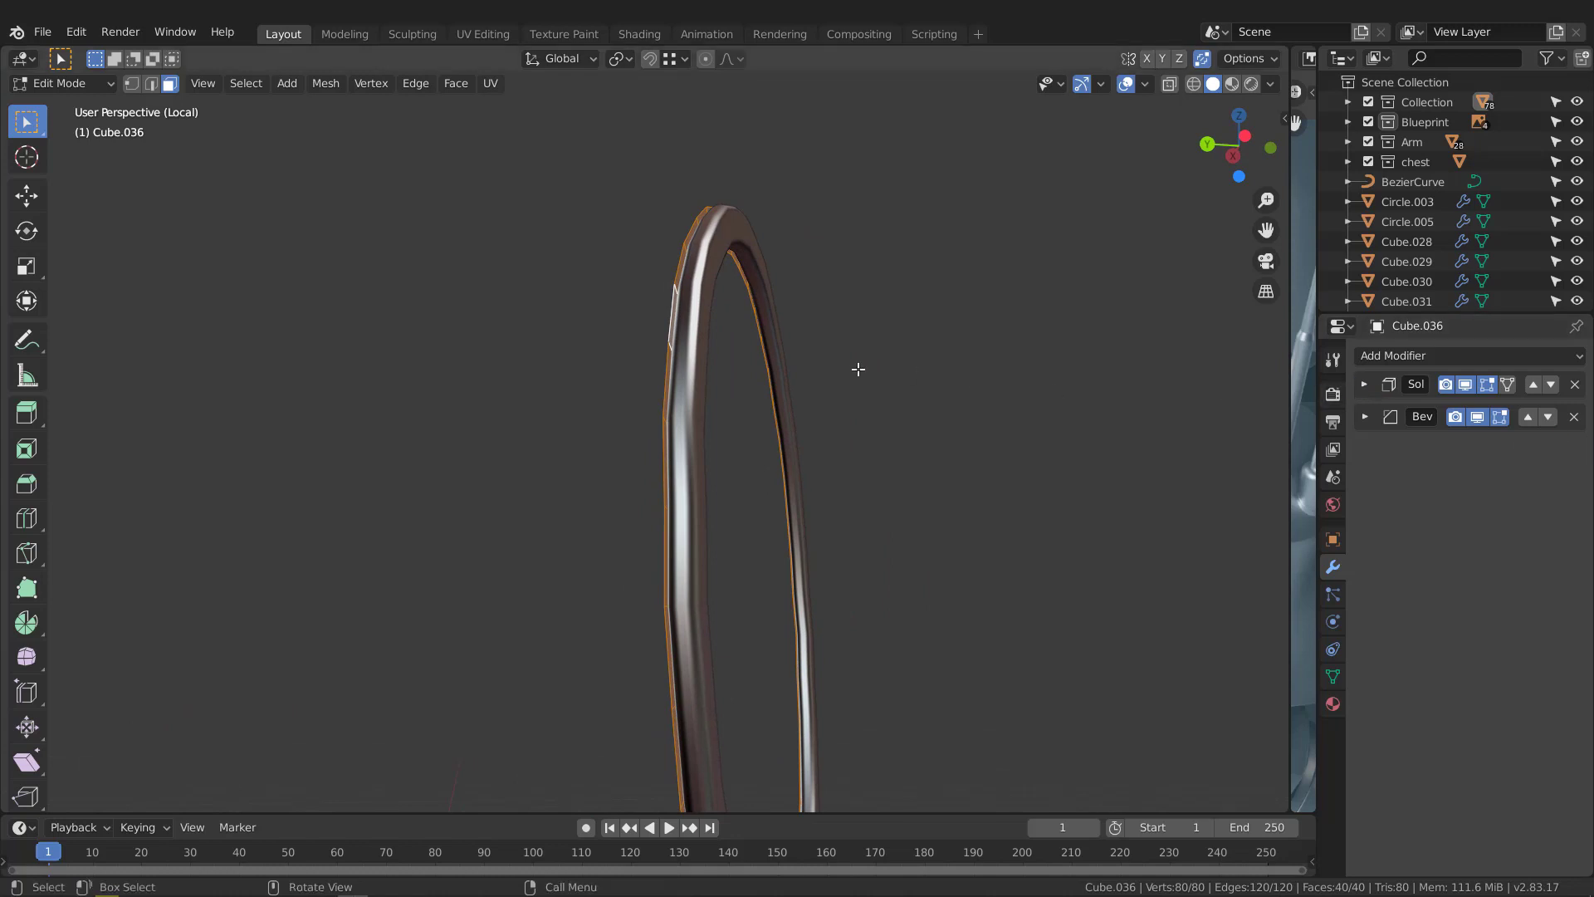
middle_click_drag(864, 367, 905, 371)
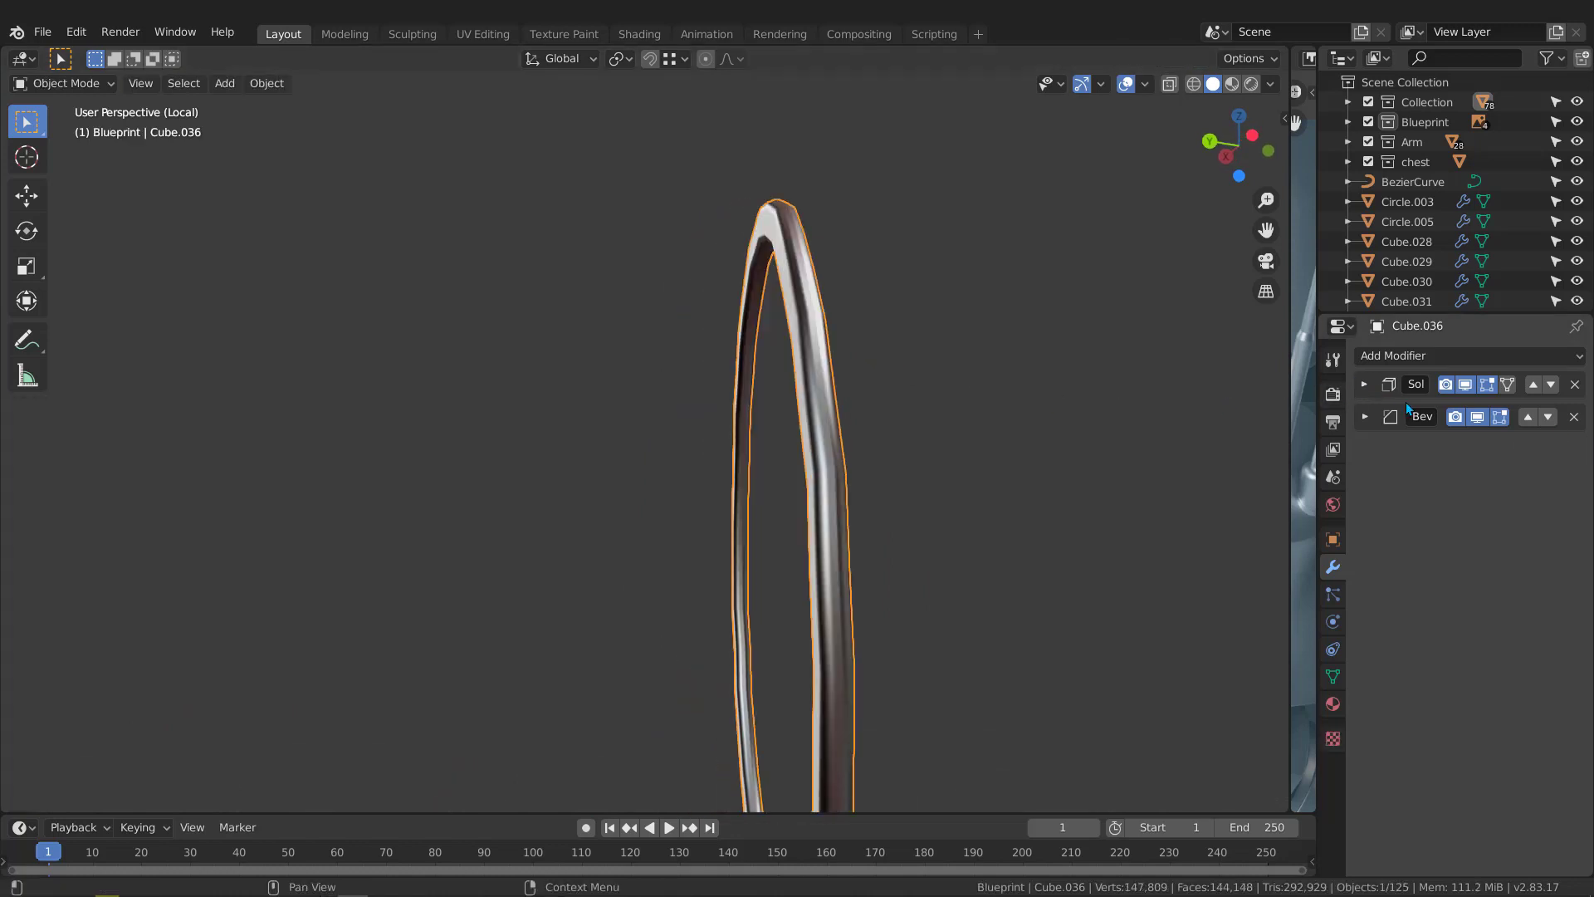
left_click(1363, 384)
left_click(1411, 412)
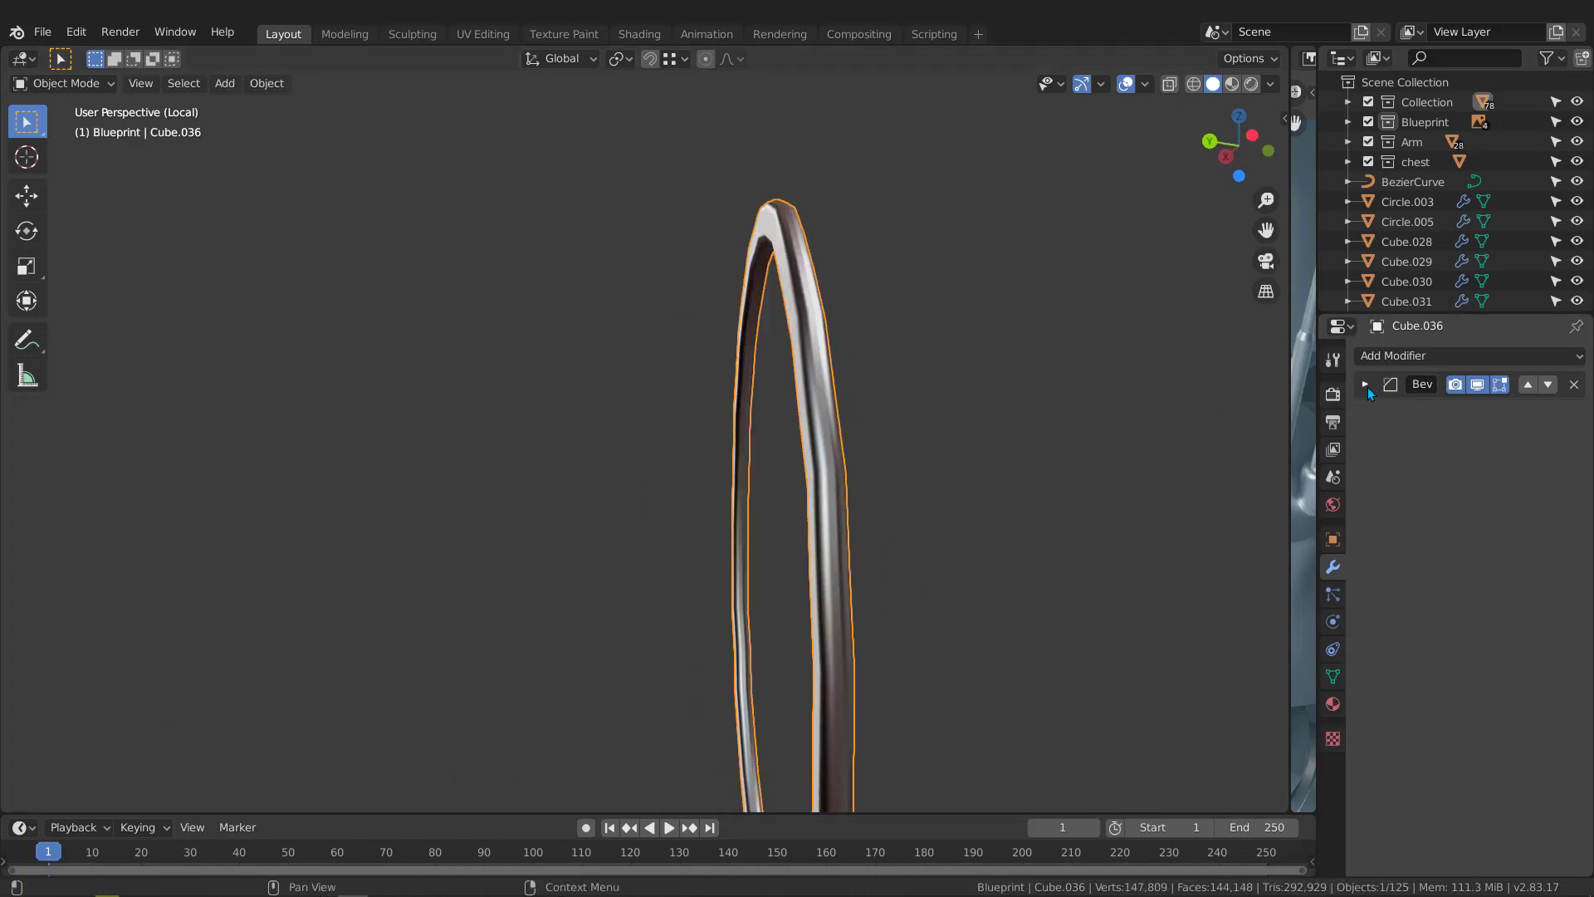
Delete the face loop on the back side of the solidified ring
key("Tab")
middle_click_drag(887, 356, 917, 312)
key("a")
key("alt+a")
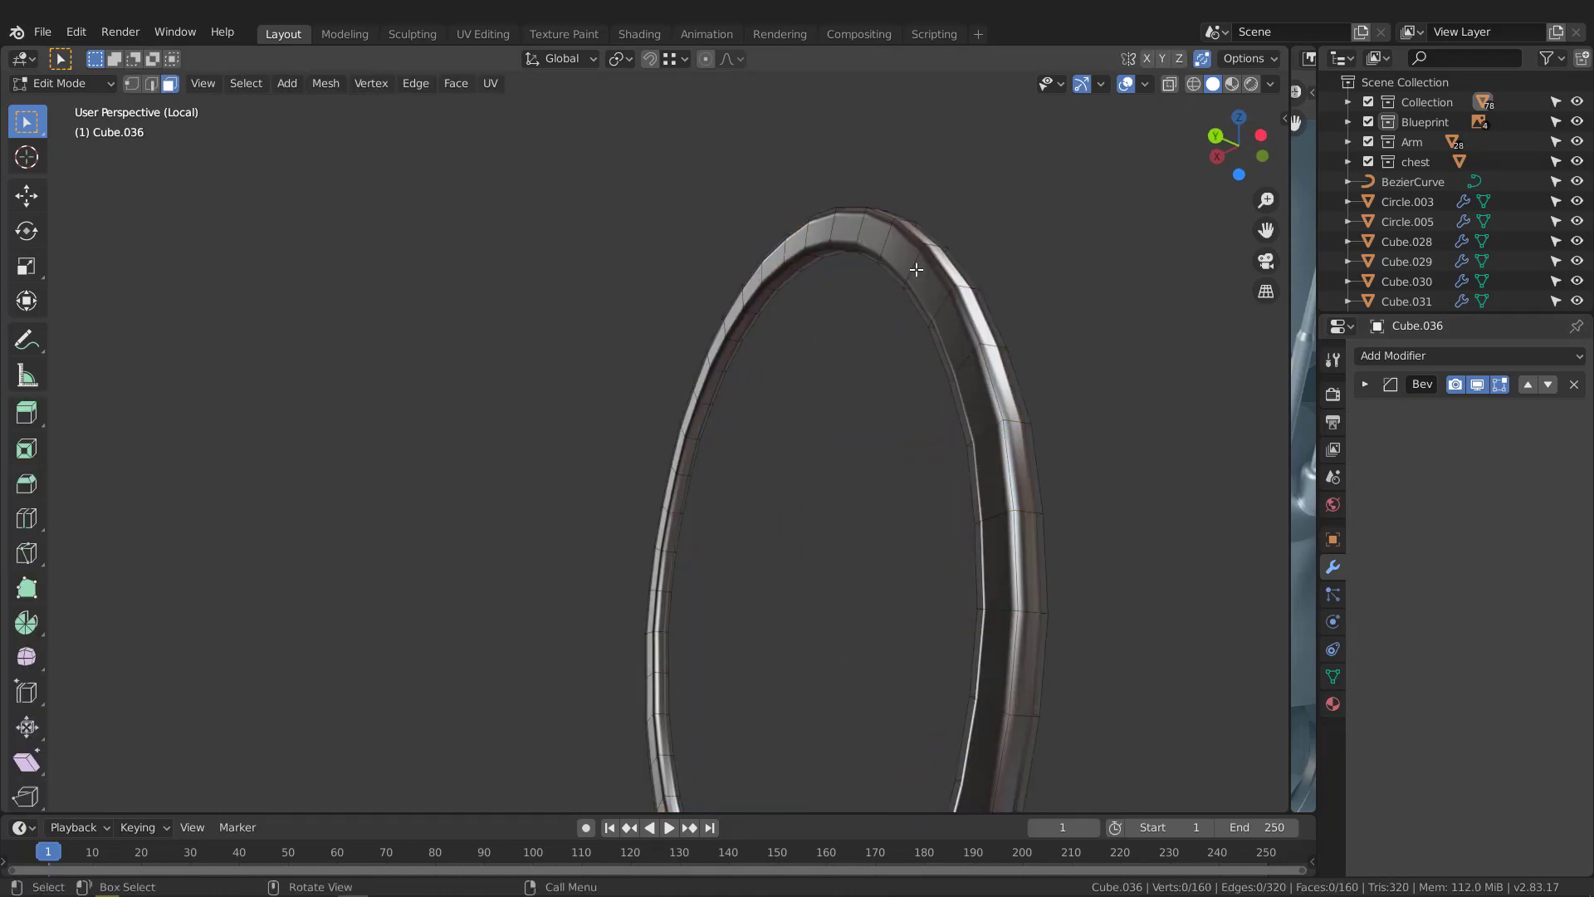
left_click(913, 268, "alt")
key("x")
left_click(911, 274)
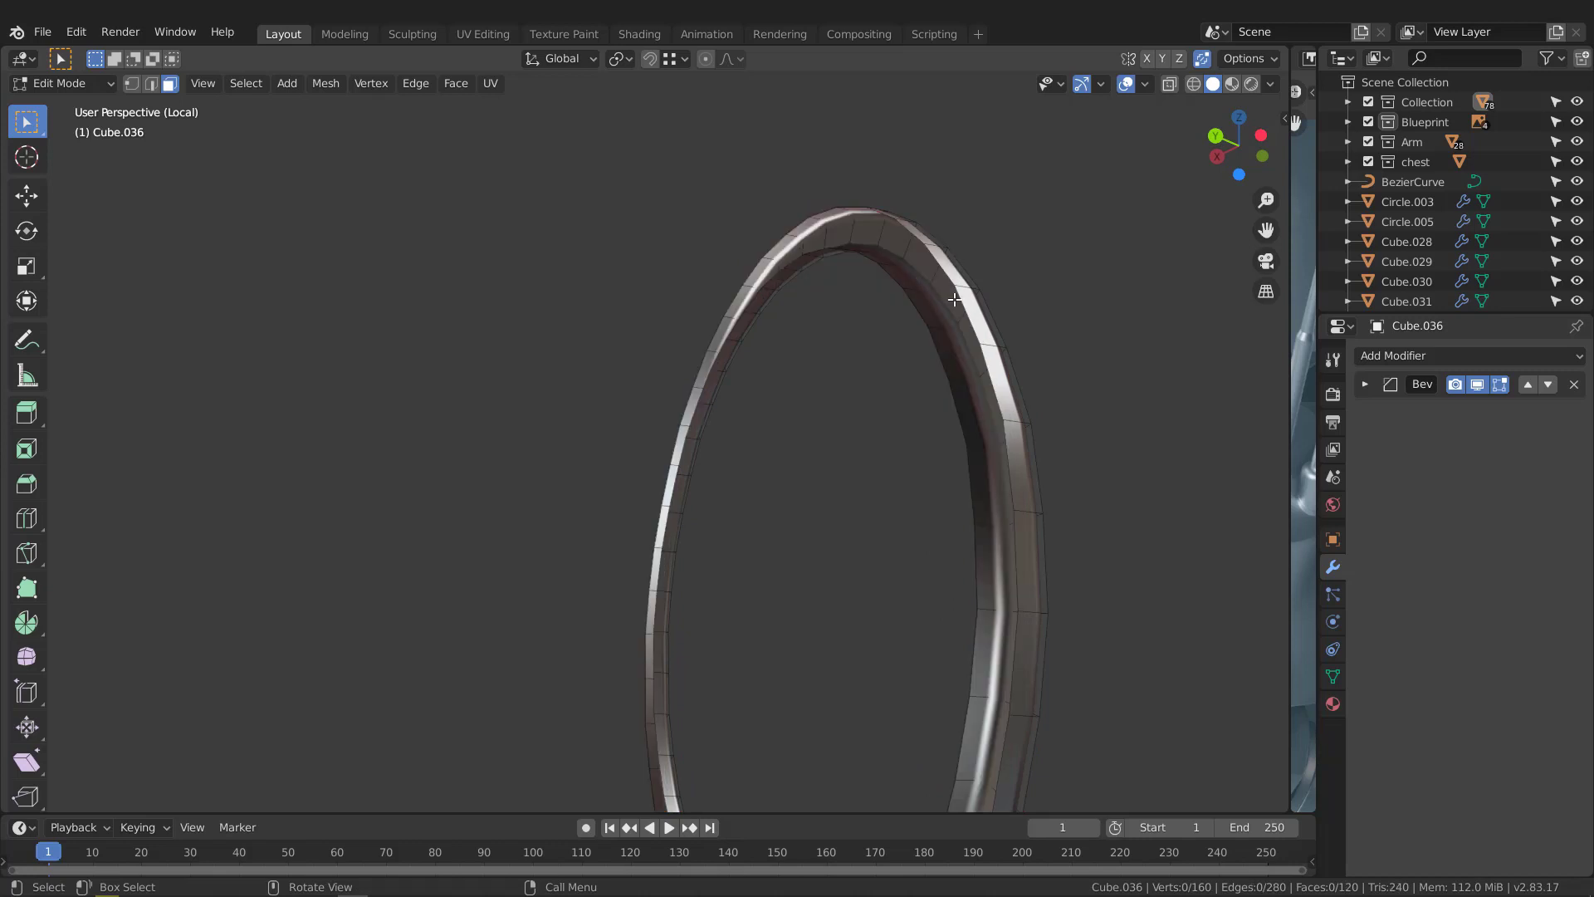
Set the ring's Bevel modifier offset to 0.05 cm
middle_click_drag(959, 324, 776, 369)
scroll(821, 334, "down", 3)
scroll(1037, 311, "up", 2)
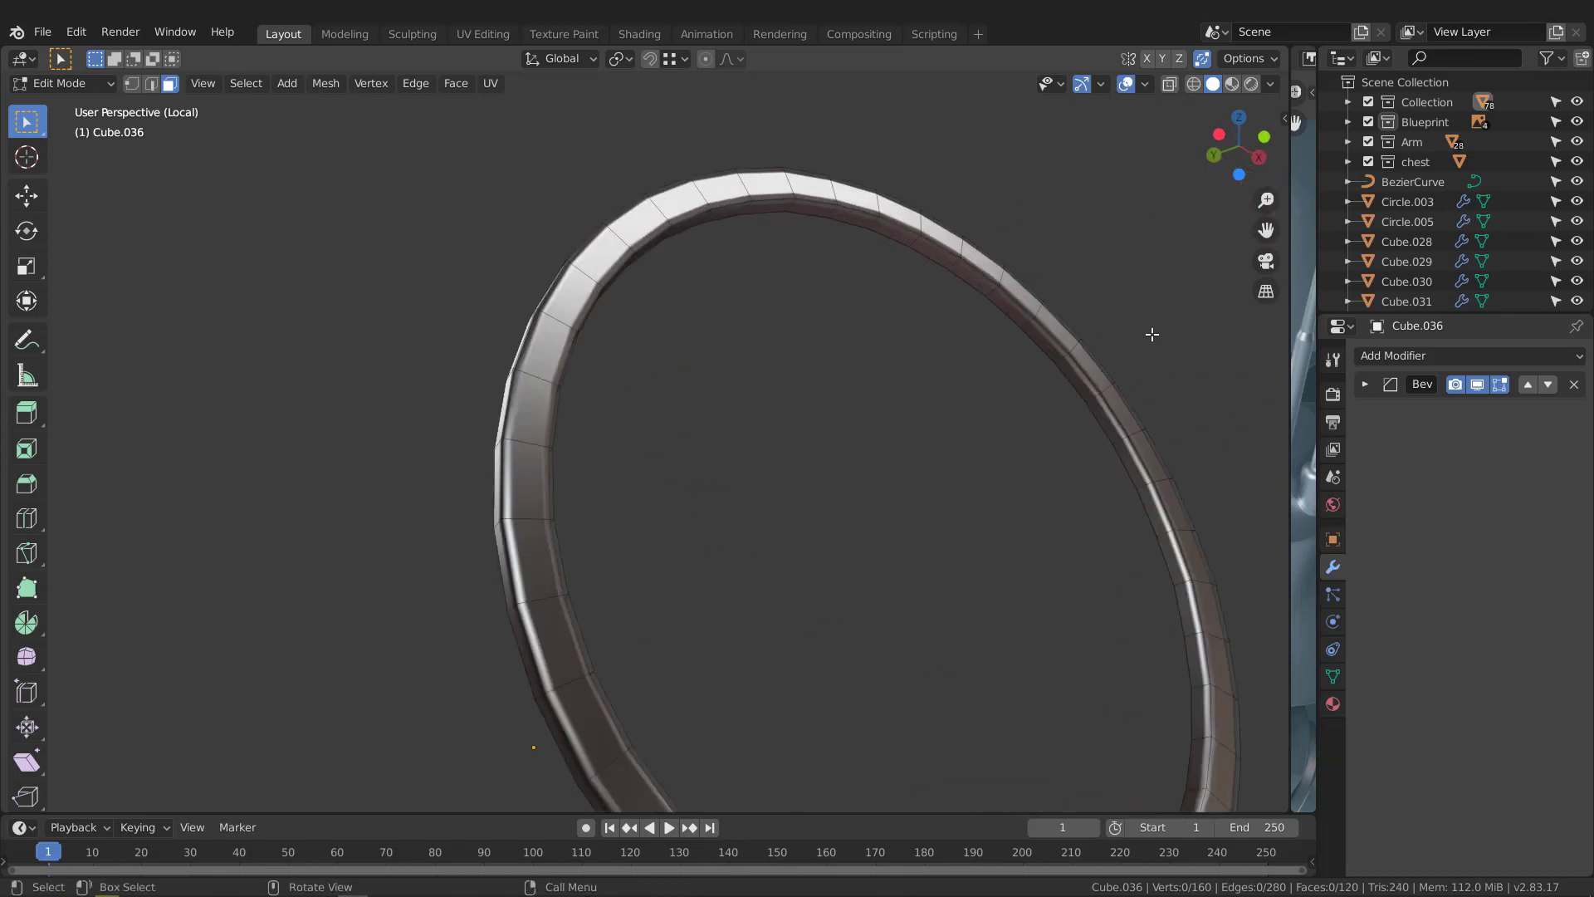
middle_click_drag(1149, 335, 1212, 320)
middle_click_drag(1203, 332, 922, 398, "shift")
scroll(899, 431, "up", 2)
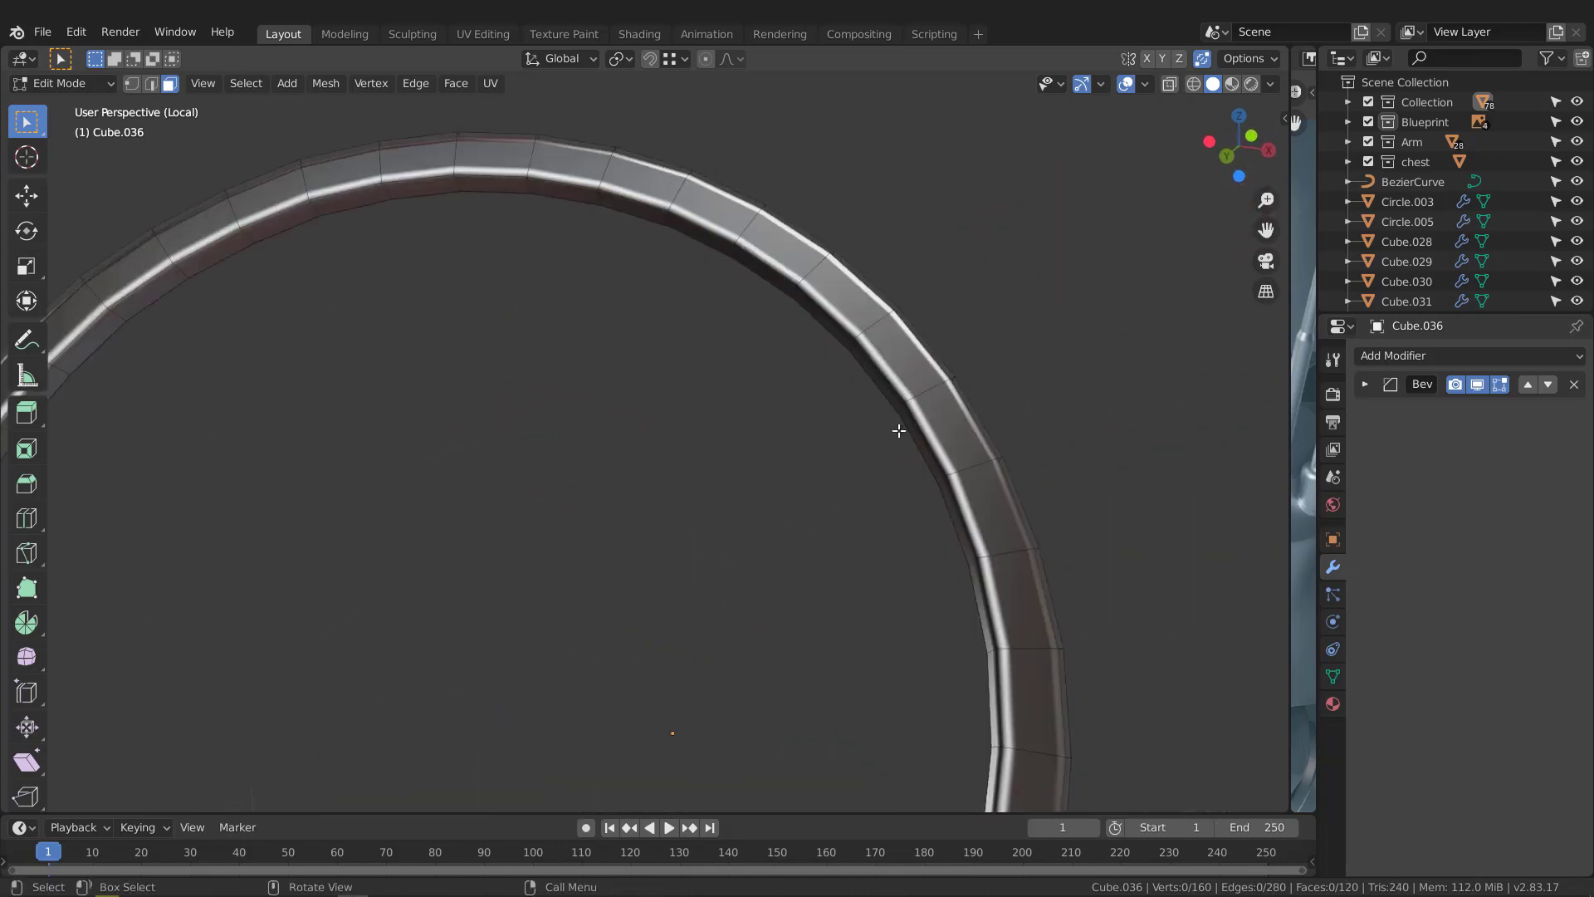
left_click(1365, 384)
left_click(1495, 443)
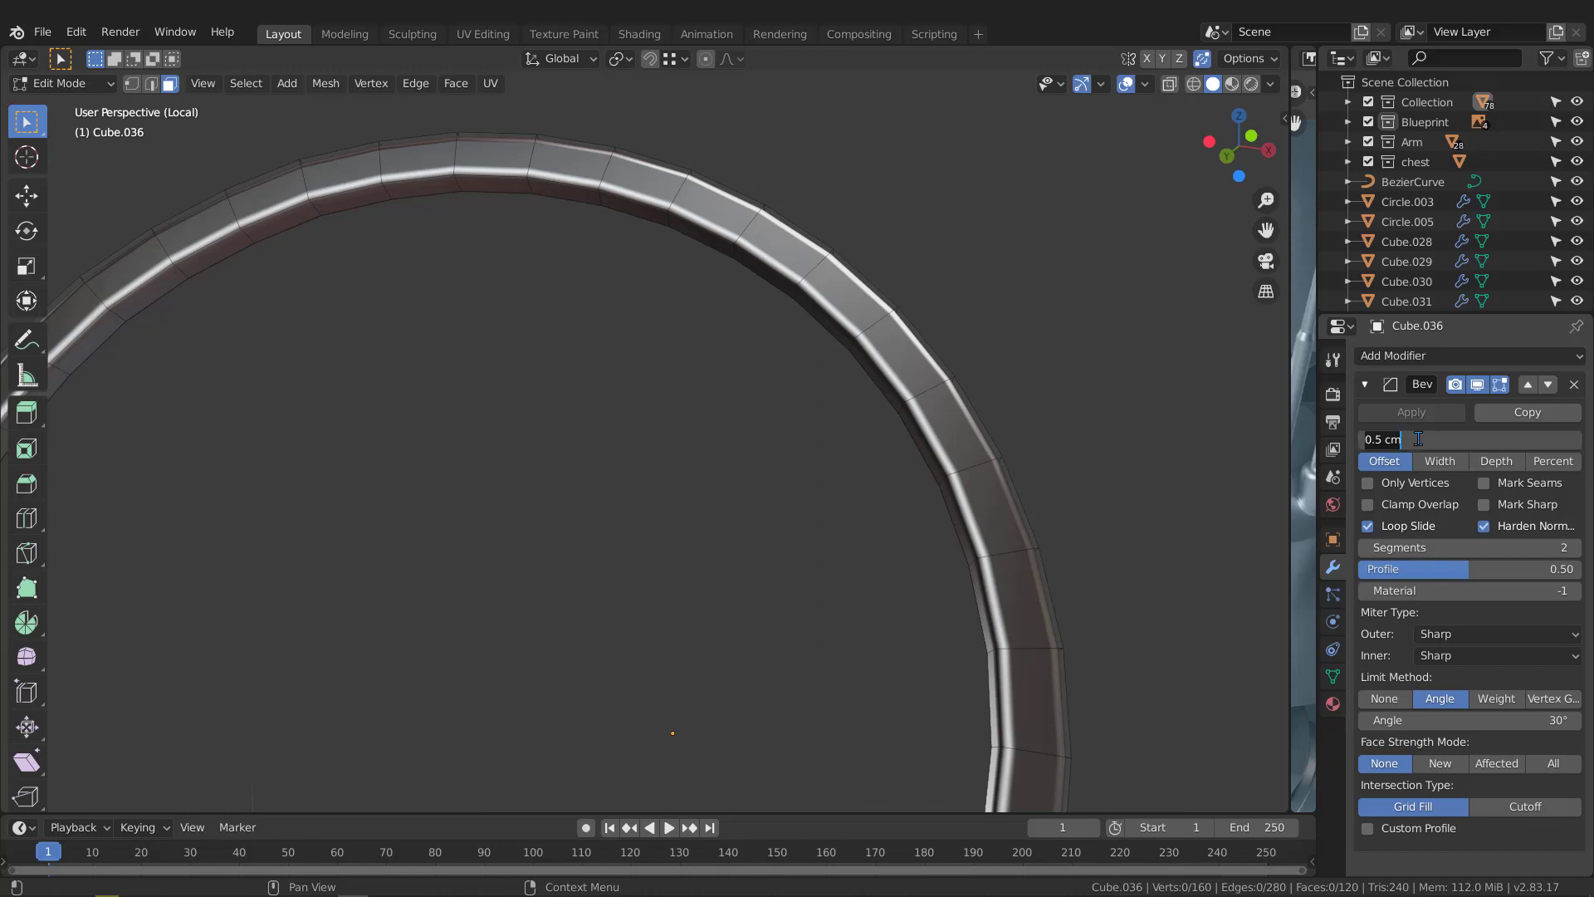
type(".05")
key("Return")
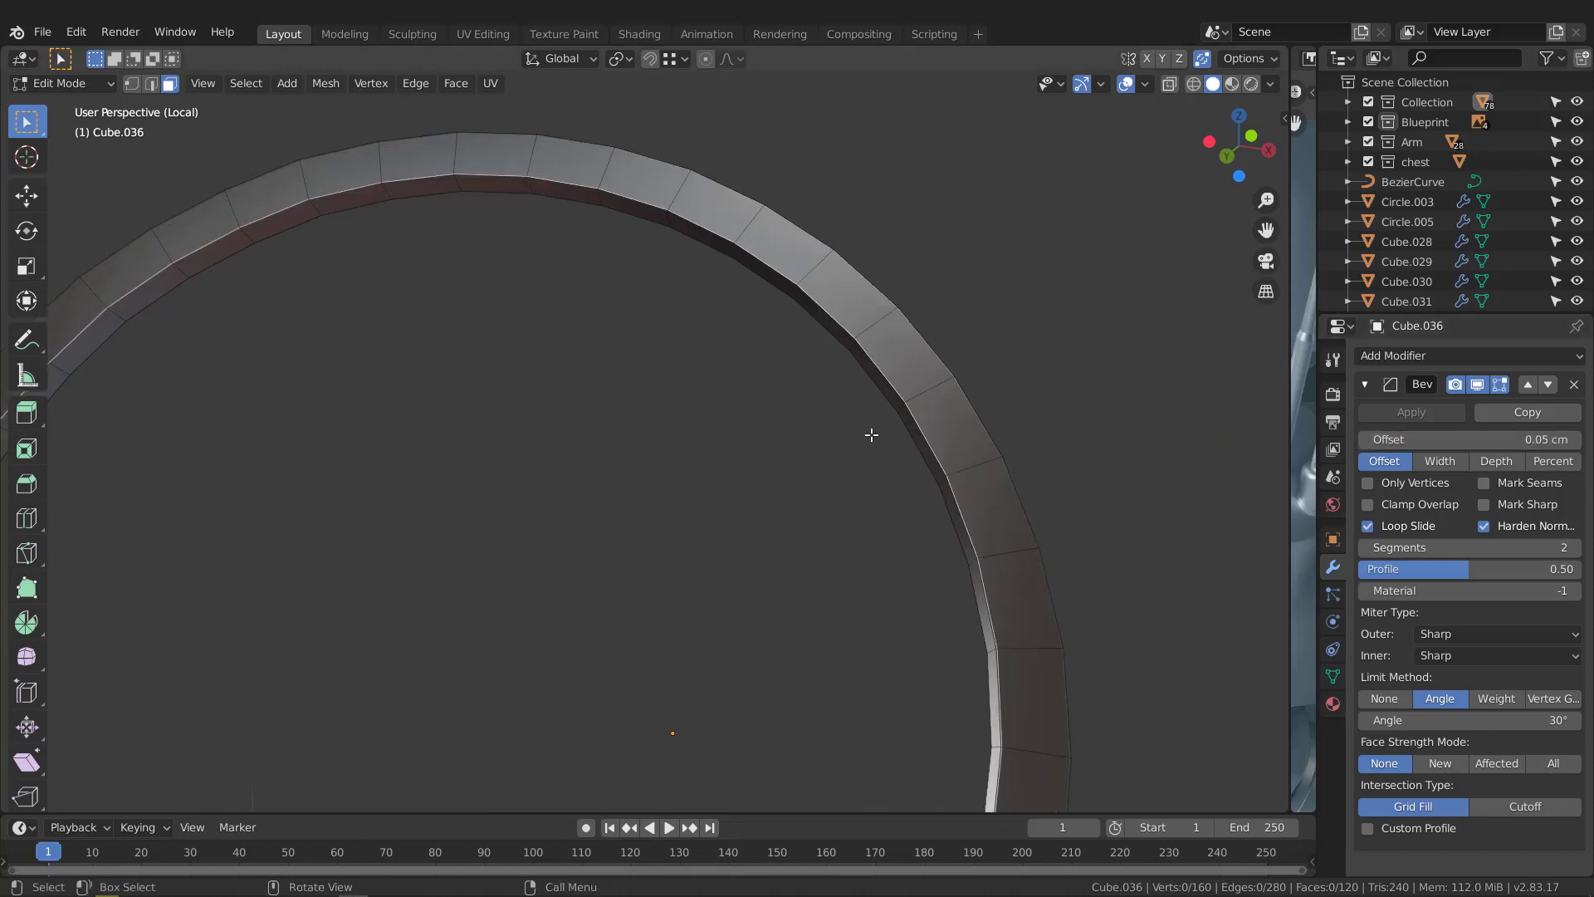
Return the ring to object mode, apply its scale, and leave local view
mouse_move(871, 435)
middle_mouse_down()
mouse_move(822, 434)
mouse_move(914, 431)
mouse_move(834, 428)
mouse_move(894, 436)
mouse_move(867, 430)
mouse_move(893, 417)
middle_mouse_up()
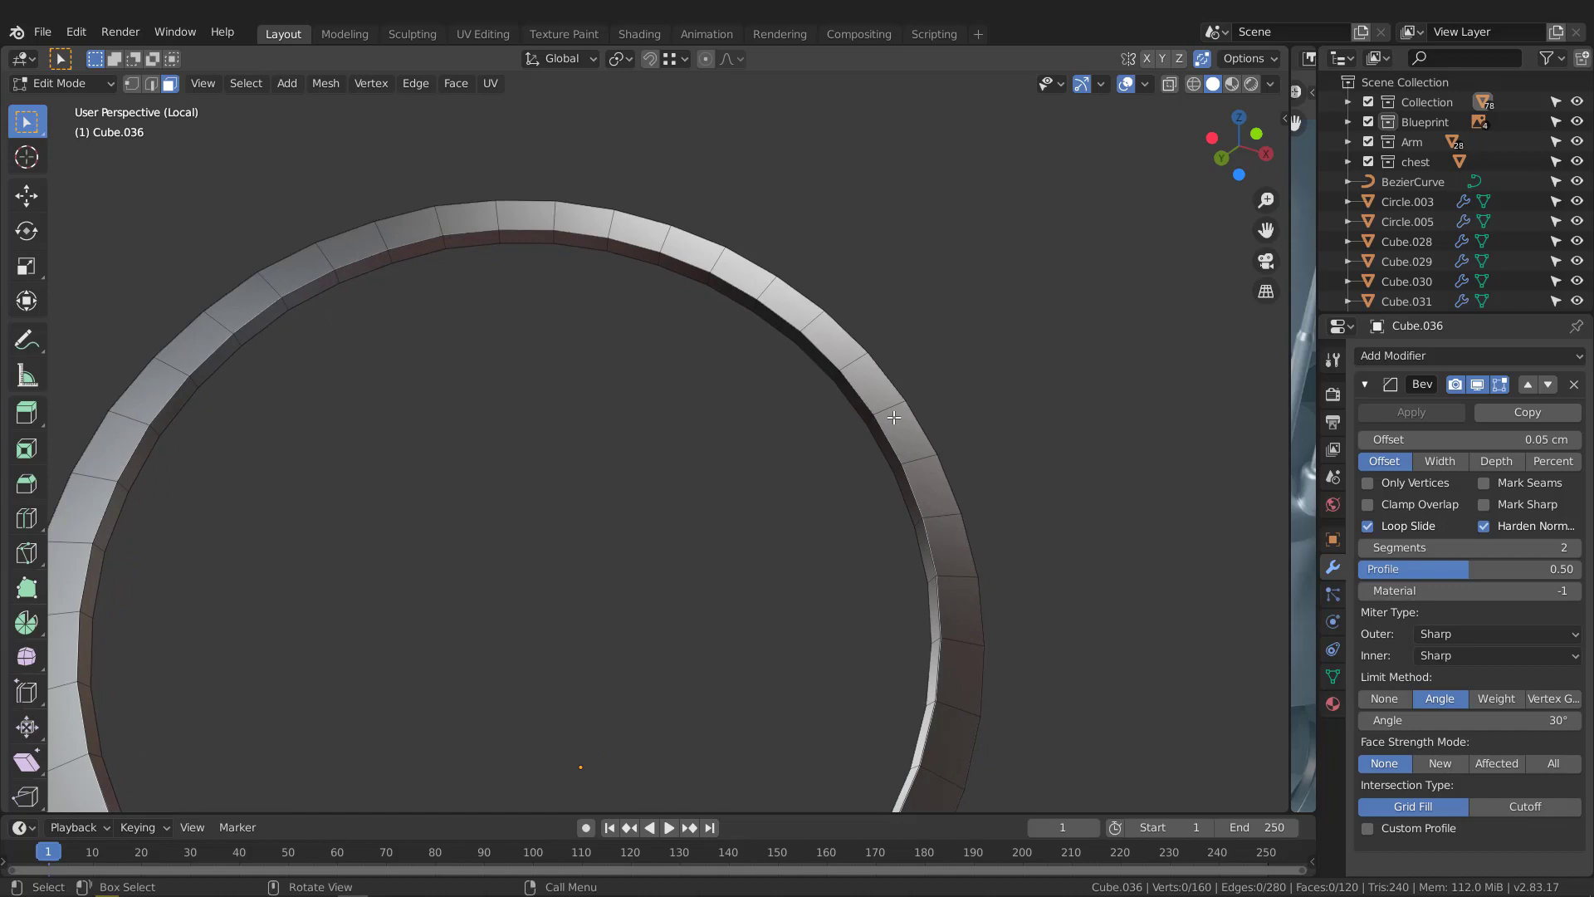
key("Tab")
key("ctrl+a")
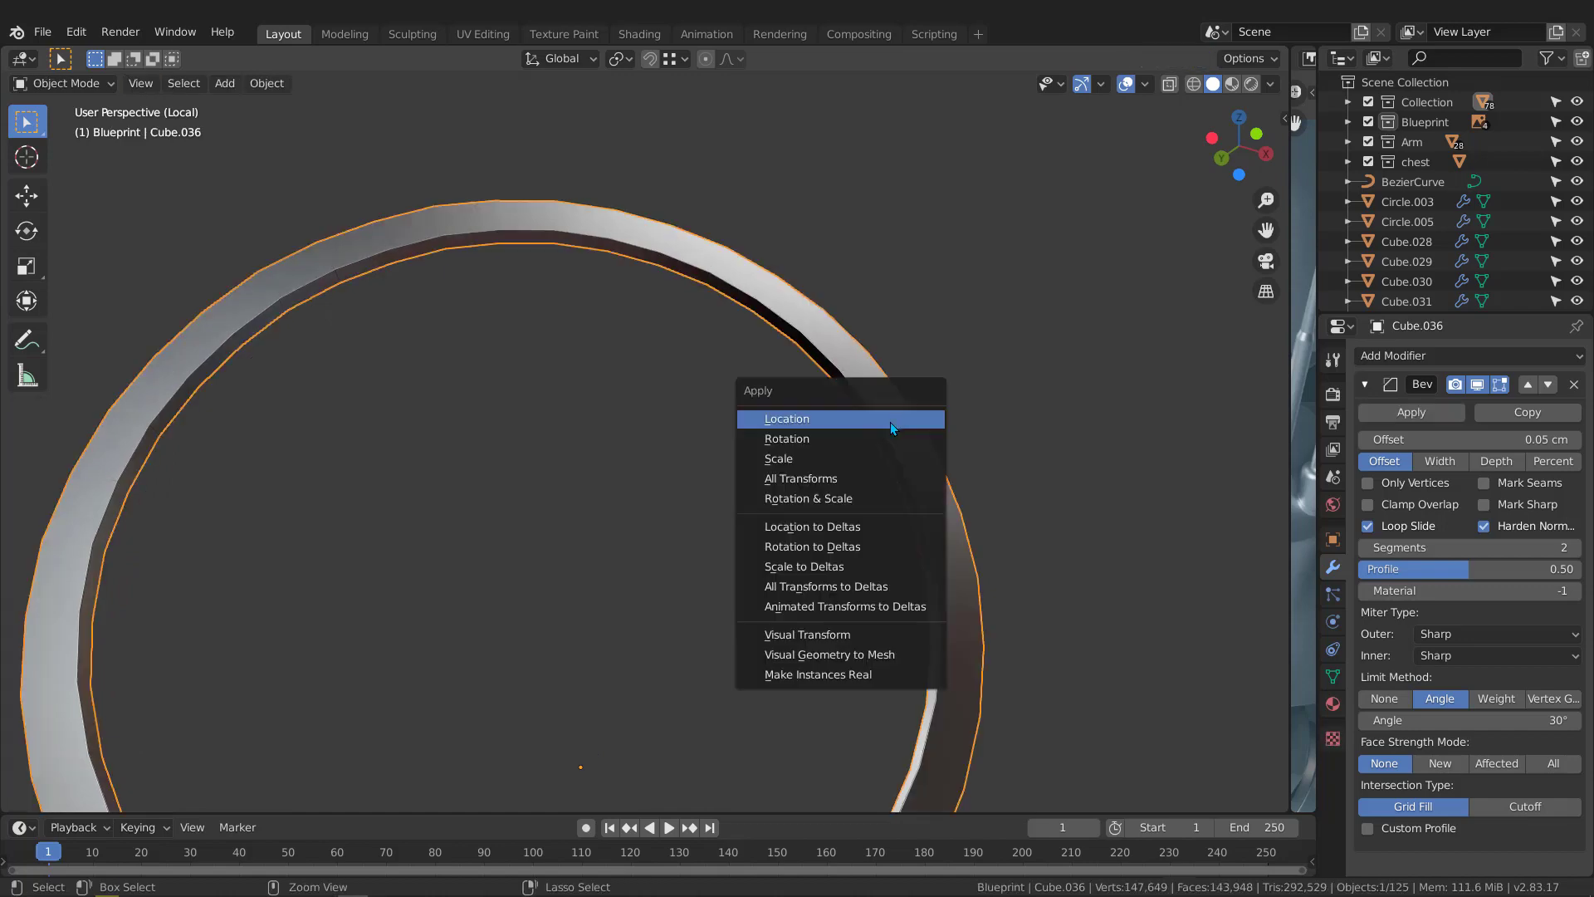
left_click(804, 461)
middle_click_drag(804, 463, 903, 385)
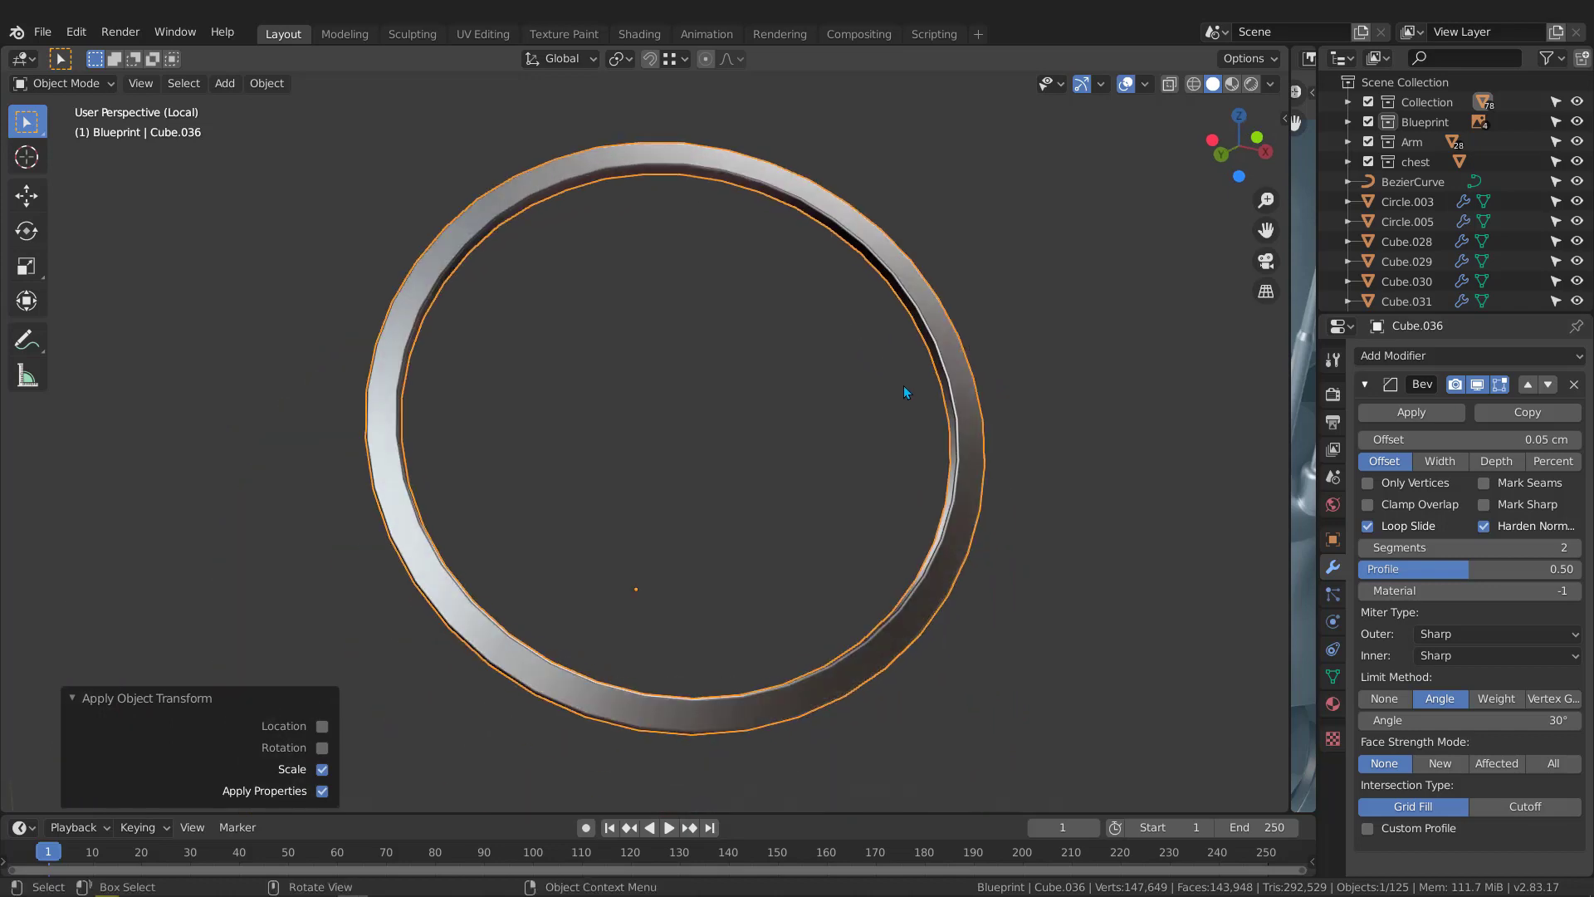
key("KP_Divide")
Isolate the head shell in local view and open its mesh for editing
left_click(595, 491)
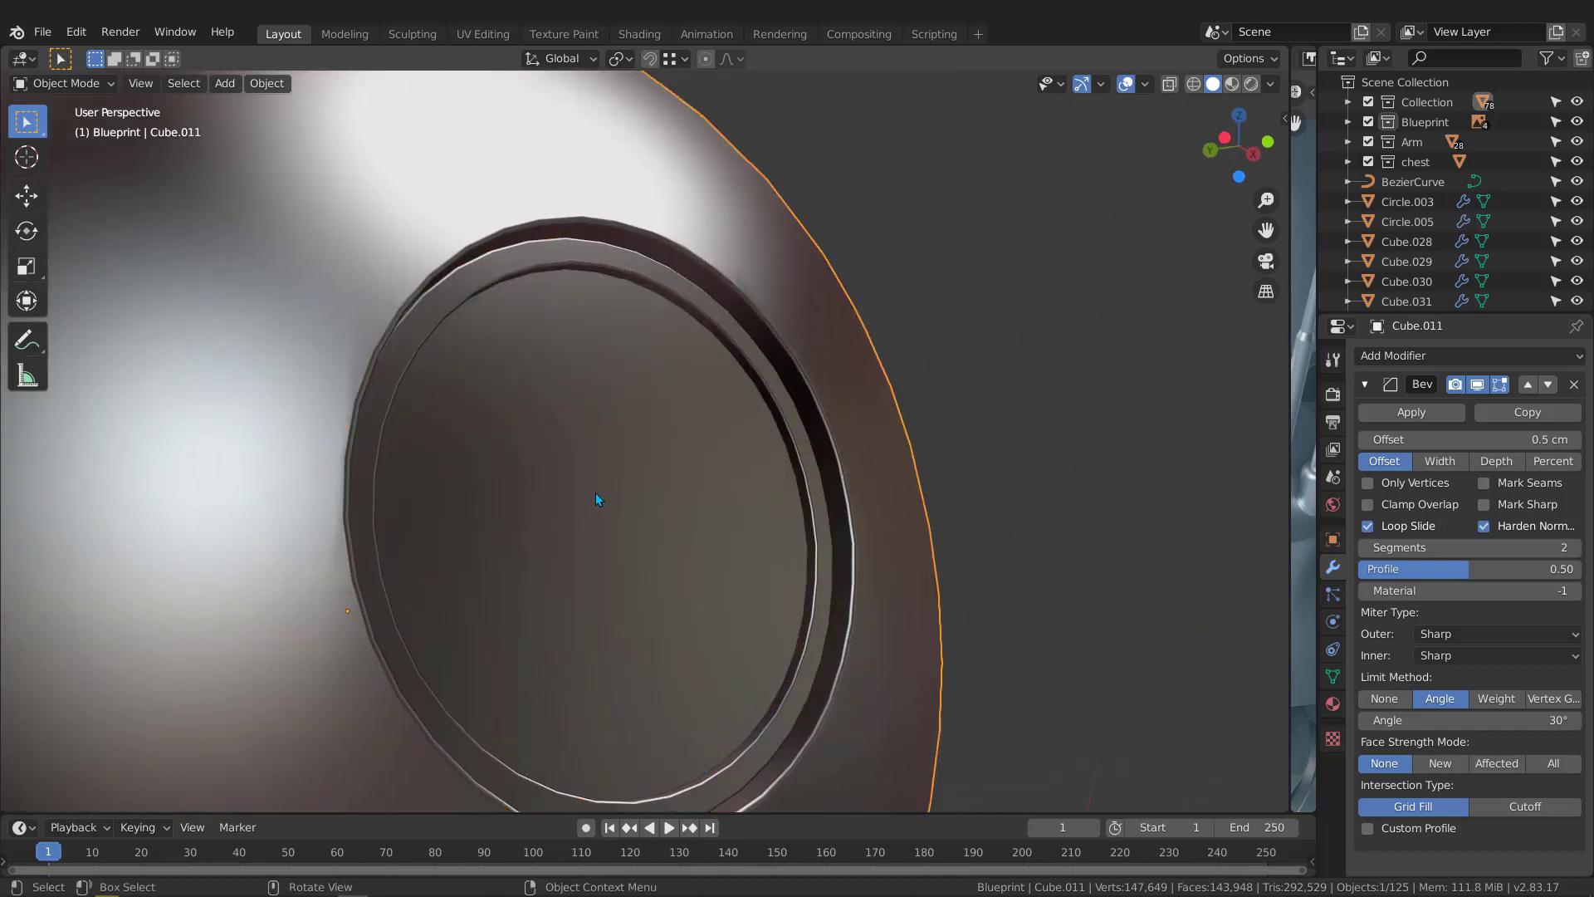
middle_click_drag(595, 492, 690, 449)
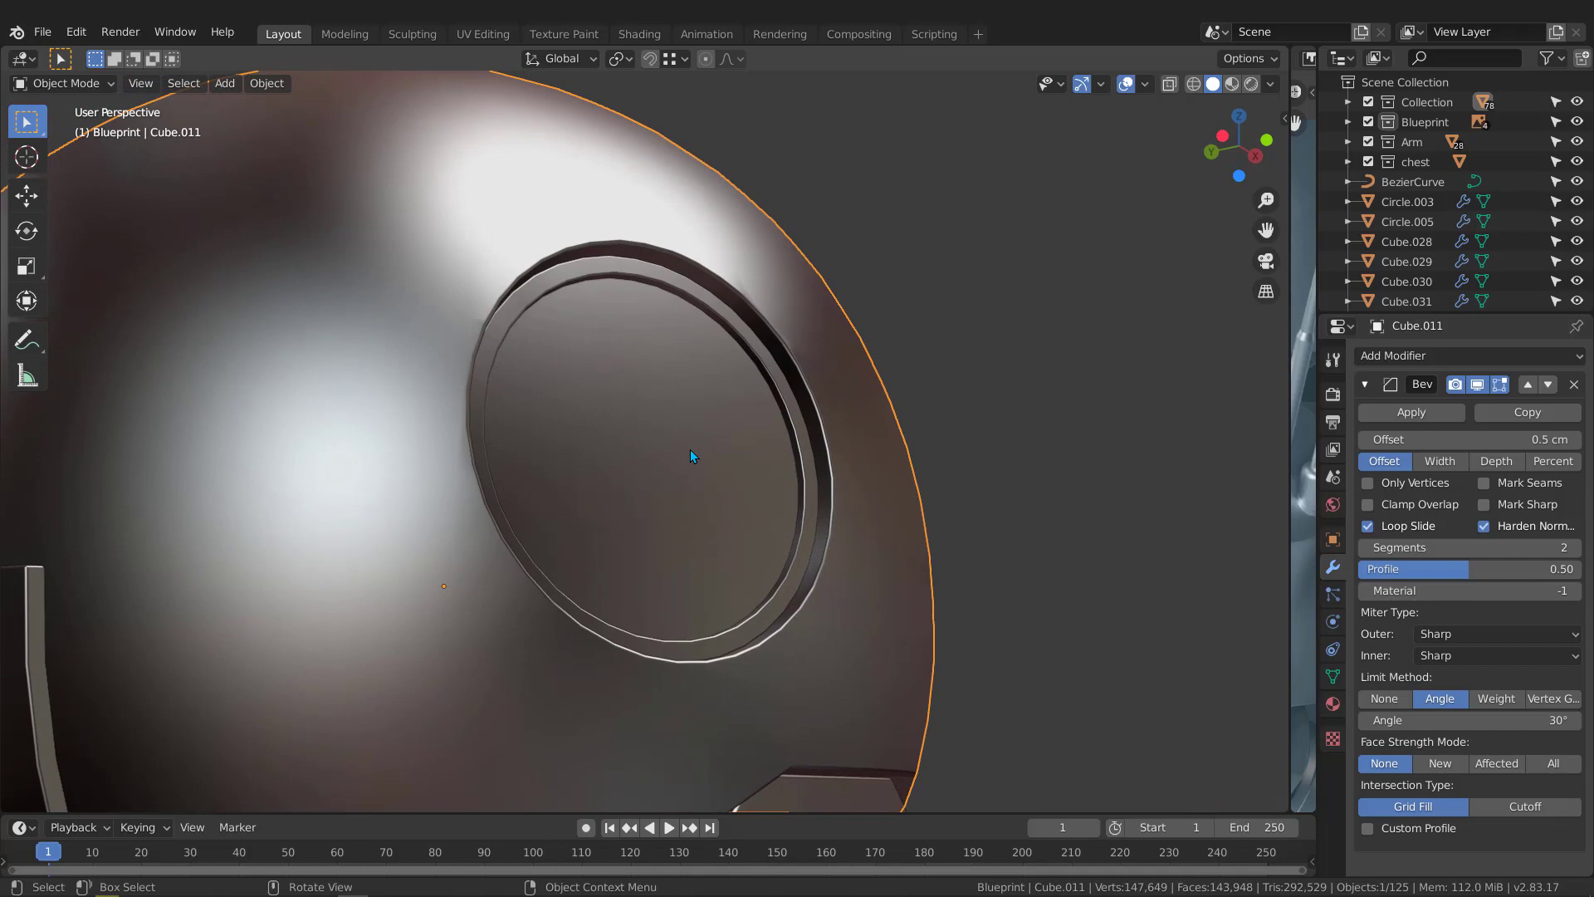
key("KP_Divide")
middle_click_drag(690, 455, 845, 470)
key("Tab")
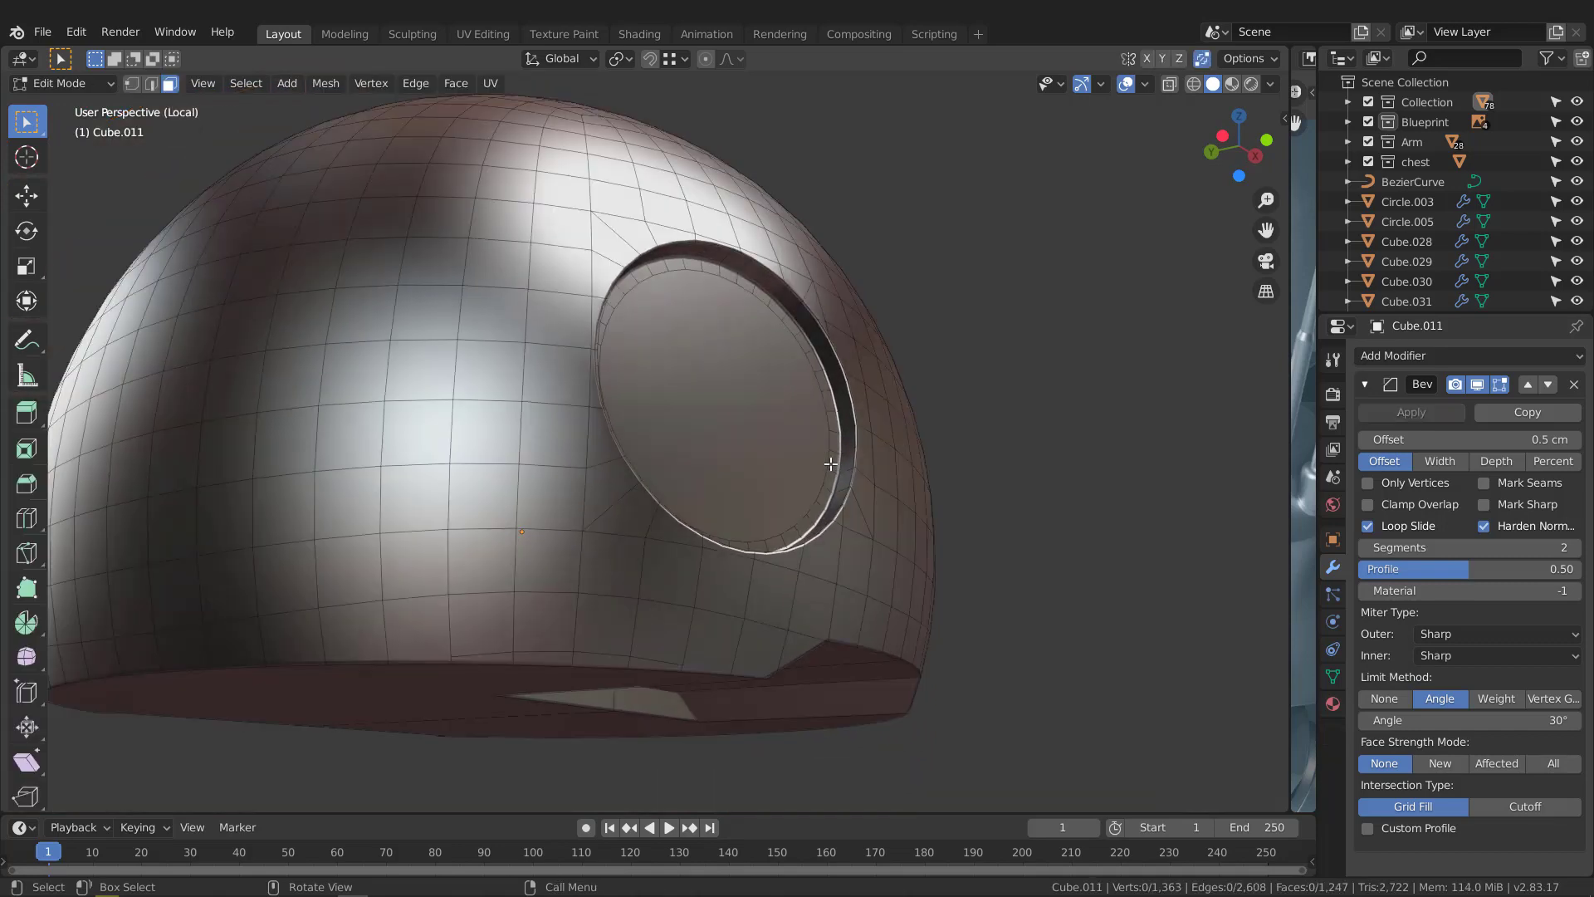
Separate the round face filling the eye recess into its own object
scroll(750, 381, "up", 3)
left_click(757, 381)
middle_click_drag(764, 381, 776, 317)
key("p")
left_click(776, 317)
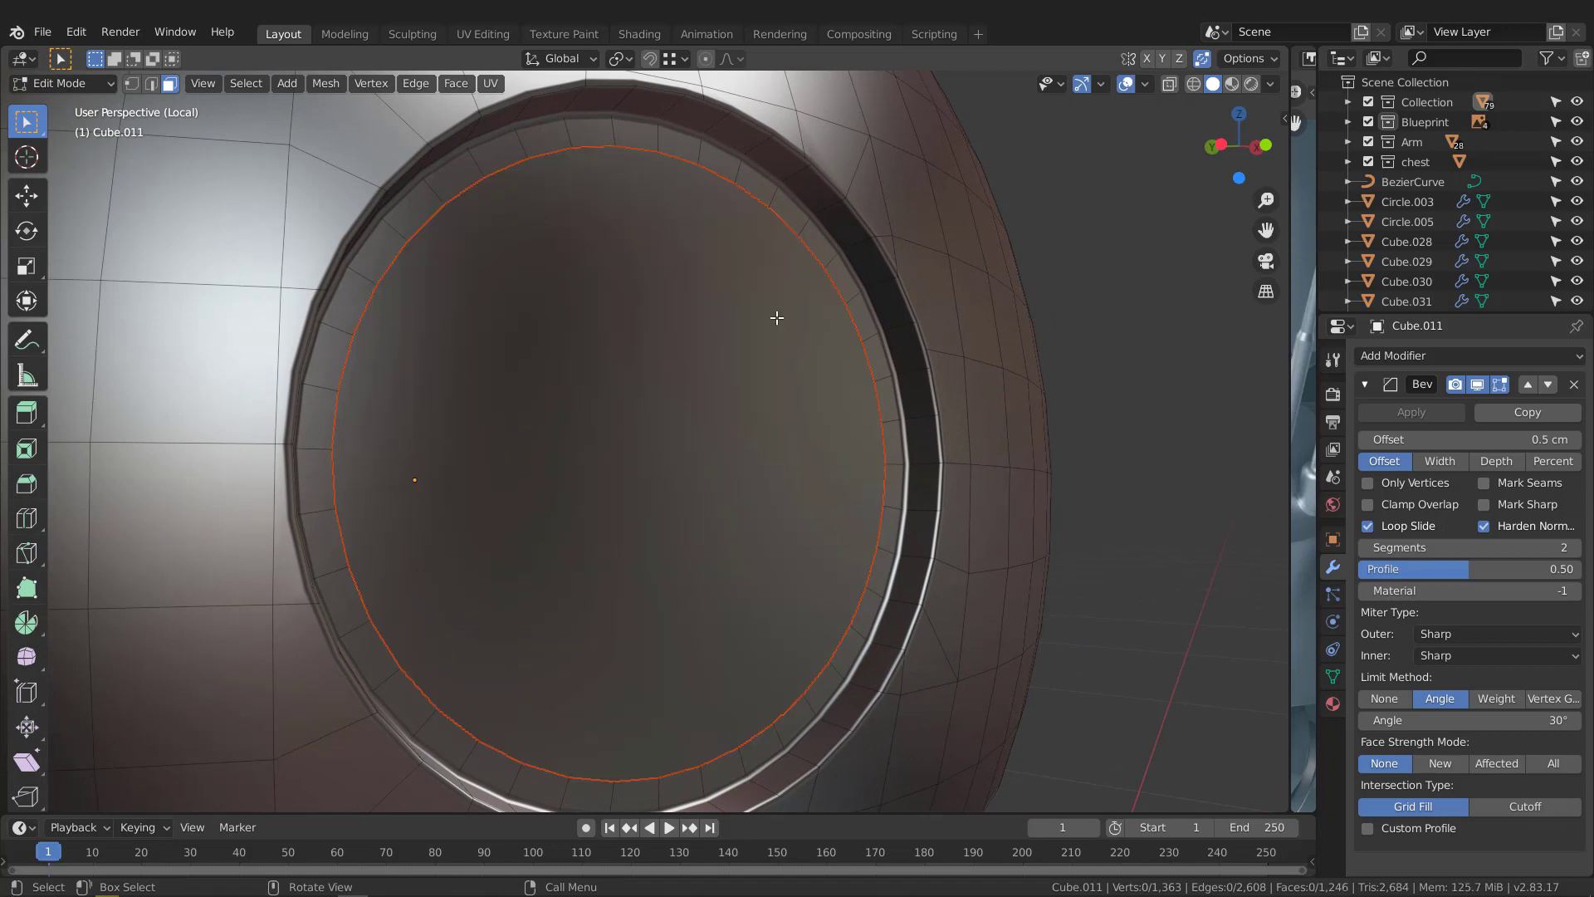
Return to object mode, select the separated eye disc, and leave local view
key("Tab")
left_click(738, 369)
scroll(665, 371, "down", 4)
middle_click_drag(666, 370, 714, 400)
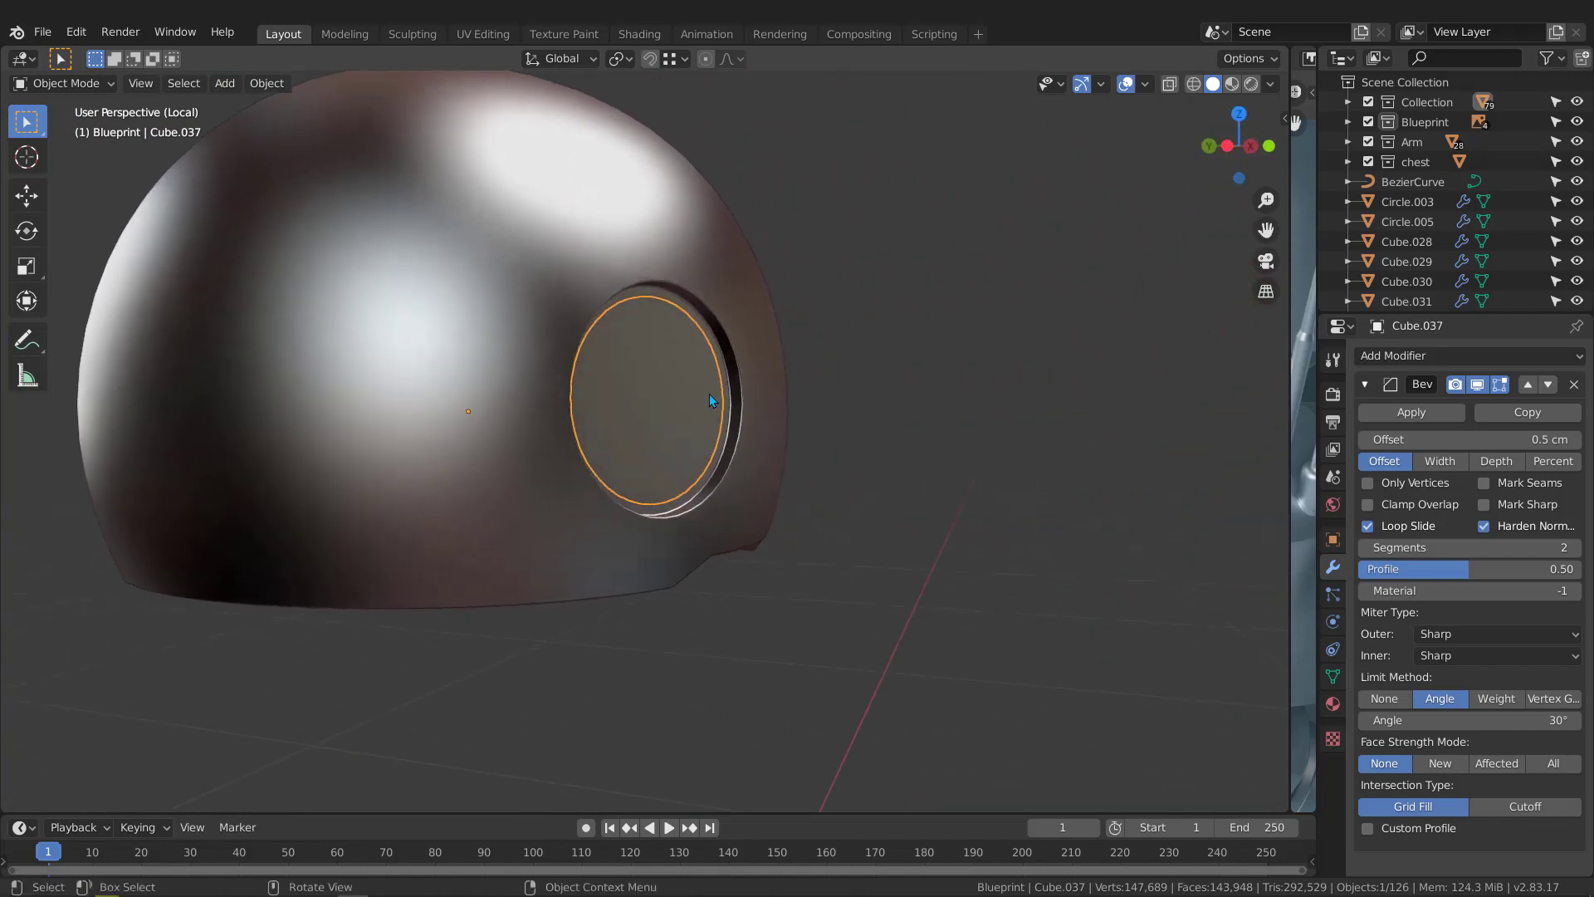
scroll(709, 394, "up", 2)
key("KP_Divide")
middle_click_drag(712, 462, 603, 422)
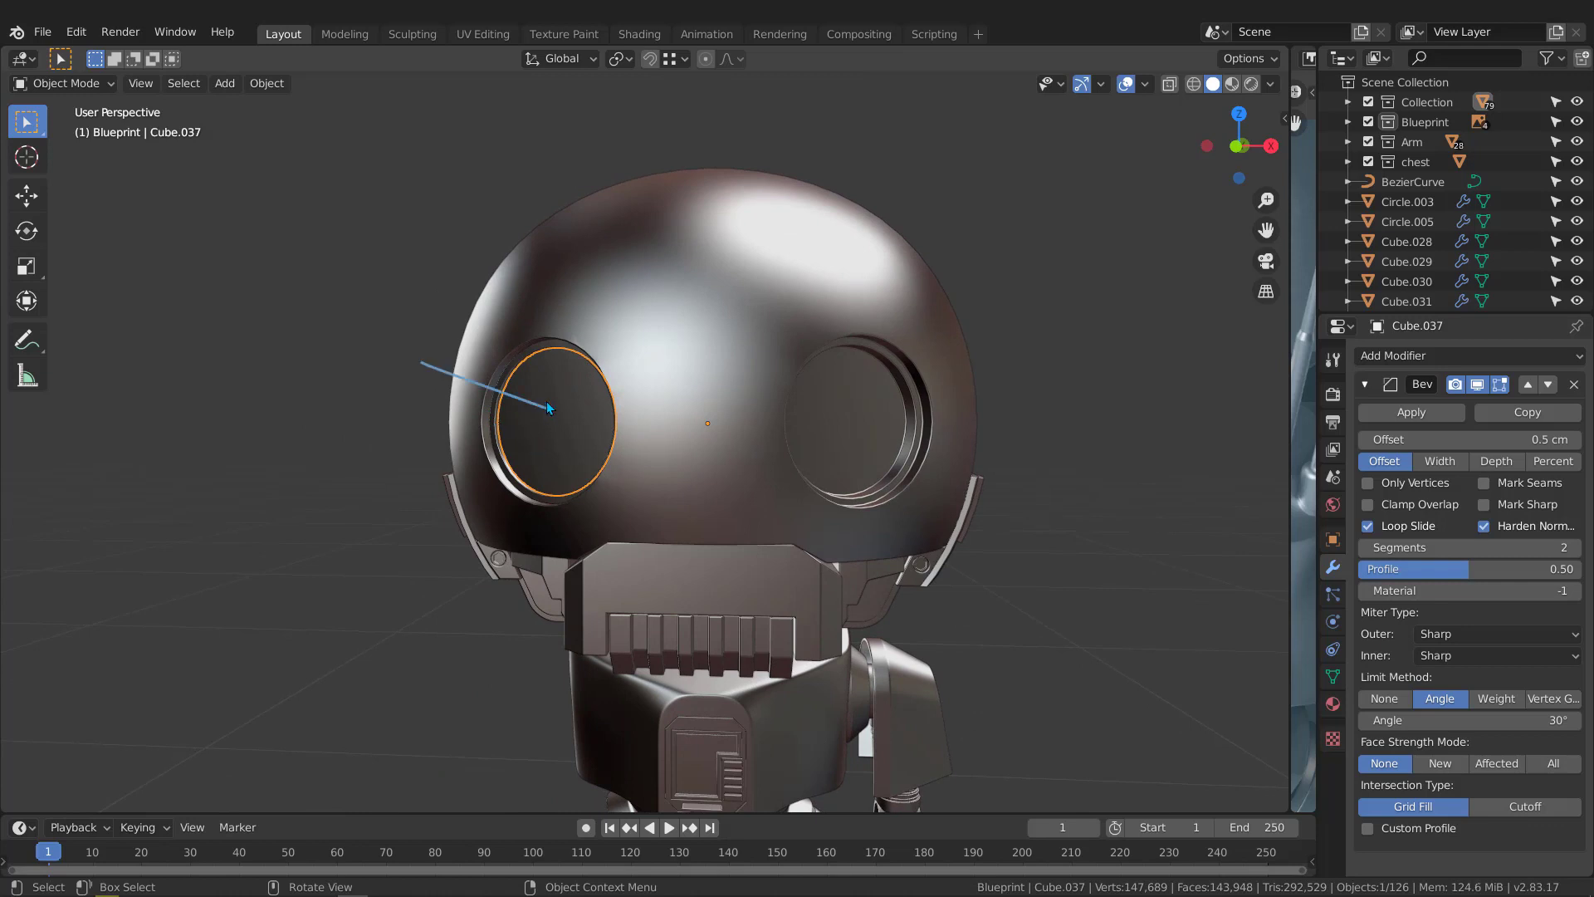
left_click_drag(552, 429, 531, 435)
mouse_move(757, 479)
right_mouse_down()
mouse_move(498, 353)
mouse_move(544, 433)
right_mouse_up()
middle_click_drag(613, 382, 655, 347)
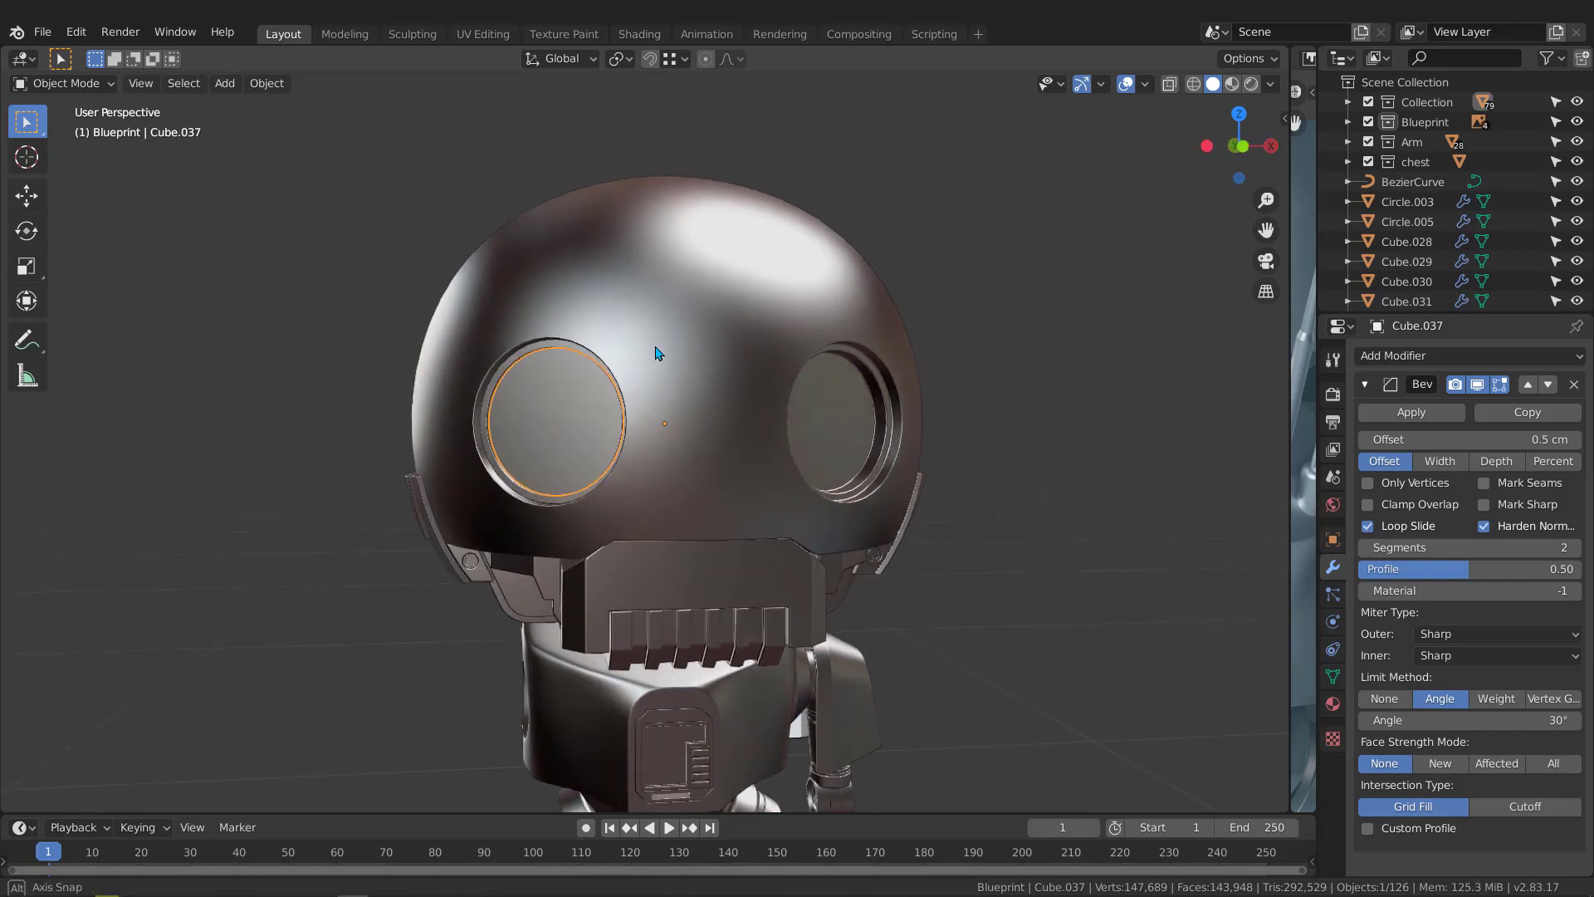
Disable the head shell's Bevel modifier in the viewport and add a Mirror modifier to the shell
left_click(664, 347)
scroll(710, 403, "up", 3)
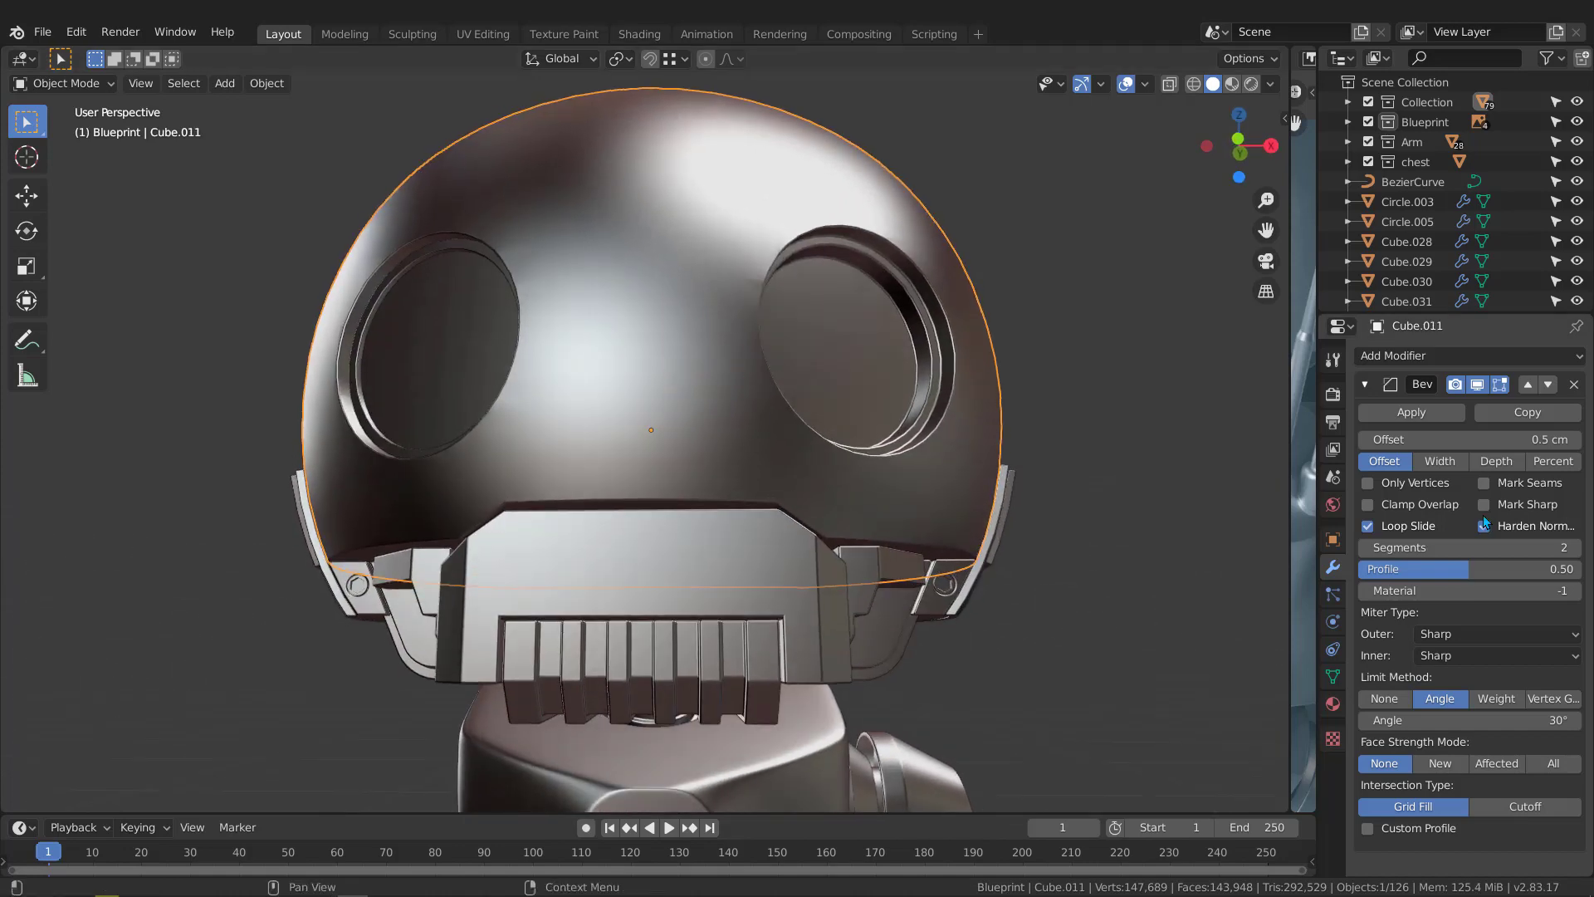
left_click(1364, 384)
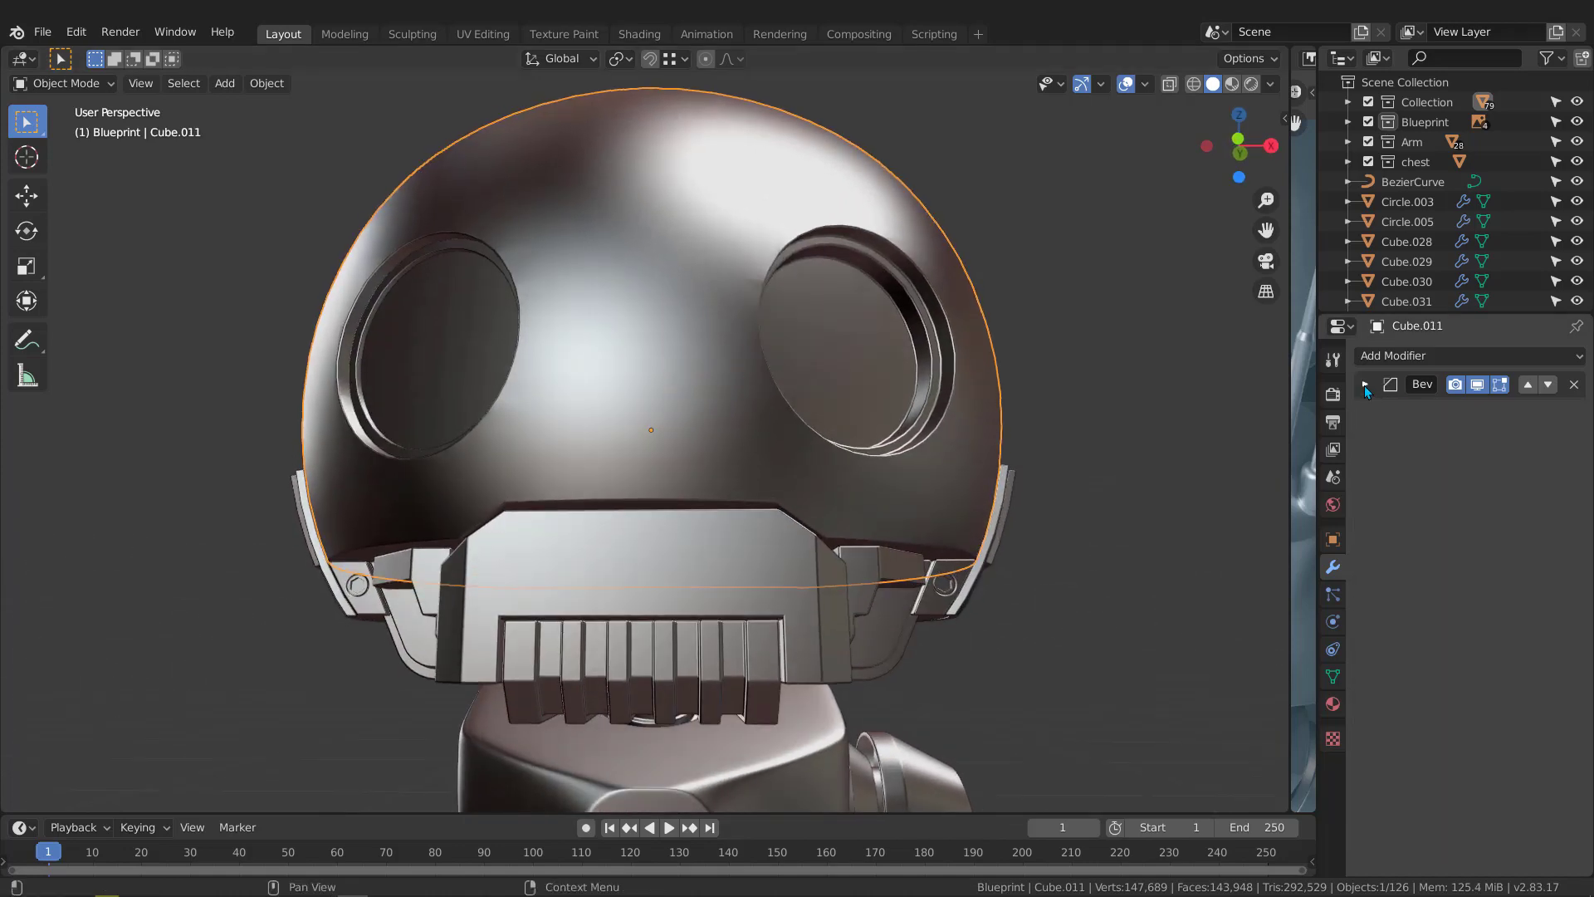
left_click(1477, 385)
left_click(1433, 358)
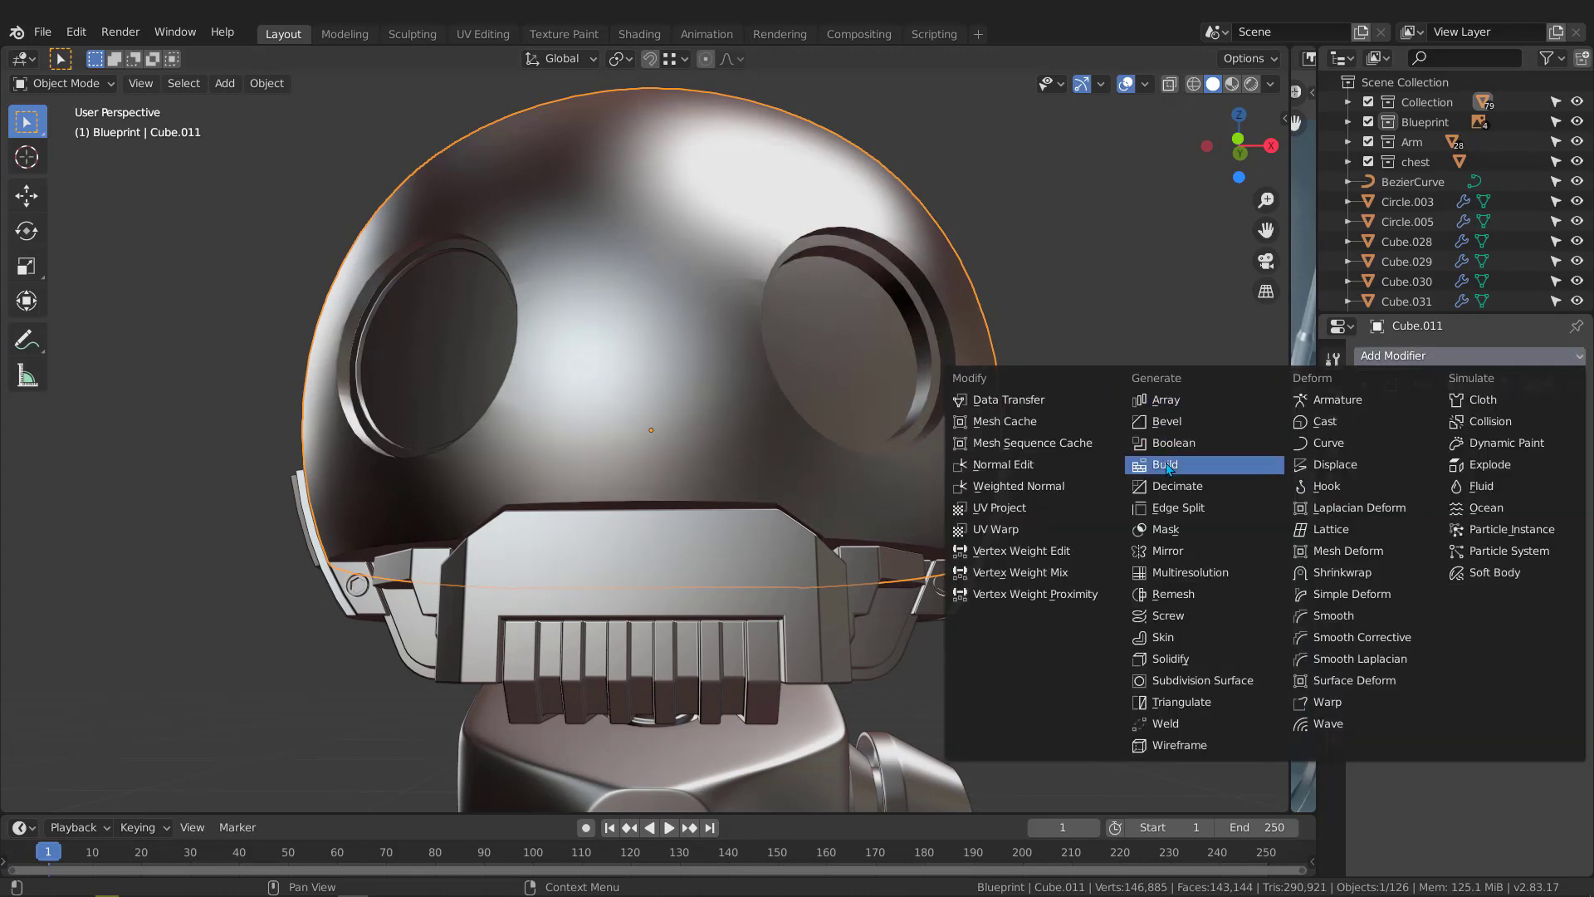
left_click(1177, 551)
Enable bisect and flip on the X axis for the head shell's Mirror modifier and apply it
mouse_move(744, 332)
middle_mouse_down()
mouse_move(740, 350)
mouse_move(744, 334)
middle_mouse_up()
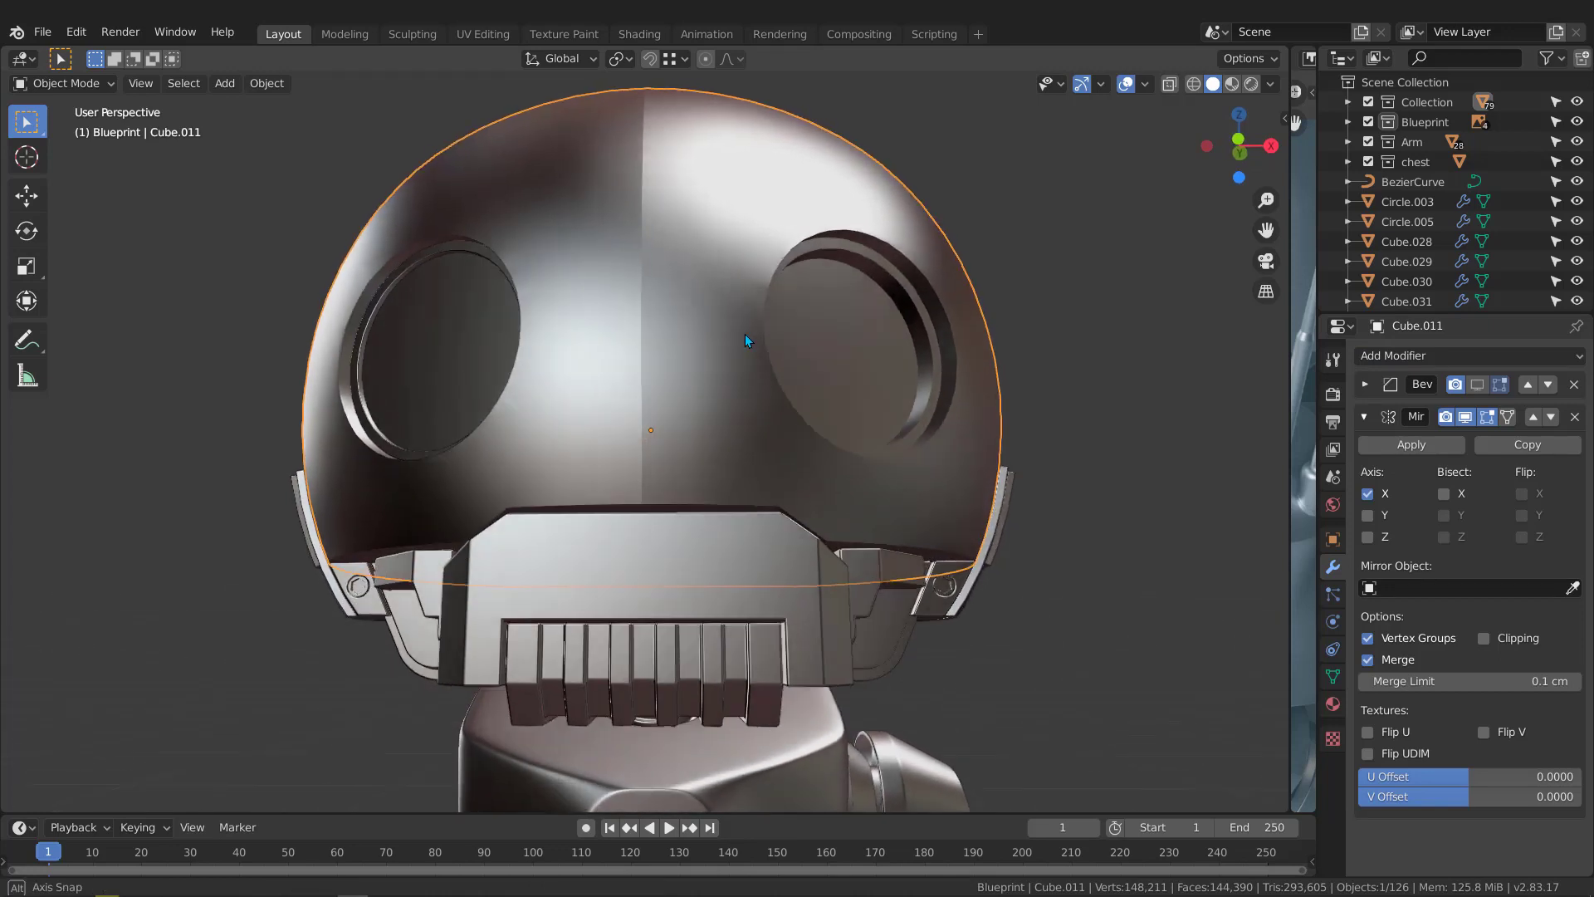
left_click(1445, 493)
left_click(1522, 494)
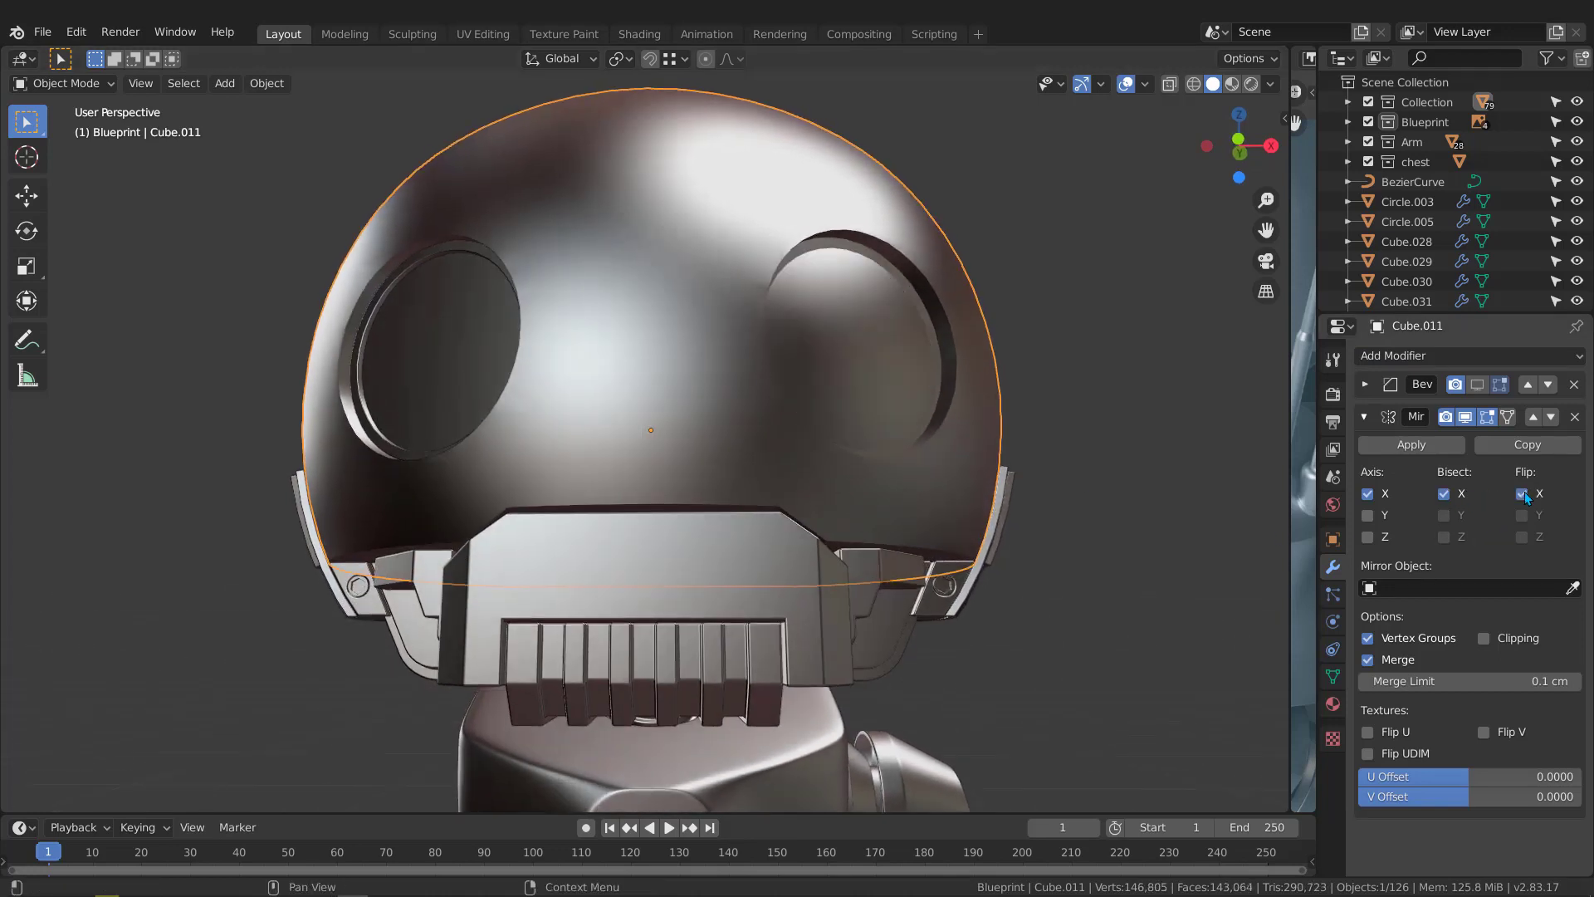
middle_click_drag(694, 357, 760, 358)
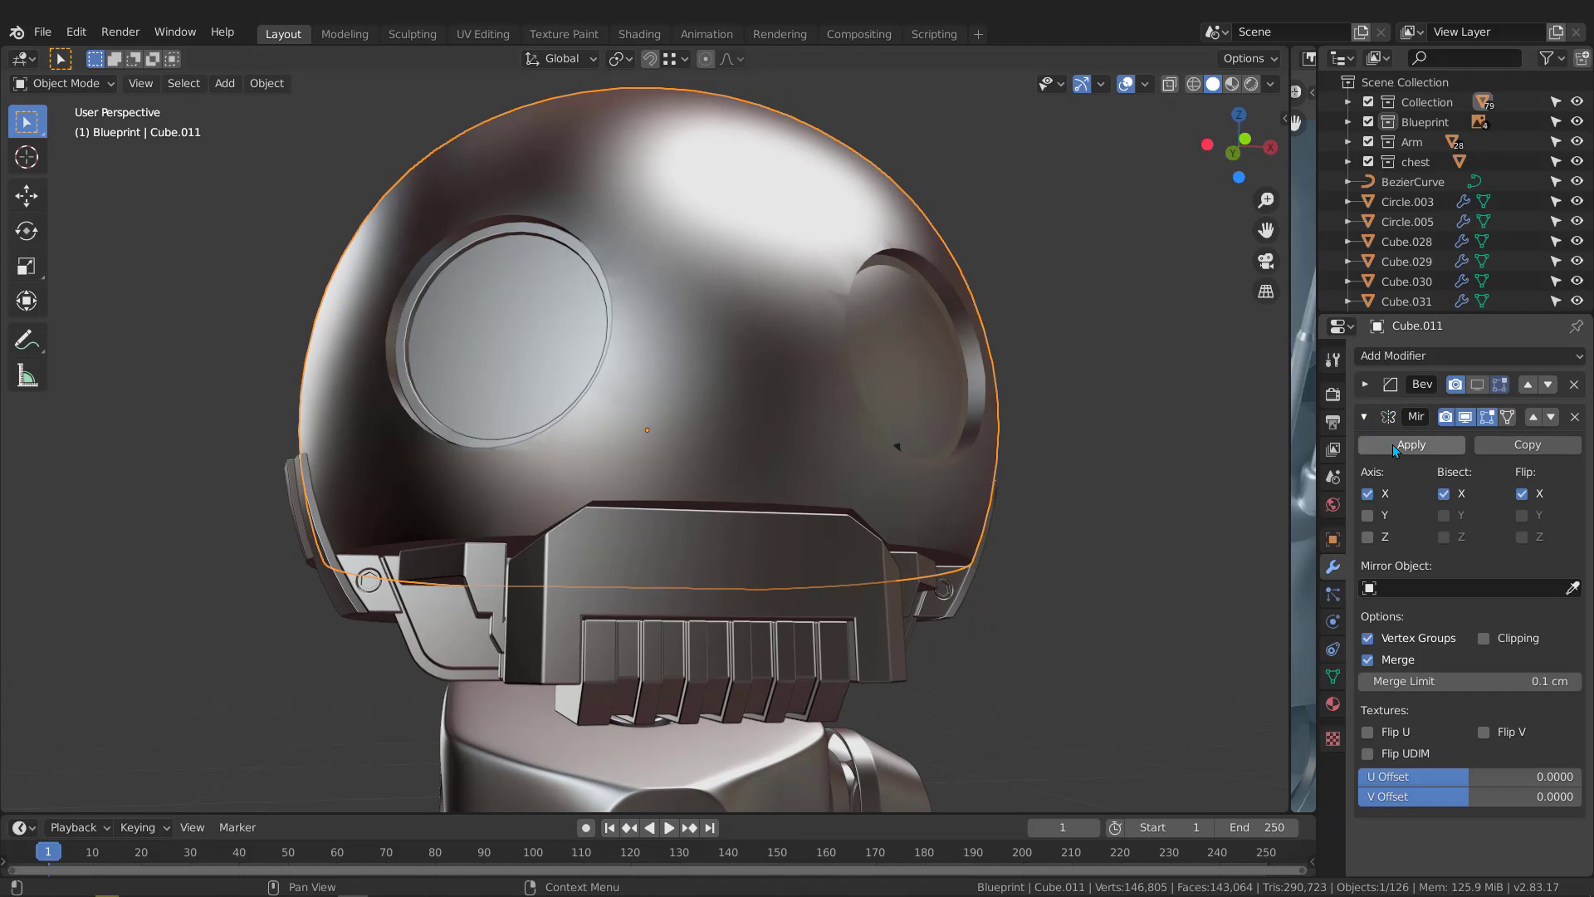
left_click(1392, 445)
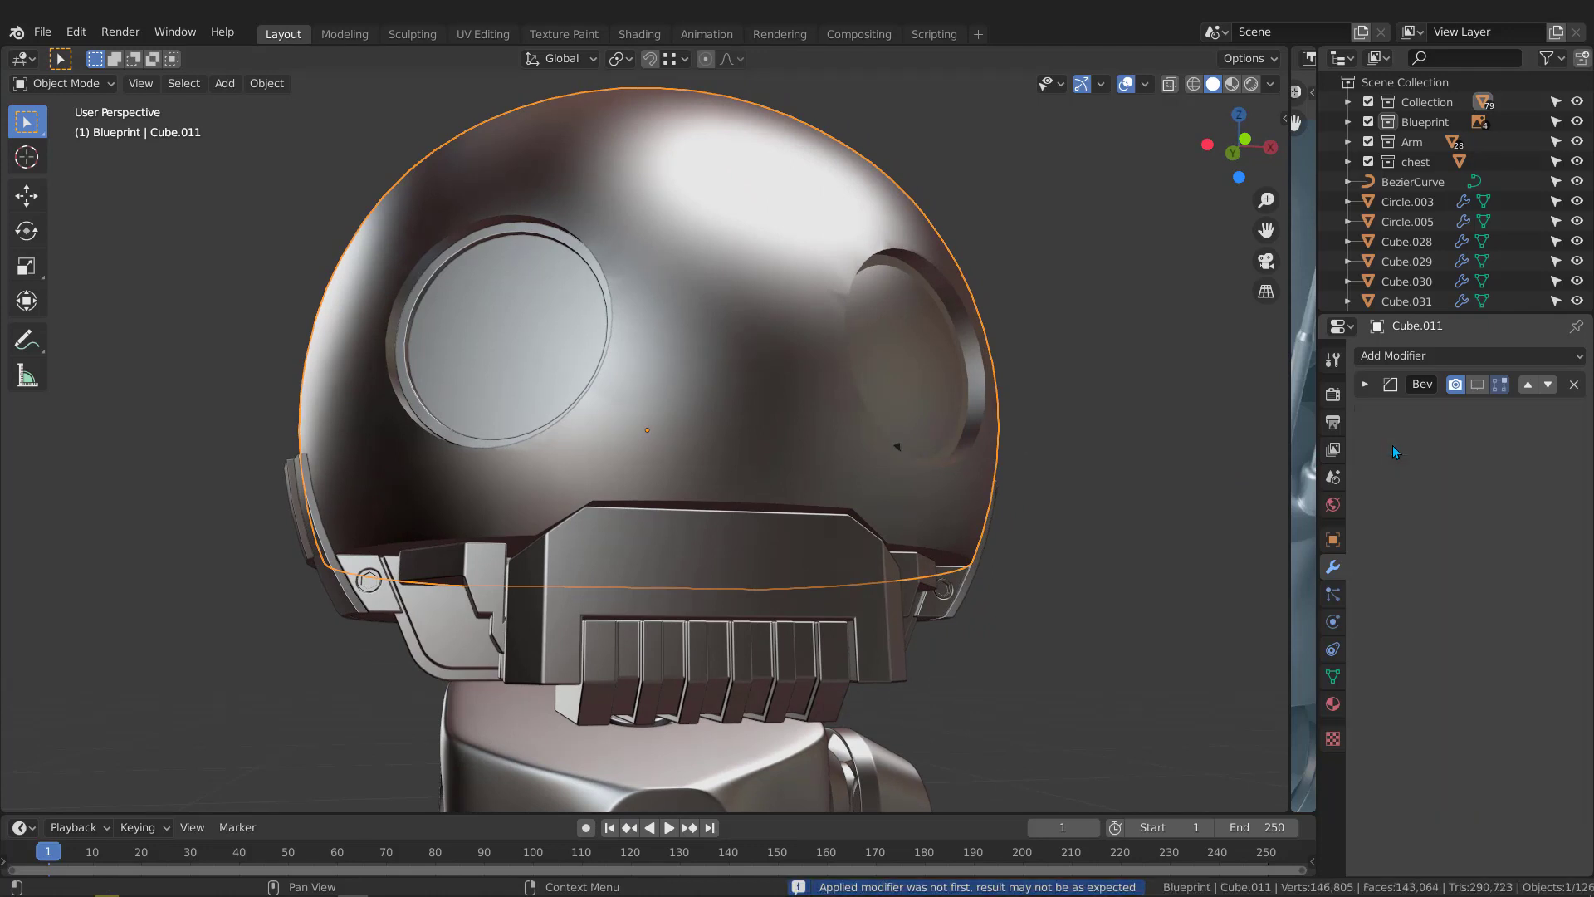
Turn the head shell's Bevel modifier display back on in the viewport and inspect both eye sockets
middle_click_drag(980, 441, 938, 443)
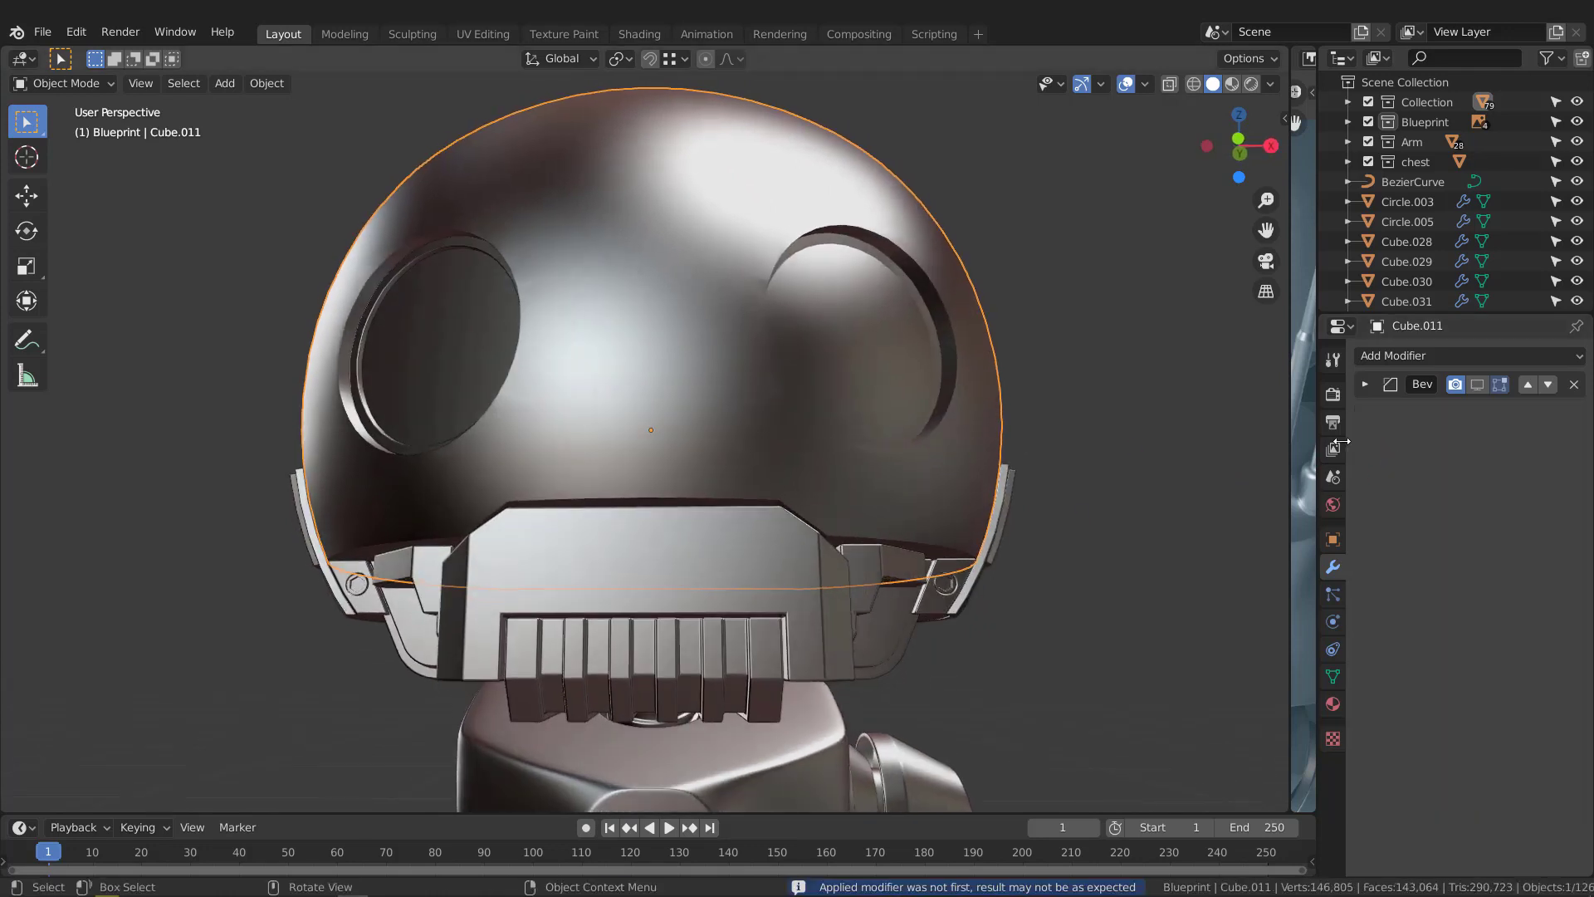
middle_click_drag(918, 377, 835, 420)
scroll(747, 482, "up", 2)
middle_click_drag(662, 543, 685, 445)
scroll(705, 506, "down", 3)
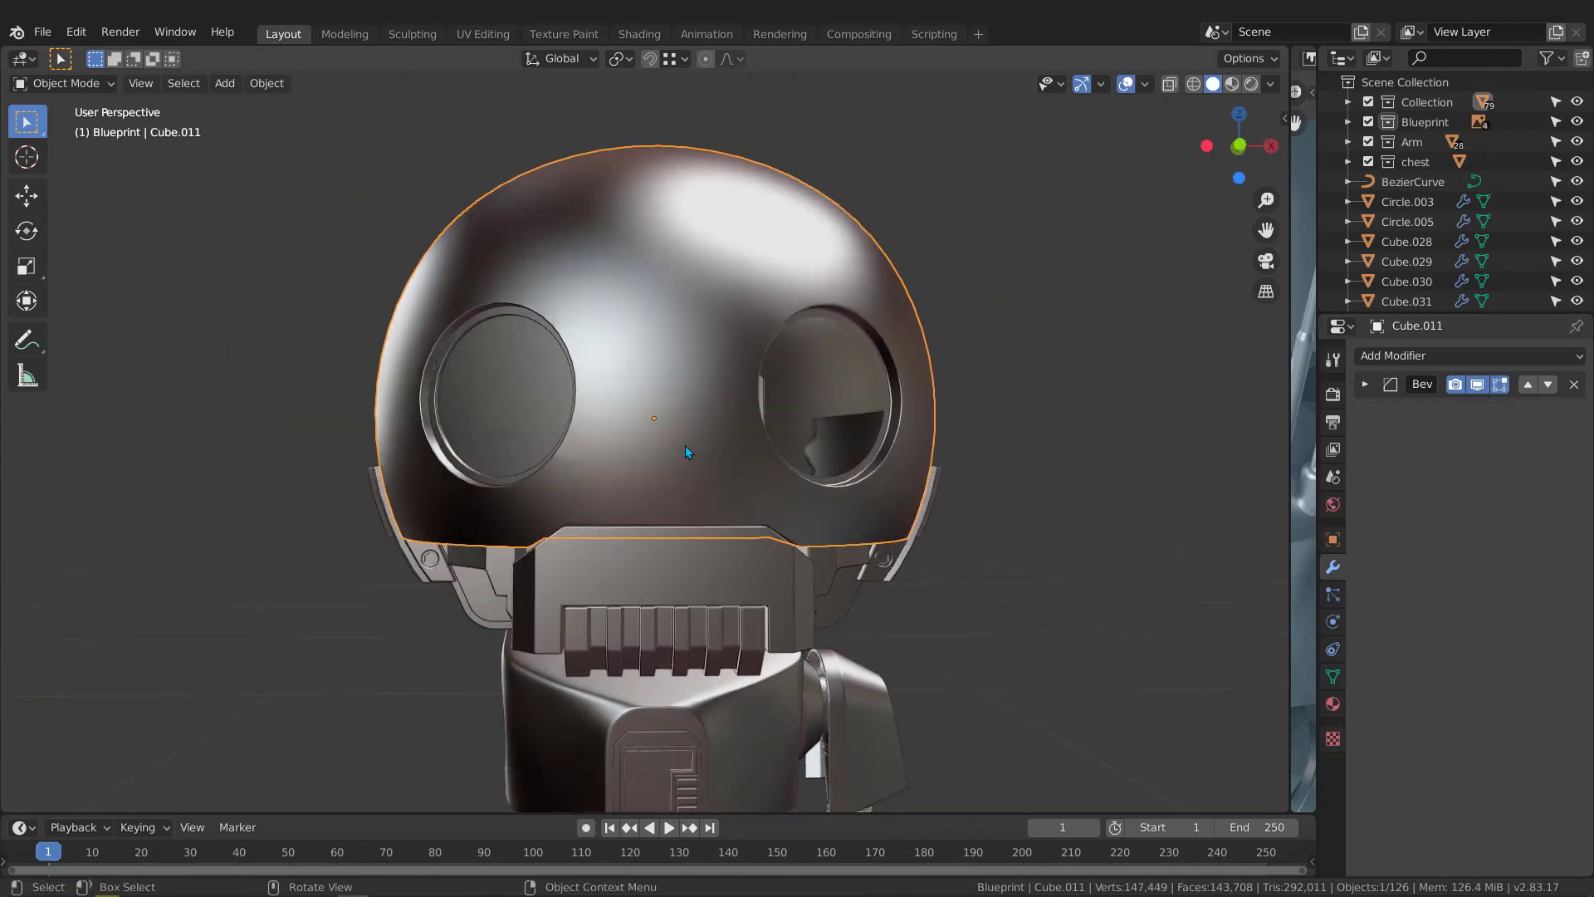
Snap the 3D cursor to the selected head shell's origin
middle_click_drag(661, 345, 662, 339)
key("shift+s")
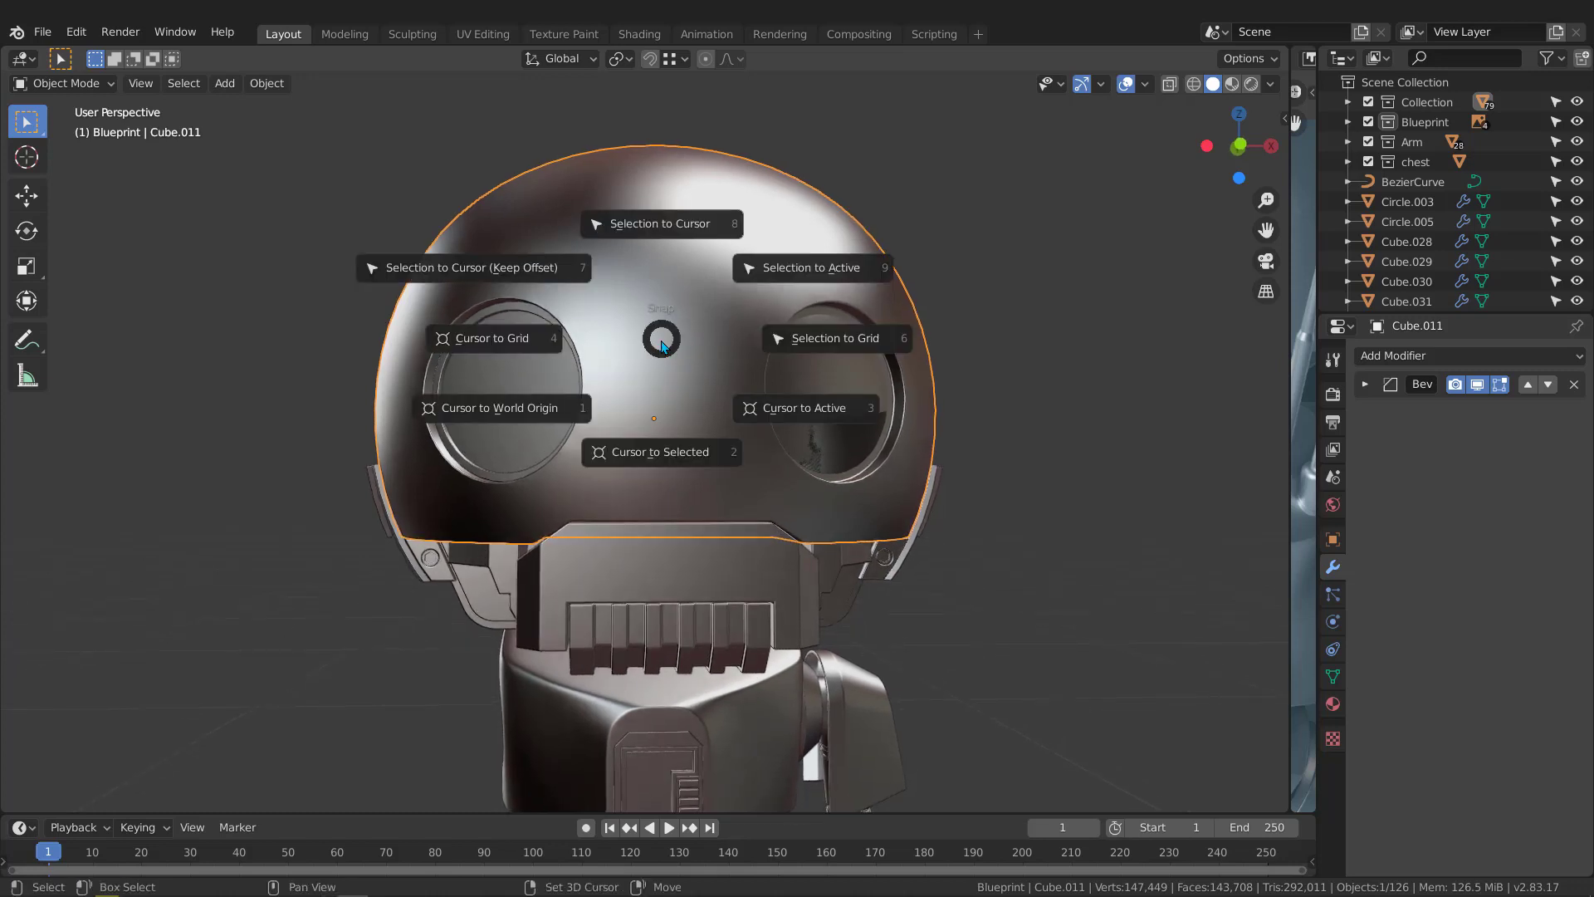
left_click(655, 452)
Duplicate the eye disc in place
left_click(508, 388)
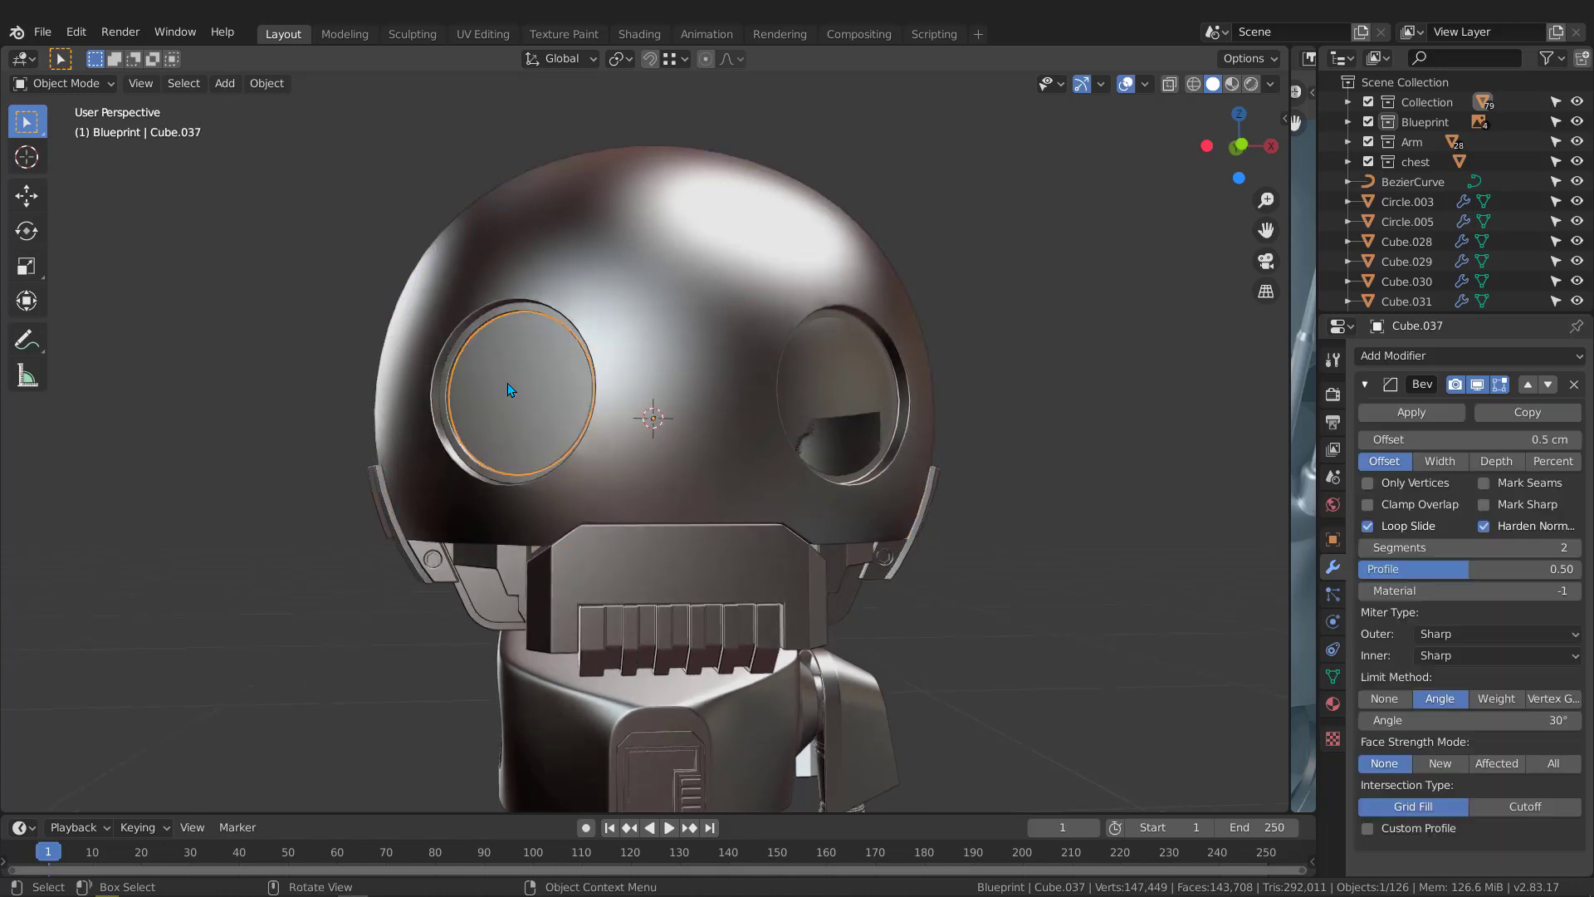
middle_click_drag(540, 375, 731, 375)
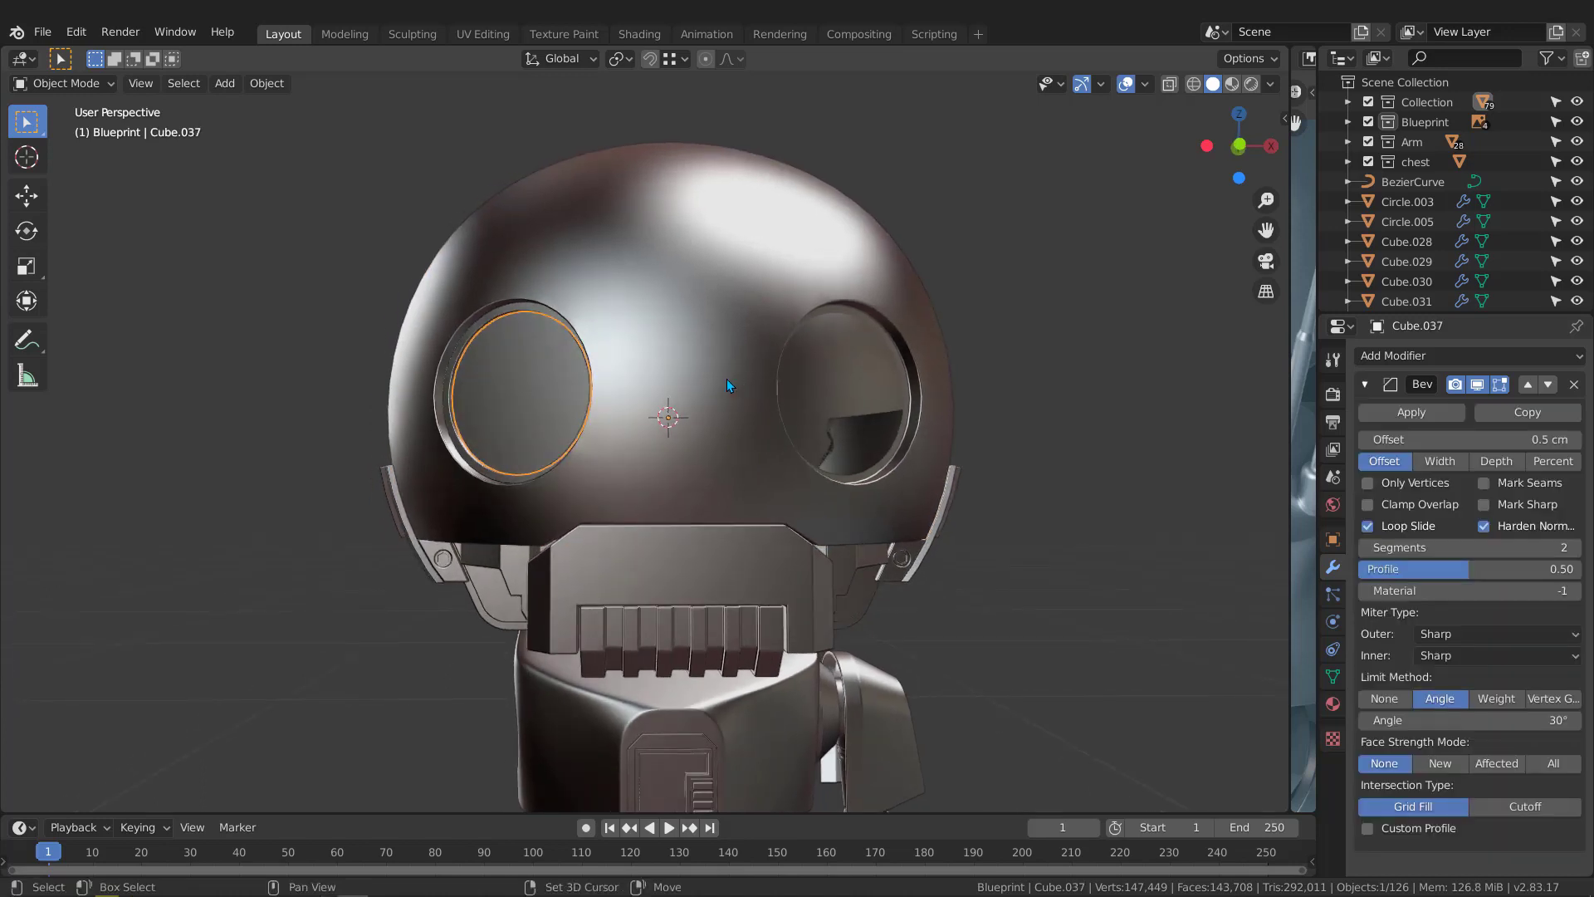
key("shift+d")
right_click(757, 362)
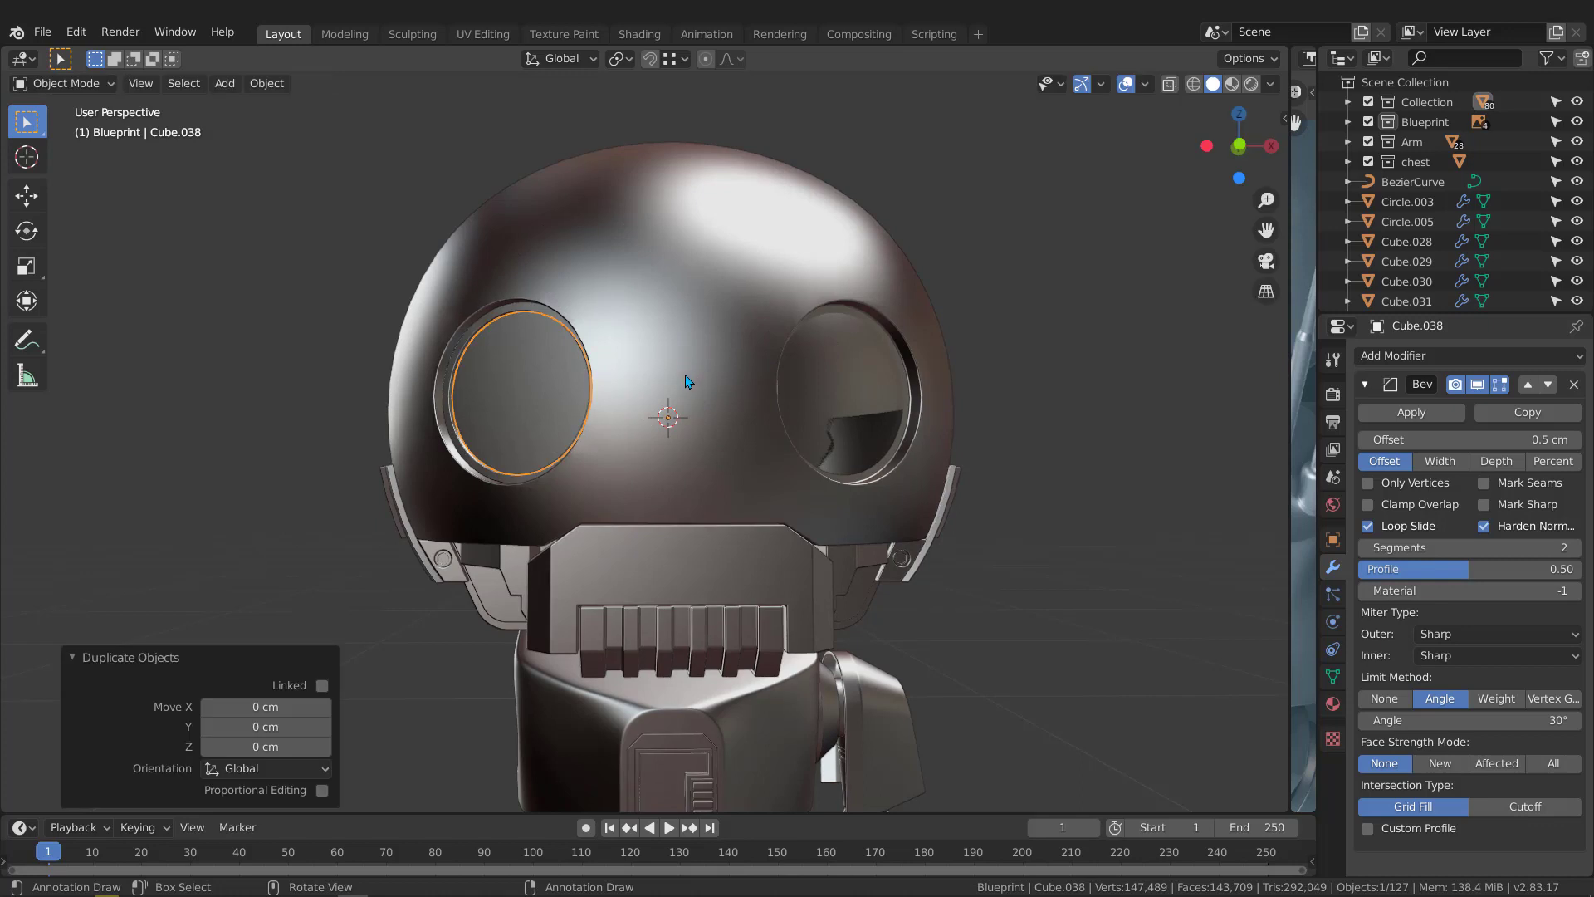
right_click(551, 377)
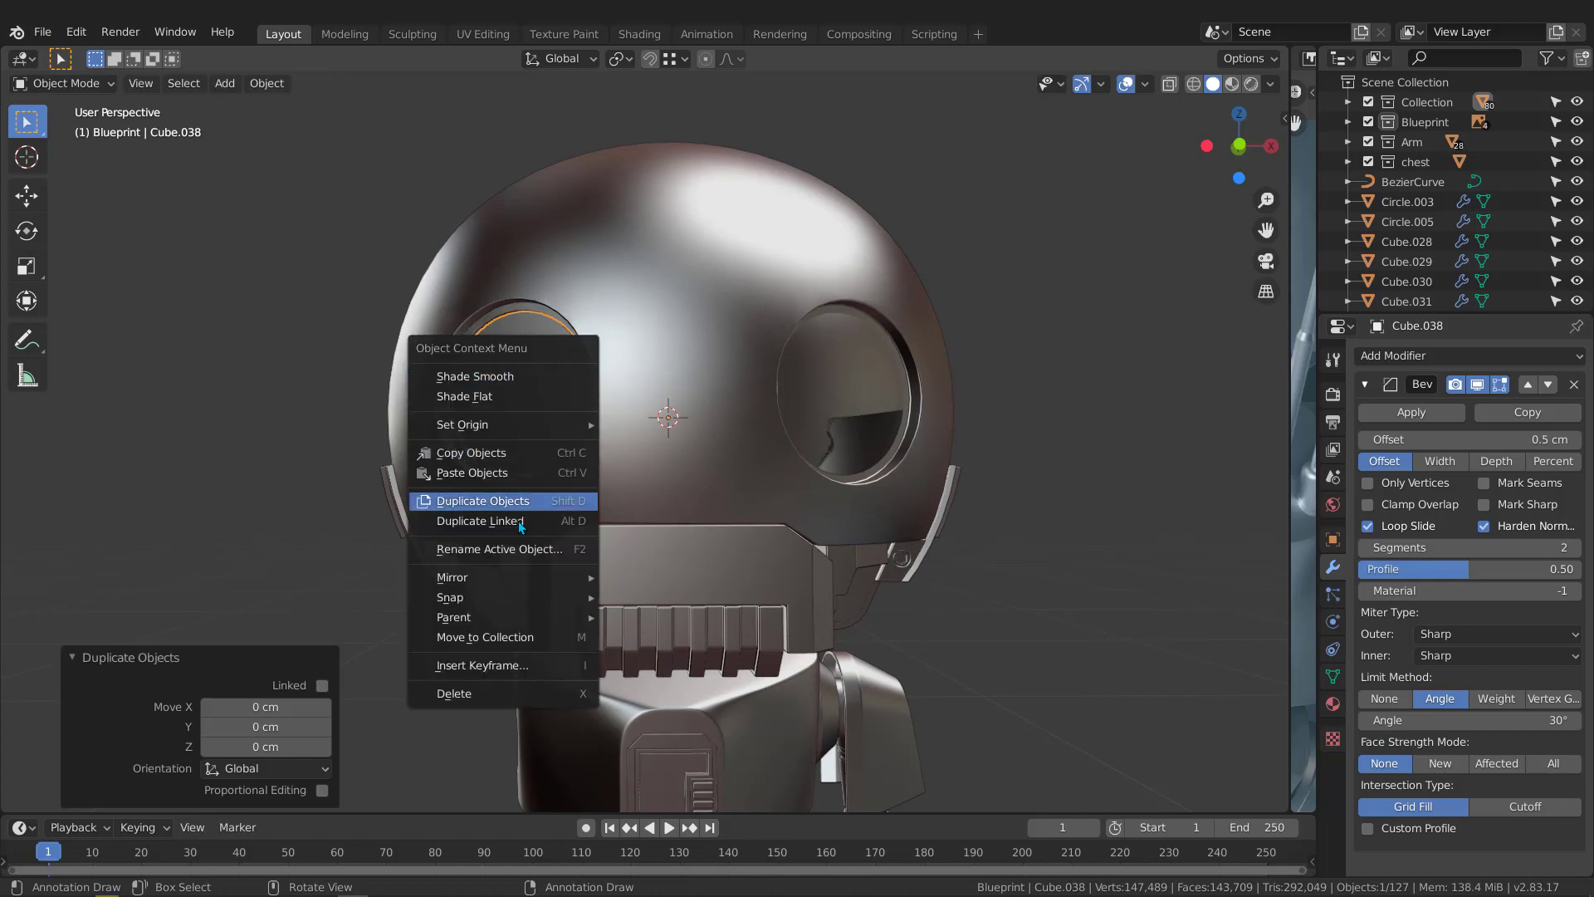
mouse_move(504, 583)
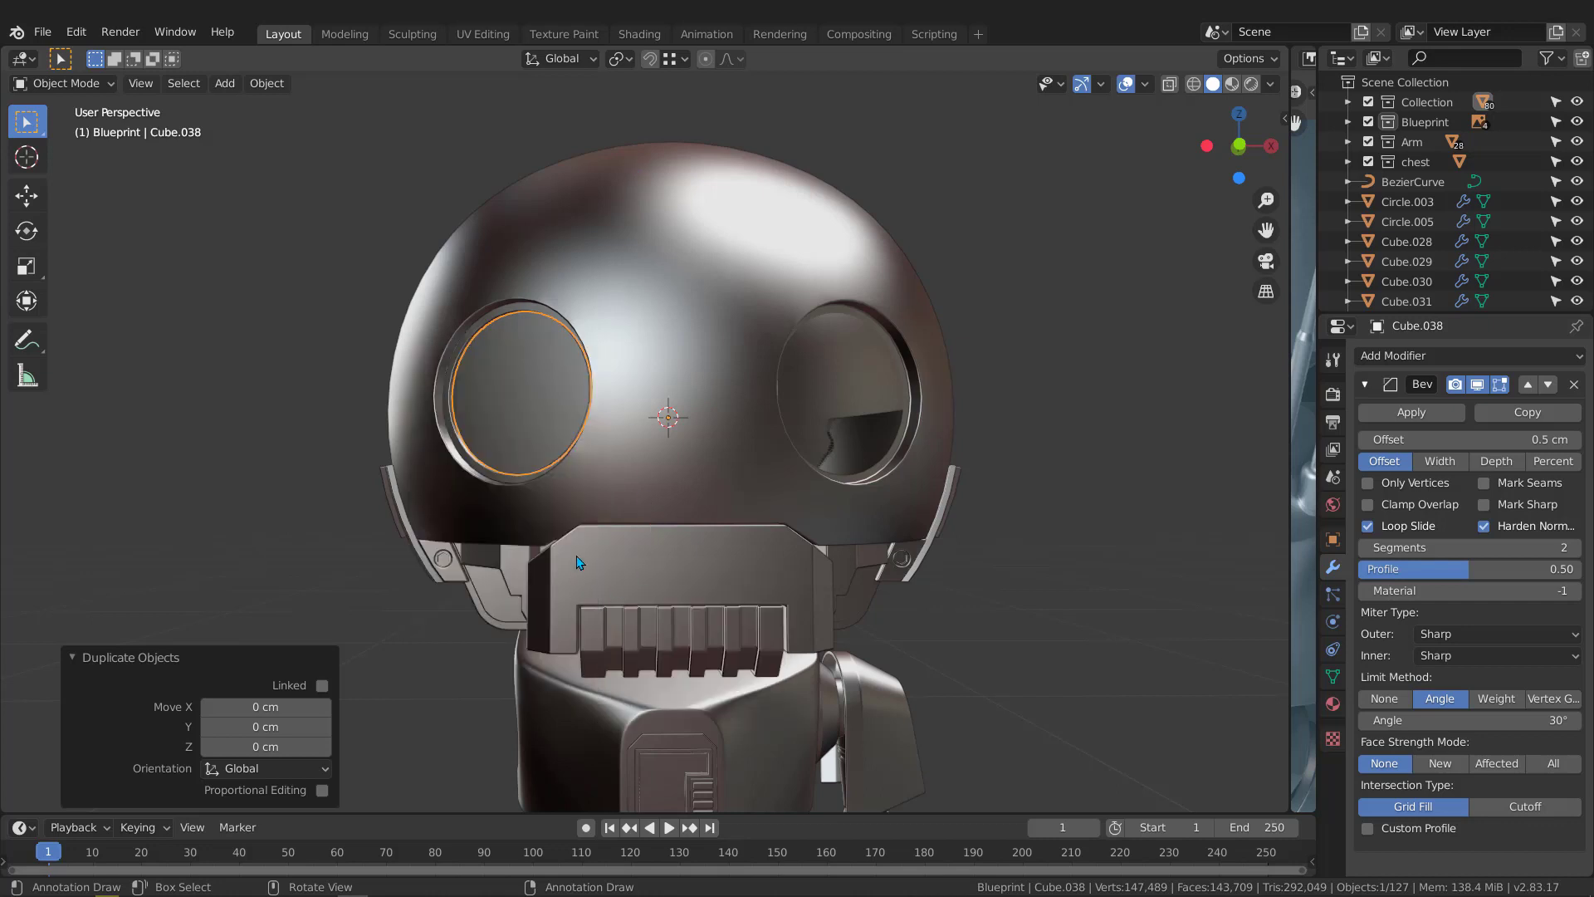
Set the transform pivot point to the 3D cursor and mirror the duplicated eye disc along global X
left_click(629, 58)
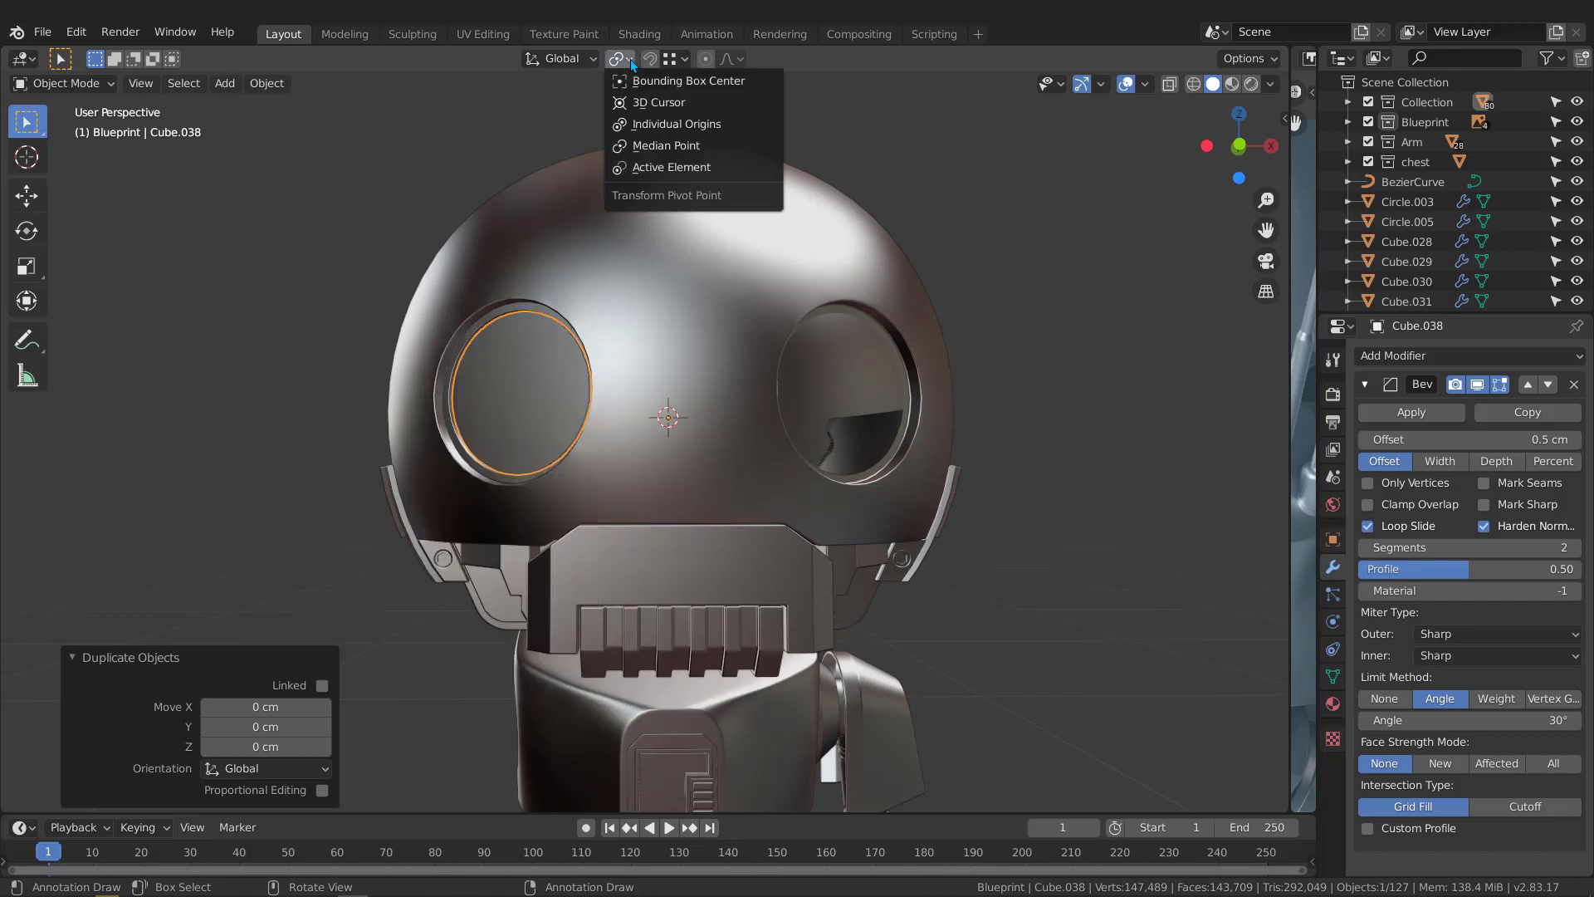
left_click(647, 103)
middle_click_drag(607, 465, 760, 450)
middle_click_drag(595, 368, 517, 395)
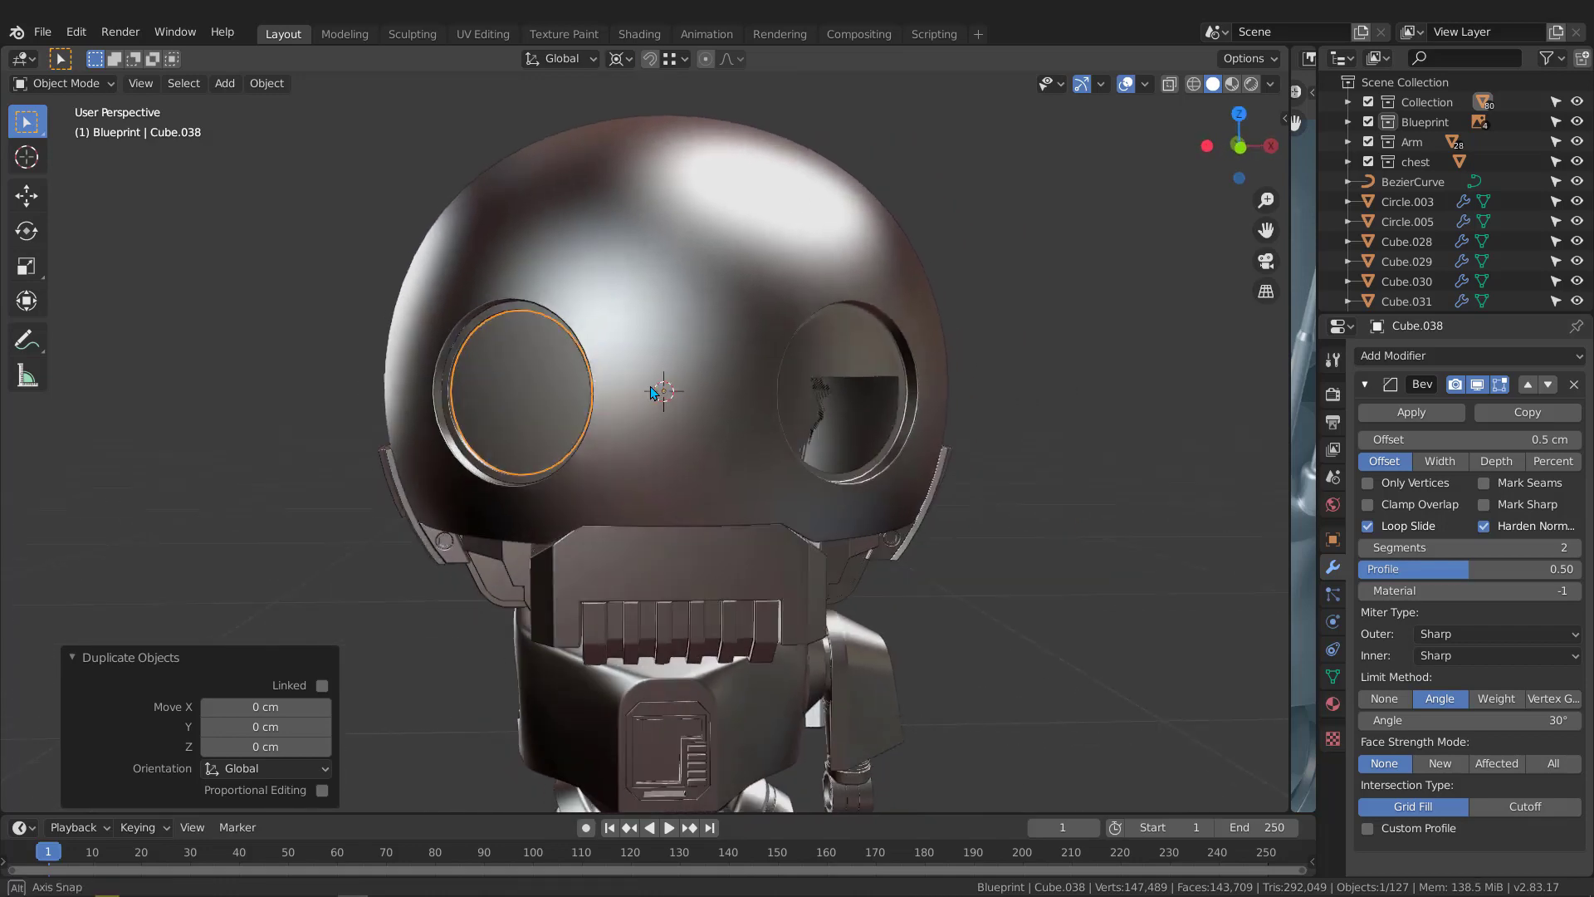
right_click(525, 391)
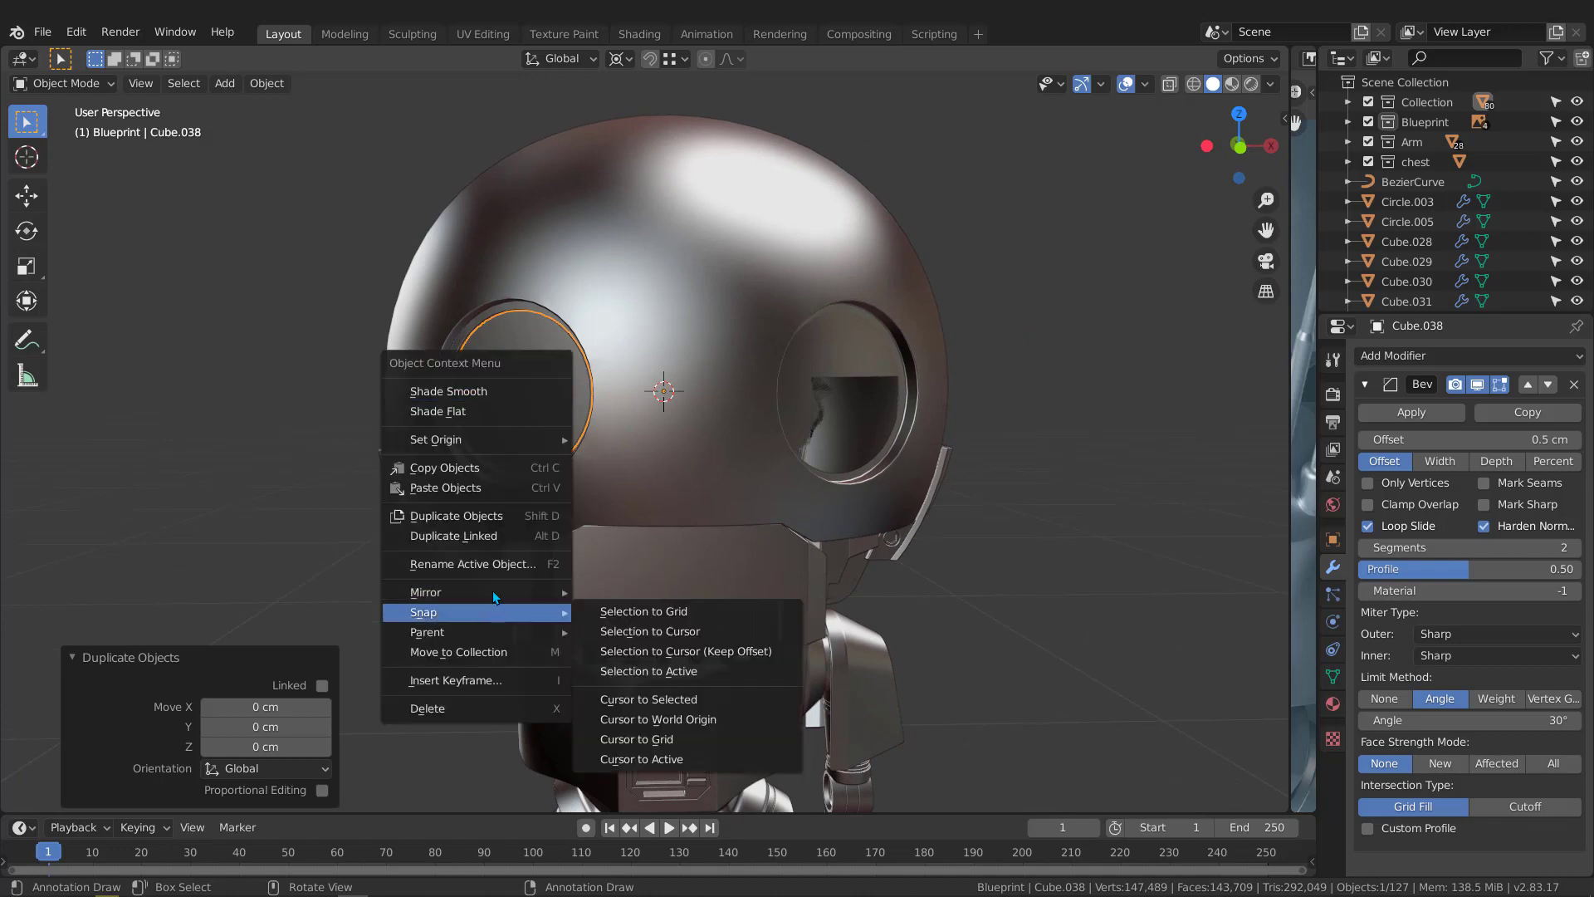
mouse_move(494, 592)
left_click(629, 620)
middle_click_drag(633, 620, 805, 353)
Duplicate the bevelled eye ring in place and mirror the copy along global X to the other eye socket
left_click(538, 293)
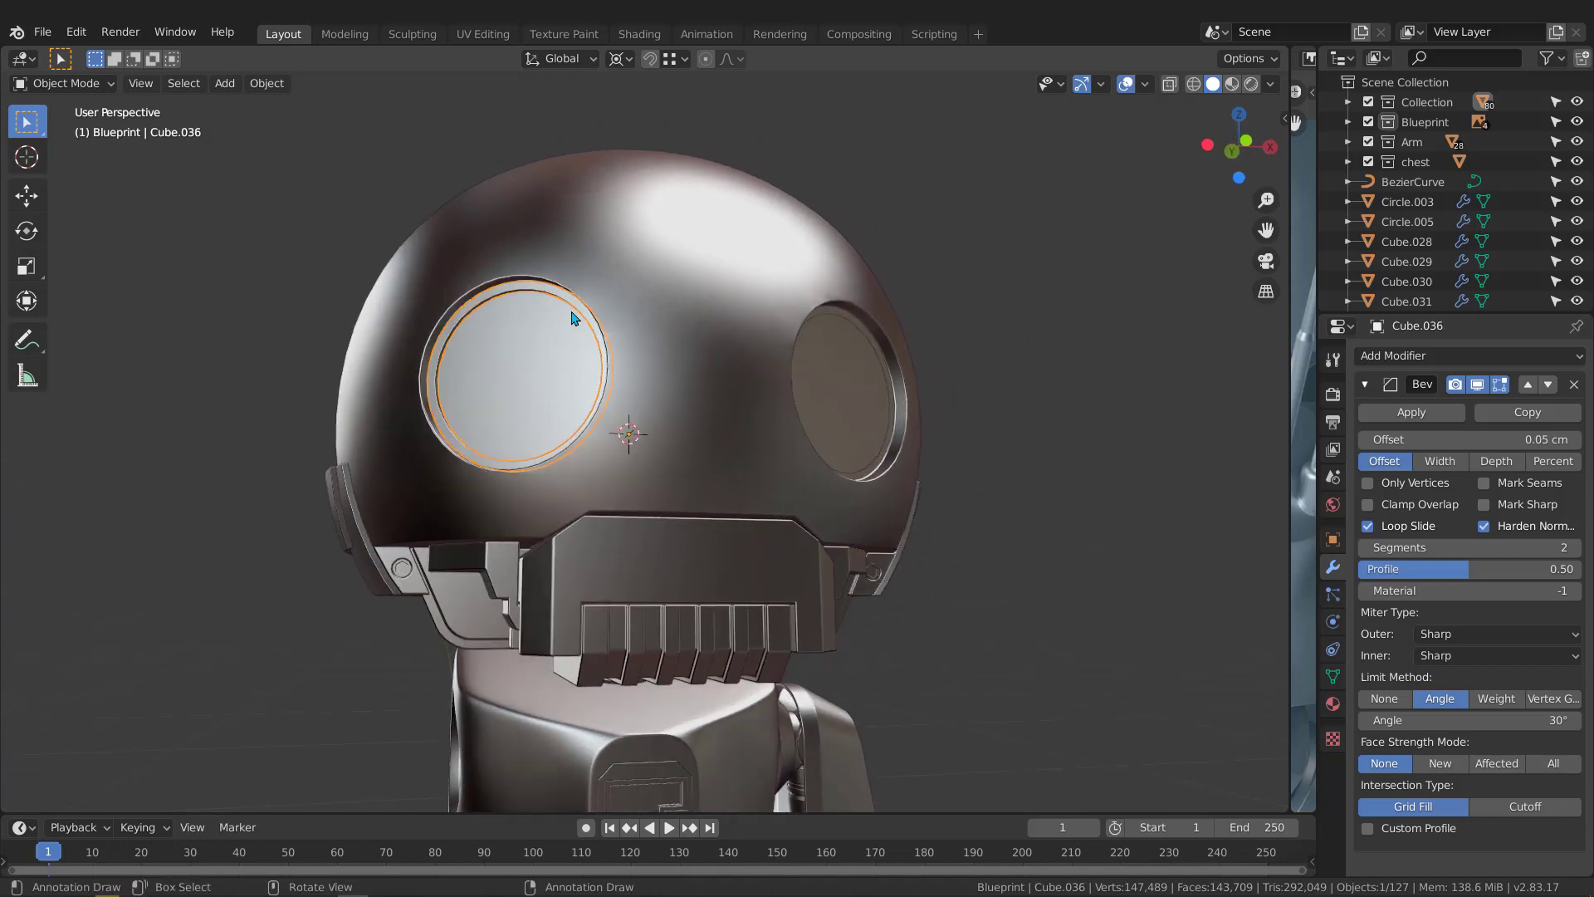
key("shift+d")
right_click(581, 365)
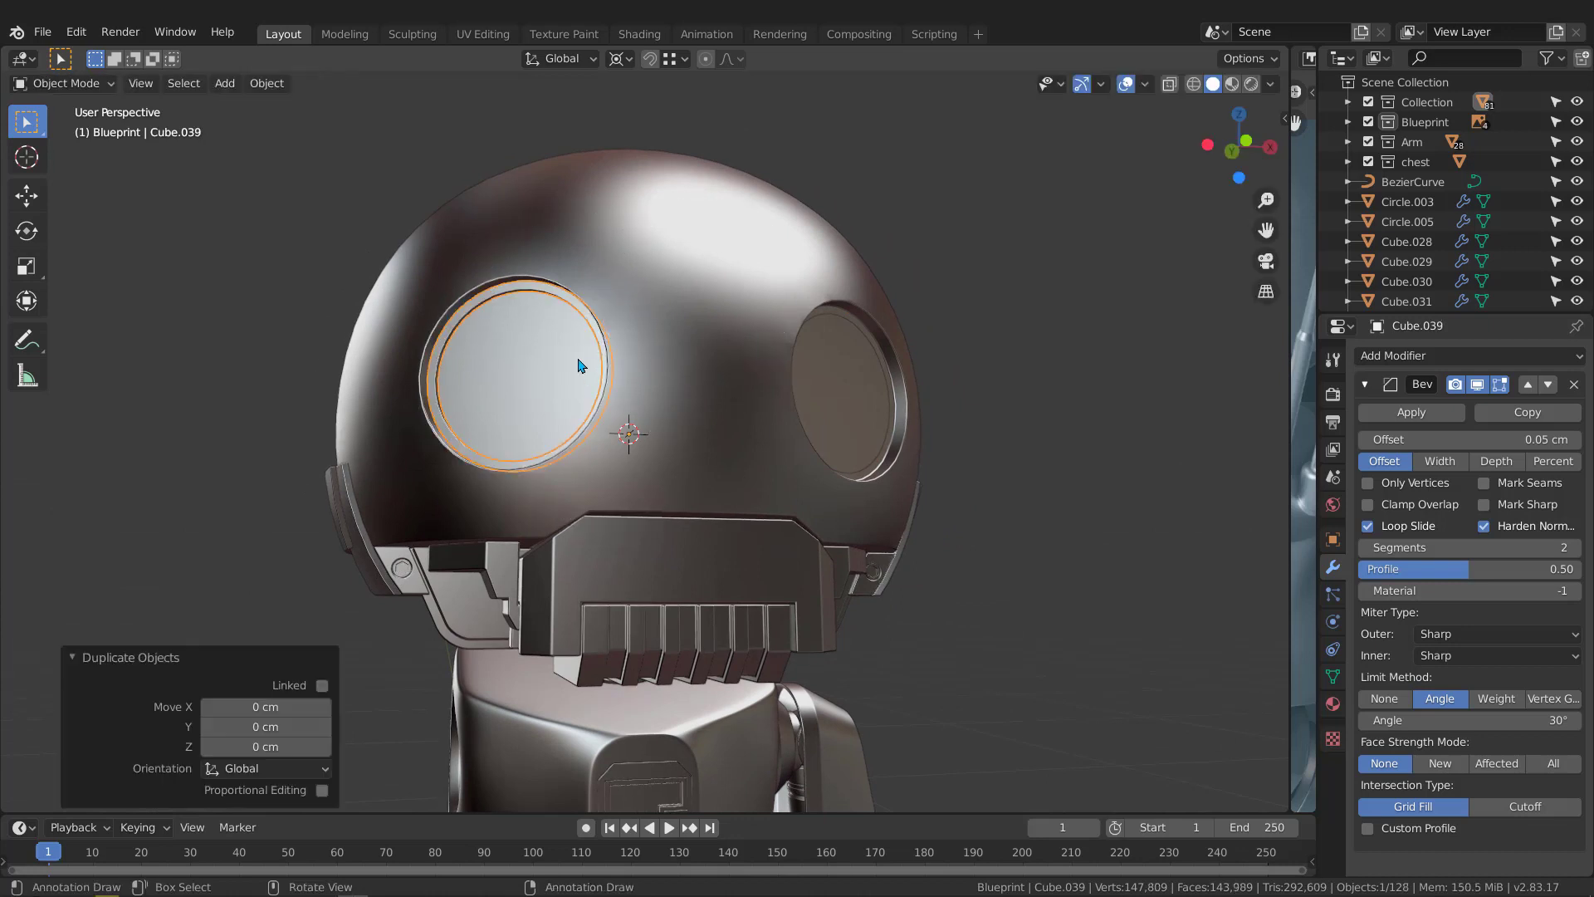
right_click(548, 292)
mouse_move(546, 290)
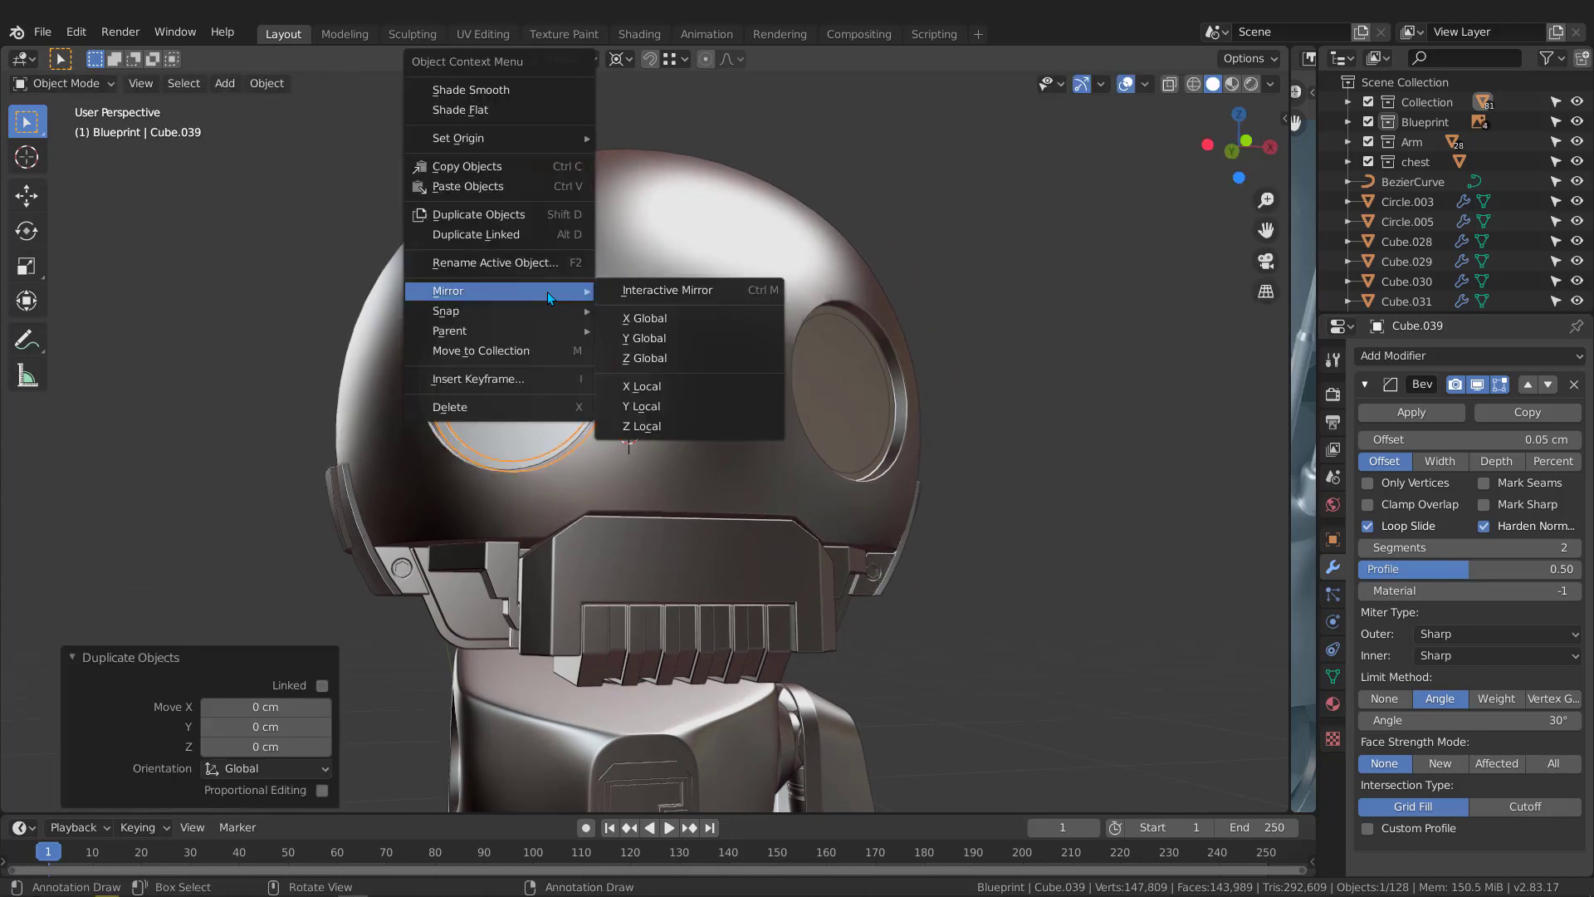
left_click(661, 317)
middle_click_drag(838, 344, 845, 378)
left_click(991, 349)
Select the sole plate under the robot's heel and turn off its Bevel modifier's viewport display
scroll(830, 352, "down", 1)
scroll(636, 292, "down", 3)
middle_click_drag(681, 440, 793, 293, "shift")
middle_click_drag(730, 415, 721, 282, "shift")
middle_click_drag(714, 366, 499, 405)
middle_click_drag(772, 540, 674, 492, "shift")
scroll(699, 480, "up", 2)
scroll(699, 481, "up", 3)
left_click(696, 506)
scroll(739, 500, "up", 2)
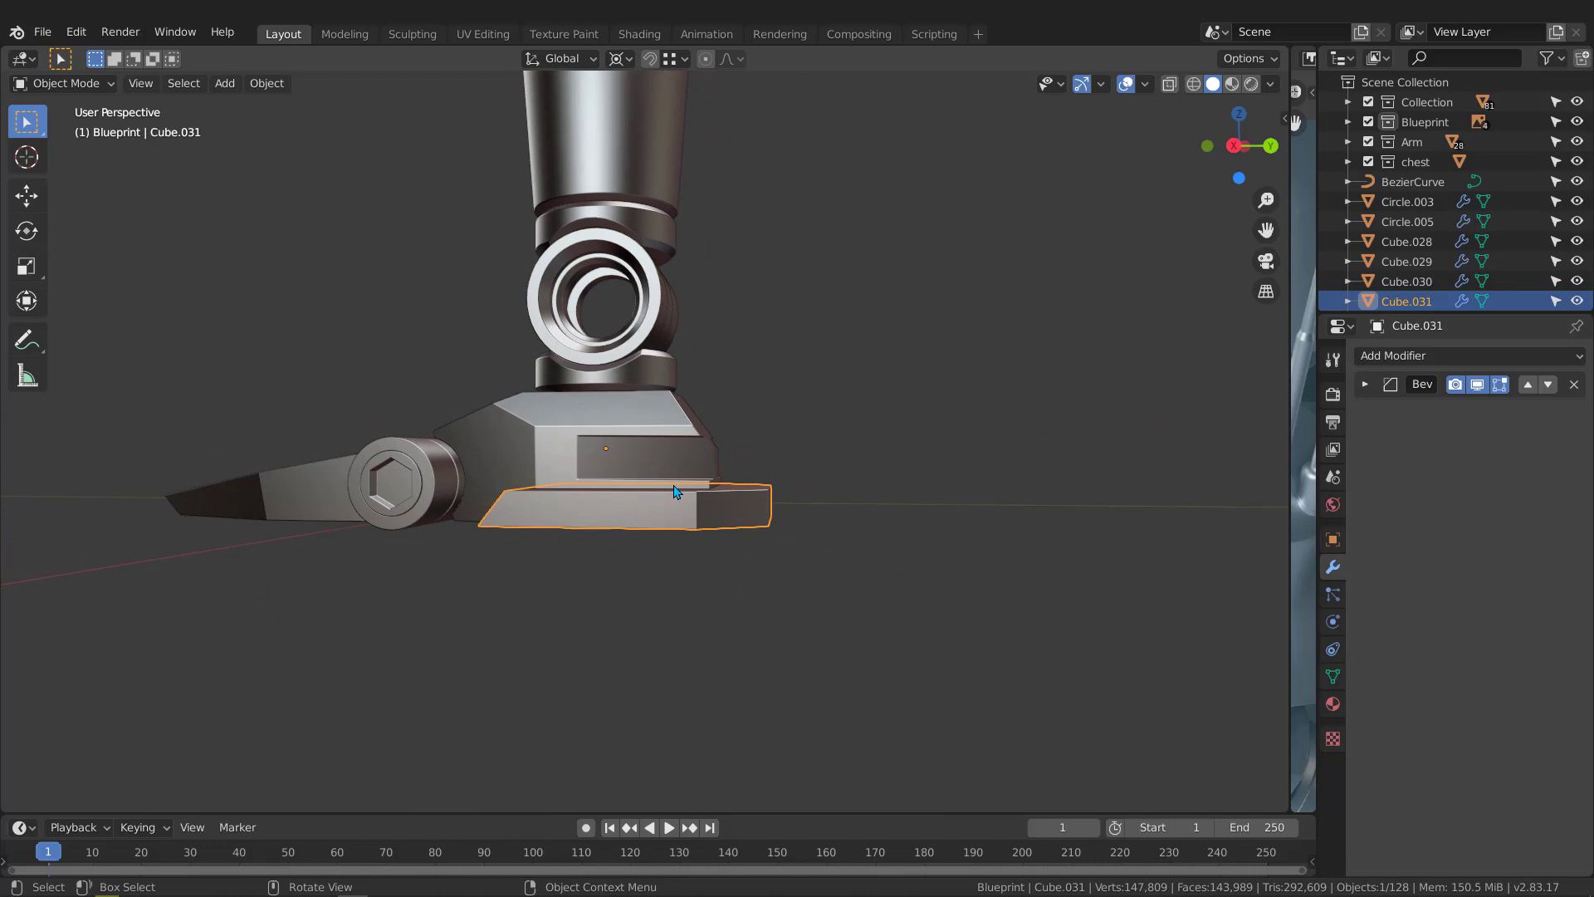
middle_click_drag(570, 502, 725, 535)
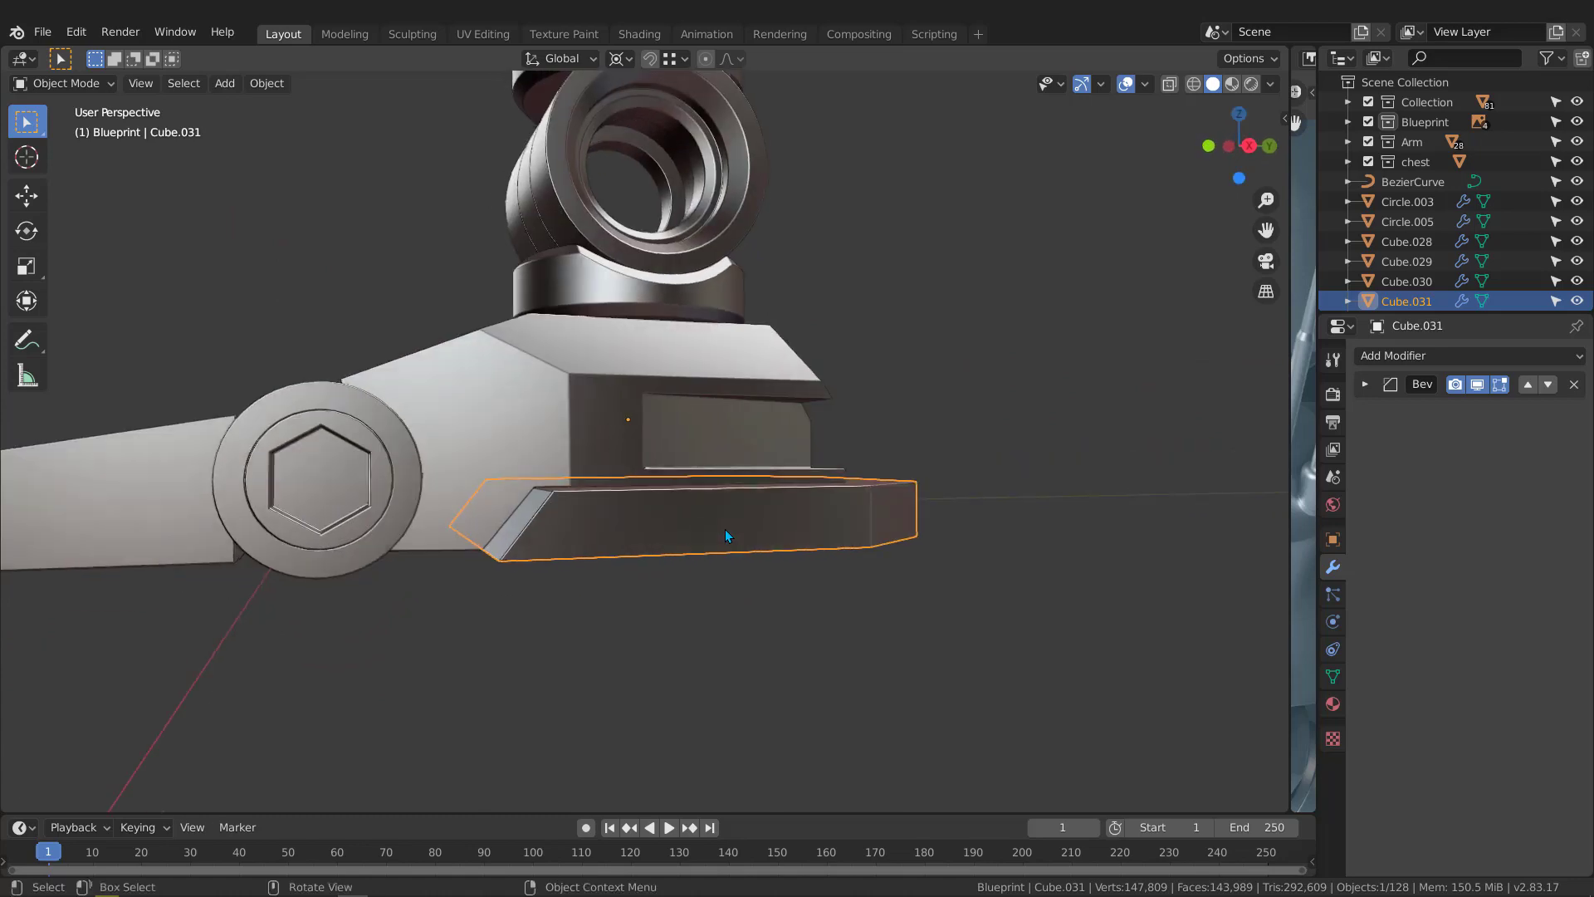
key("KP_3")
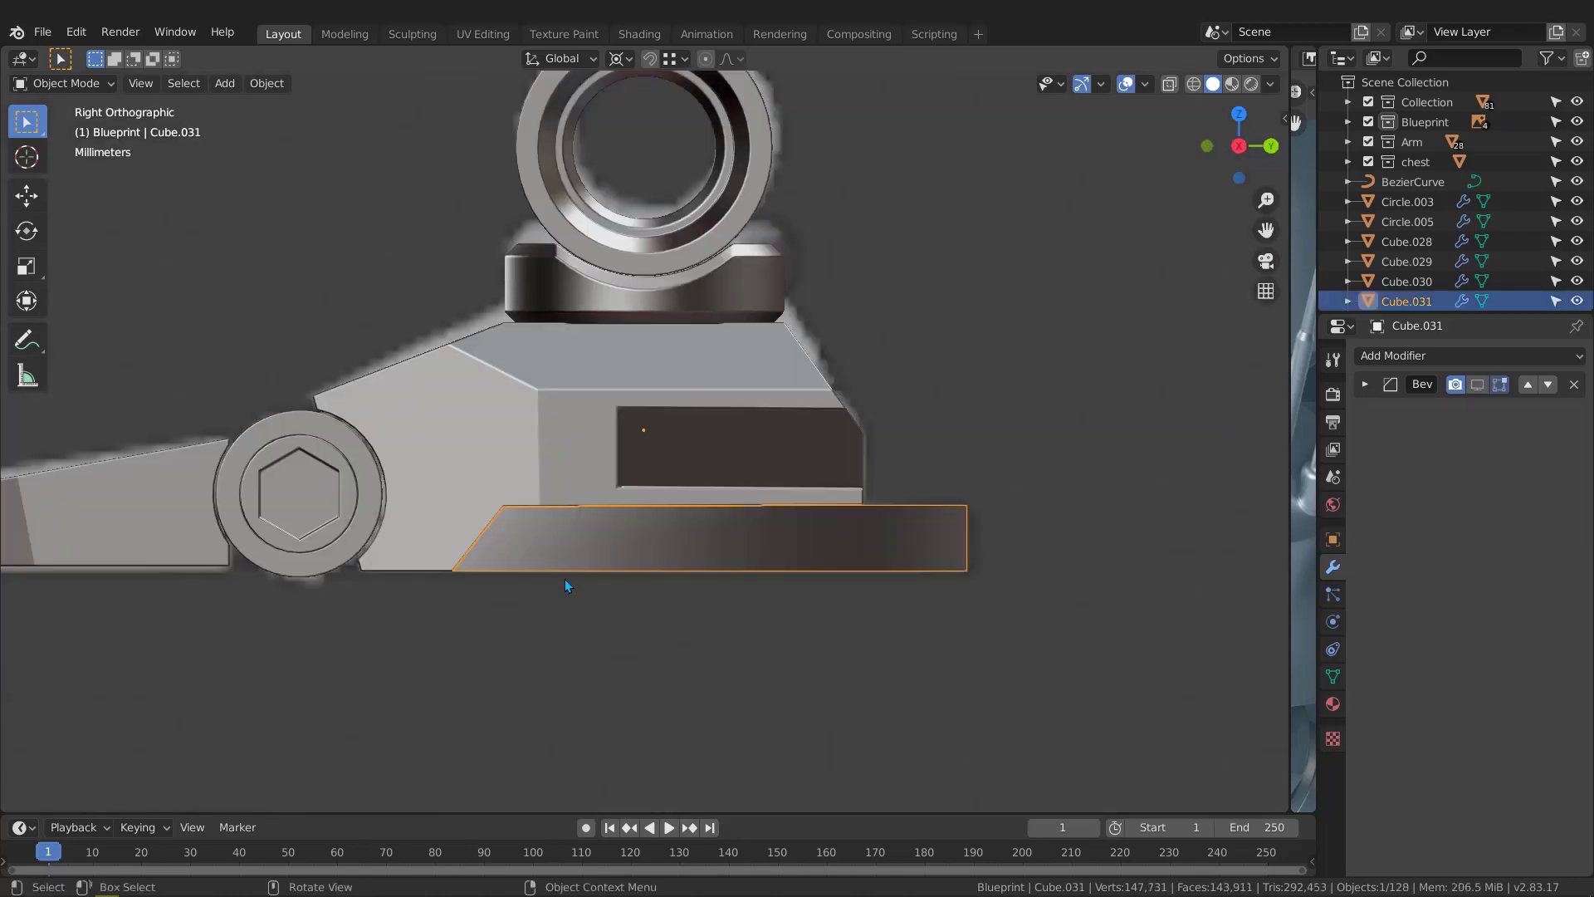
left_click(691, 543)
key("shift+s")
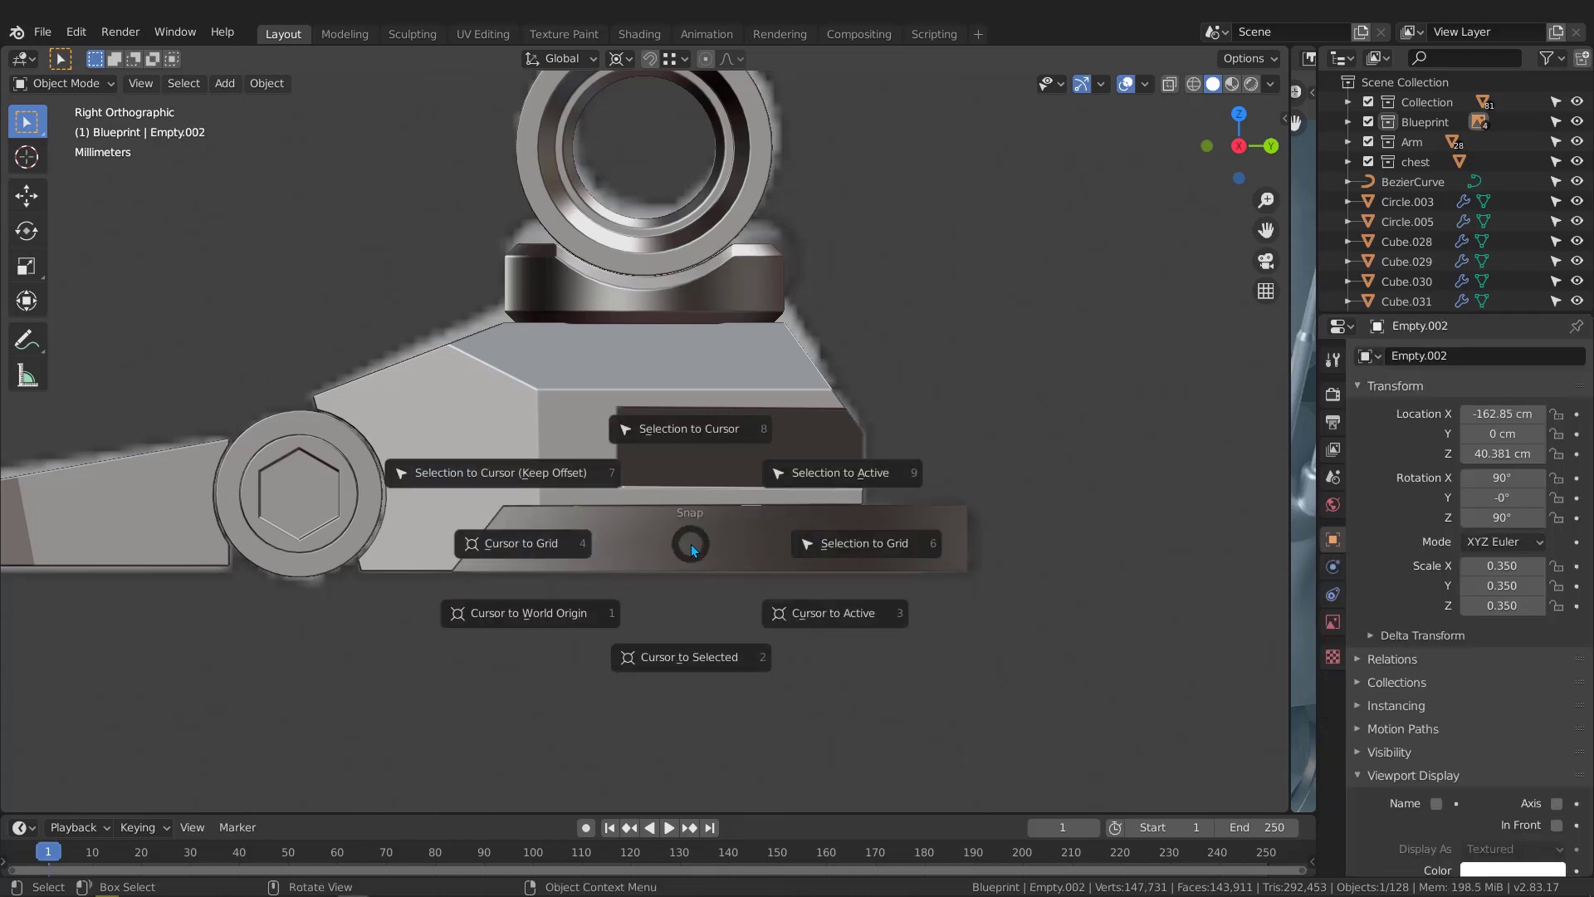
left_click(689, 663)
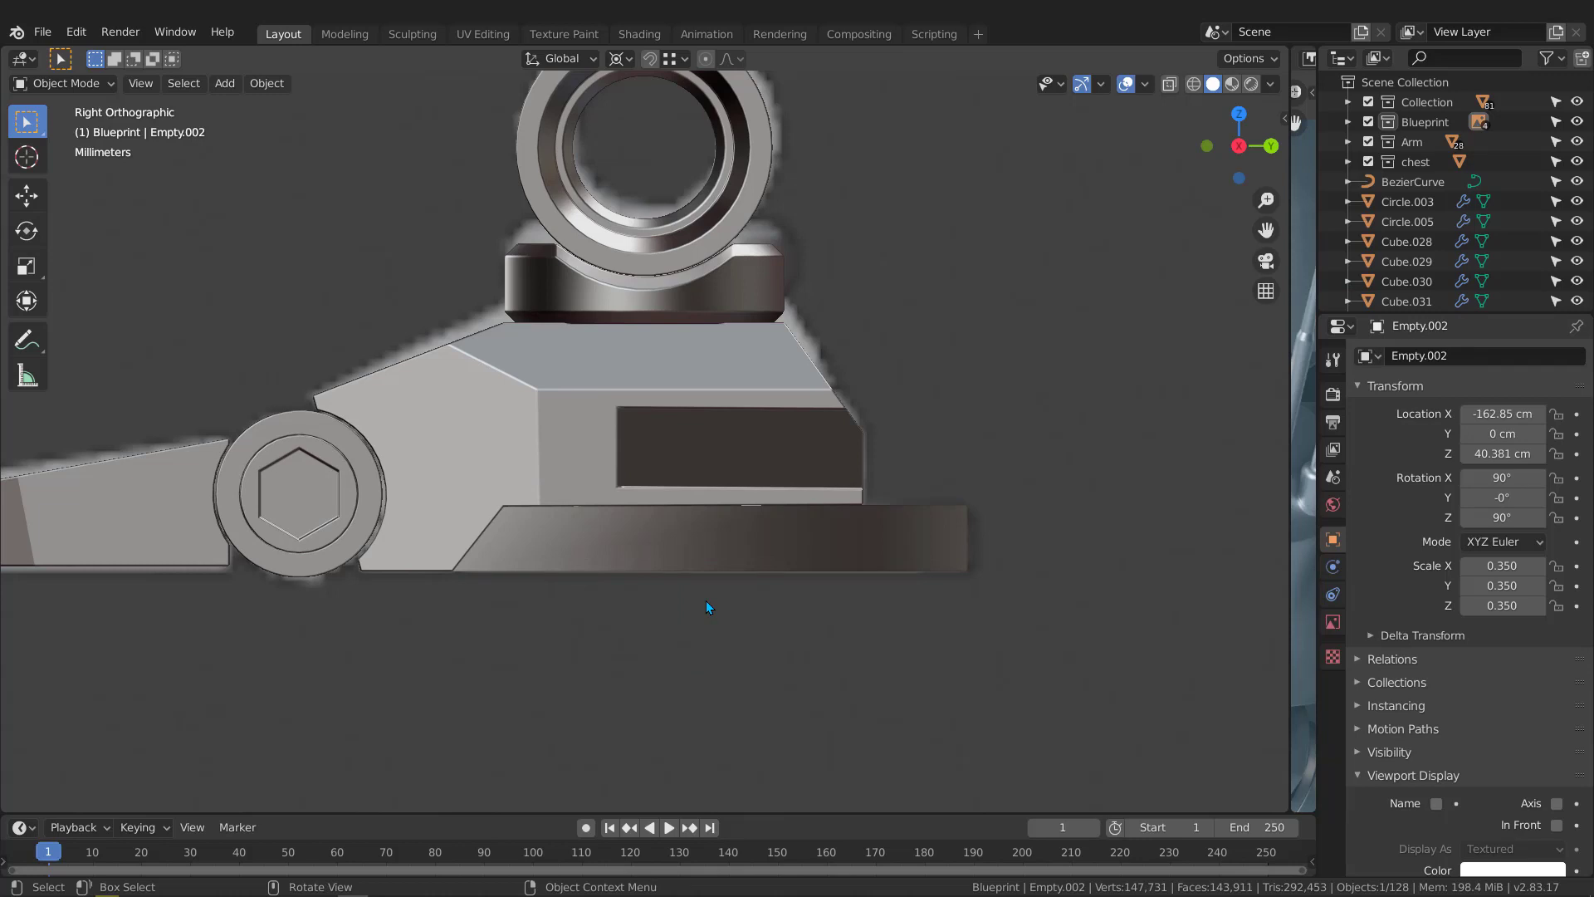
Snap the 3D cursor to the heel sole plate's origin
left_click(705, 551)
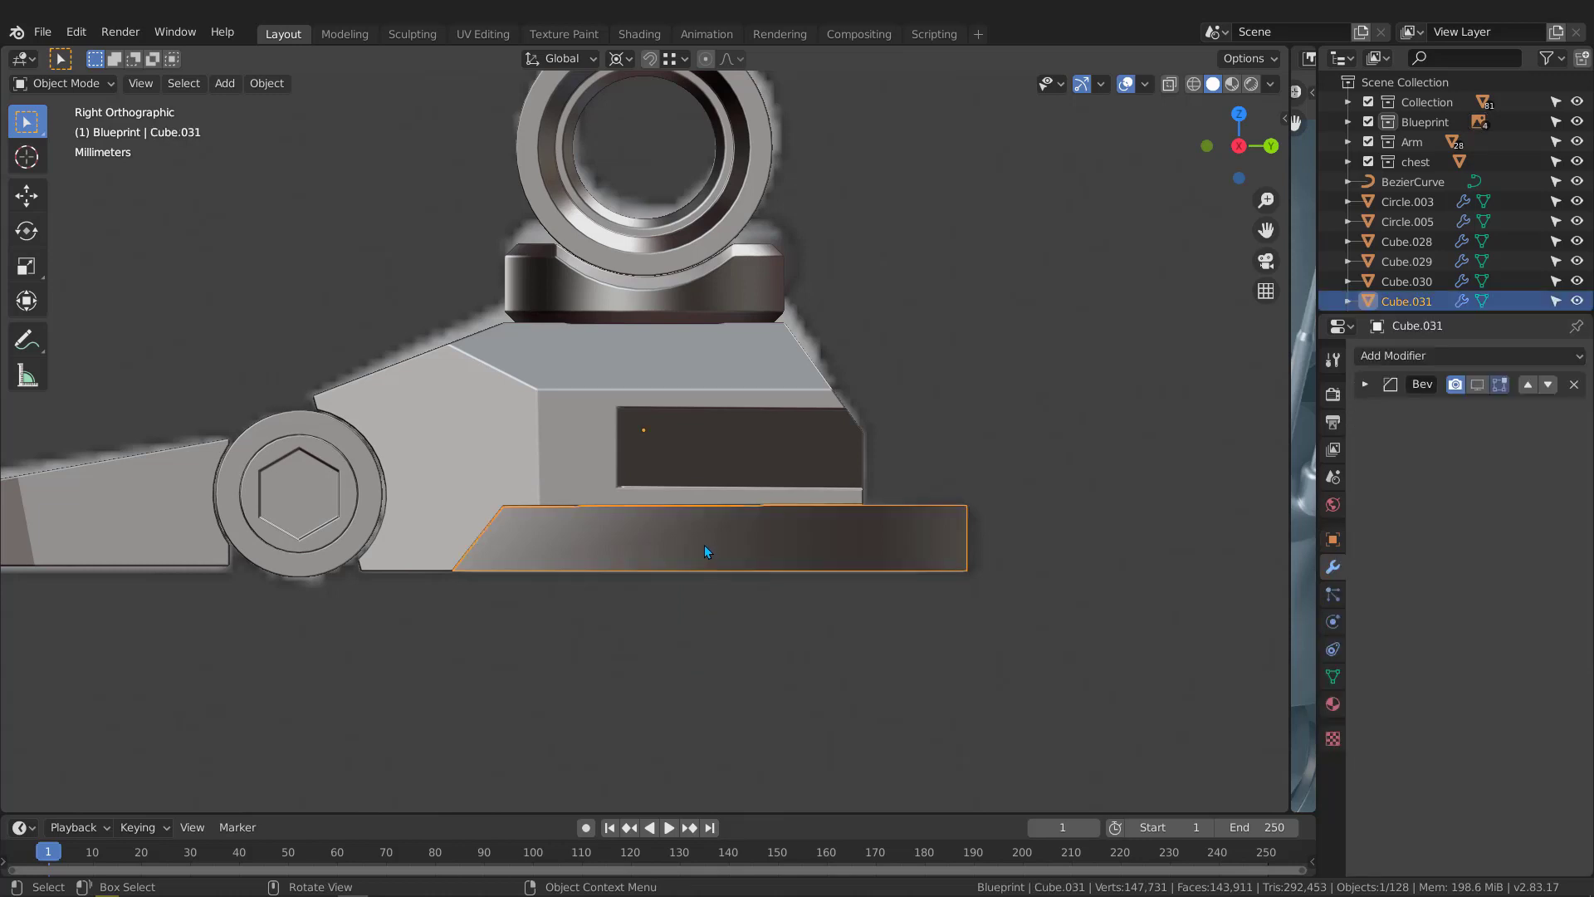
key("shift+s")
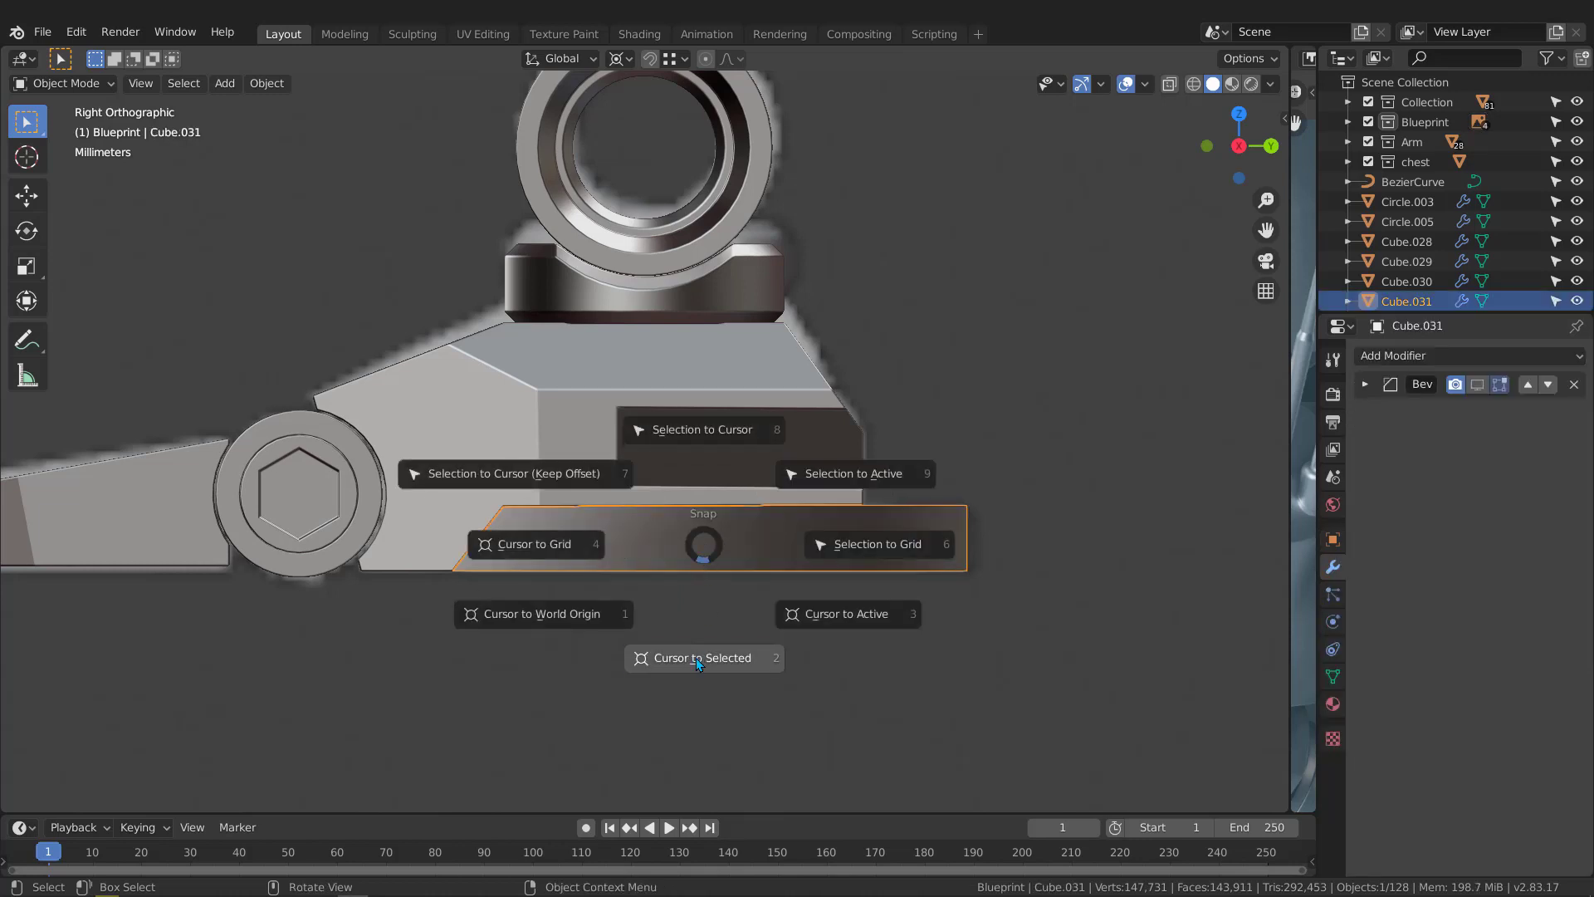
left_click(696, 658)
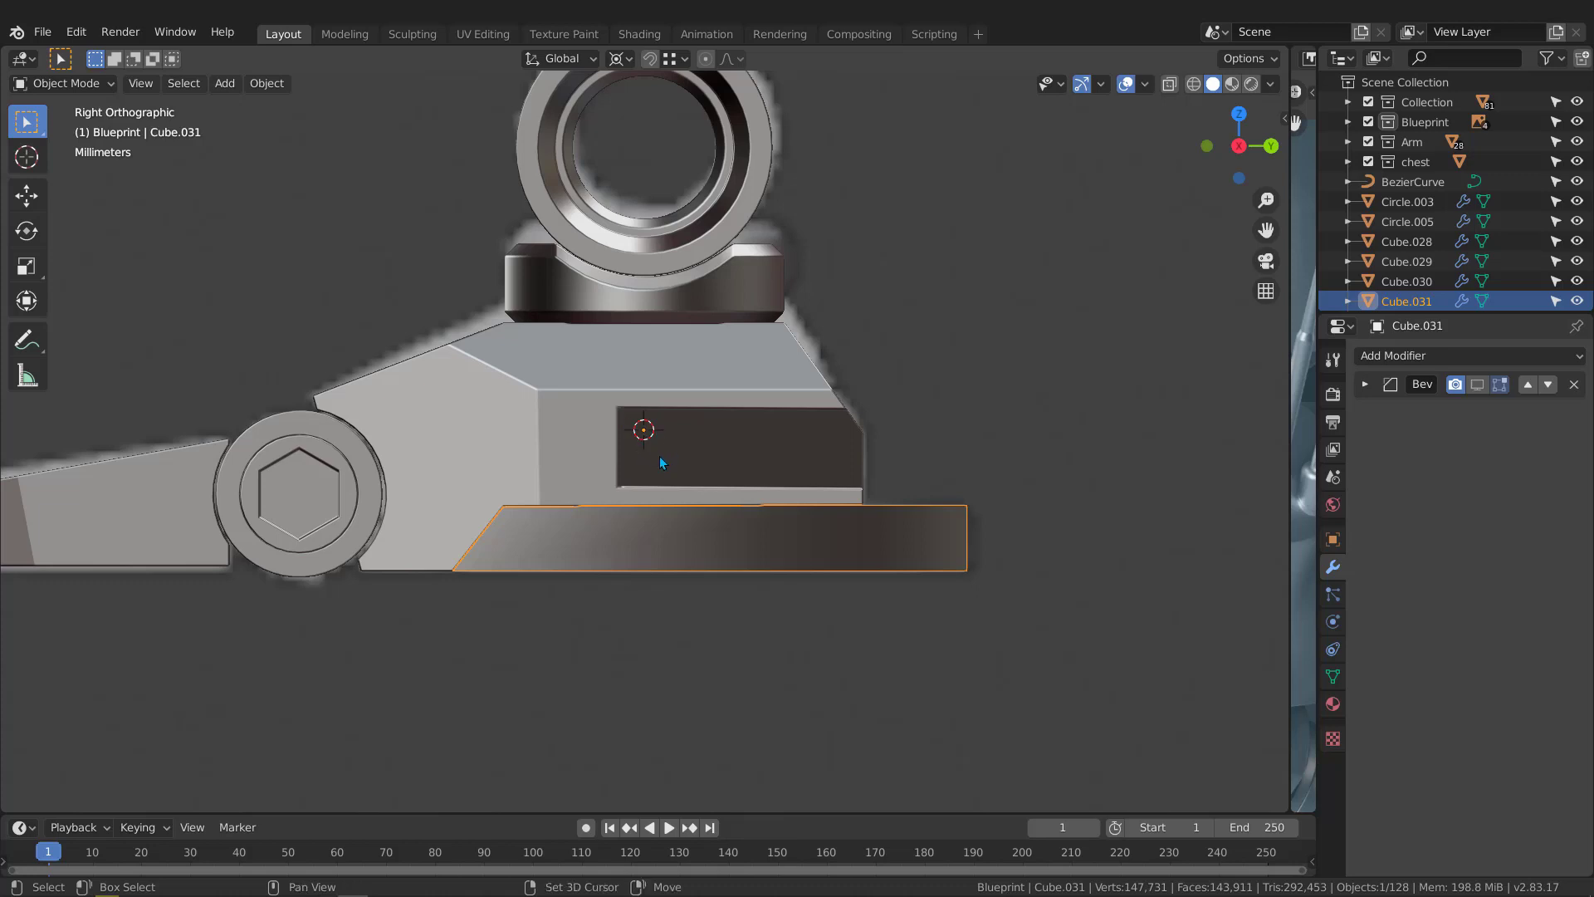
Add a cube with a size of 5 cm at the 3D cursor
key("shift+a")
mouse_move(651, 455)
left_click(747, 481)
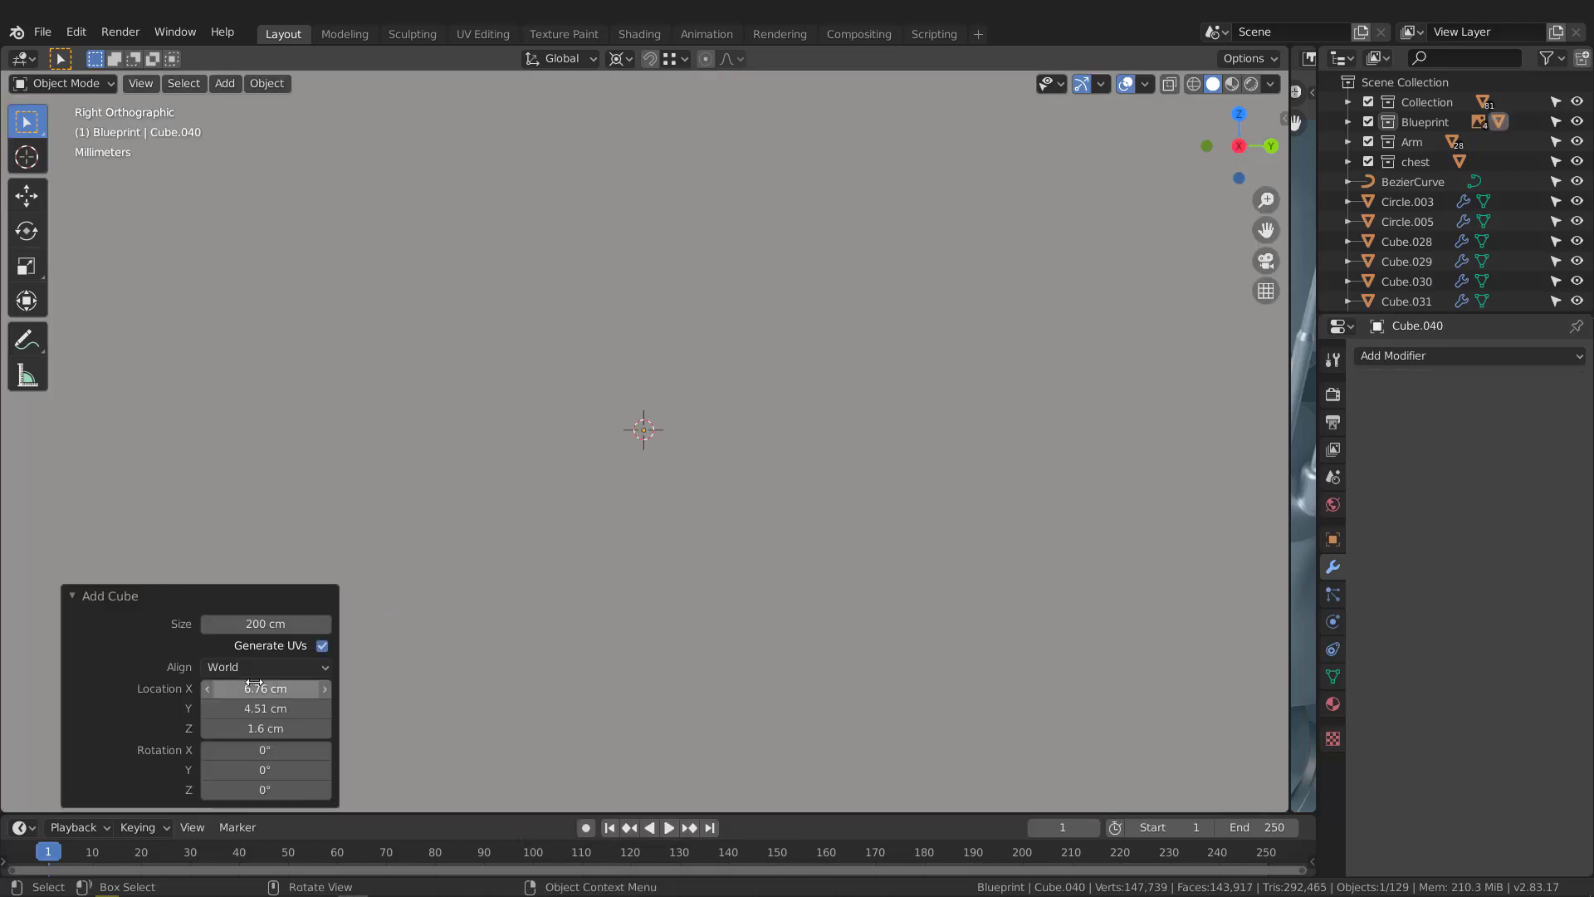
left_click(257, 623)
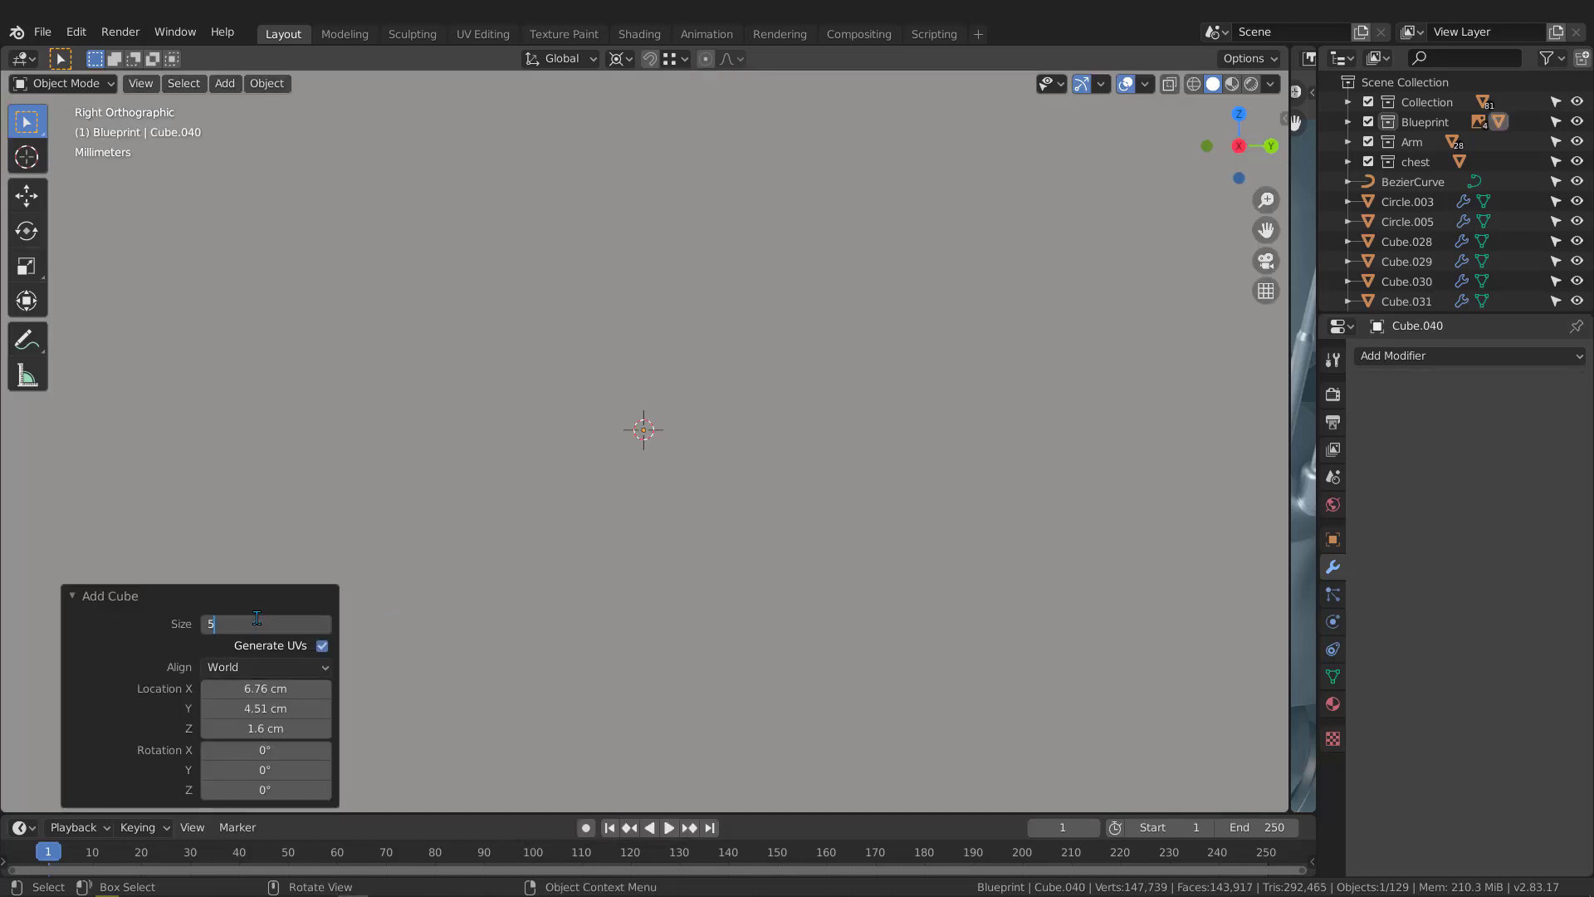
type("5")
key("Return")
Flatten the cube to about 0.432 along Z and move it down about 2.41 cm so it overlaps the sole plate's lower half
key("s")
key("y")
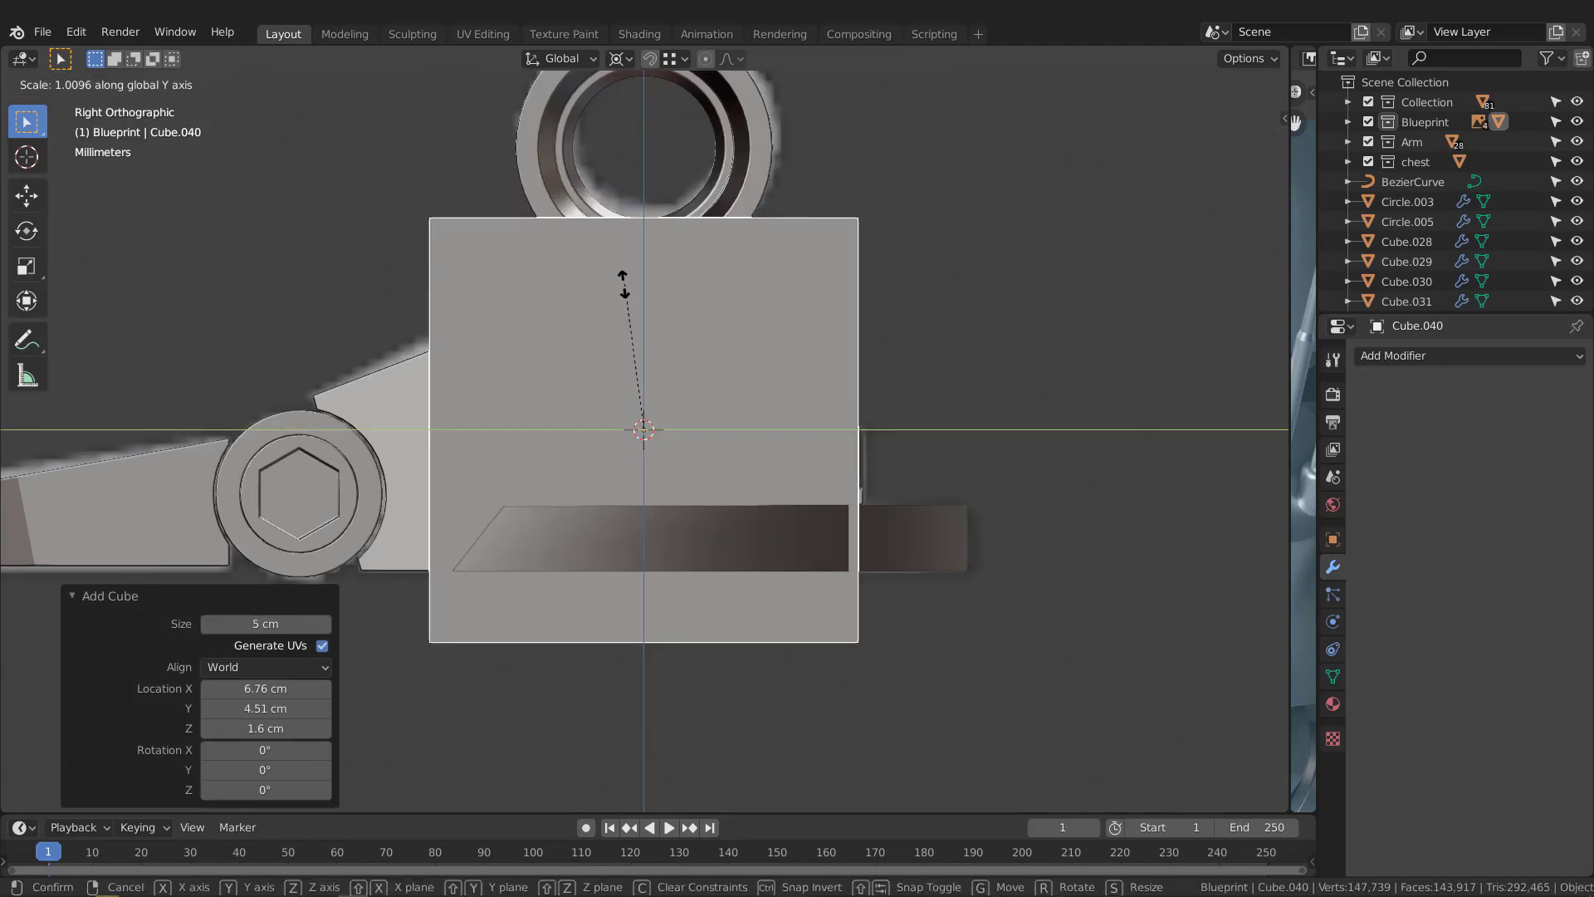
key("z")
left_click(646, 375)
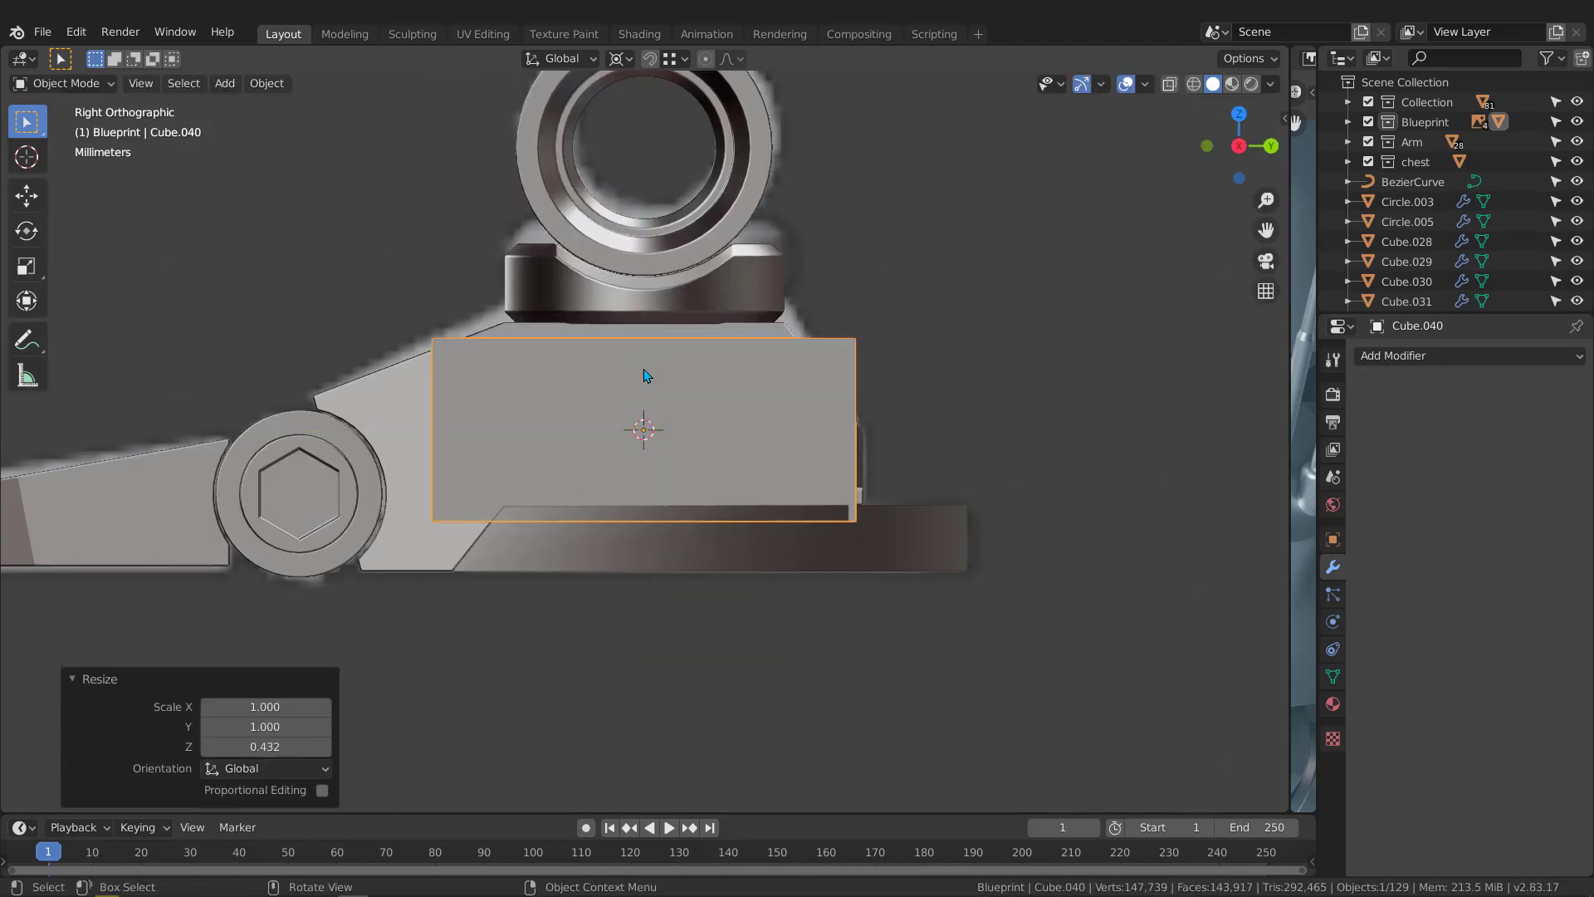
key("g")
left_click(672, 578)
key("g")
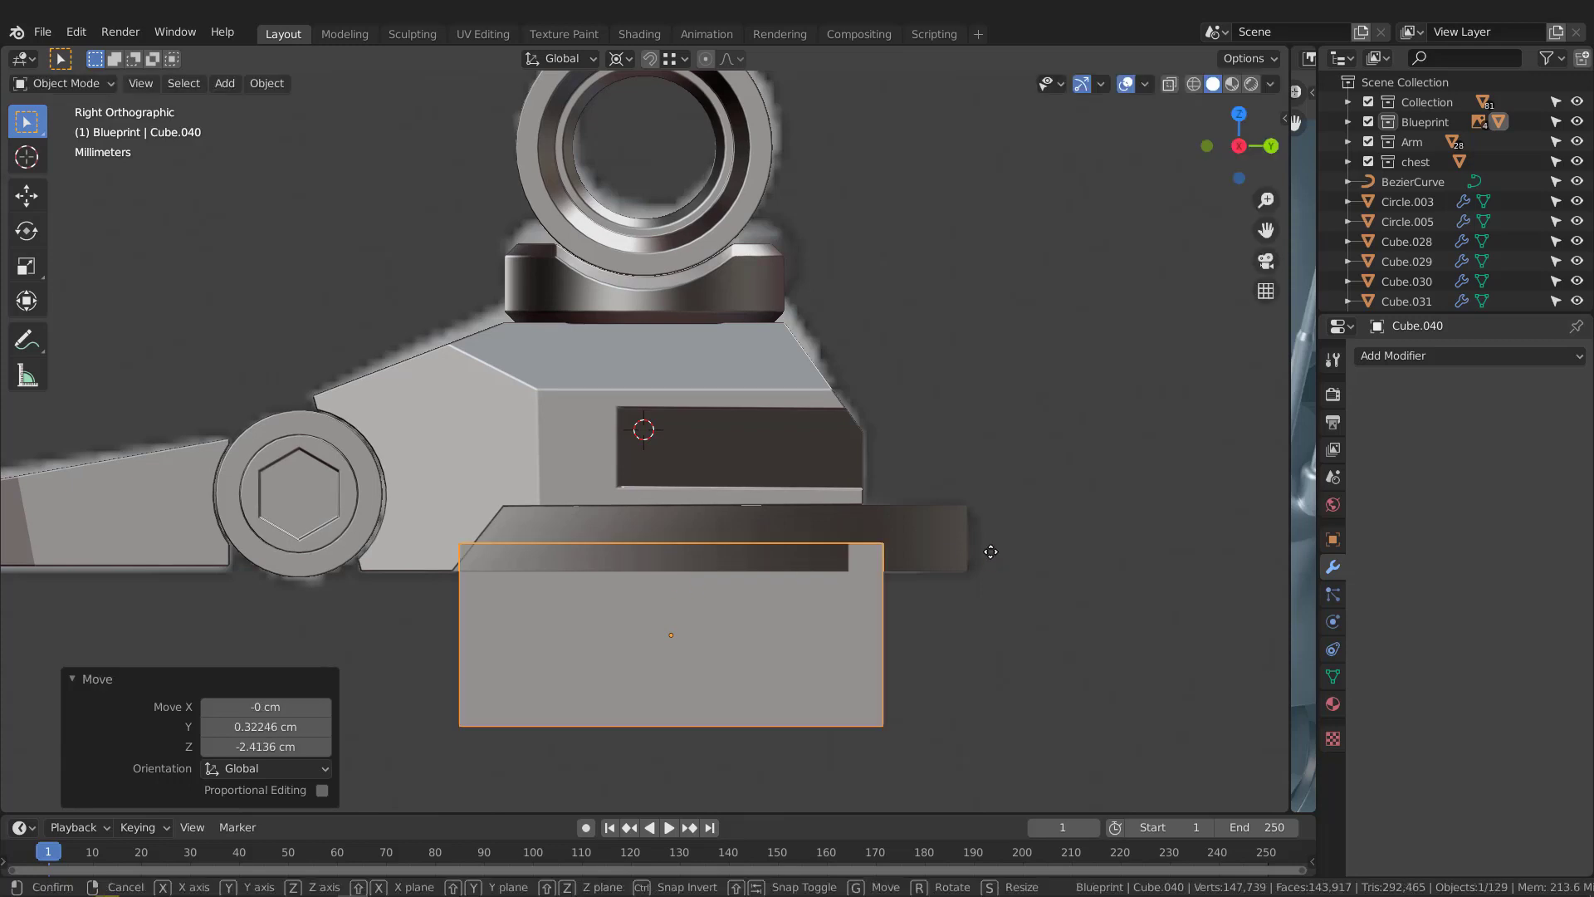
key("y")
right_click(979, 581)
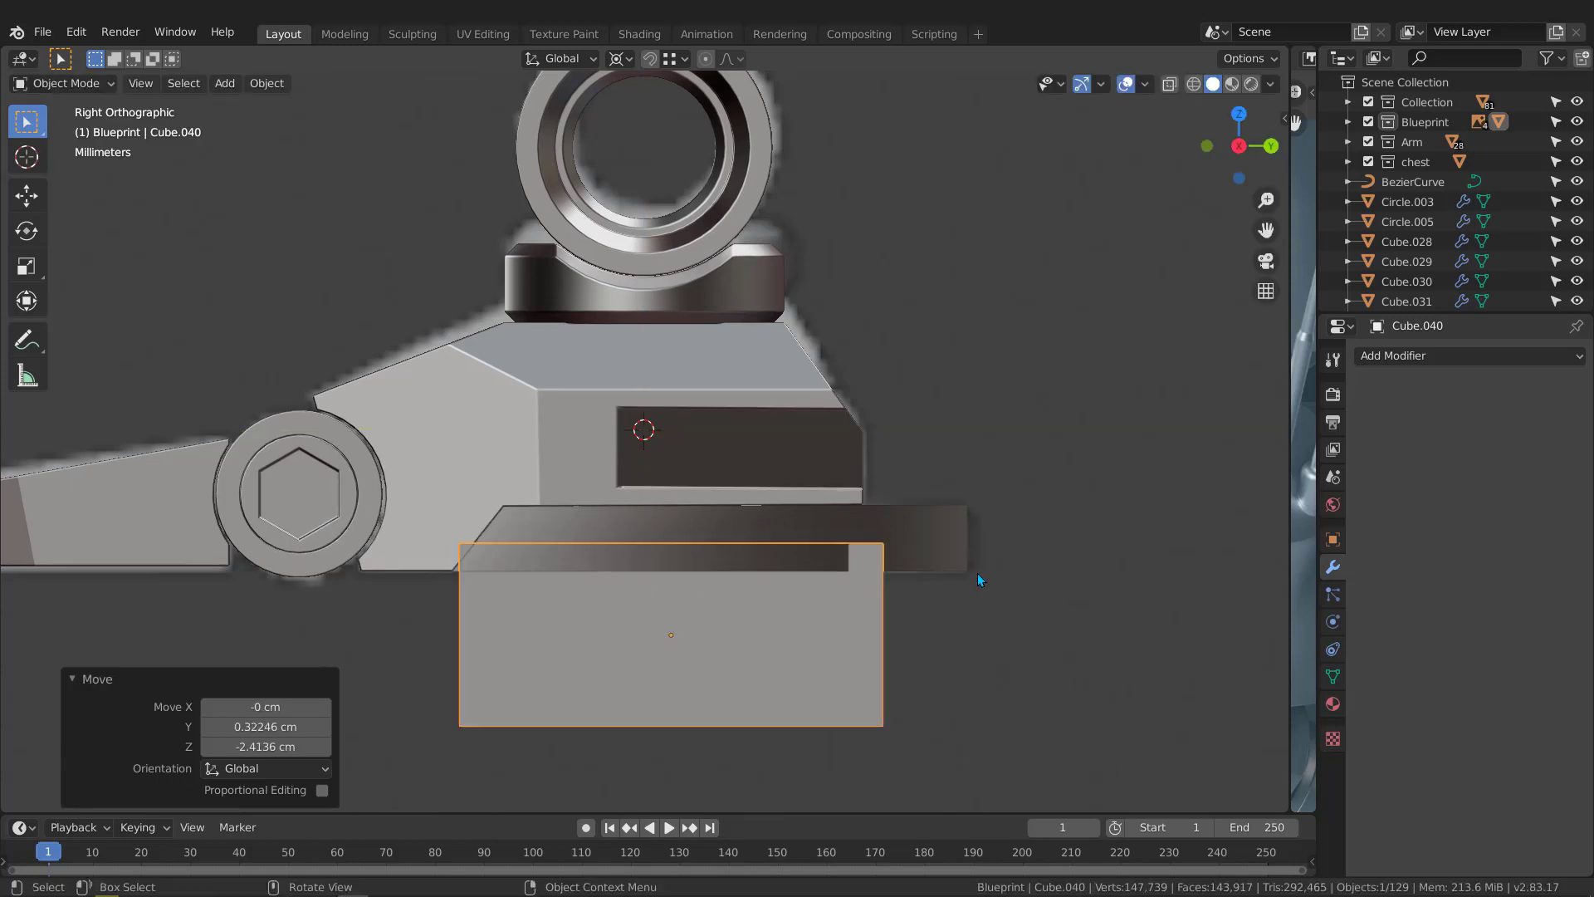
Scale the cube by about 1.754 along Y and reposition it to cover the sole plate's full length
key("s")
key("y")
left_click(1258, 563)
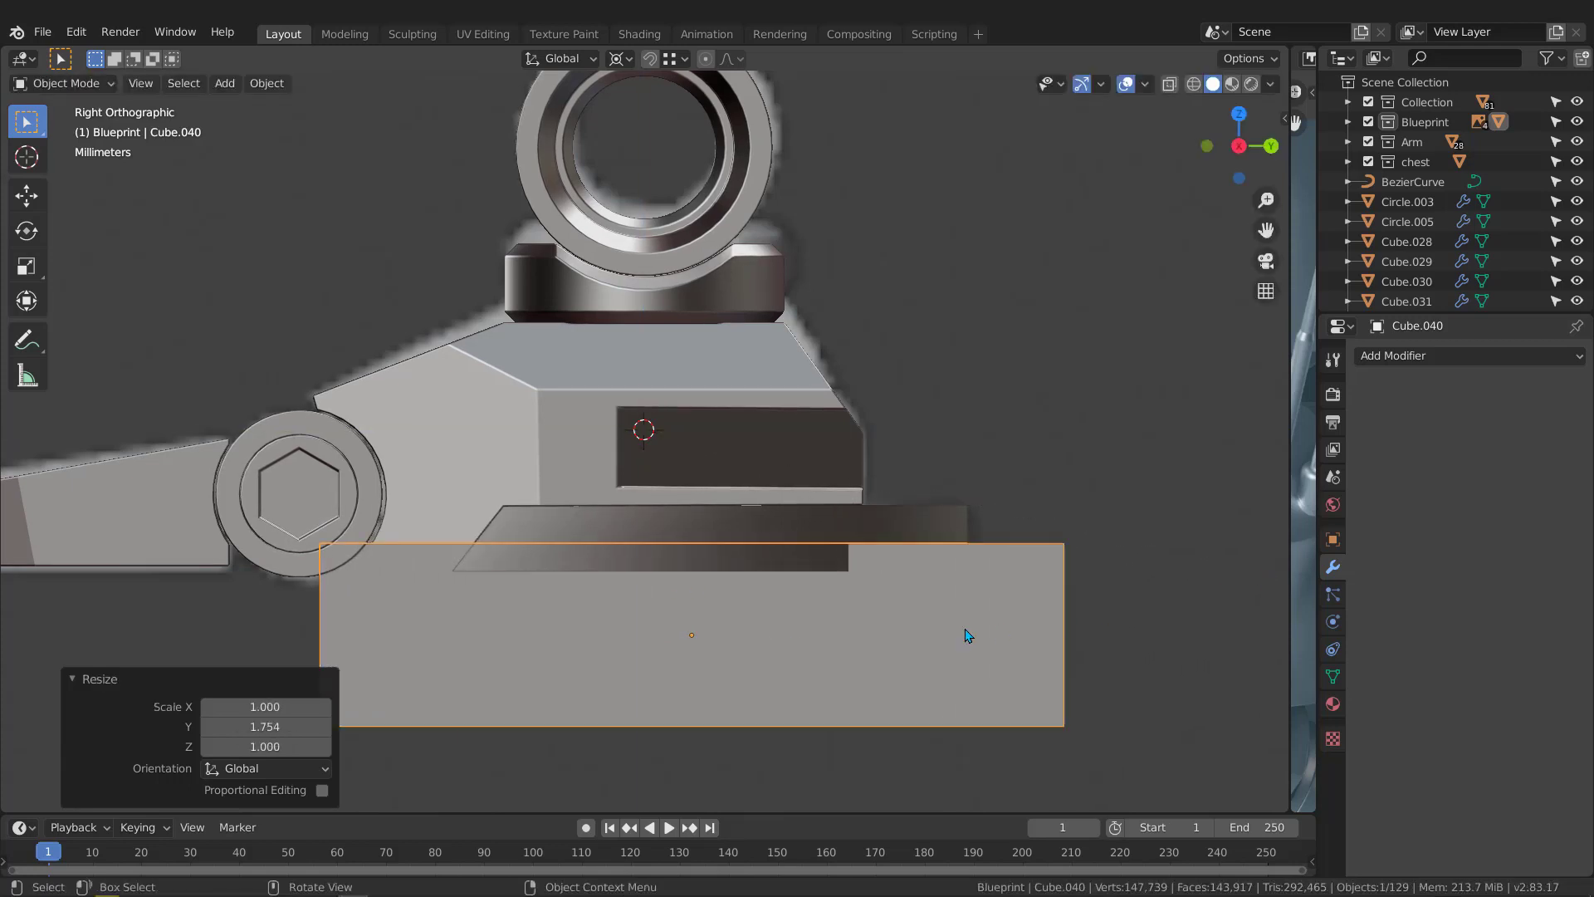
key("g")
left_click(961, 621)
Scale the cube by about 1.796 along X so it extends past both sides of the sole plate
middle_click_drag(581, 501, 805, 567)
key("s")
key("x")
left_click(960, 598)
middle_click_drag(960, 597, 668, 609)
scroll(600, 518, "up", 2)
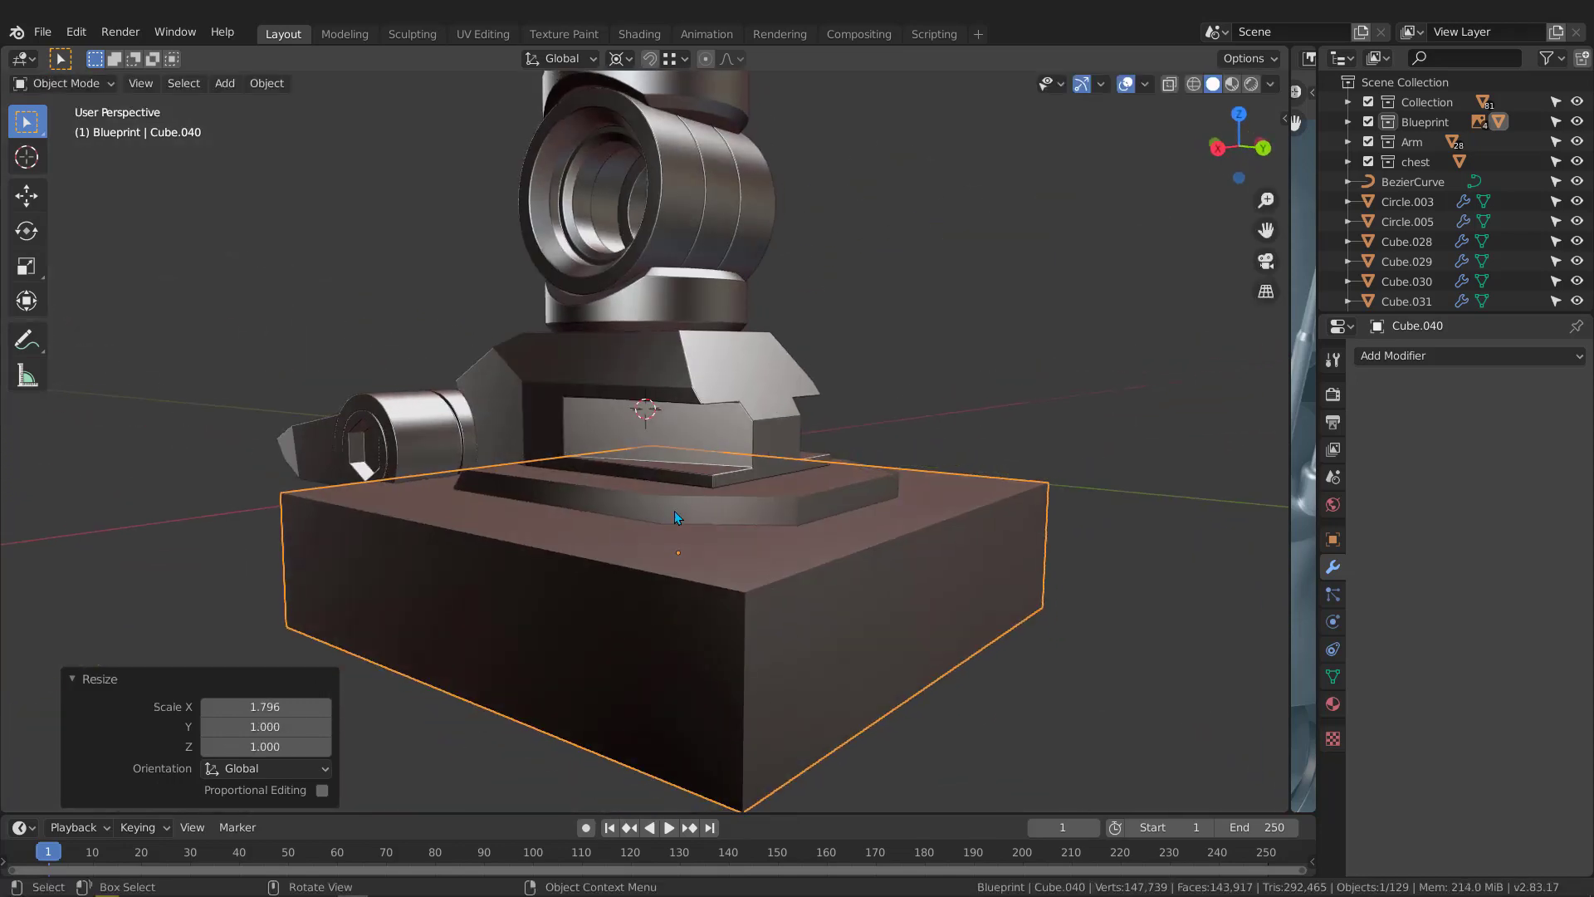
Slice the sole plate with the cube using a Bool Tool brush boolean
left_click(651, 501, "shift")
middle_click_drag(642, 510, 880, 567)
key("ctrl+KP_Multiply")
Try to apply Visual Geometry to Mesh to the sliced sole plate objects
key("ctrl+a")
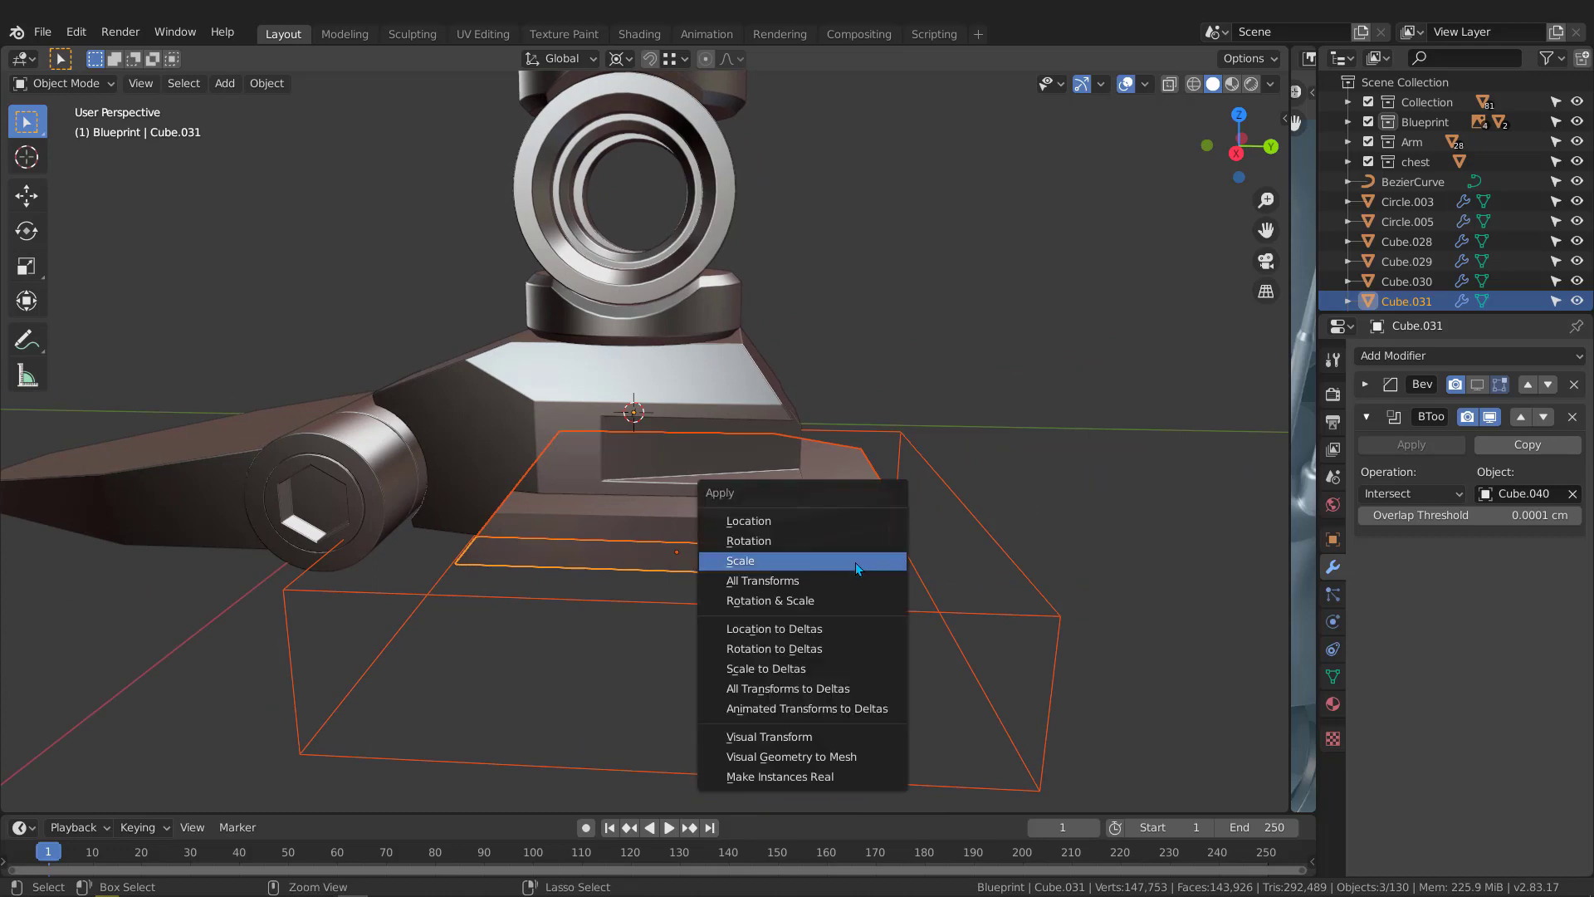
left_click(759, 756)
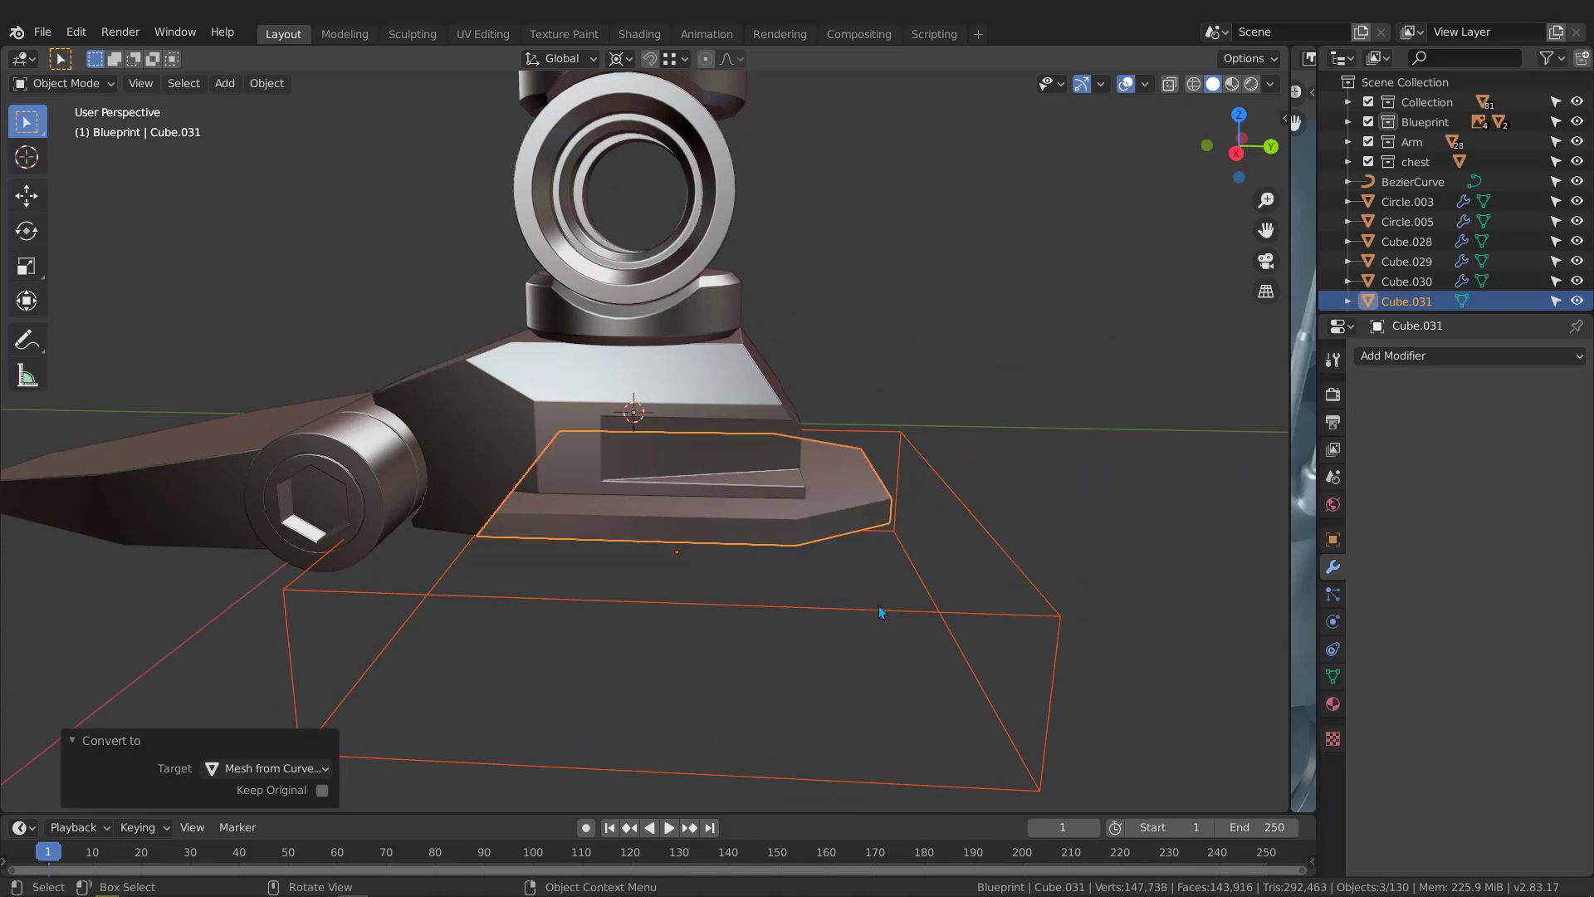
key("ctrl+z")
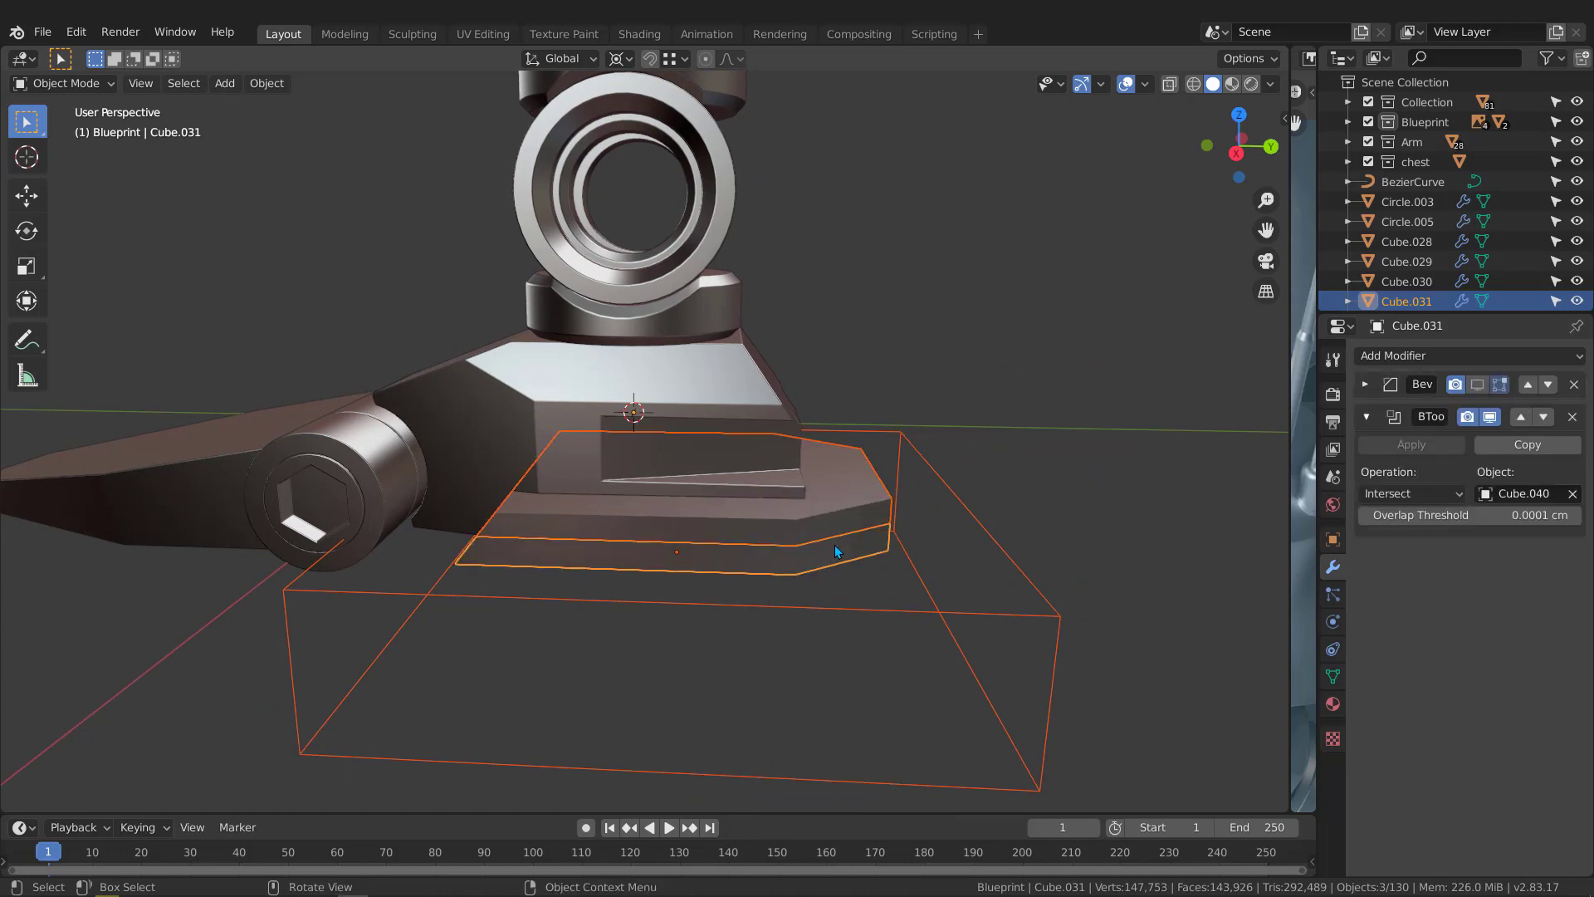
Apply all Bool Tool booleans on both the lower and upper pieces of the sliced sole plate
left_click(943, 576)
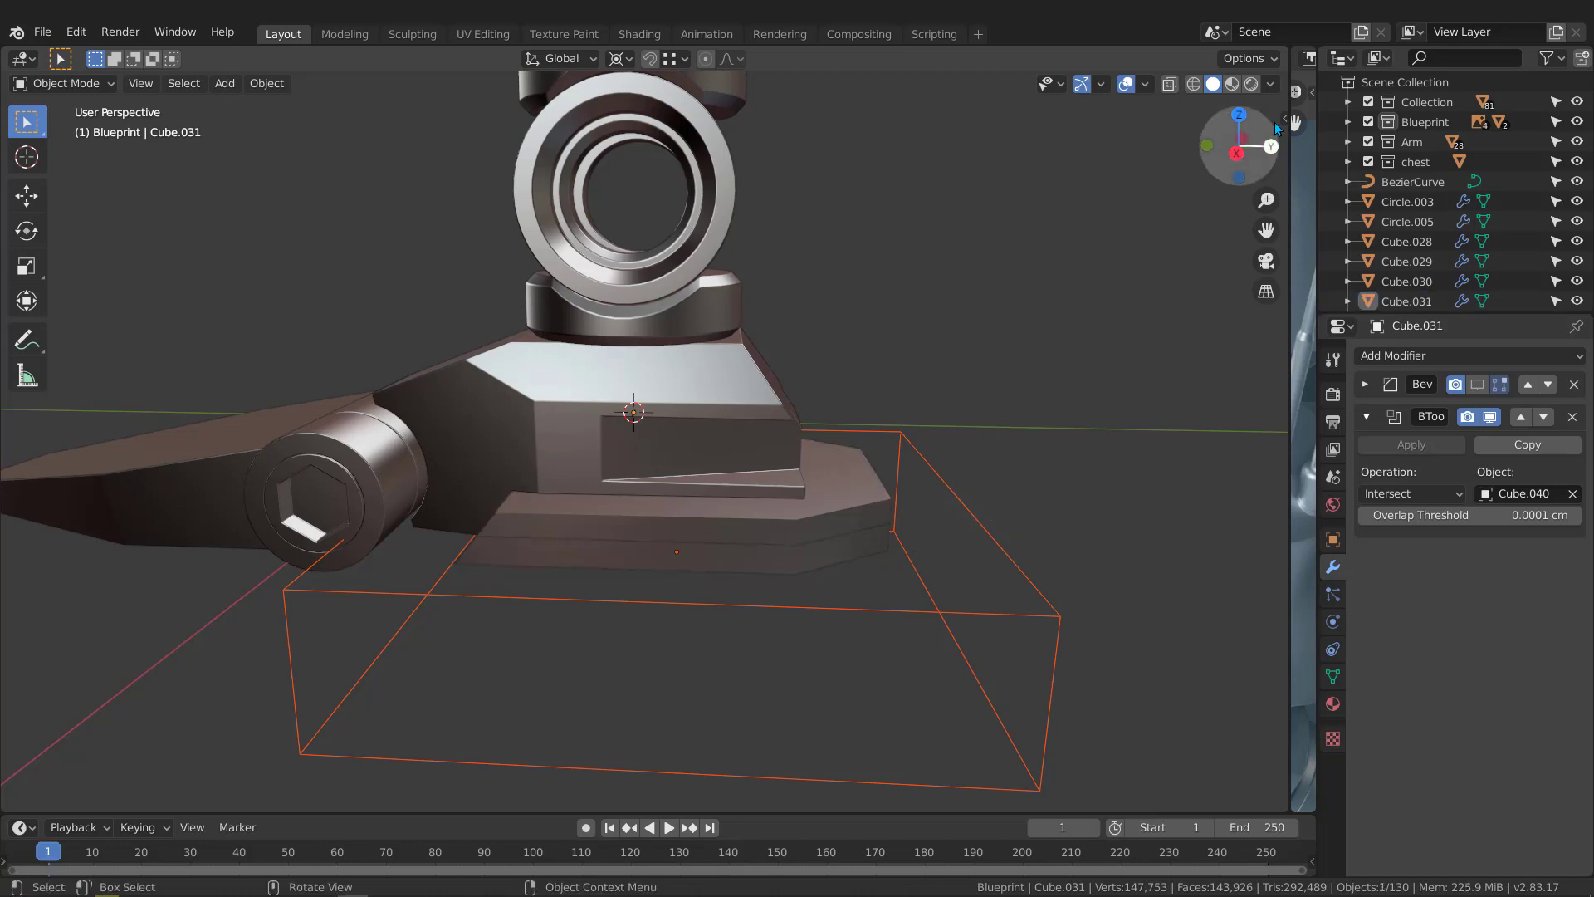
left_click(1284, 119)
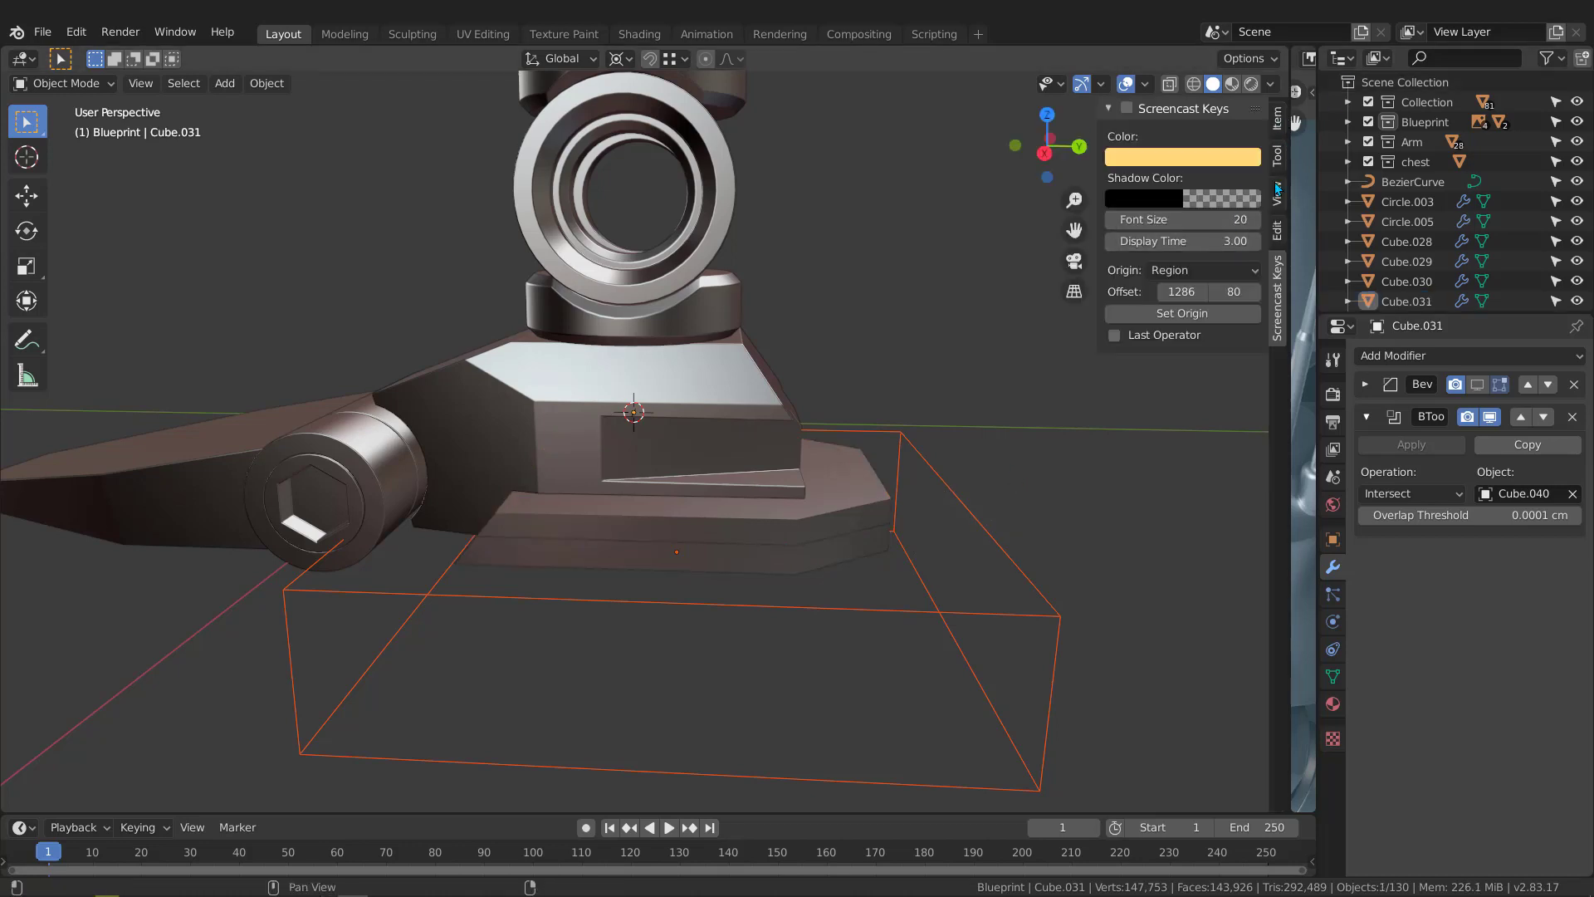
left_click(1277, 230)
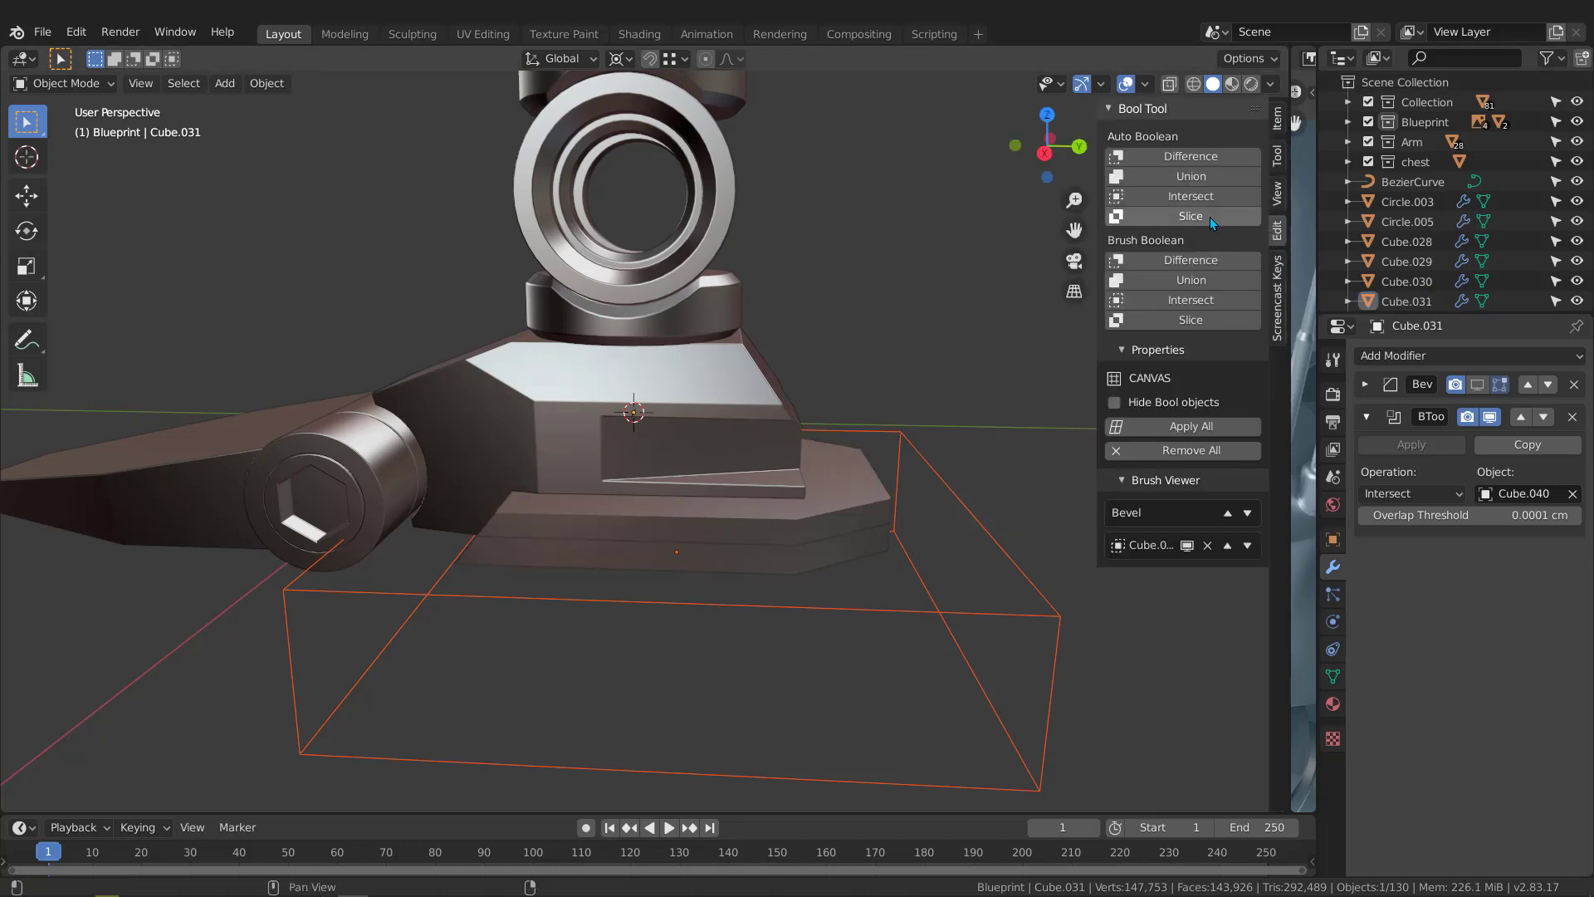
left_click(1180, 428)
left_click(843, 552)
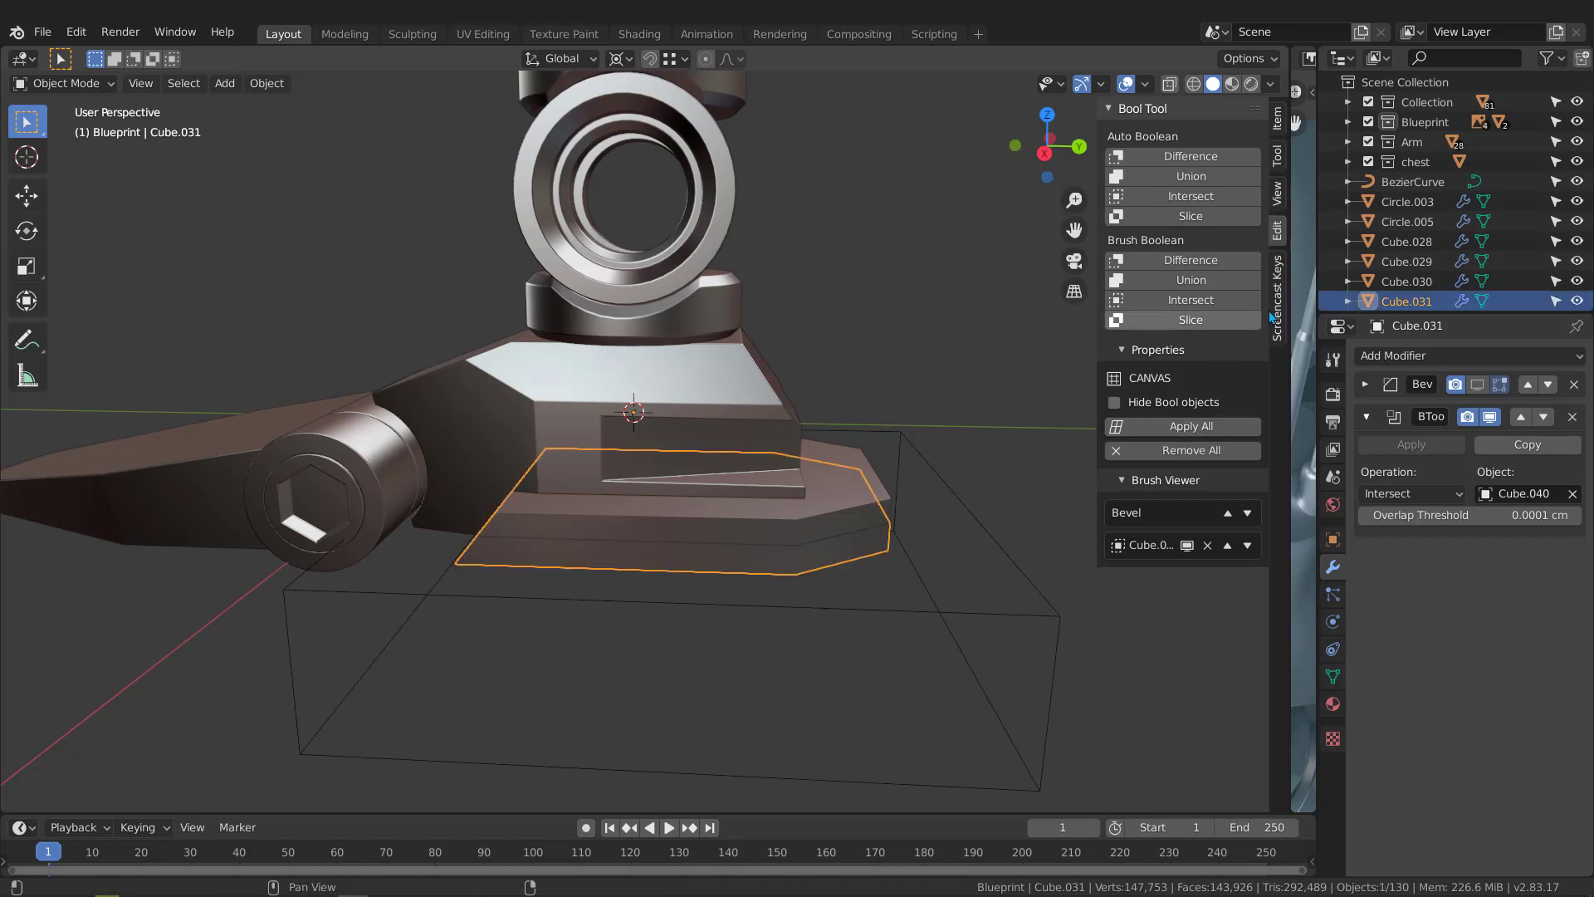
left_click(1184, 428)
left_click(855, 519)
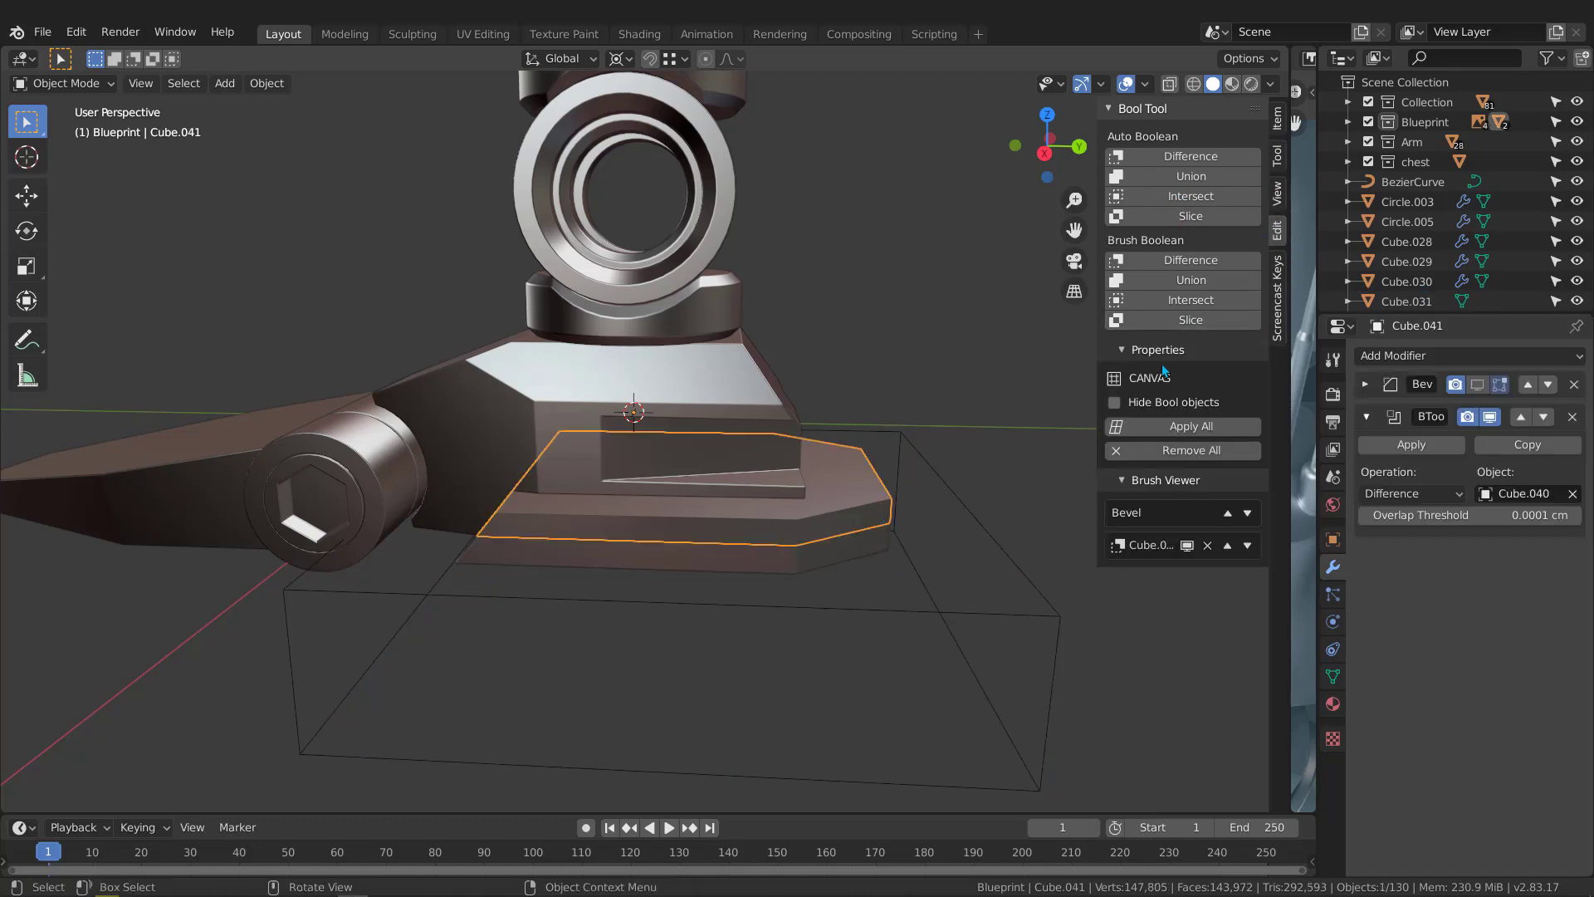
left_click(1187, 430)
Select the upper piece of the sliced sole plate and isolate it in local view, seen from above
left_click(775, 552)
scroll(610, 546, "up", 3)
middle_click_drag(610, 545, 674, 493)
left_click(678, 477)
scroll(564, 526, "up", 2)
middle_click_drag(549, 530, 864, 519)
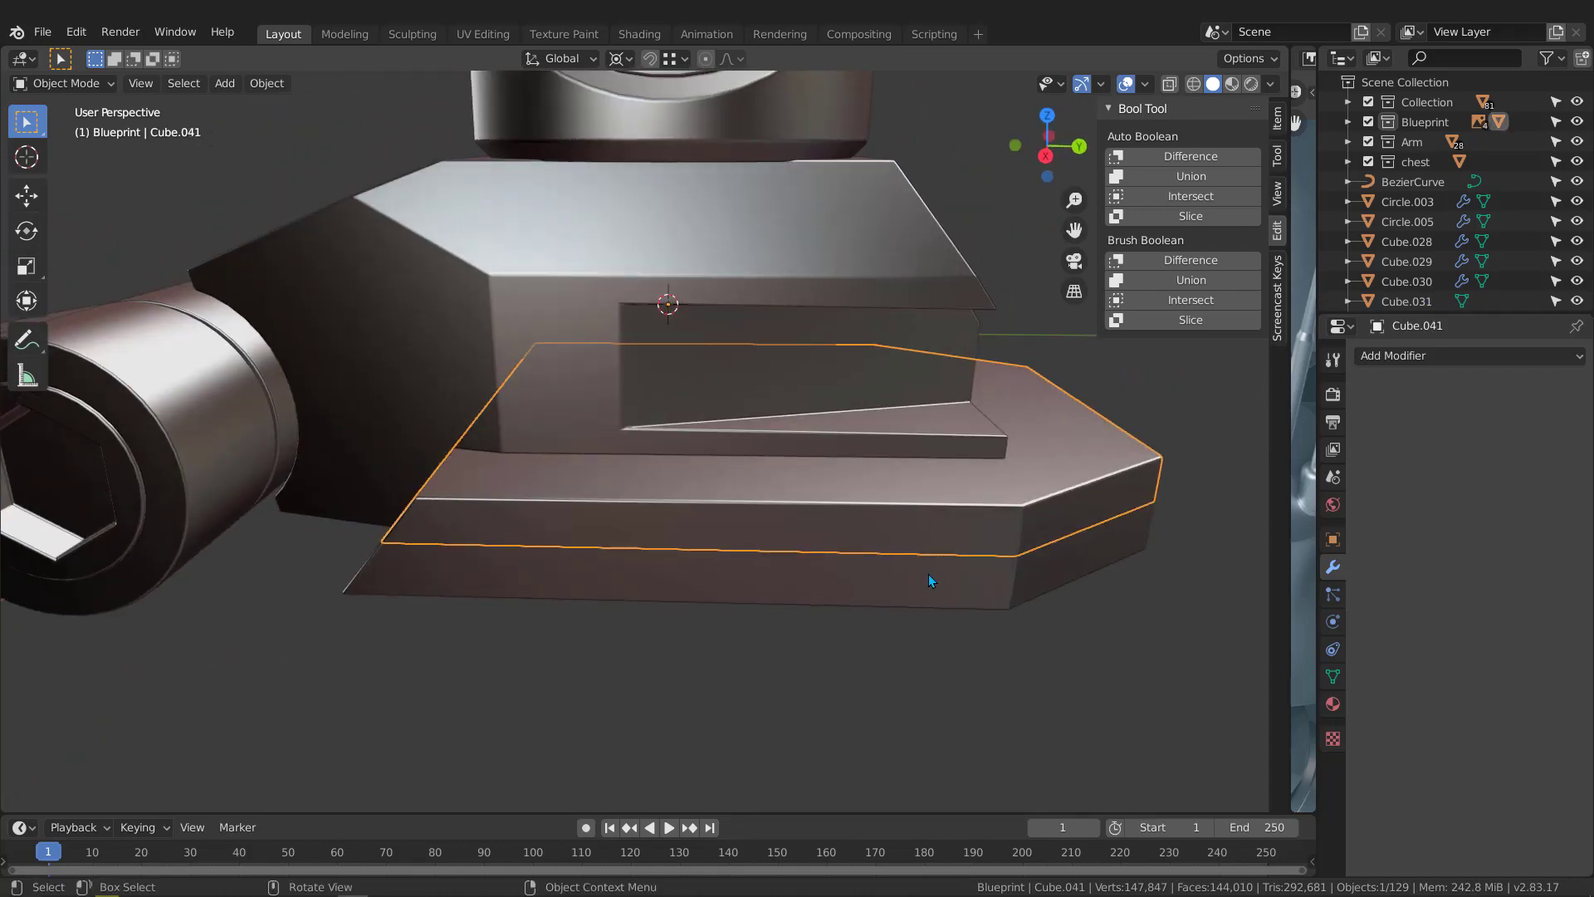
middle_click_drag(933, 576, 793, 622)
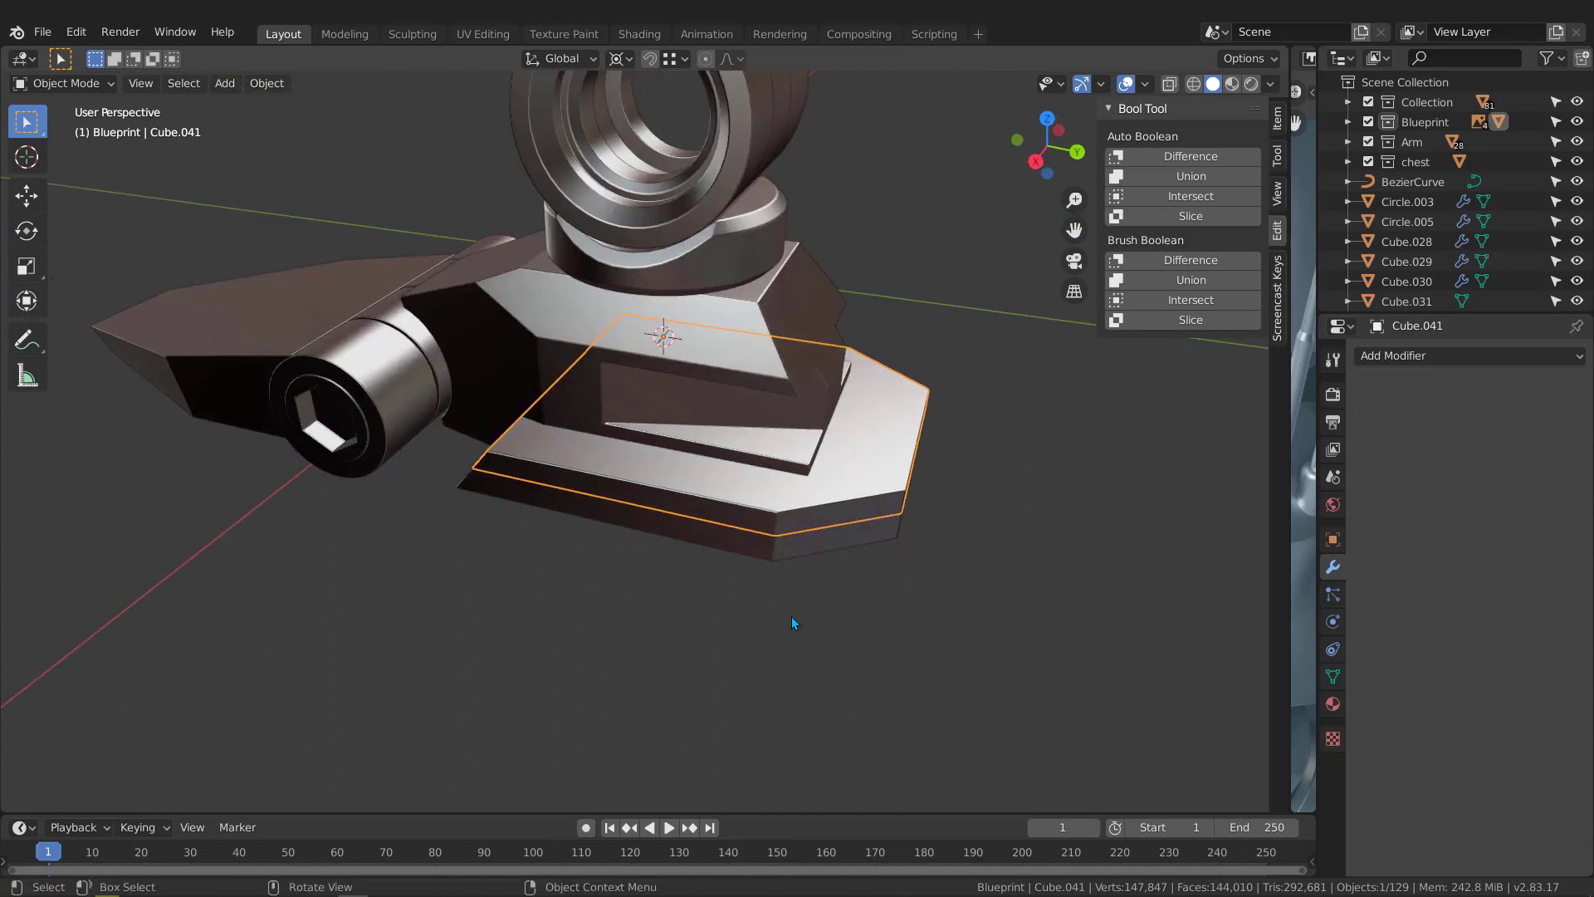
left_click(791, 504)
left_click(821, 521)
key("KP_Divide")
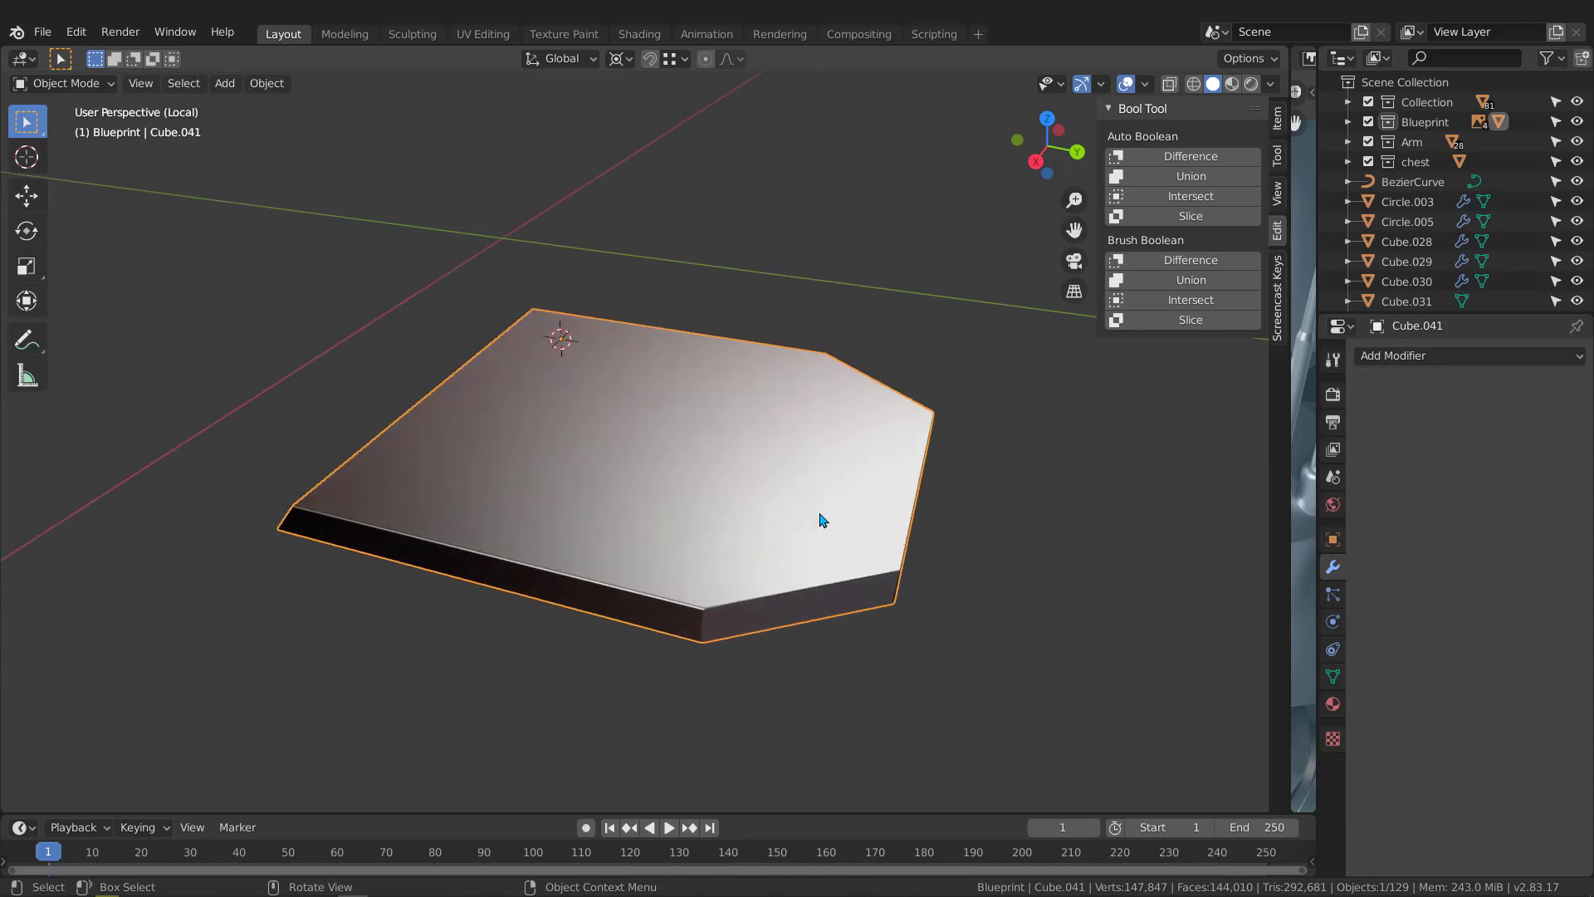
key("KP_7")
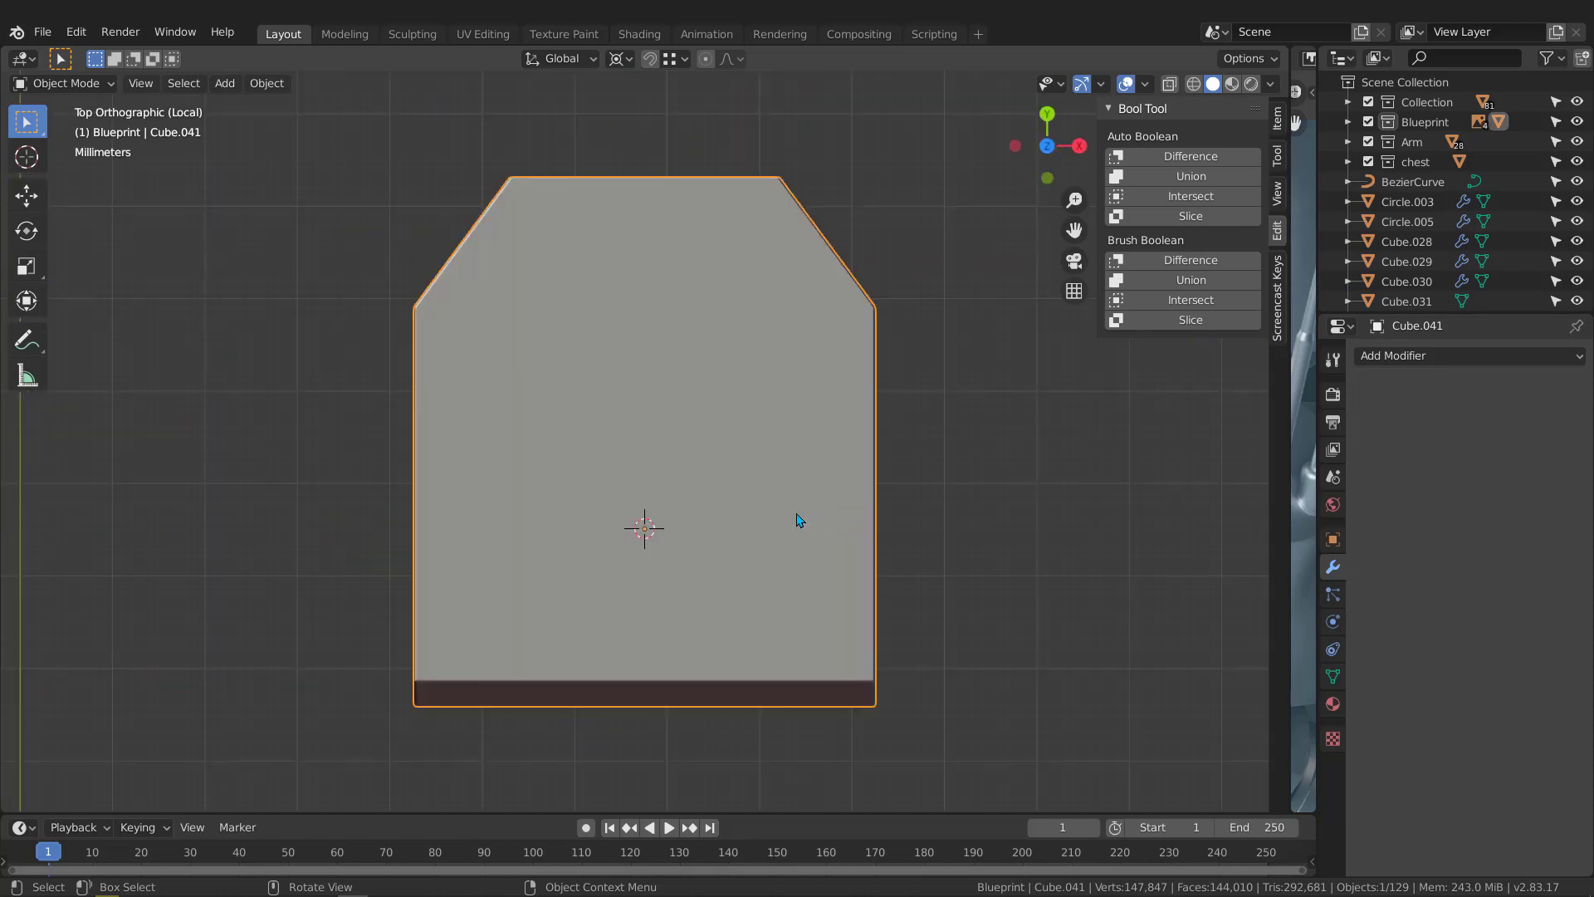
Add a cylinder with a 5 cm radius and 5 cm depth at the 3D cursor
key("shift+a")
mouse_move(730, 460)
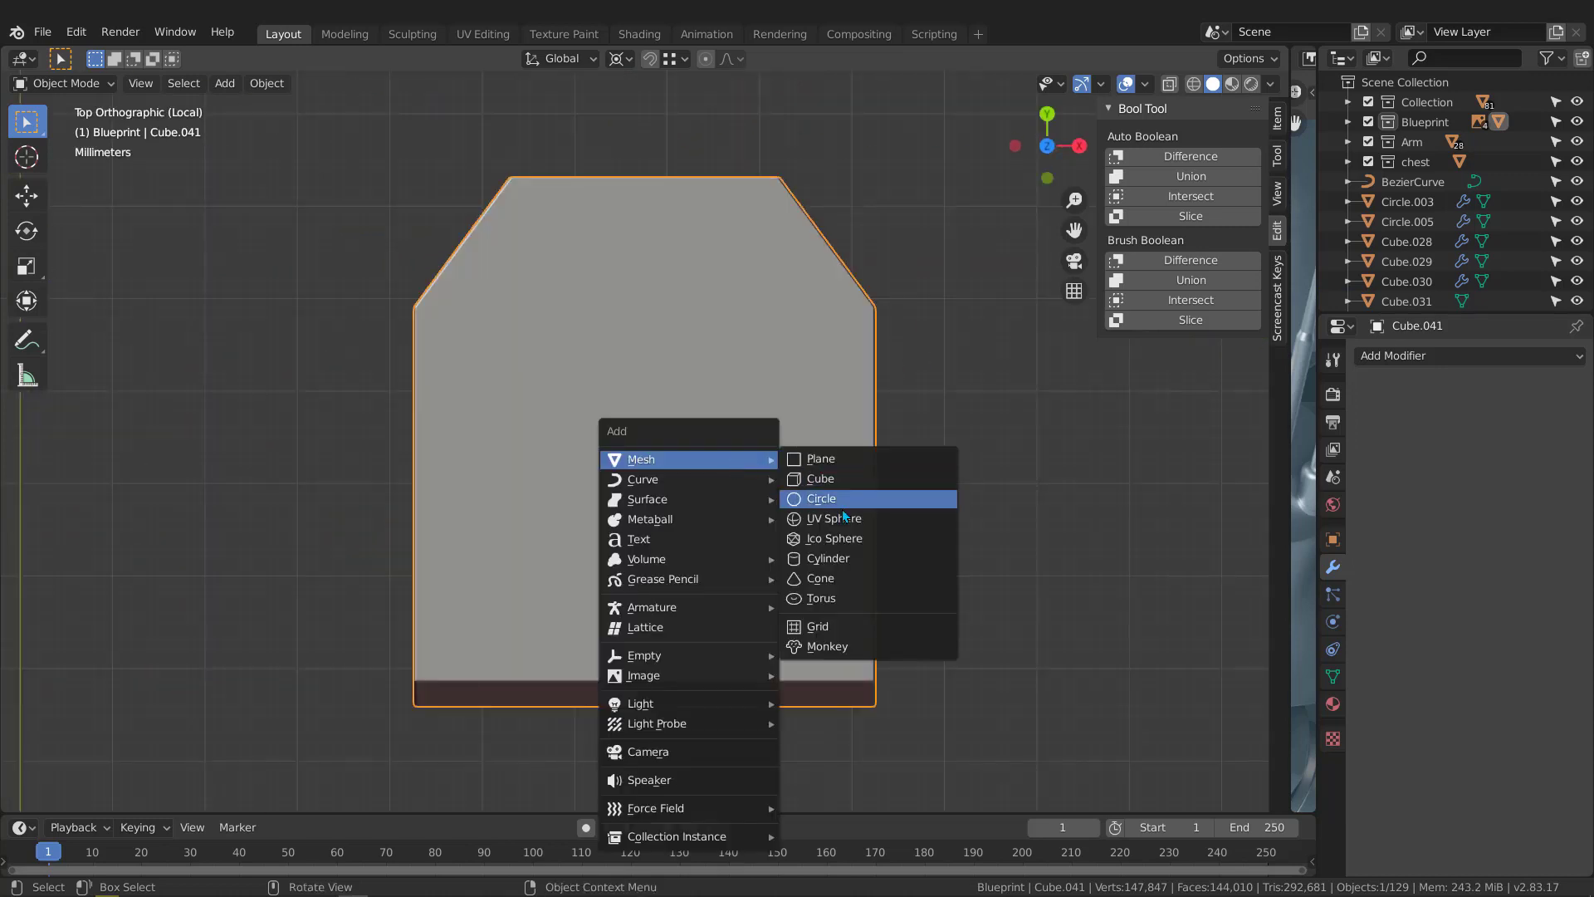
left_click(836, 565)
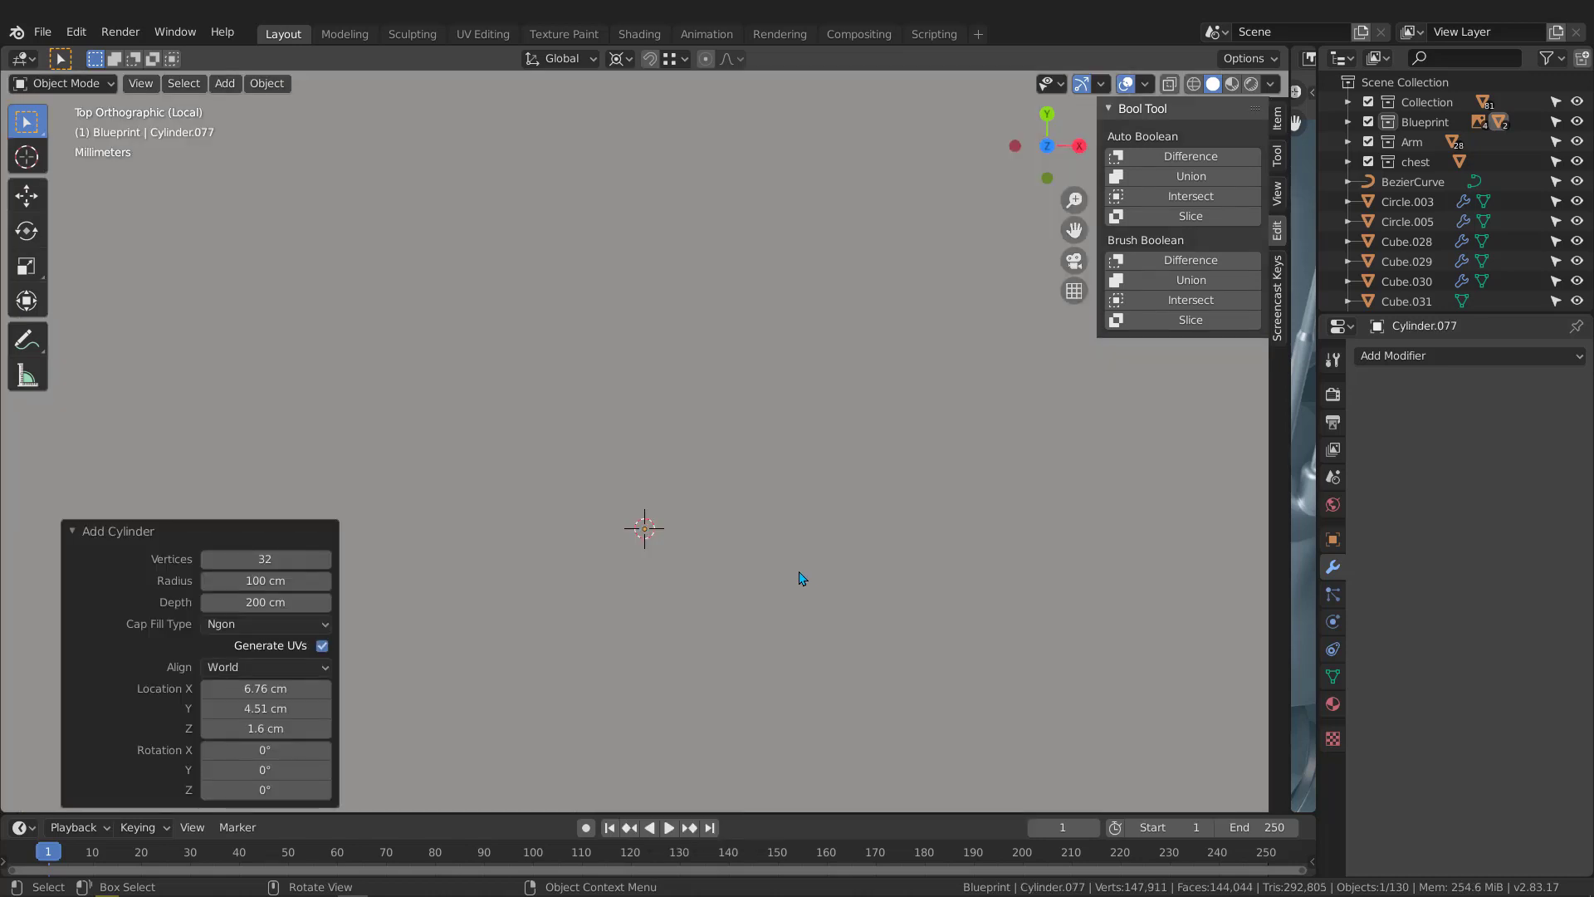
left_click(245, 572)
type("5")
key("Tab")
type("5")
key("Tab")
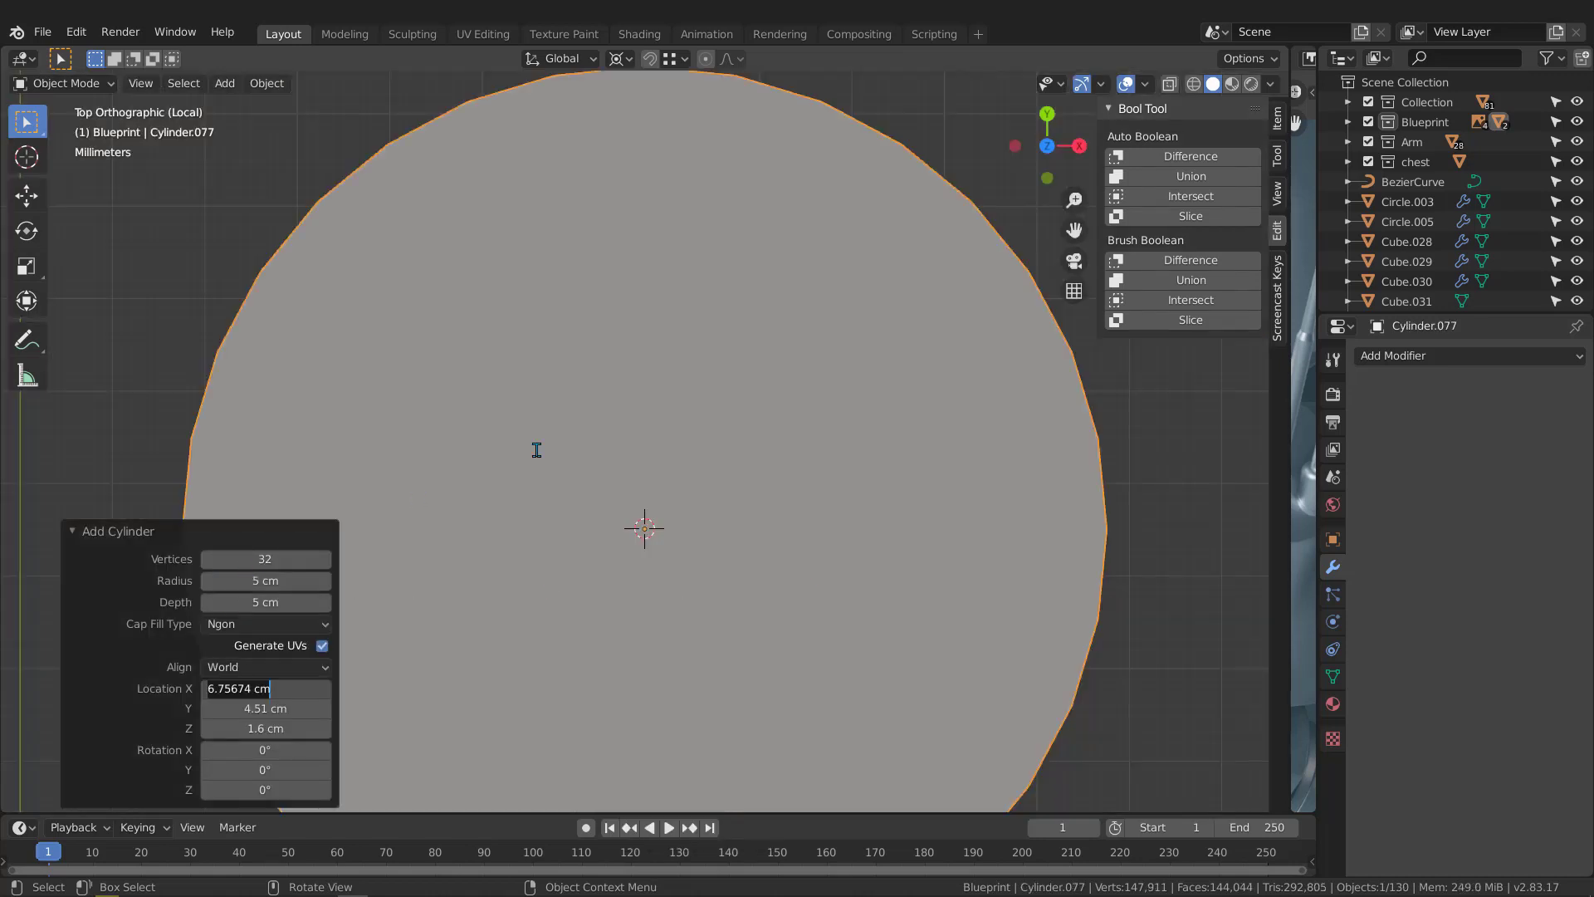
key("Return")
Scale the cylinder down to 0.090 and move it about 1.94 cm in X and 2.05 cm in Y, near the plate's corner
key("s")
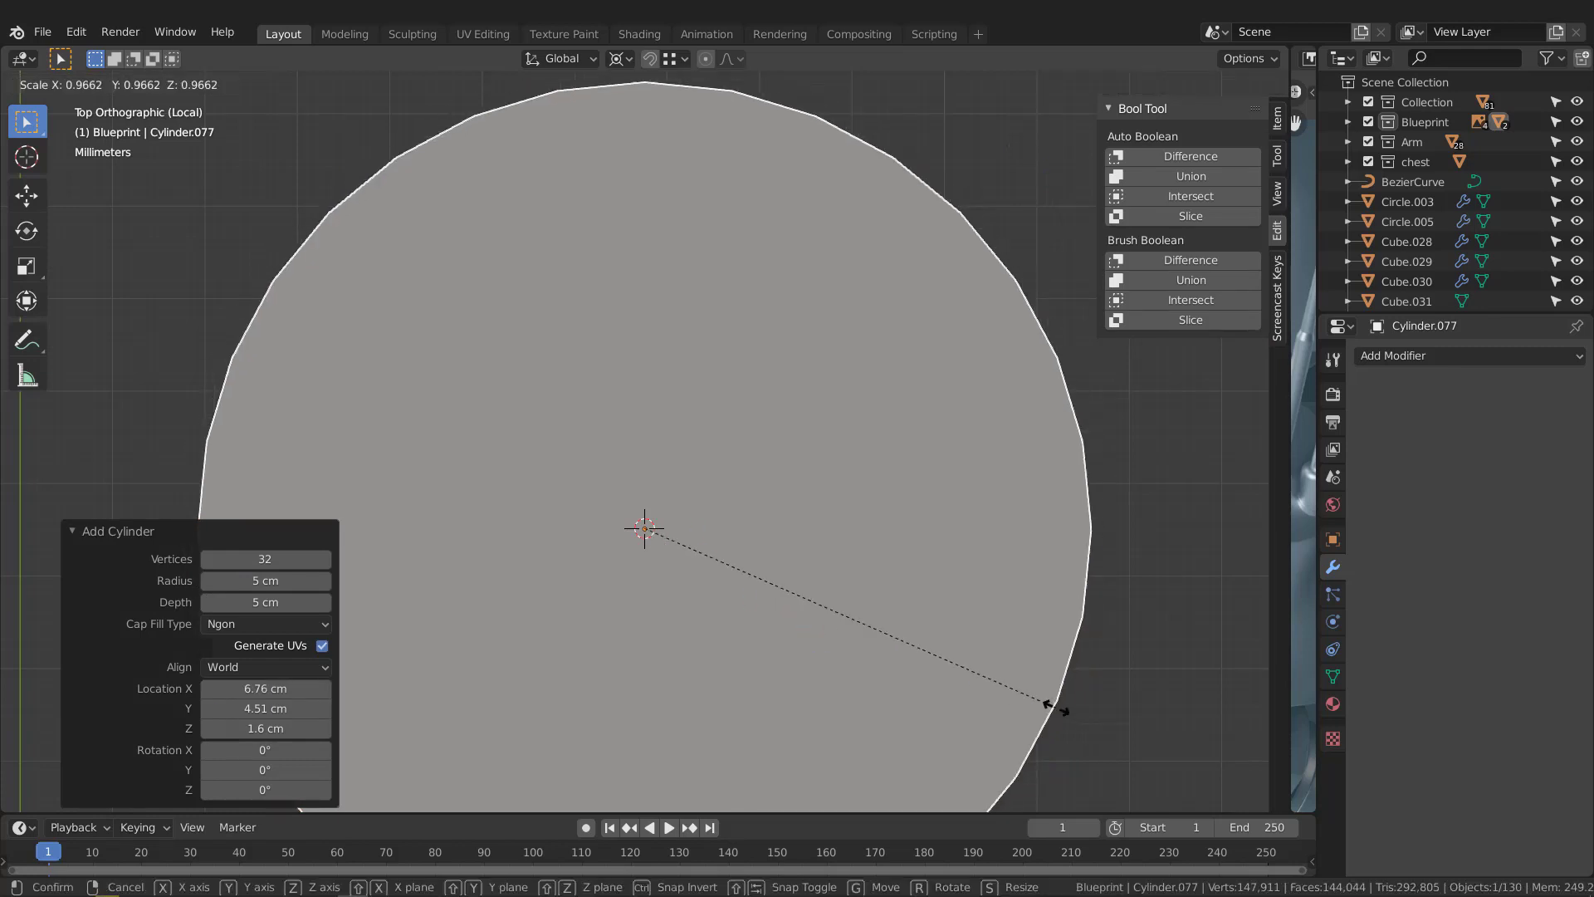
left_click(683, 552)
key("g")
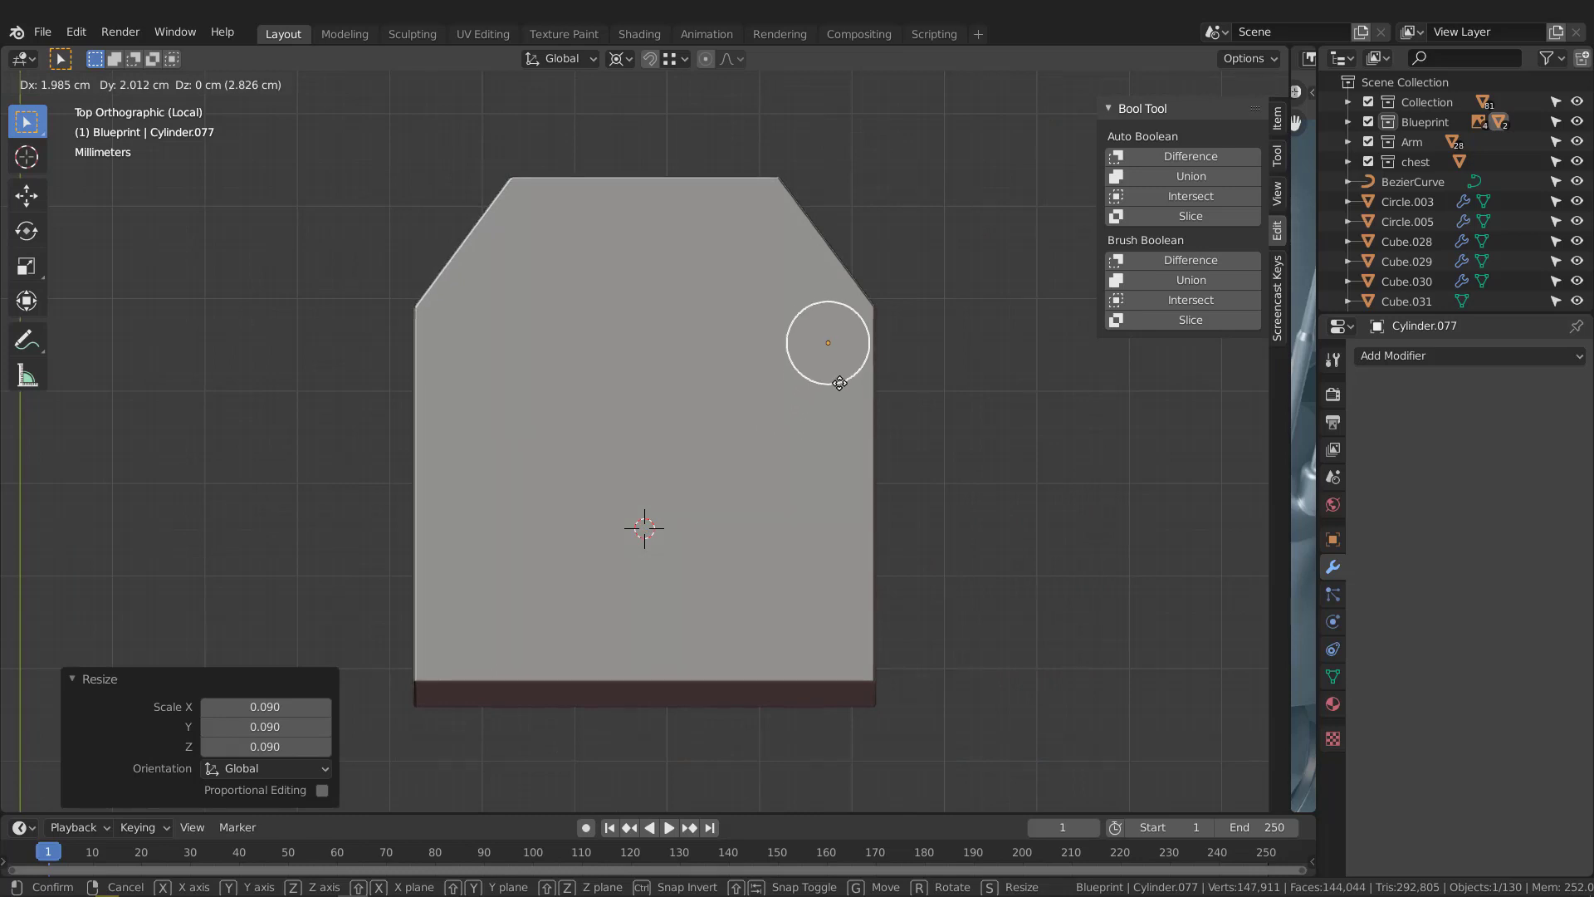
left_click(840, 390)
Switch the pivot point to Individual Origins, scale the cylinder by 0.773 in place and fine-tune its position near the plate's edge
key("s")
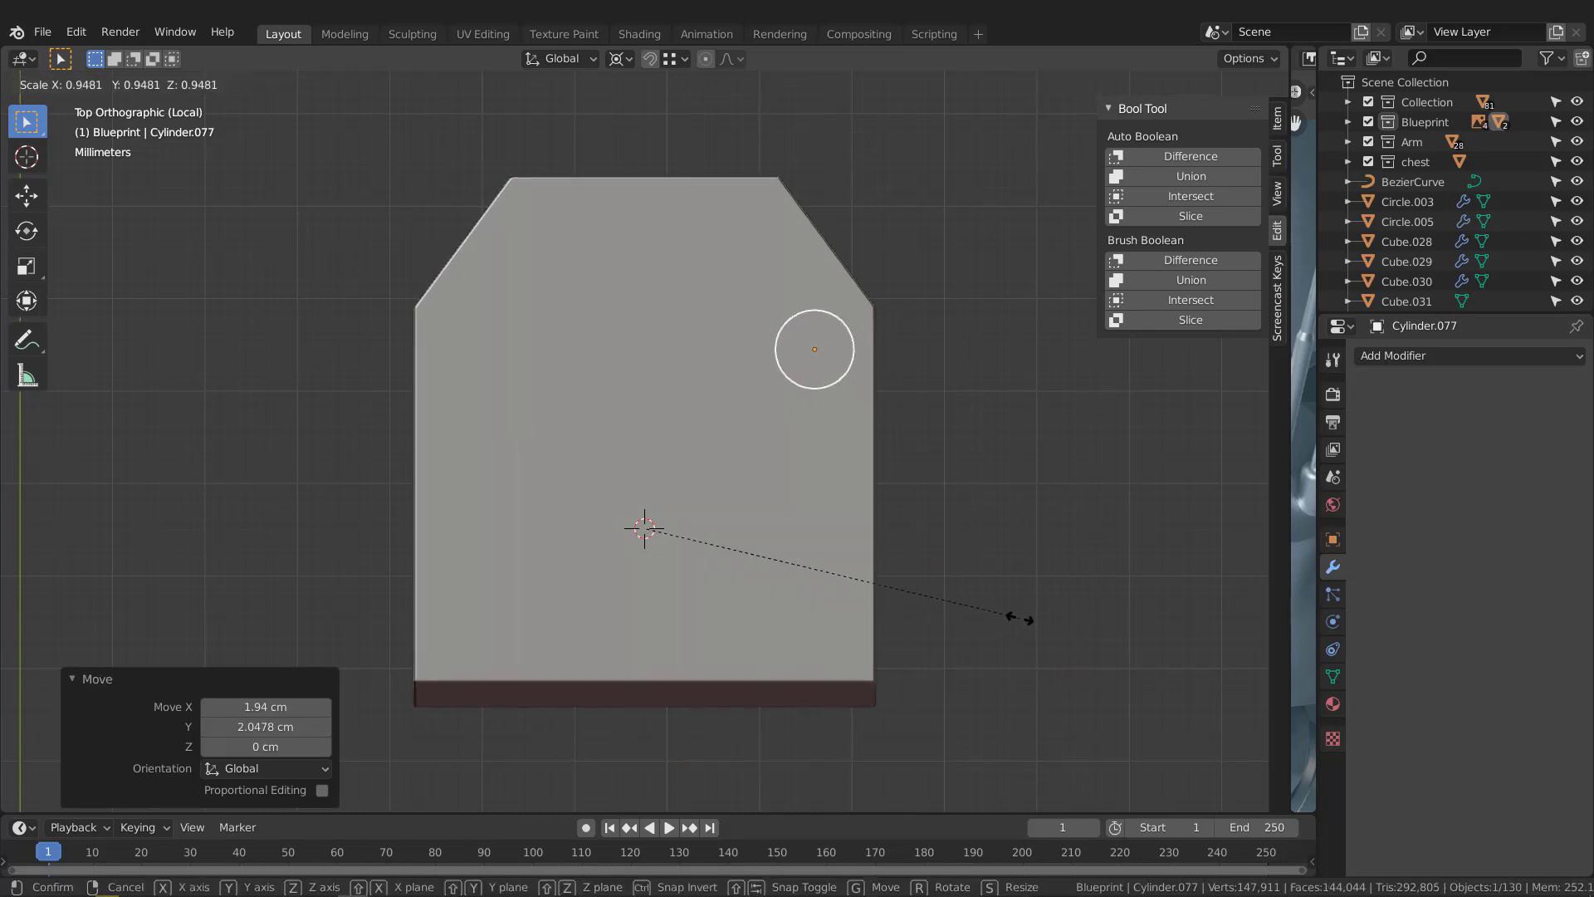
key("Escape")
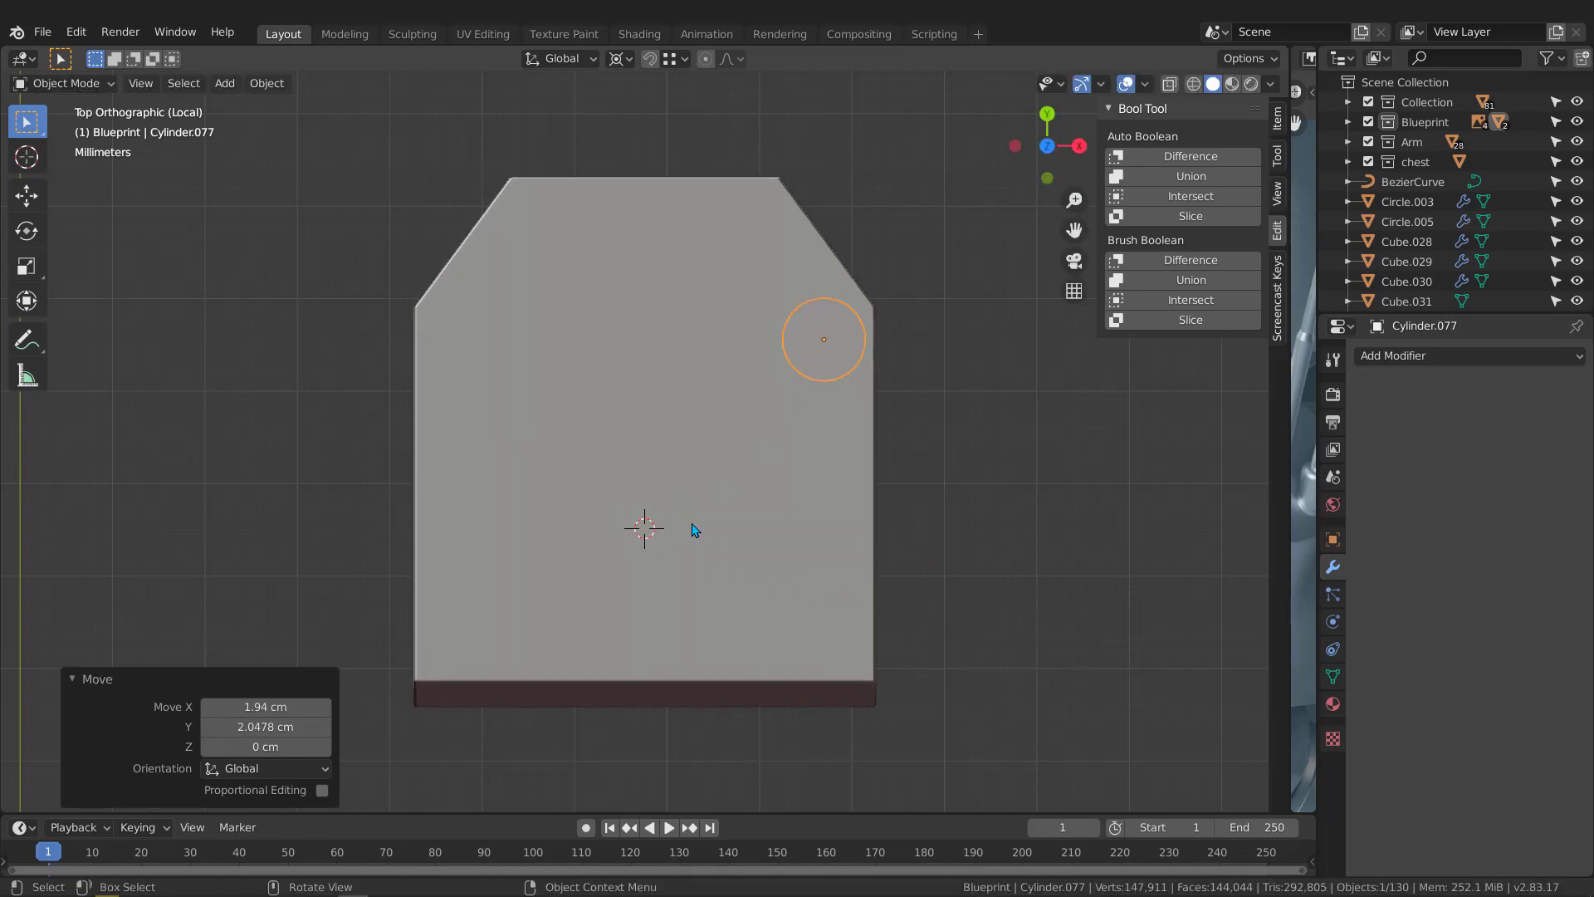
left_click(628, 63)
left_click(656, 142)
key("s")
left_click(1017, 552)
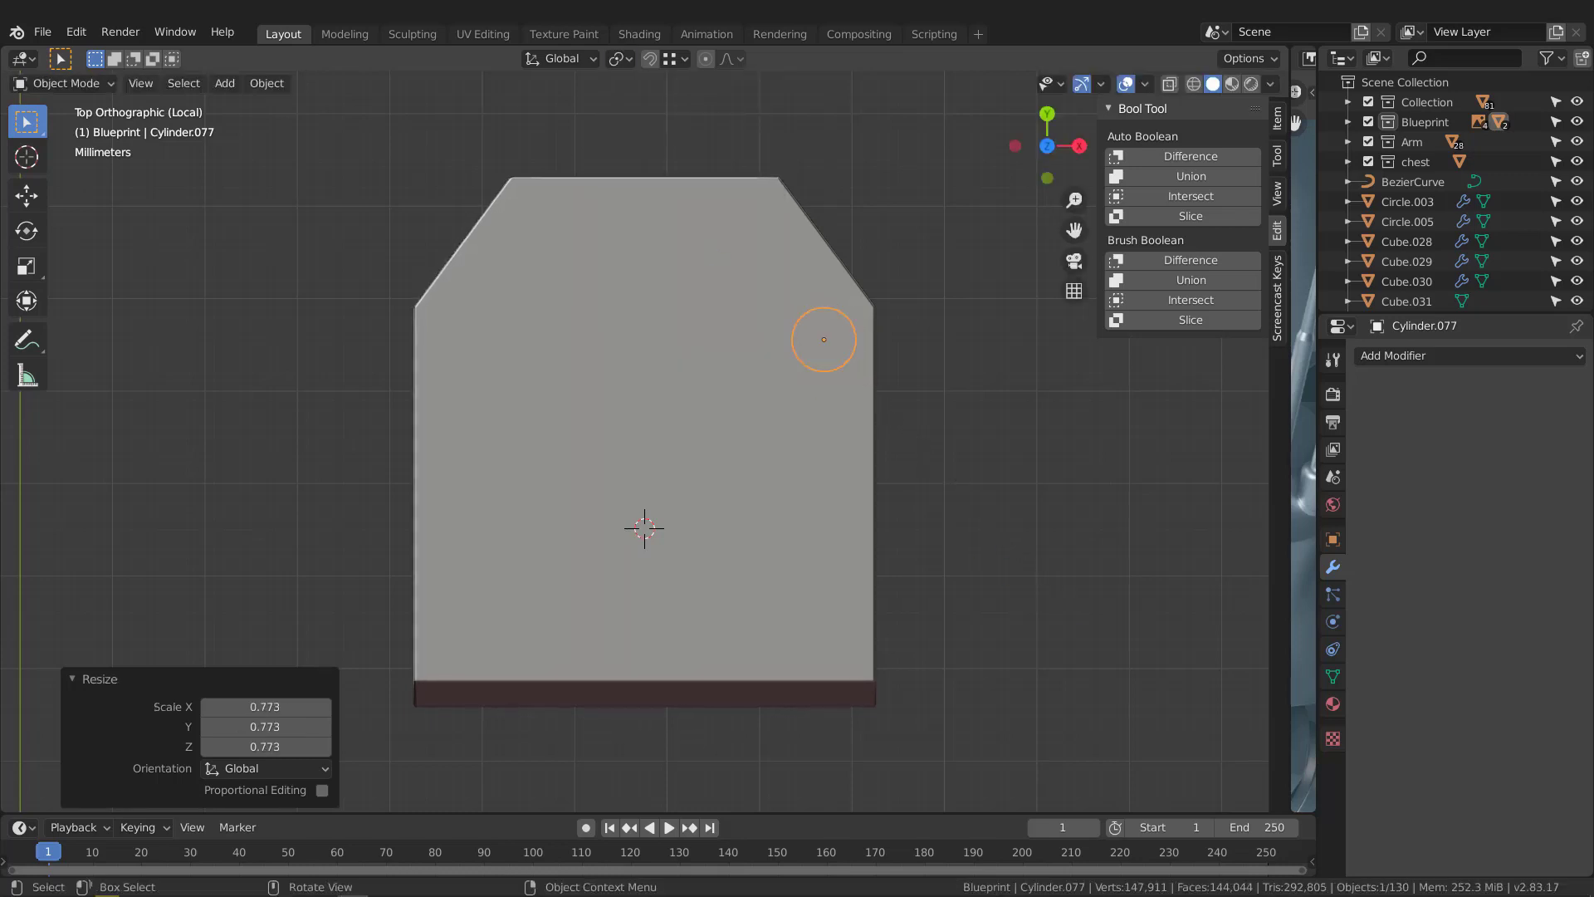
key("g")
left_click(927, 417)
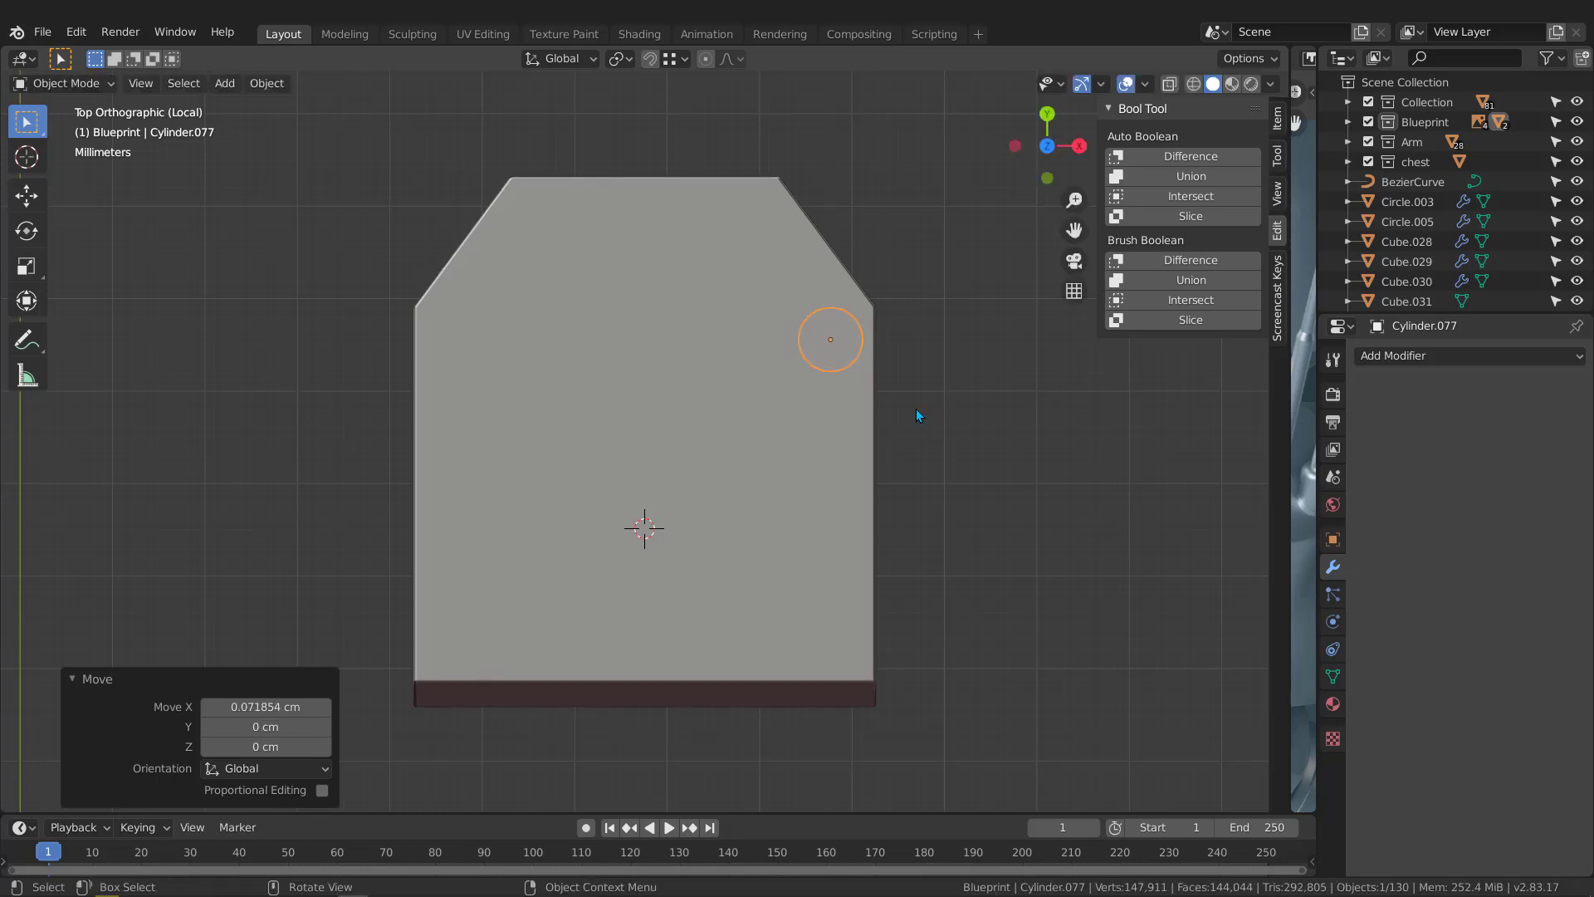
key("g")
left_click(908, 409)
Lower the cylinder about 0.86 cm along Z so it sinks partly into the plate's top face
middle_click_drag(973, 466, 905, 334)
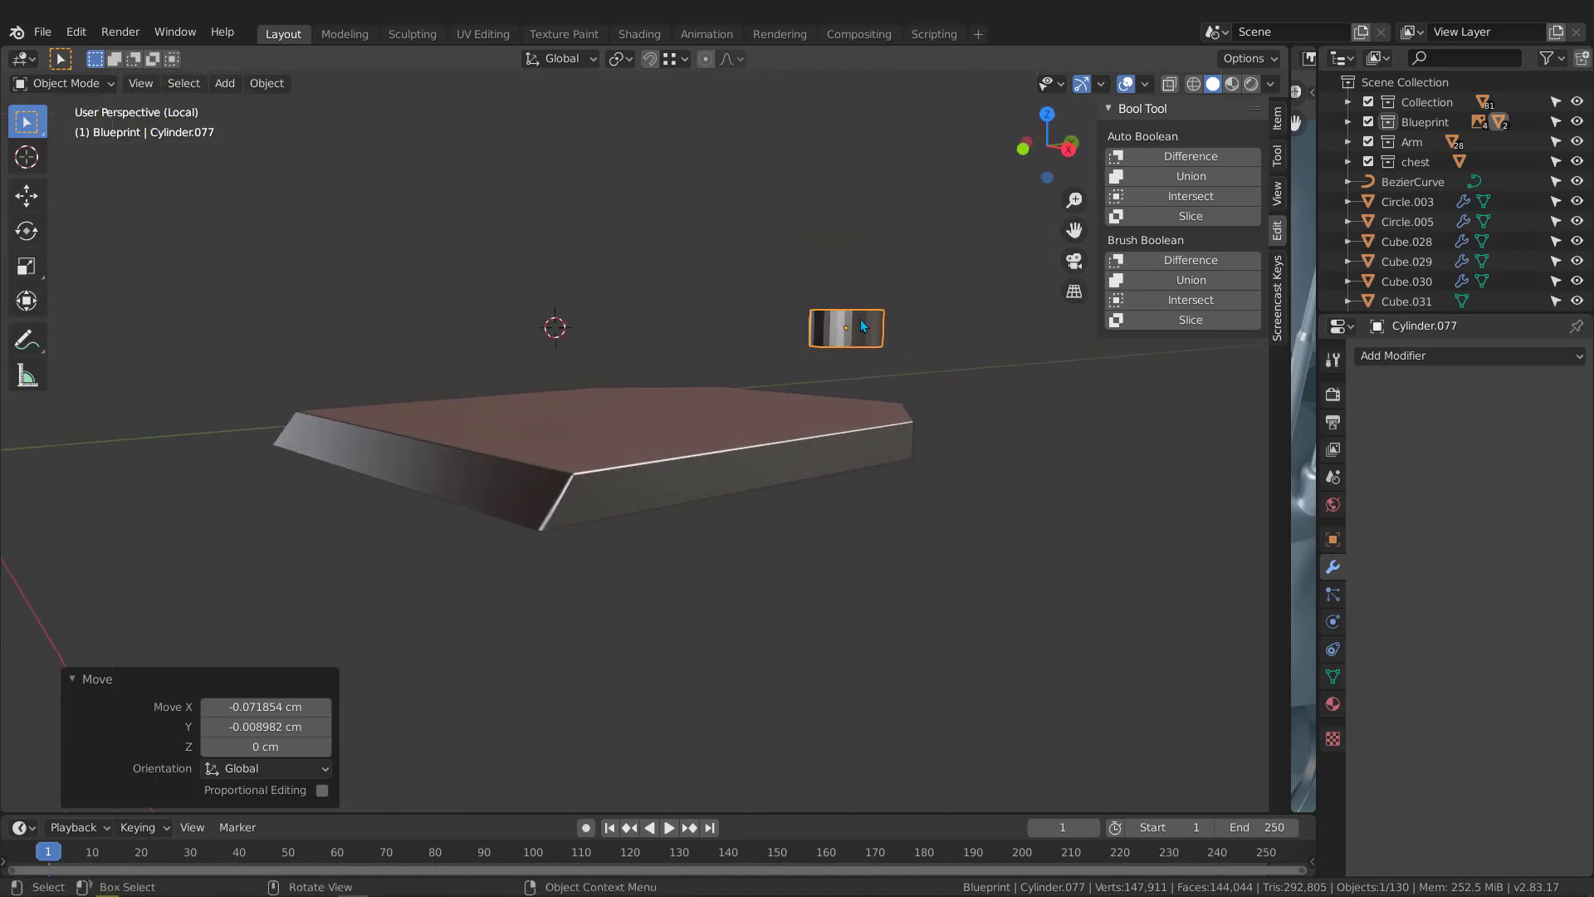
key("g")
key("x")
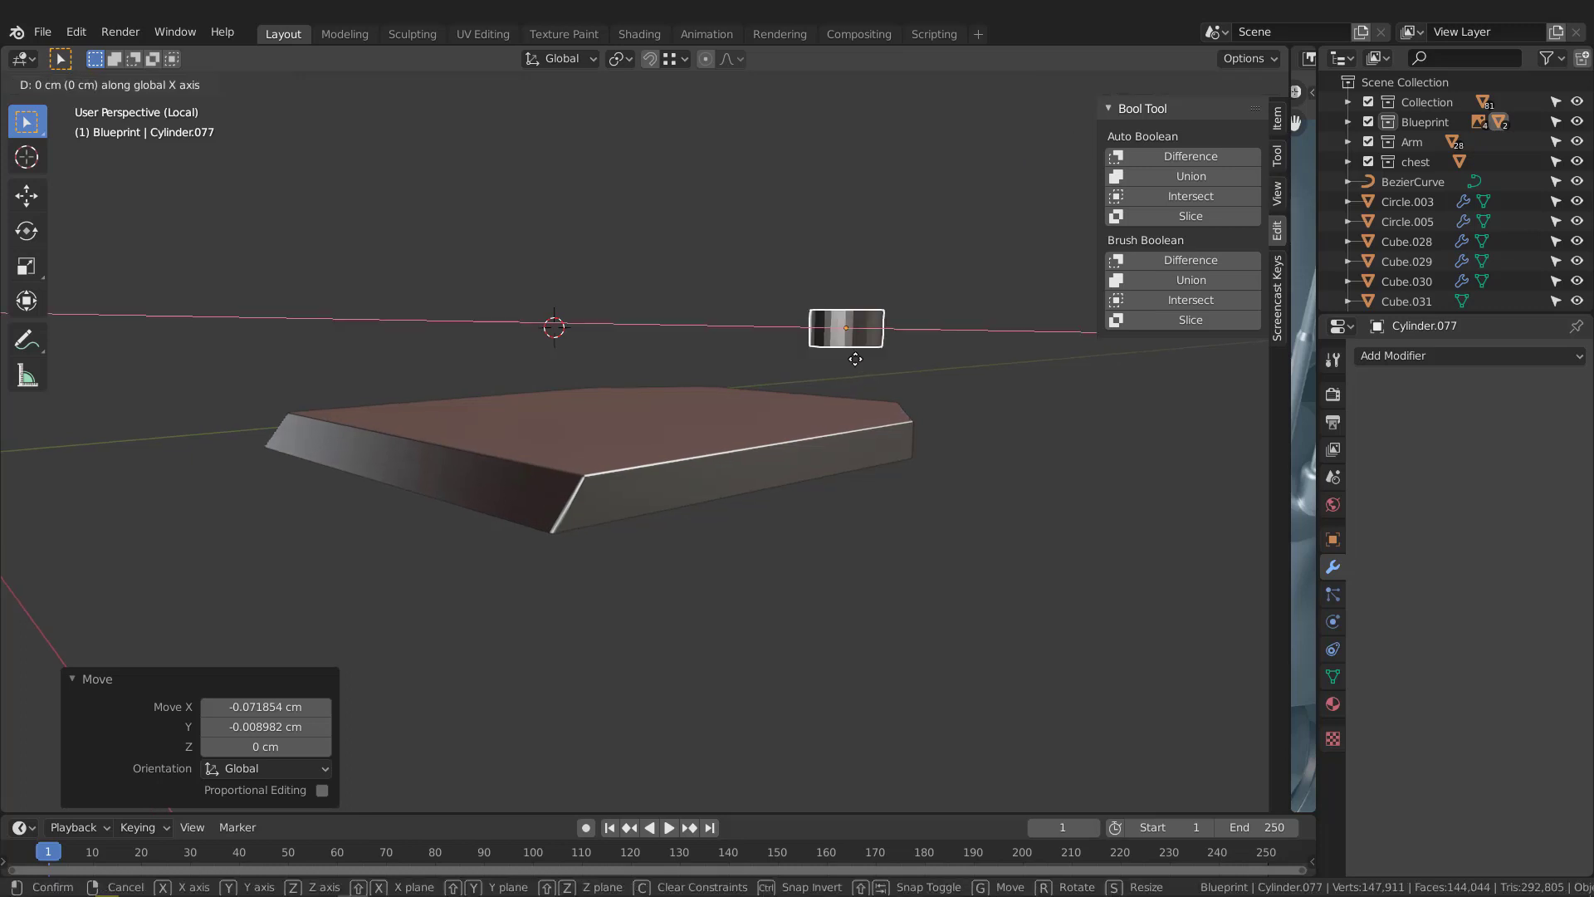
key("z")
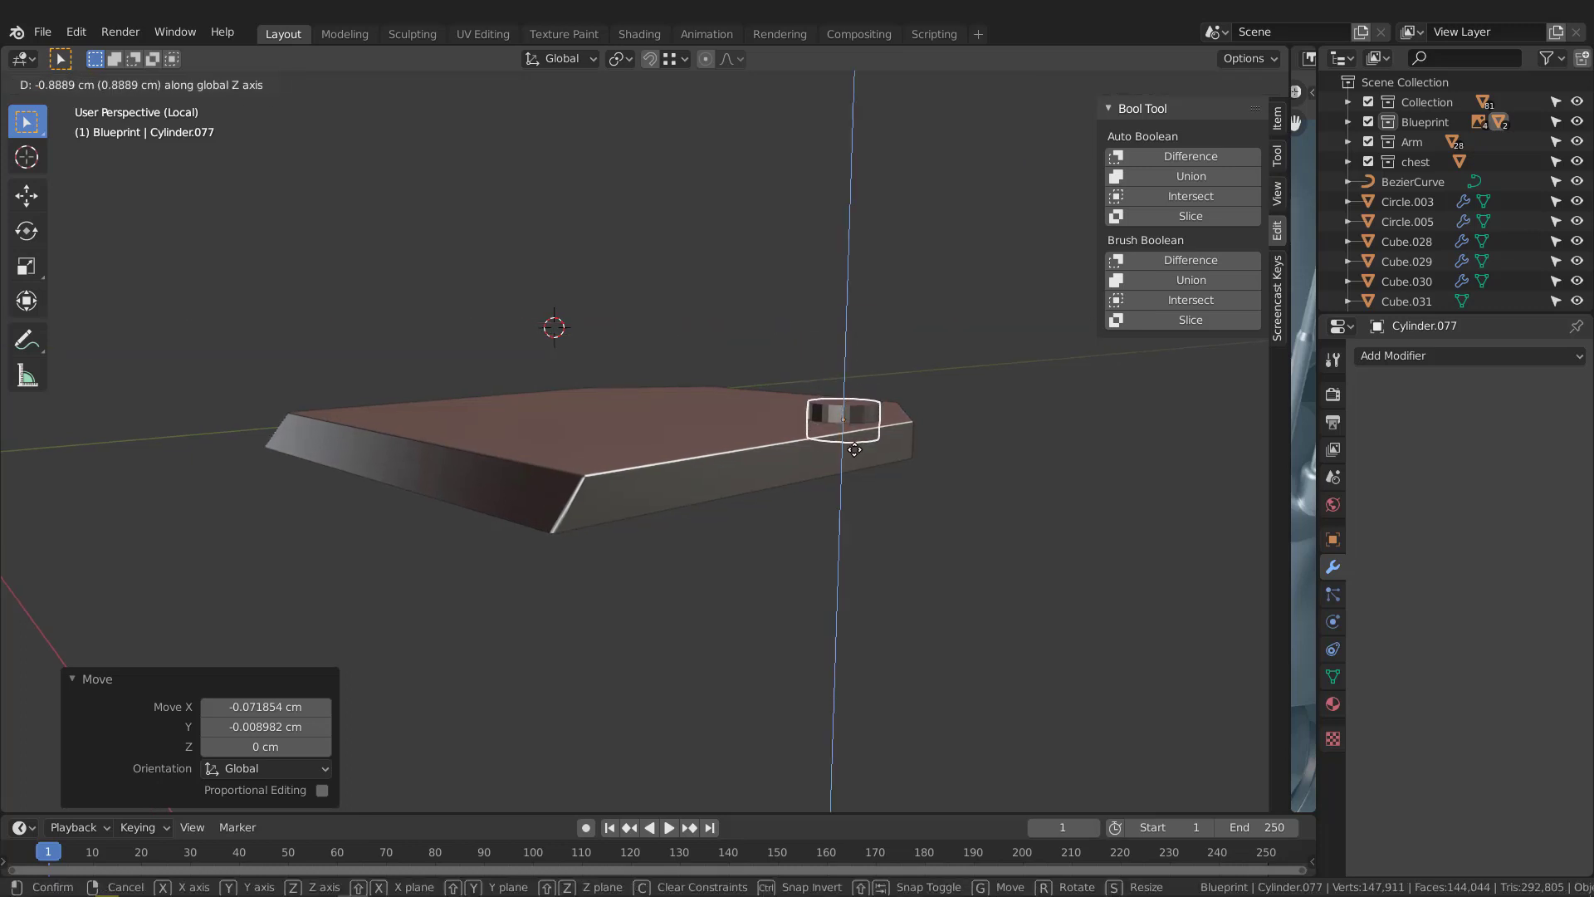
left_click(855, 447)
middle_click_drag(861, 416, 888, 432)
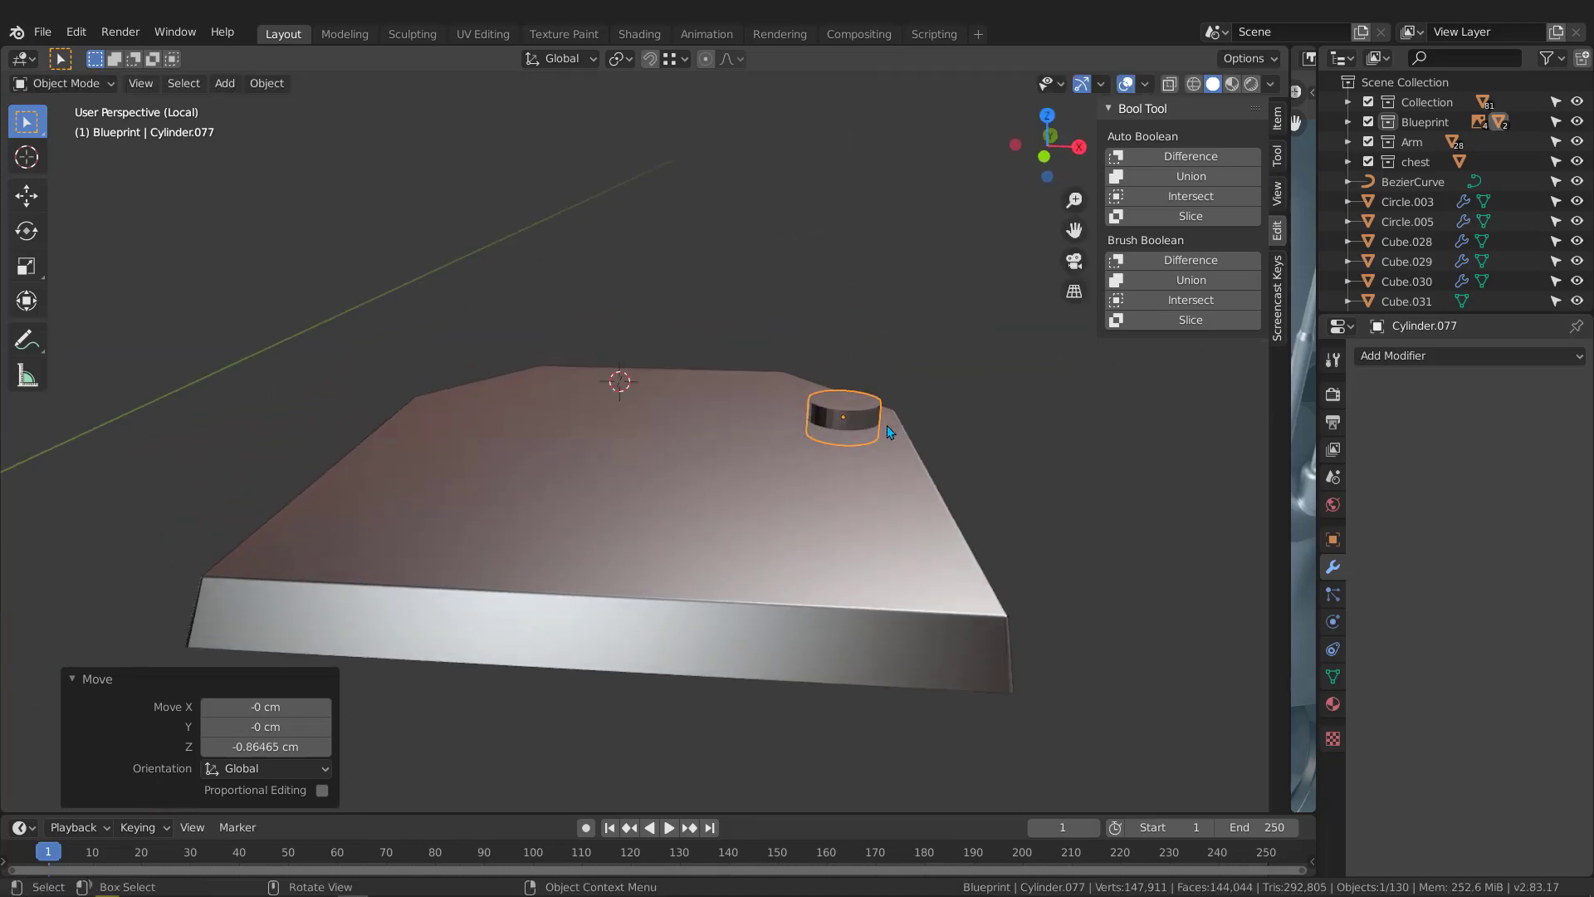
Duplicate the cylinder along Y near the plate's rear edge, and duplicate both cylinders about -3.88 cm along X to fill four corners
key("KP_7")
key("shift+d")
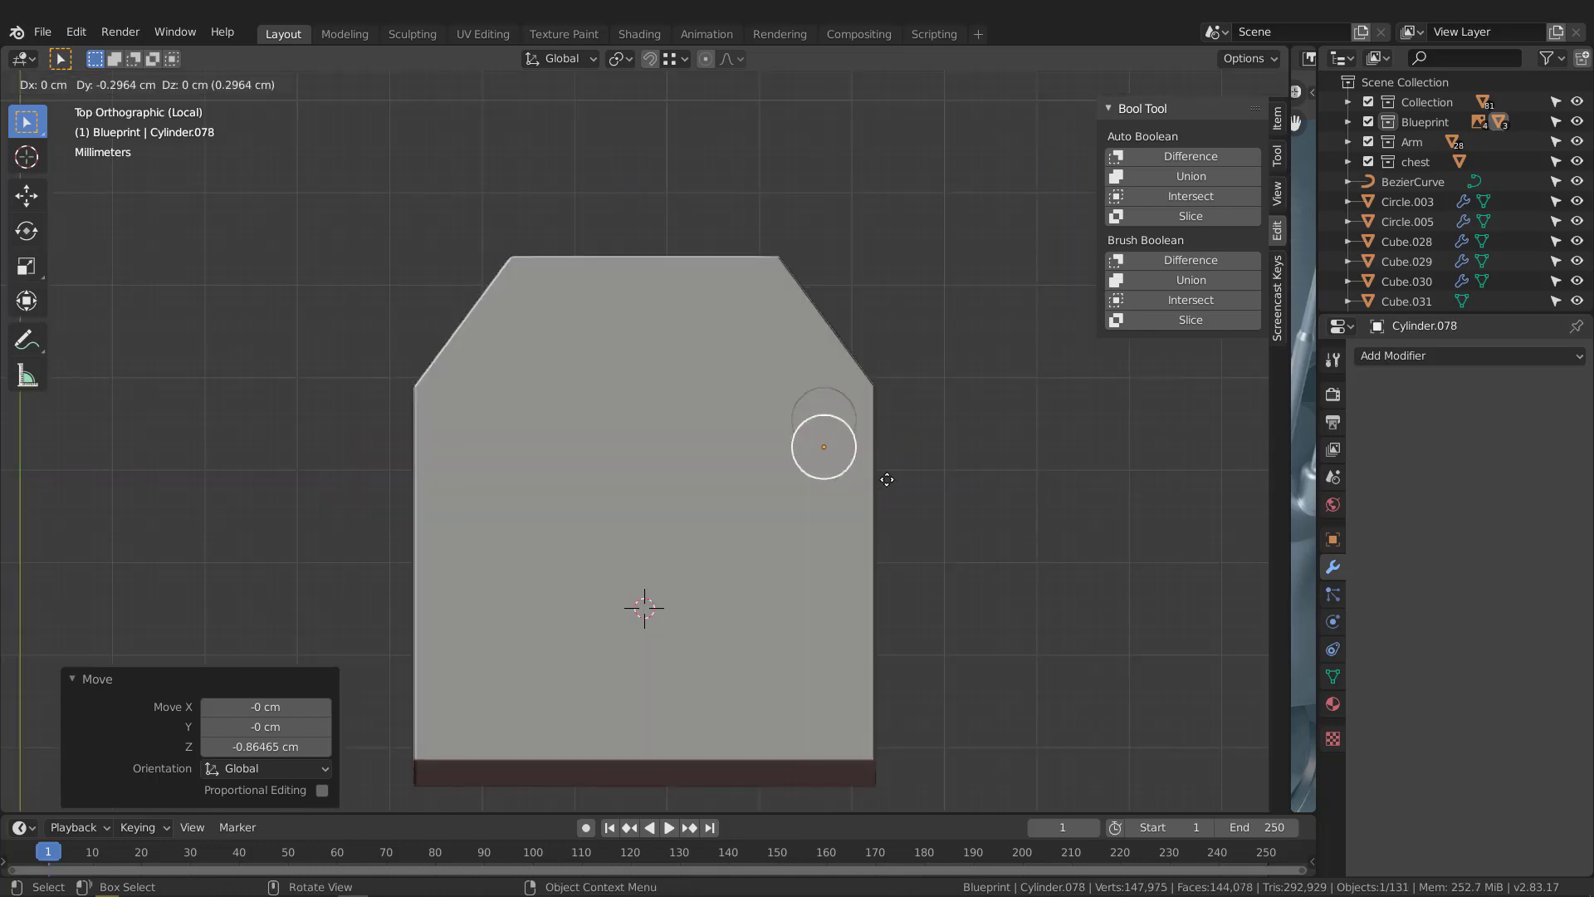
key("y")
left_click(881, 757)
left_click(847, 412, "shift")
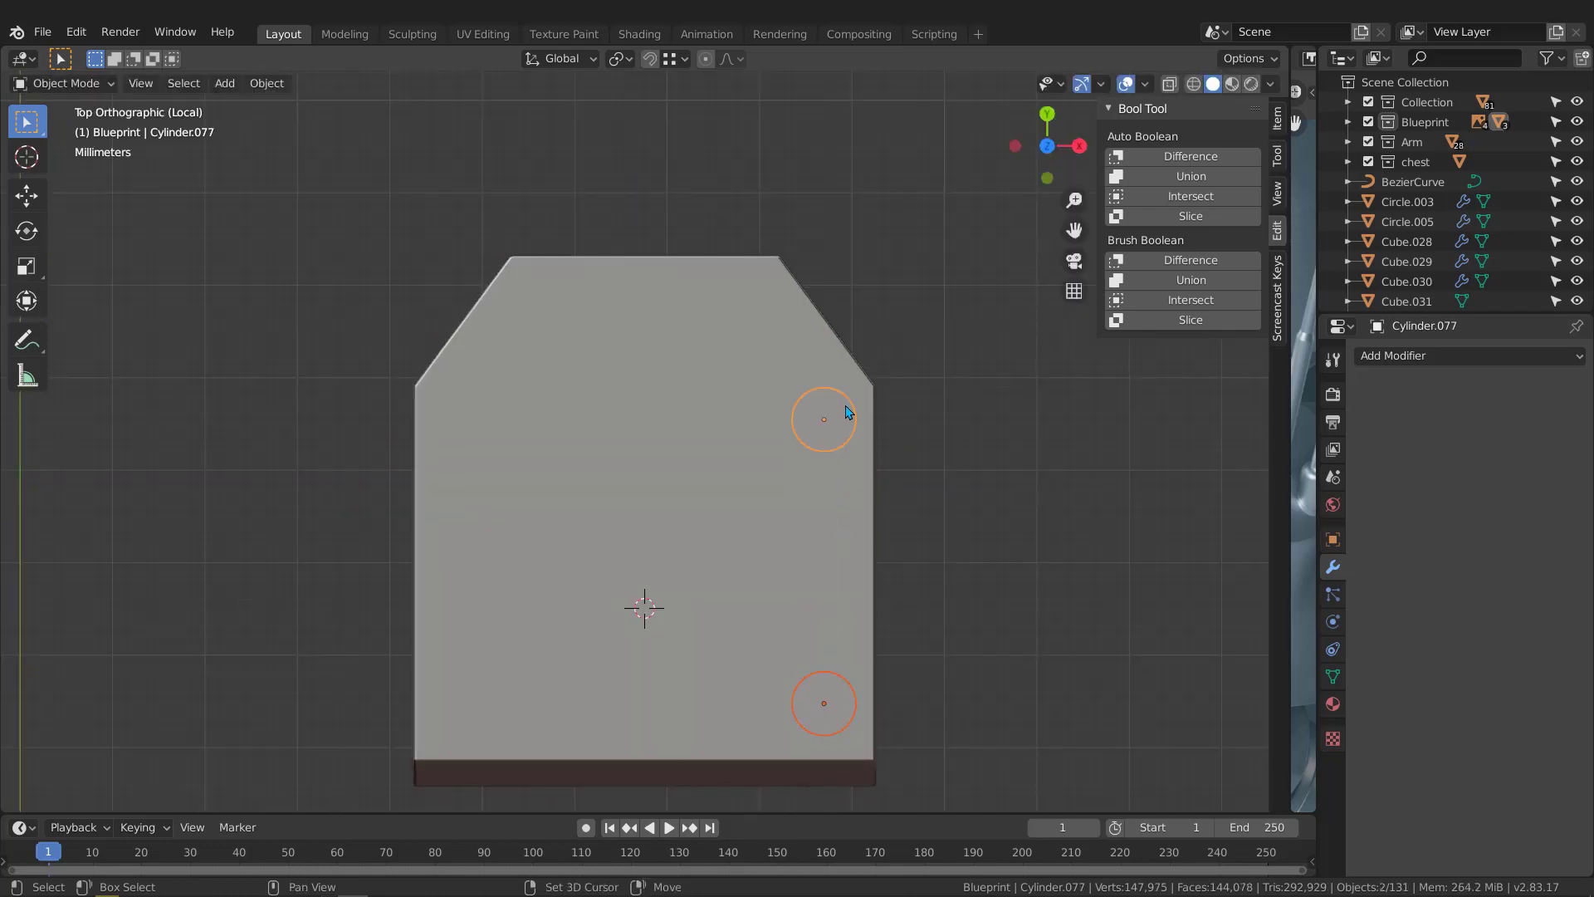
key("shift+d")
key("x")
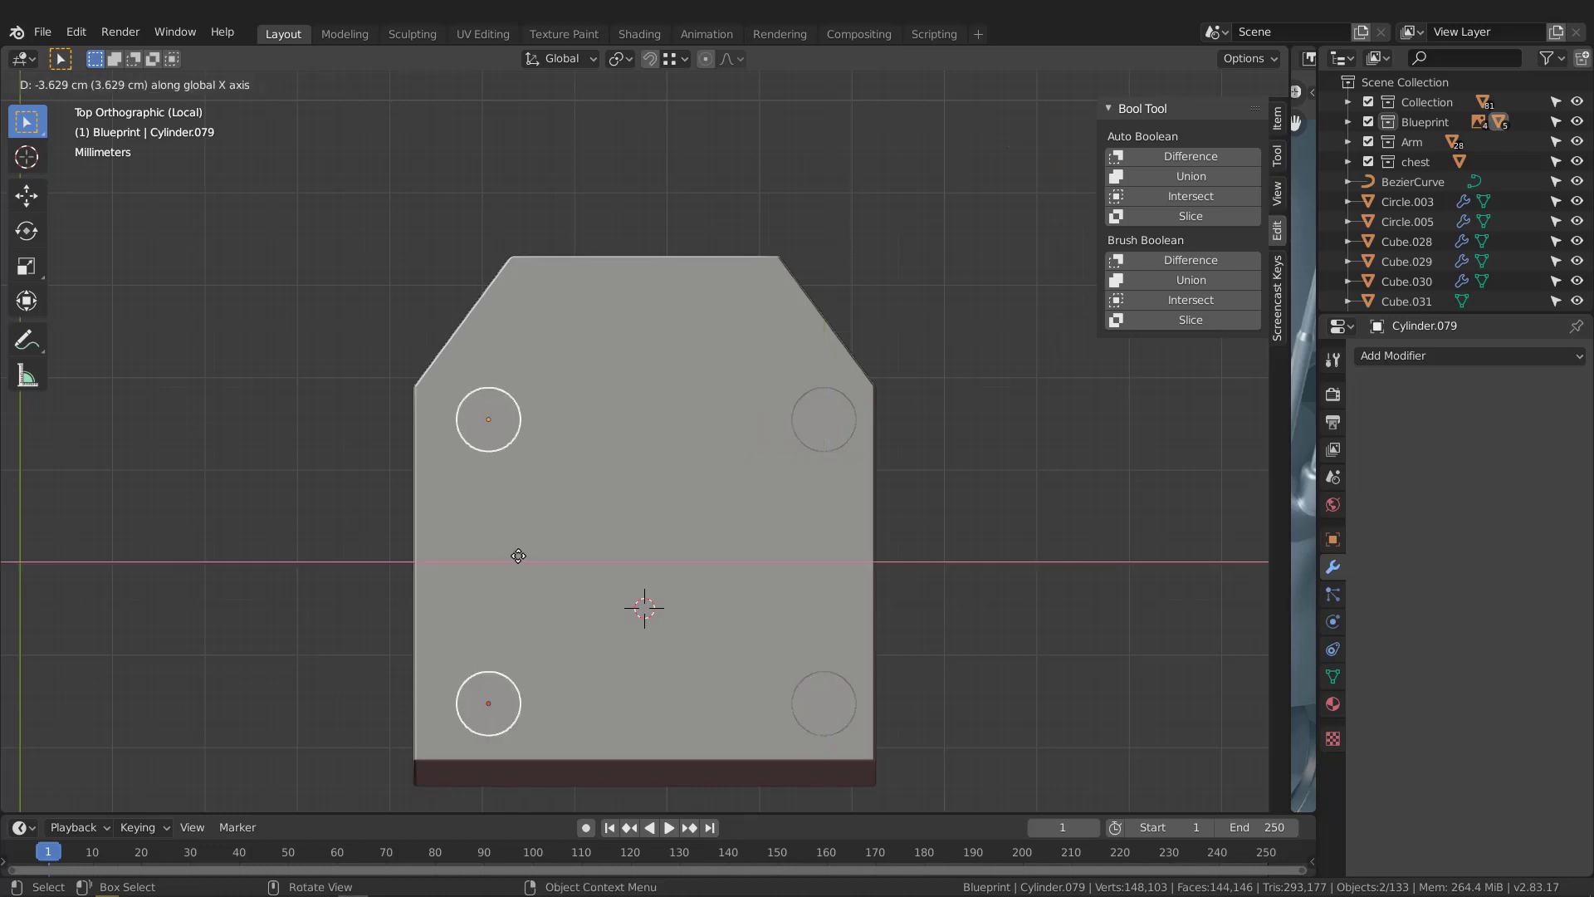
left_click(503, 552)
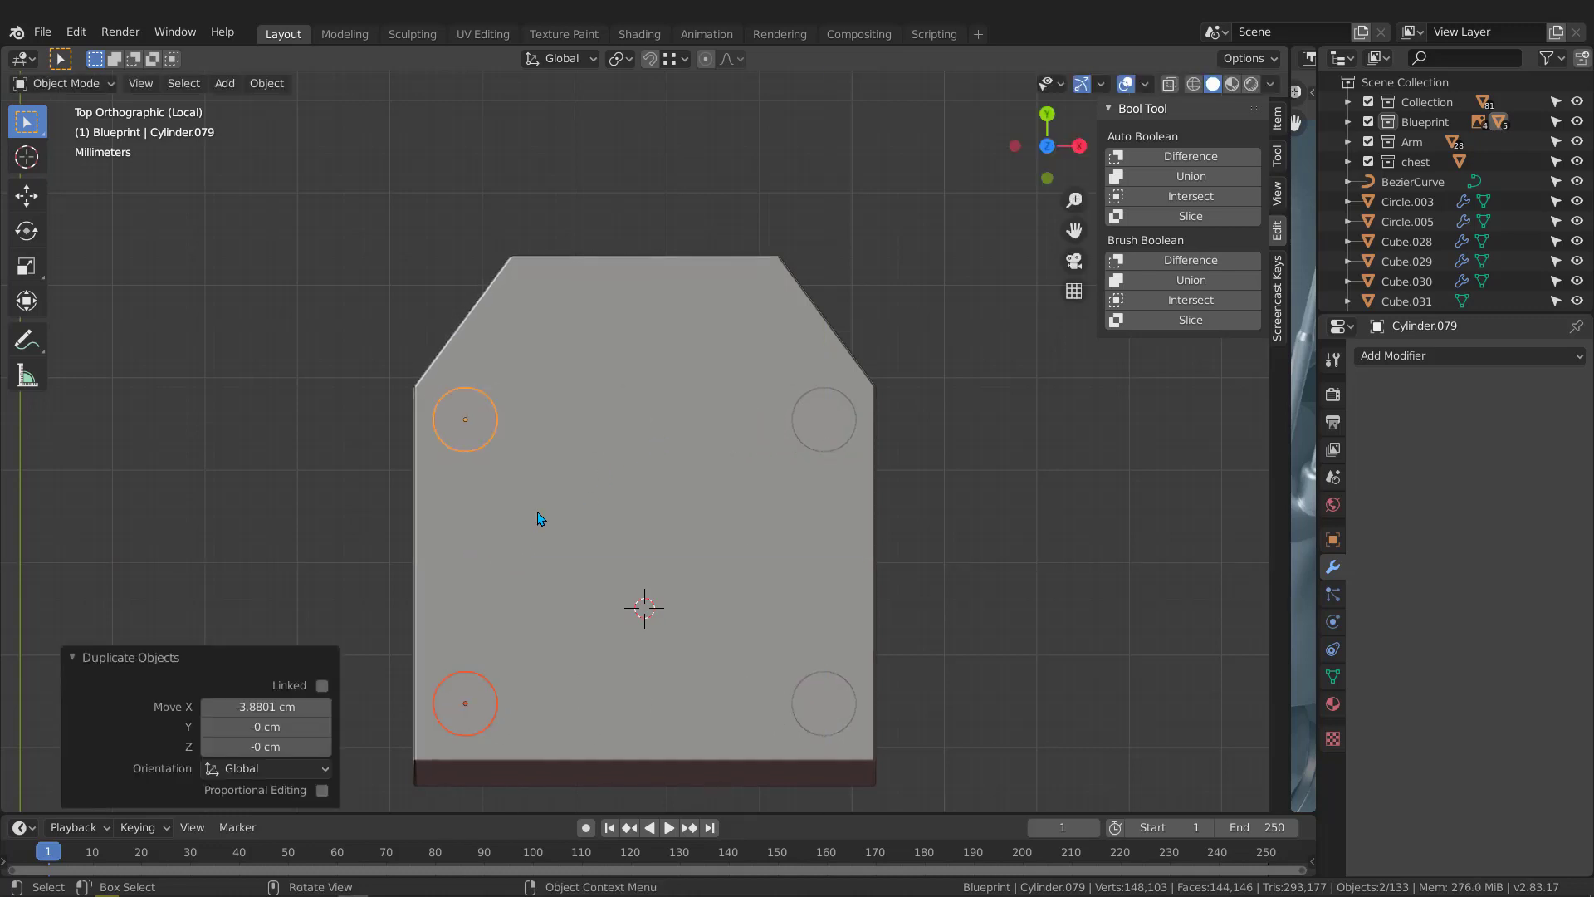
Subtract all four corner cylinders from the sole plate piece with a Bool Tool brush Difference
middle_click_drag(541, 519, 602, 448)
left_click(588, 469, "shift")
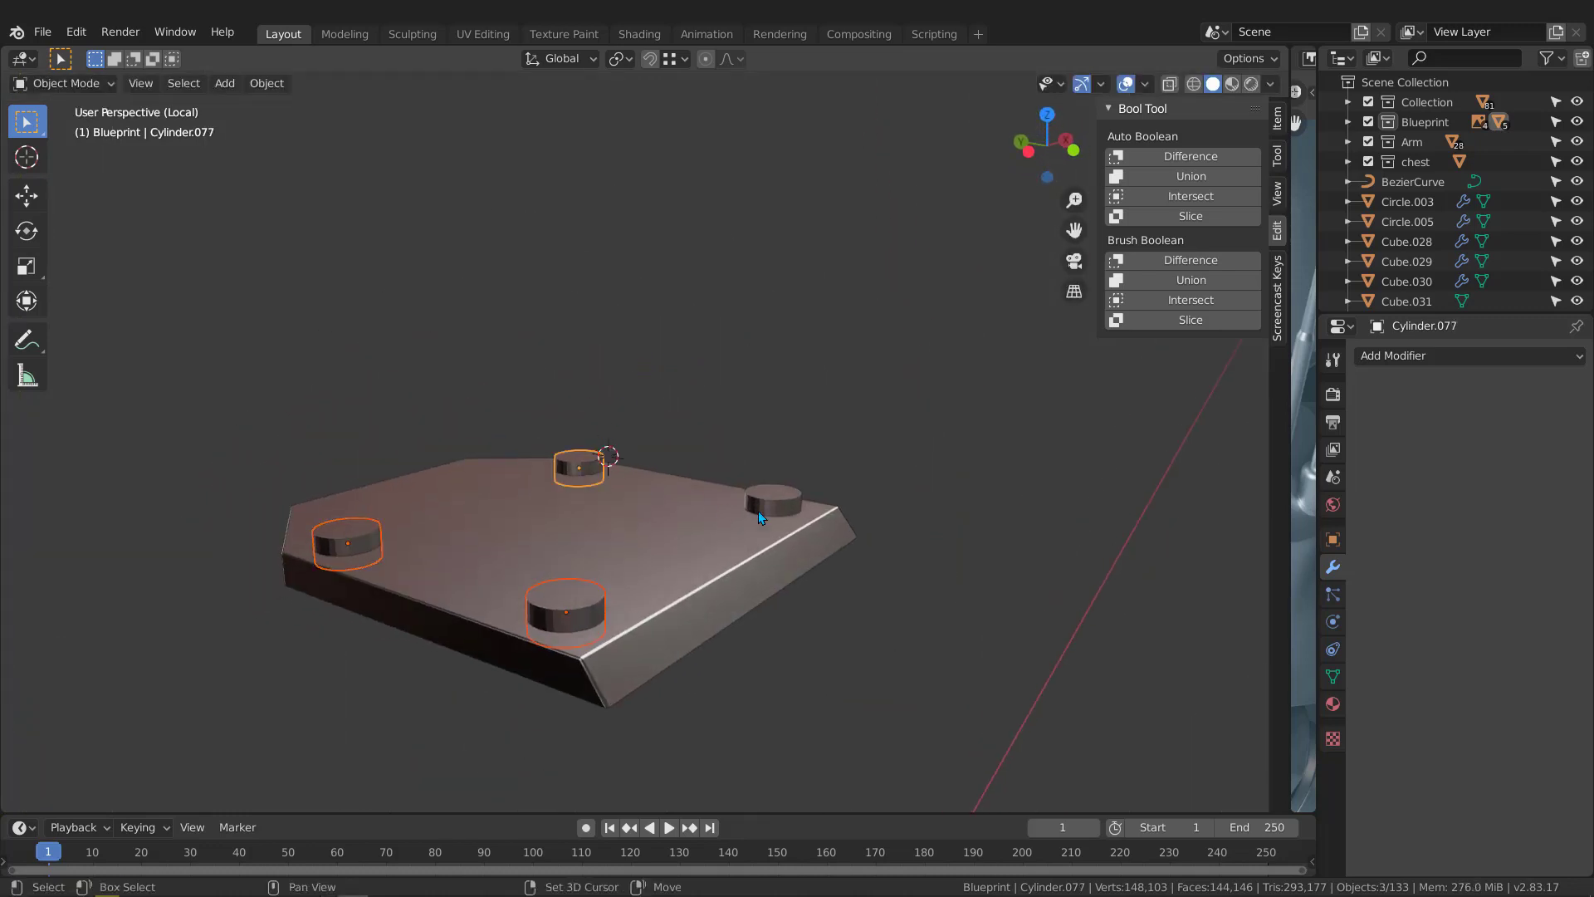
scroll(515, 566, "up", 1)
middle_click_drag(515, 566, 635, 502, "shift")
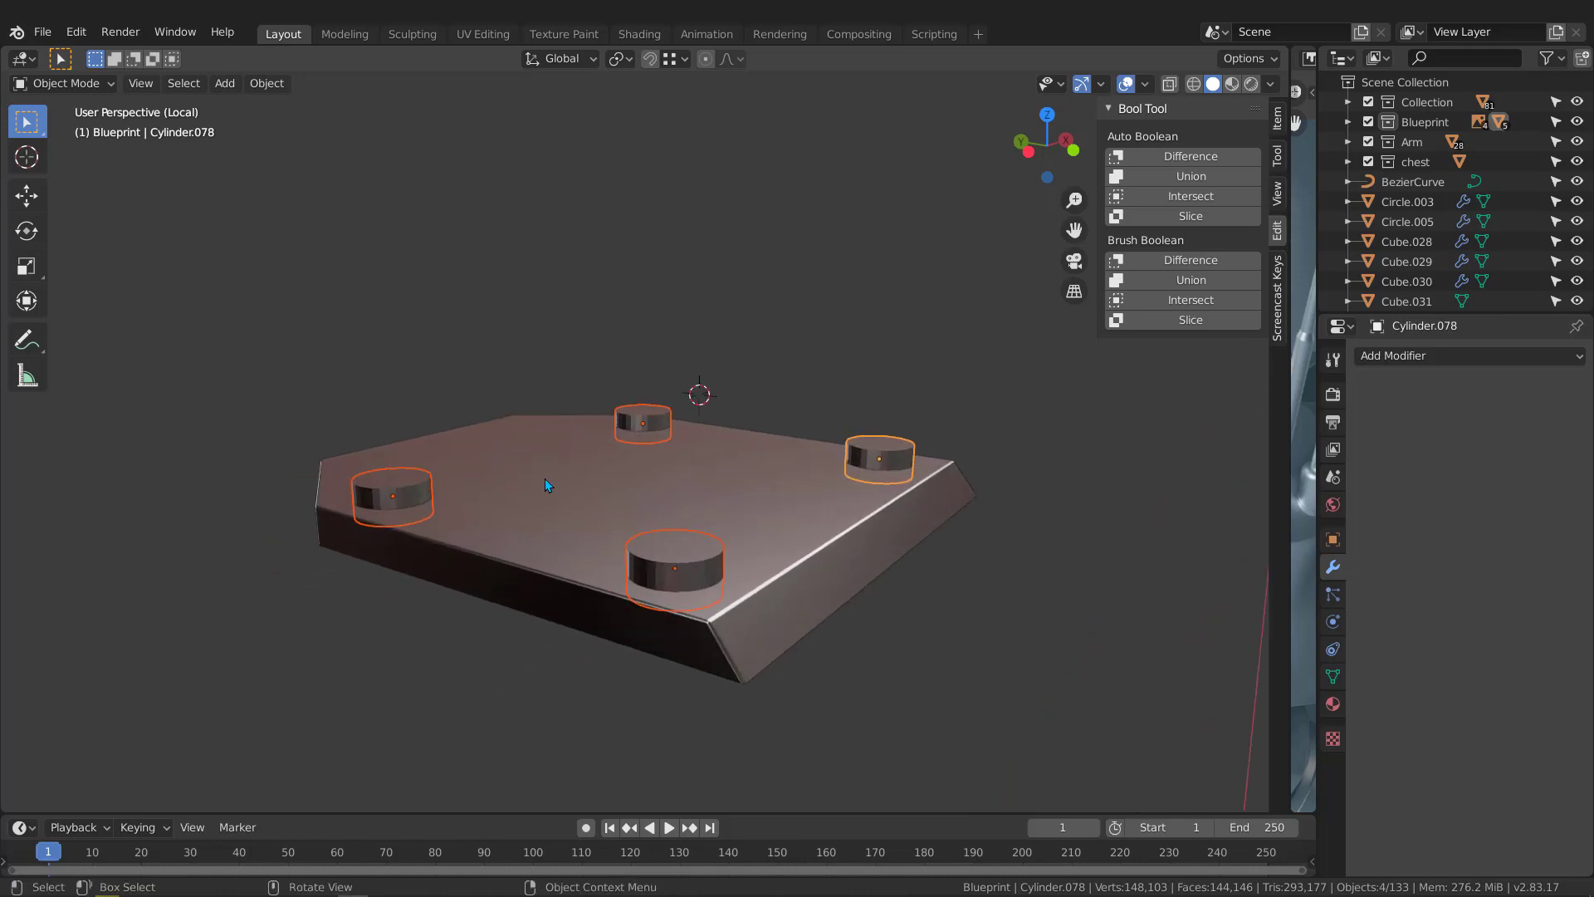
left_click(575, 523, "shift")
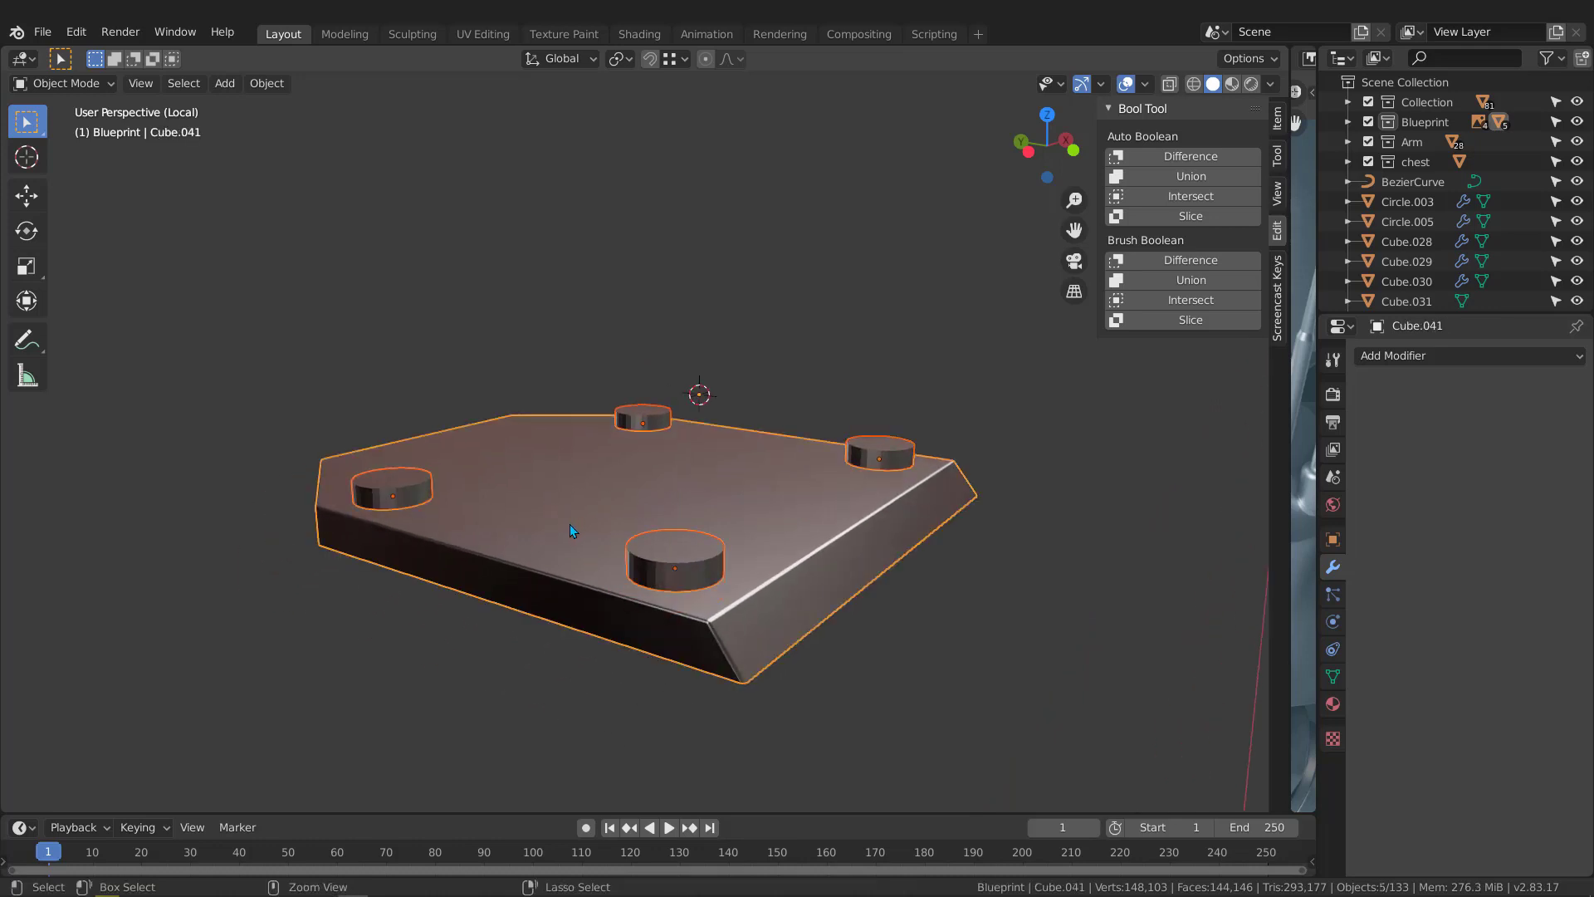
key("ctrl+KP_Subtract")
Apply the four cylinder booleans permanently to the plate's mesh
middle_click_drag(490, 493, 560, 476)
left_click_drag(374, 338, 953, 694)
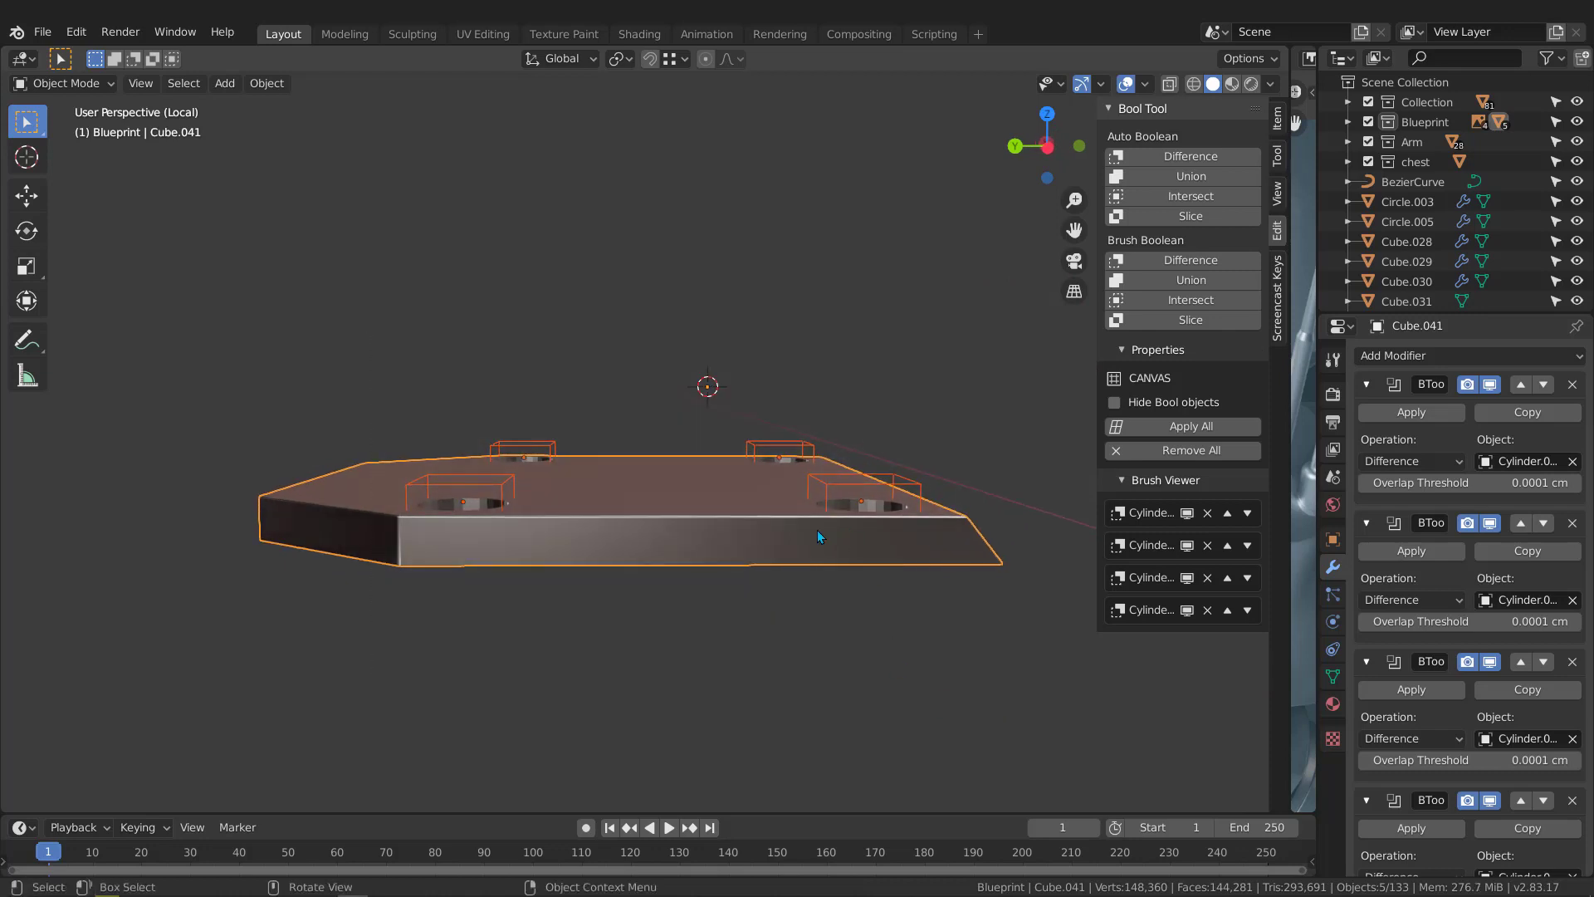
middle_click_drag(817, 529, 730, 461)
key("ctrl+a")
left_click(611, 535)
Delete the leftover wireframe cylinder cutters around the plate's four recesses
left_click(786, 463)
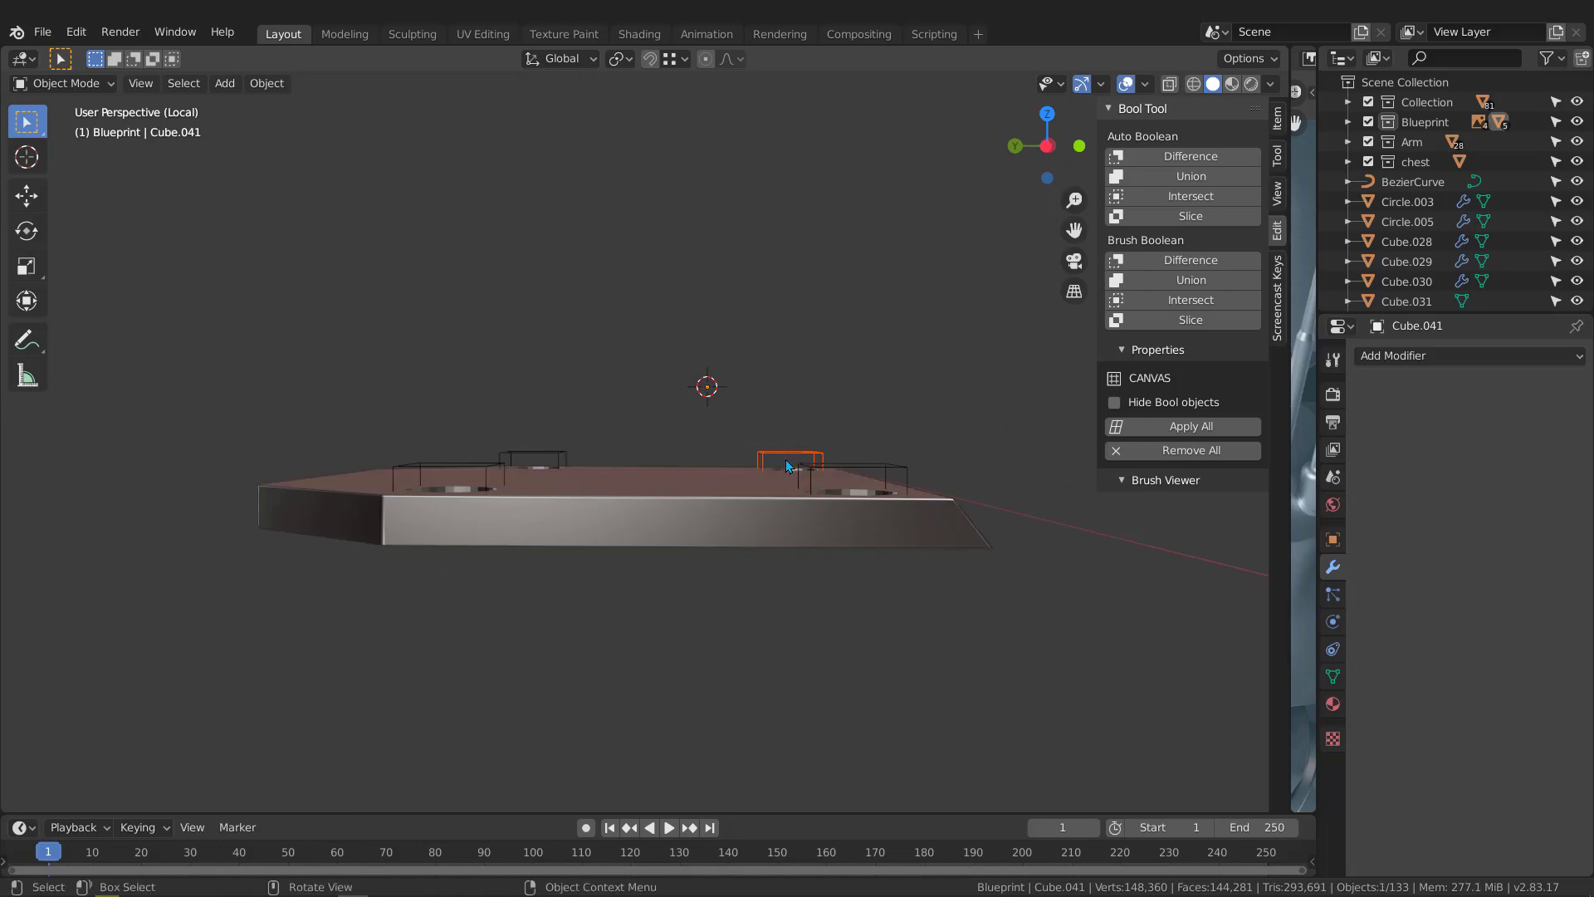
key("Delete")
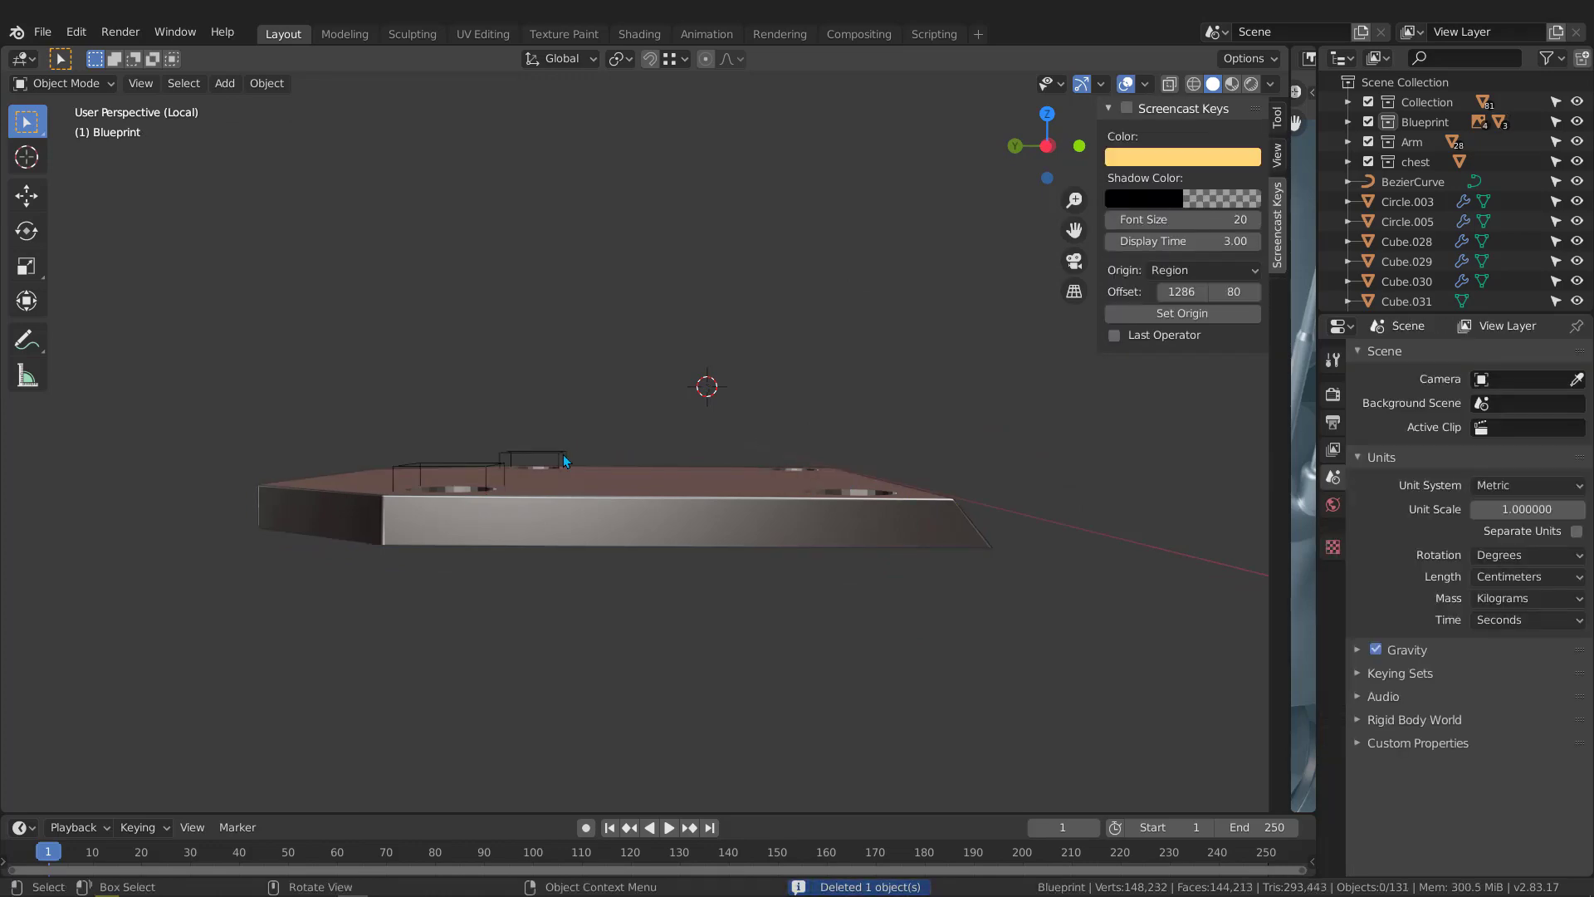
left_click(563, 455)
key("Delete")
left_click(456, 465)
key("Delete")
Select the plate with the four recesses and shade it smooth
middle_click_drag(793, 456, 721, 474)
left_click(721, 472)
scroll(838, 544, "up", 3)
middle_click_drag(847, 553, 739, 542)
scroll(754, 529, "up", 1)
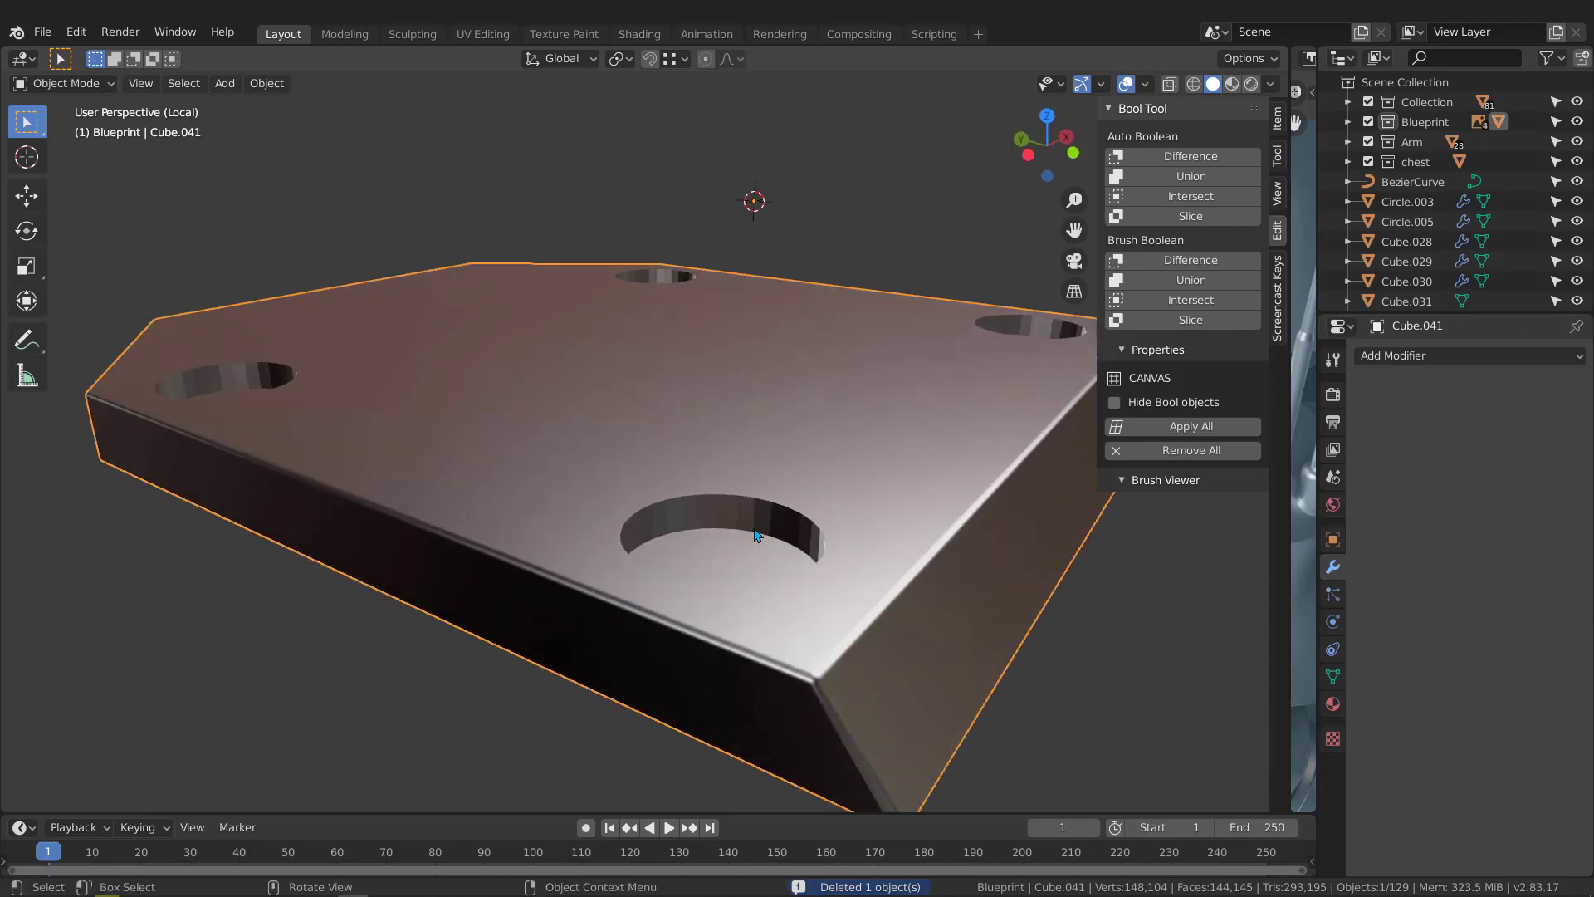
right_click(733, 462)
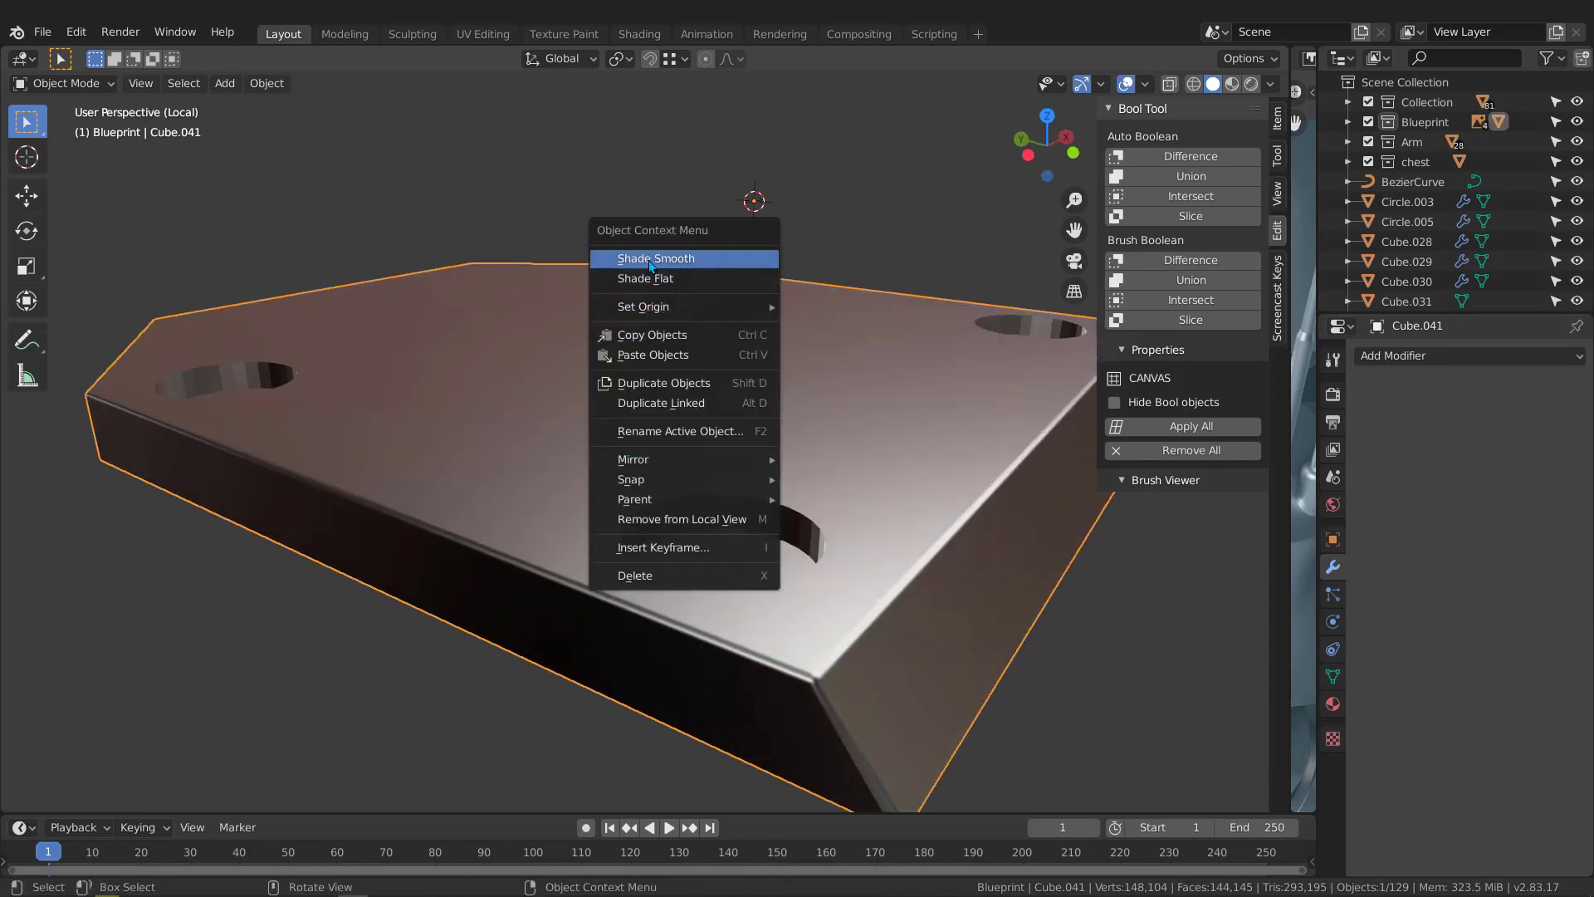
left_click(674, 259)
Clear the plate mesh's custom split normals data
left_click(1332, 677)
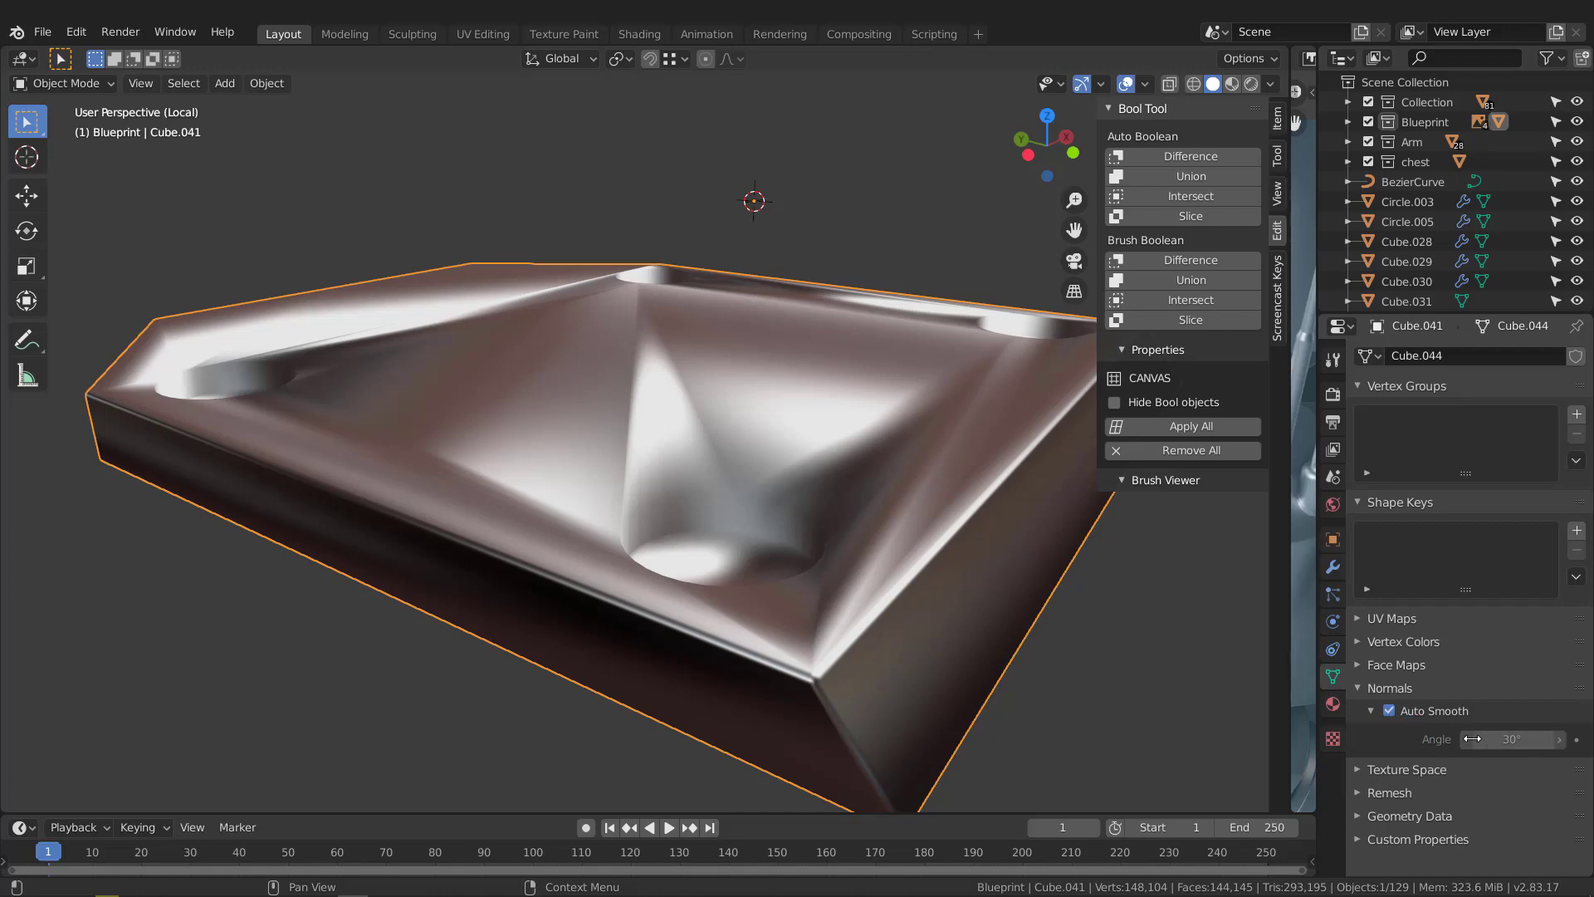
mouse_move(779, 533)
middle_mouse_down()
mouse_move(762, 555)
mouse_move(784, 554)
middle_mouse_up()
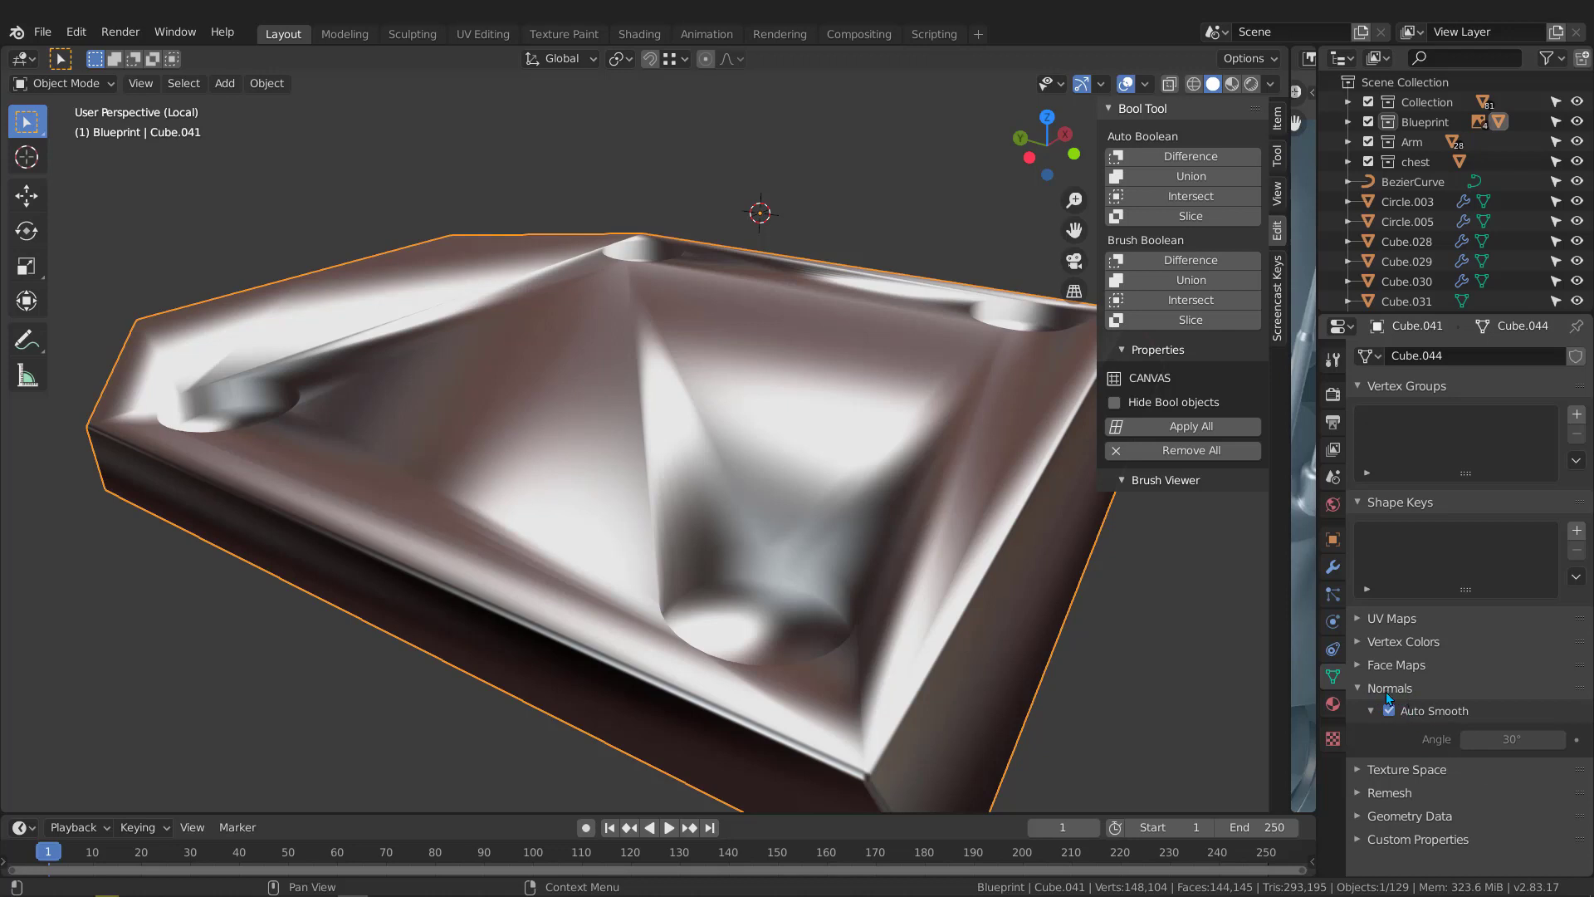
left_click(1358, 816)
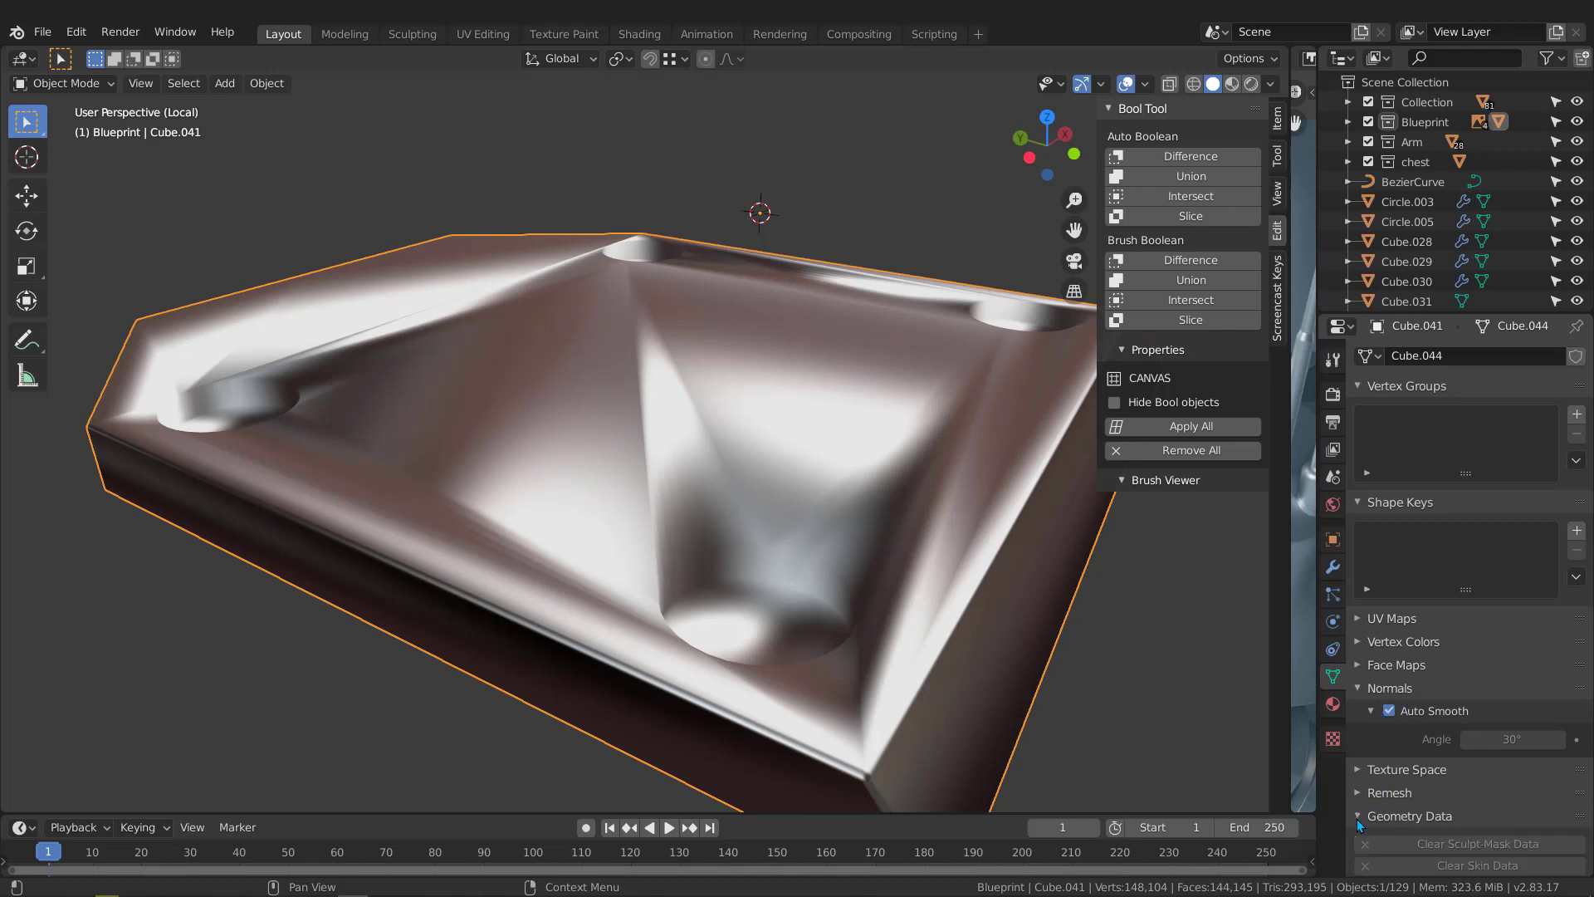
scroll(1358, 819, "down", 2)
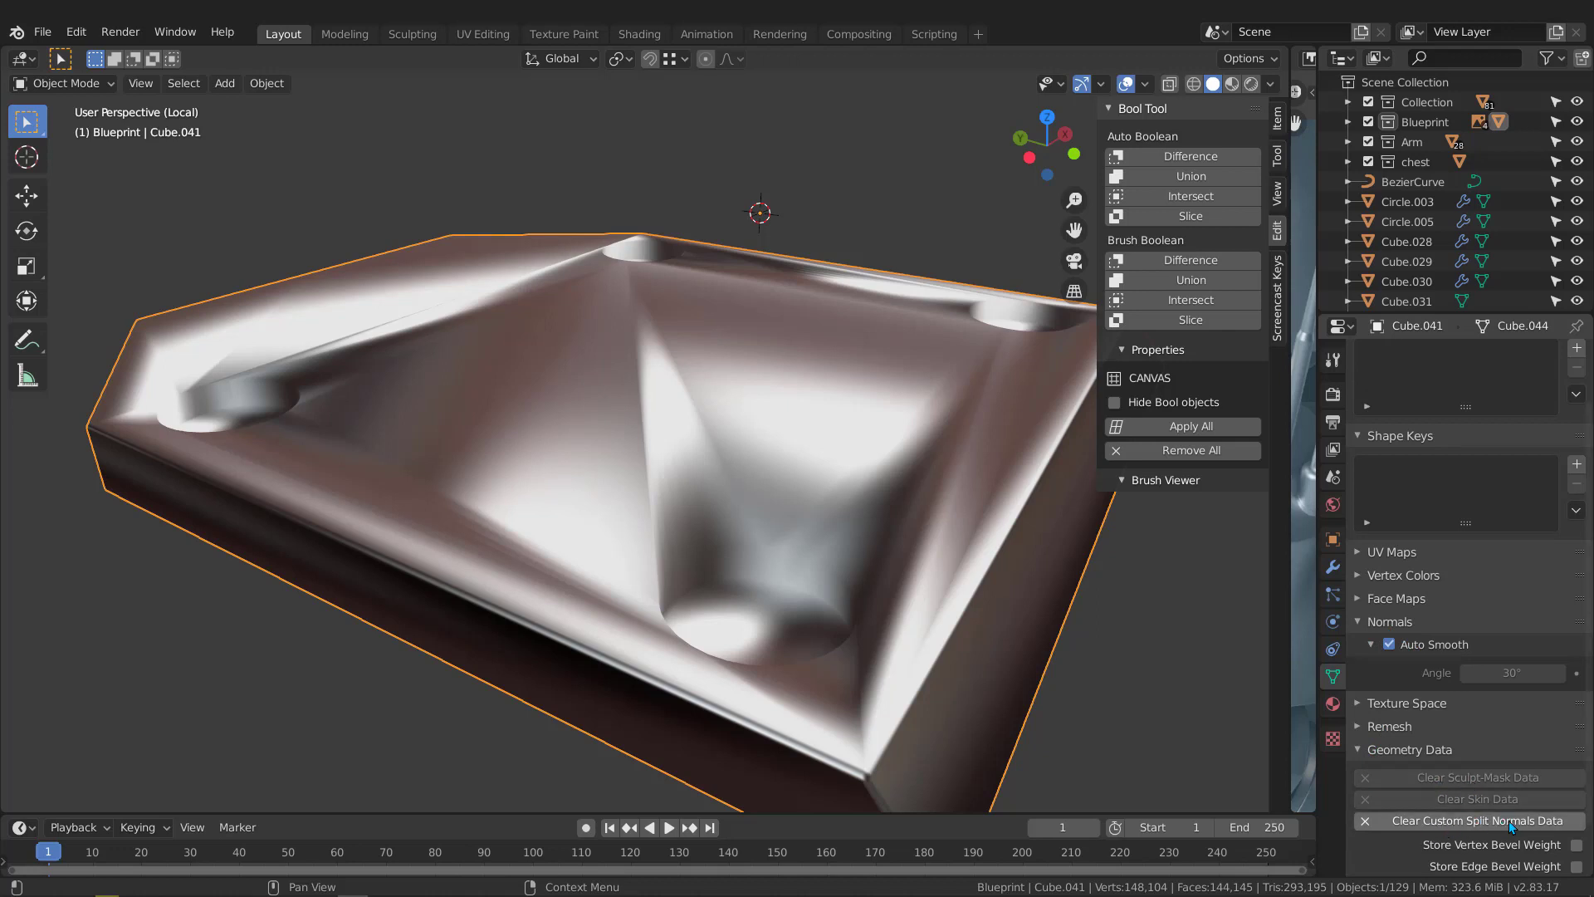
left_click(1481, 819)
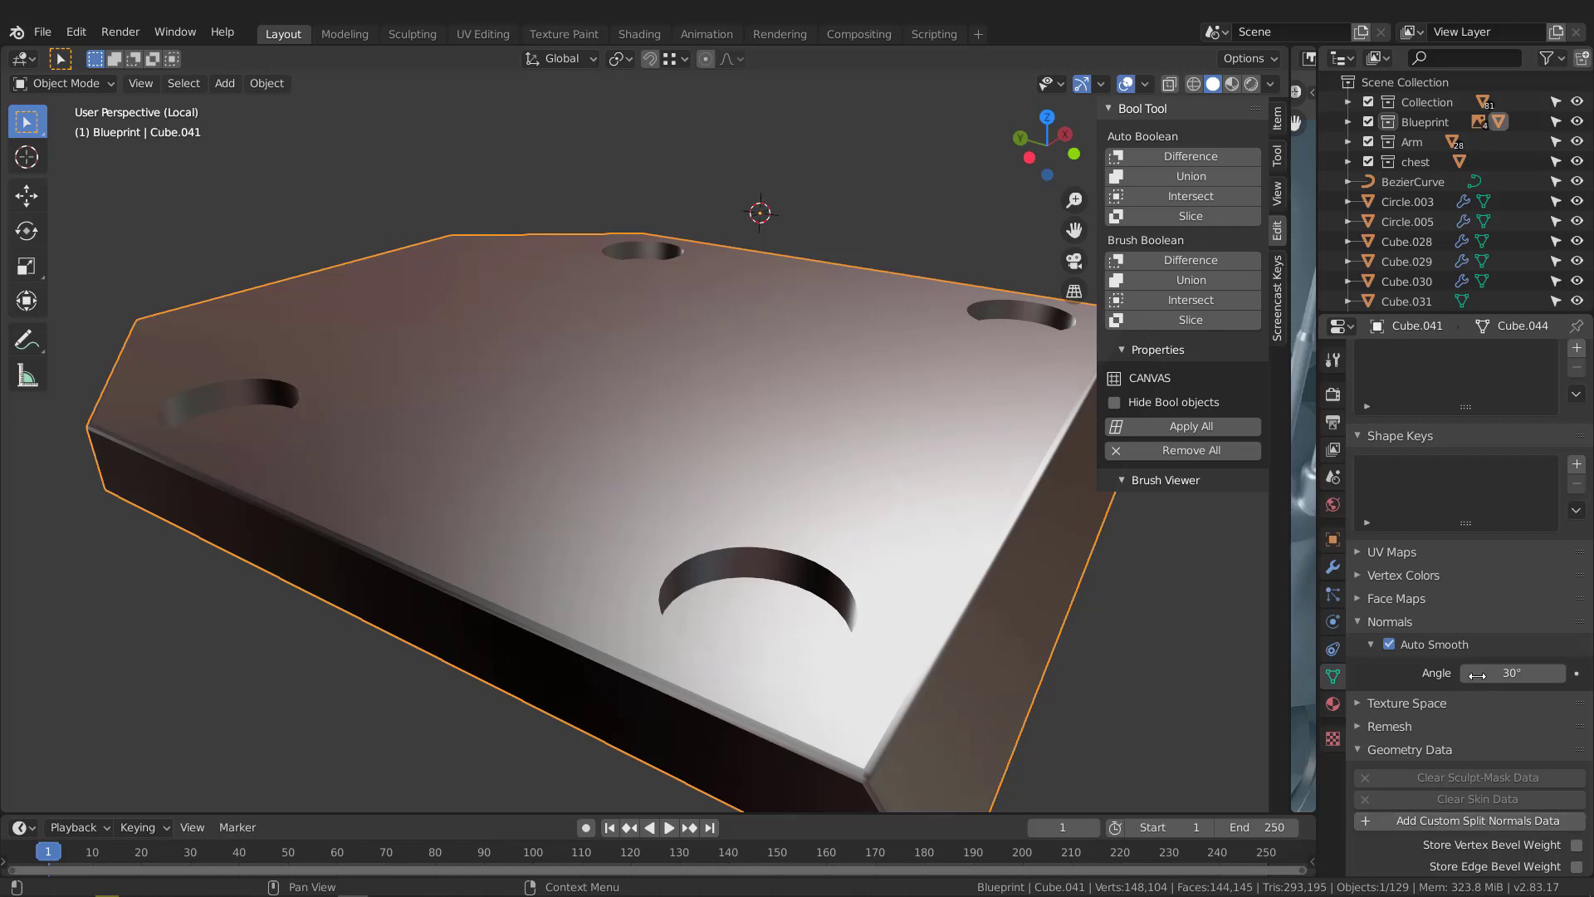
Examine the plate's shading around its edges and recesses, comparing Auto Smooth off and on
middle_click_drag(622, 490, 800, 667)
left_click(800, 661)
scroll(573, 661, "up", 7)
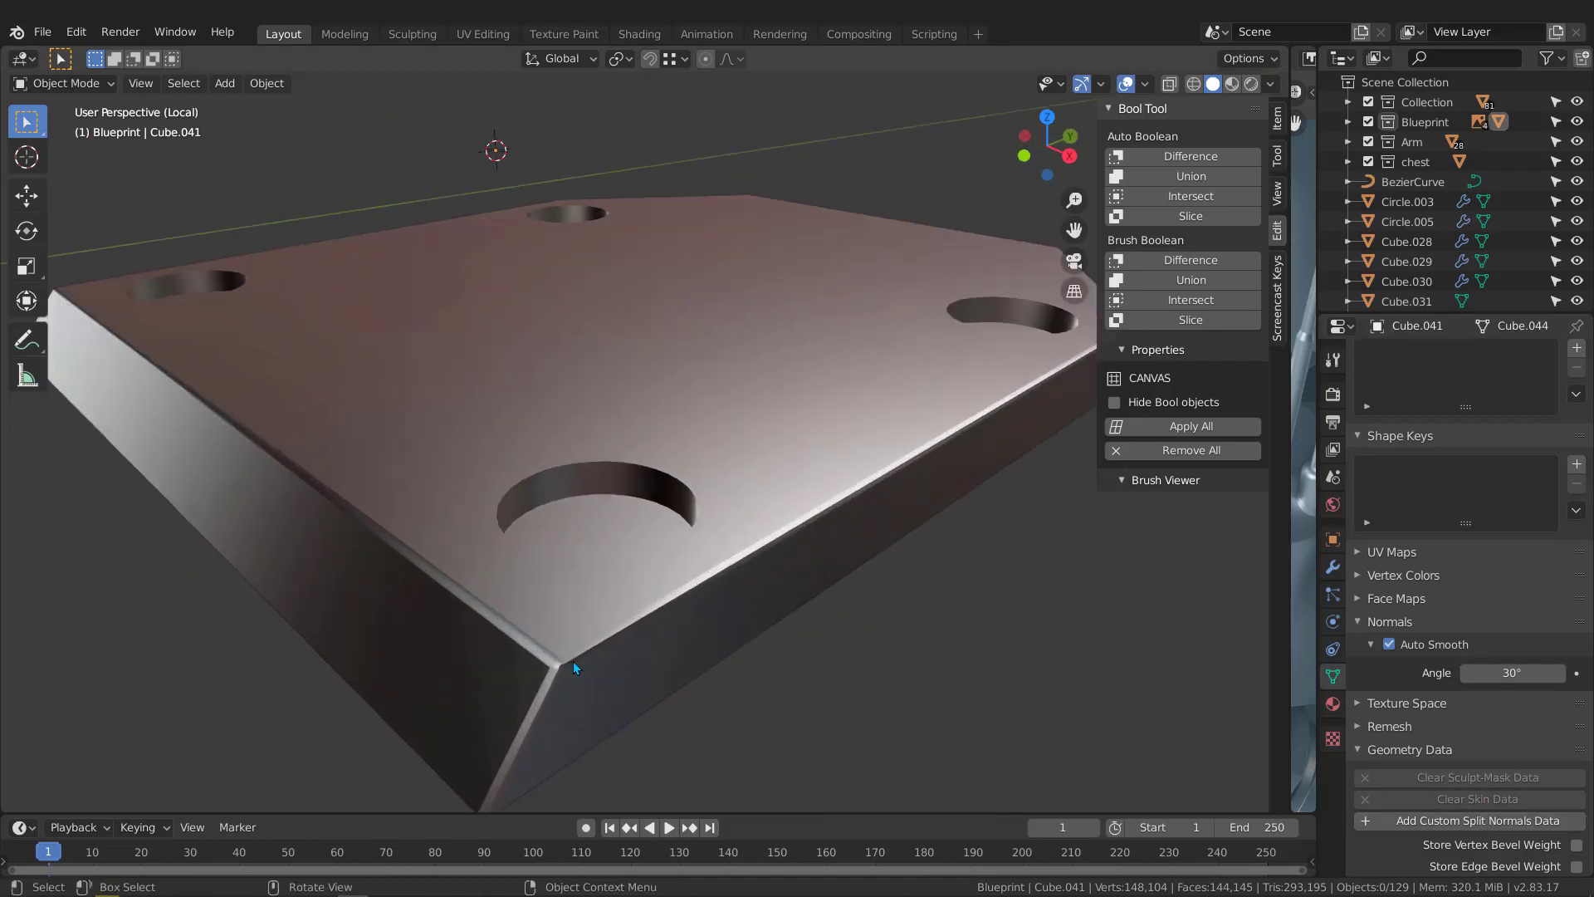
left_click(581, 608)
scroll(592, 602, "down", 6)
middle_click_drag(593, 603, 797, 622)
left_click(1391, 644)
left_click(1391, 644)
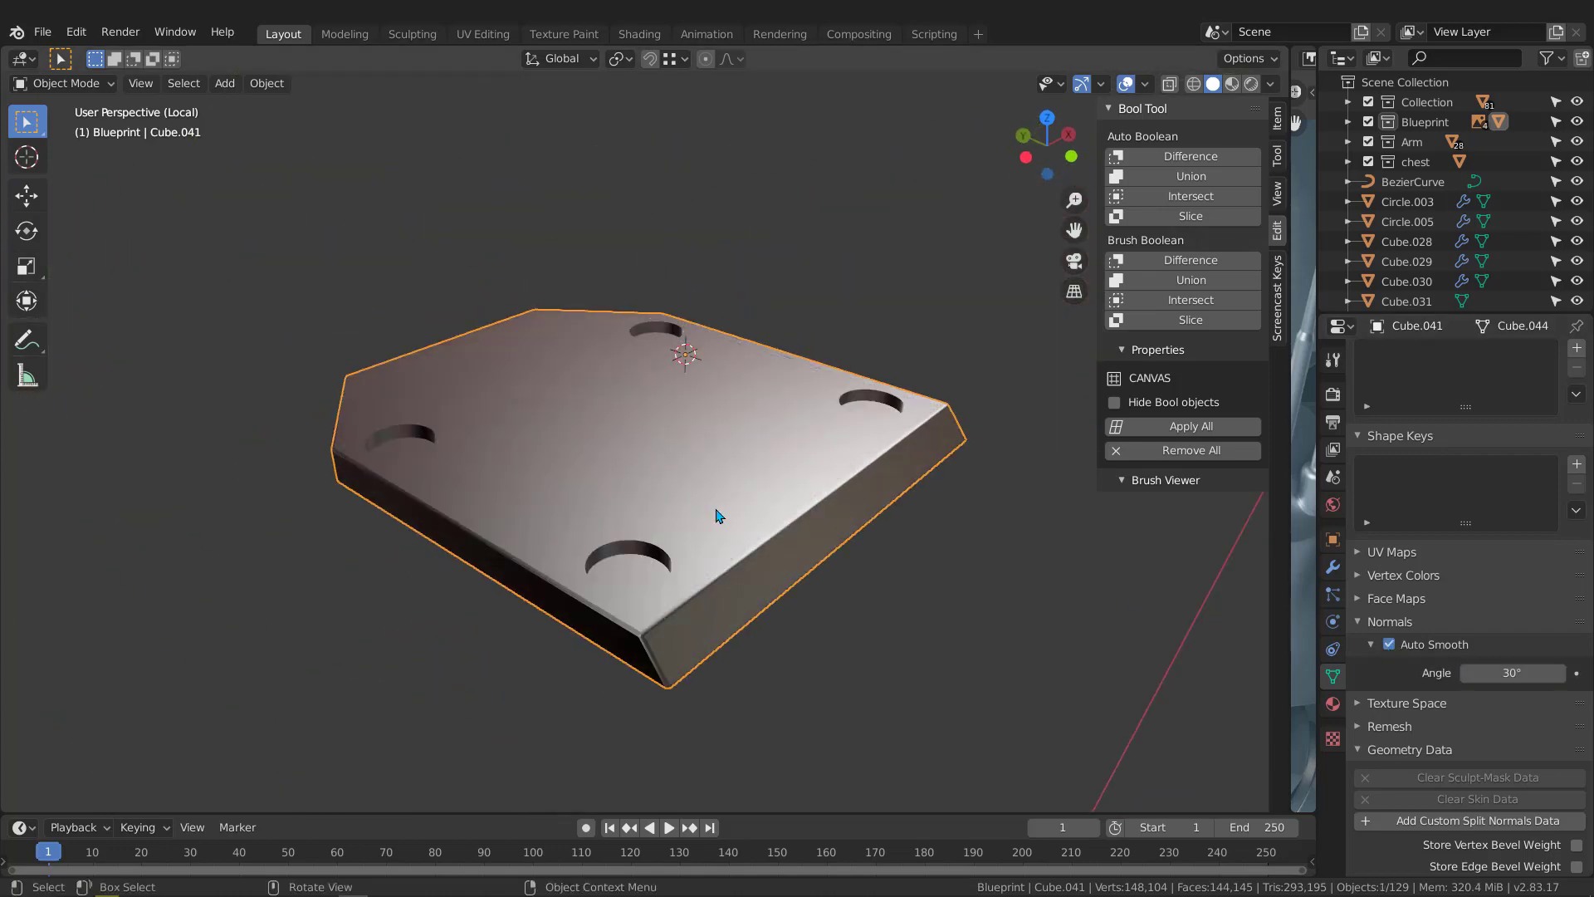
middle_click_drag(719, 508, 427, 506)
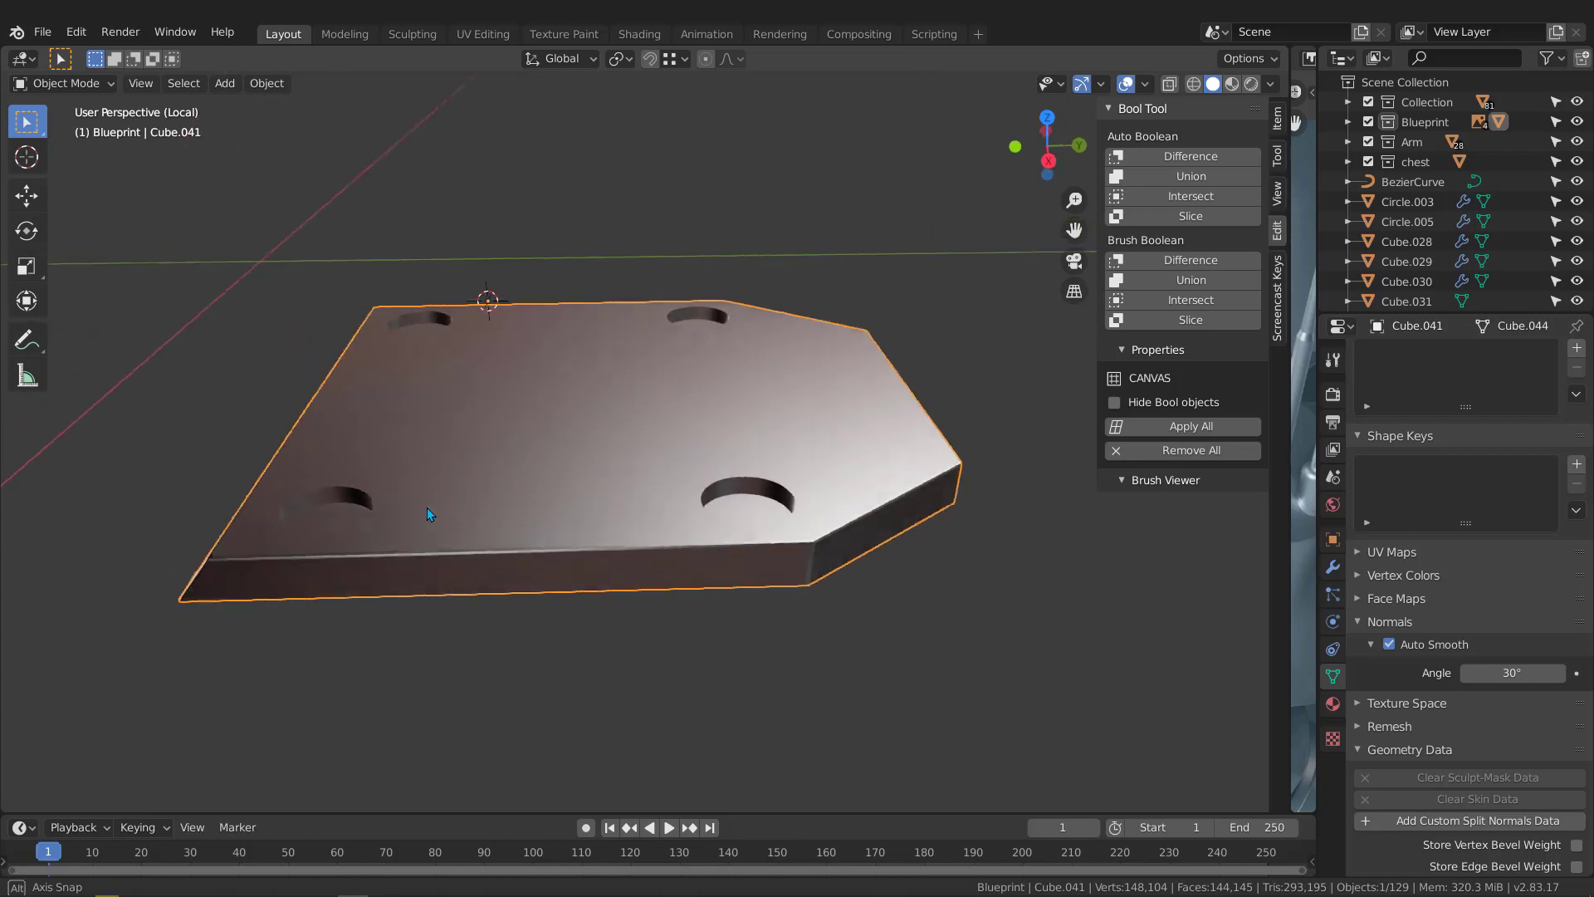
Apply Visual Geometry to Mesh to the plate and deselect it
left_click(1334, 567)
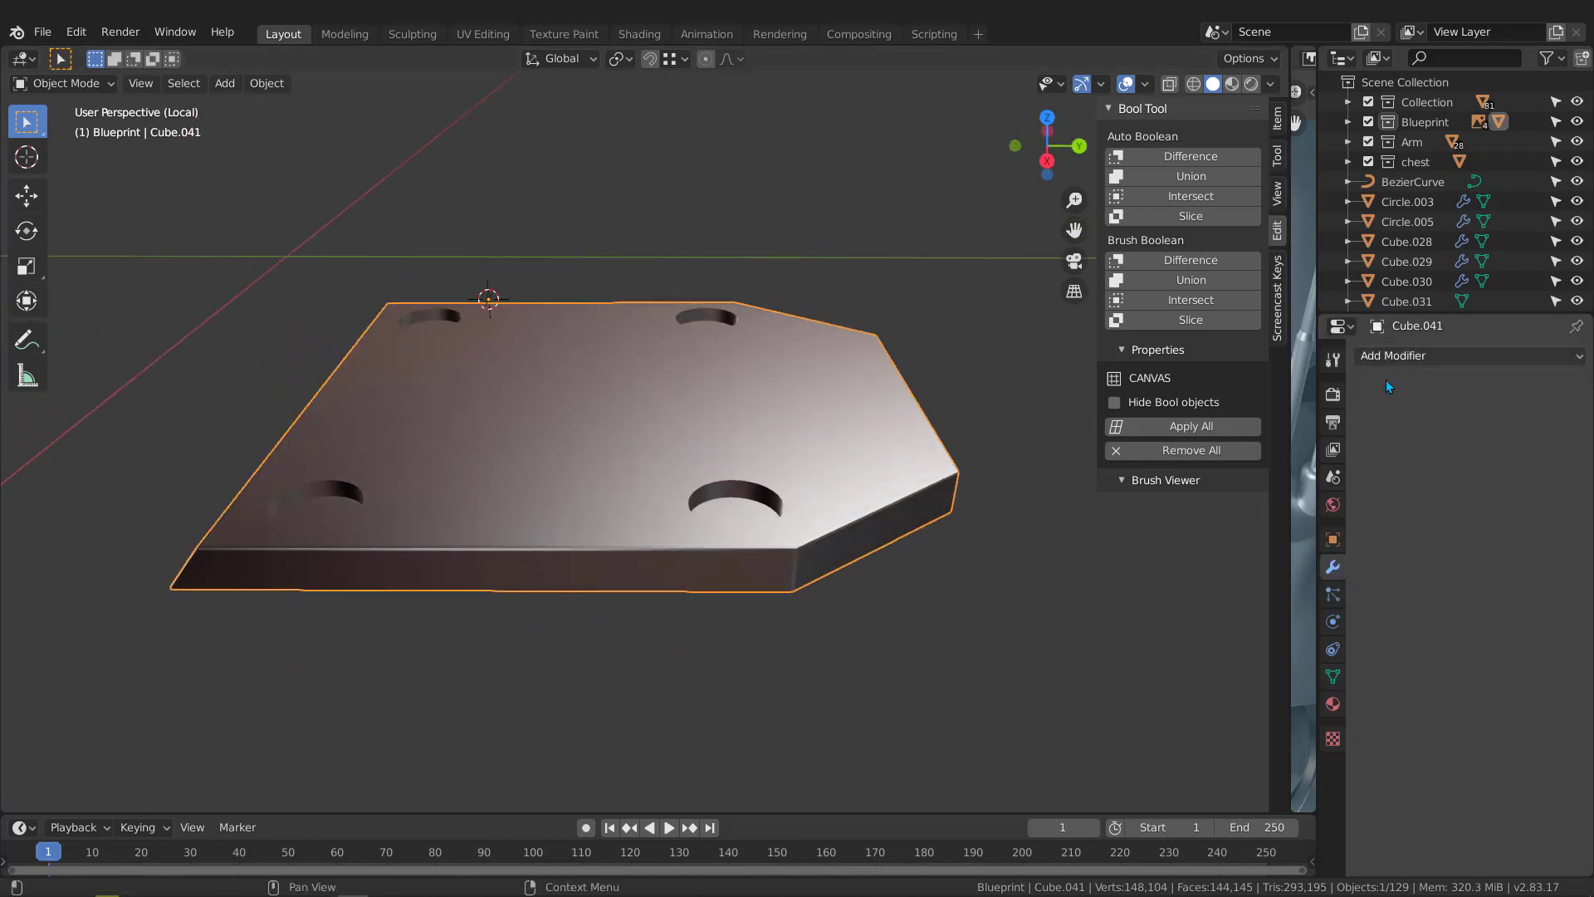
scroll(817, 546, "up", 3)
middle_click_drag(816, 546, 964, 511)
scroll(626, 545, "up", 2)
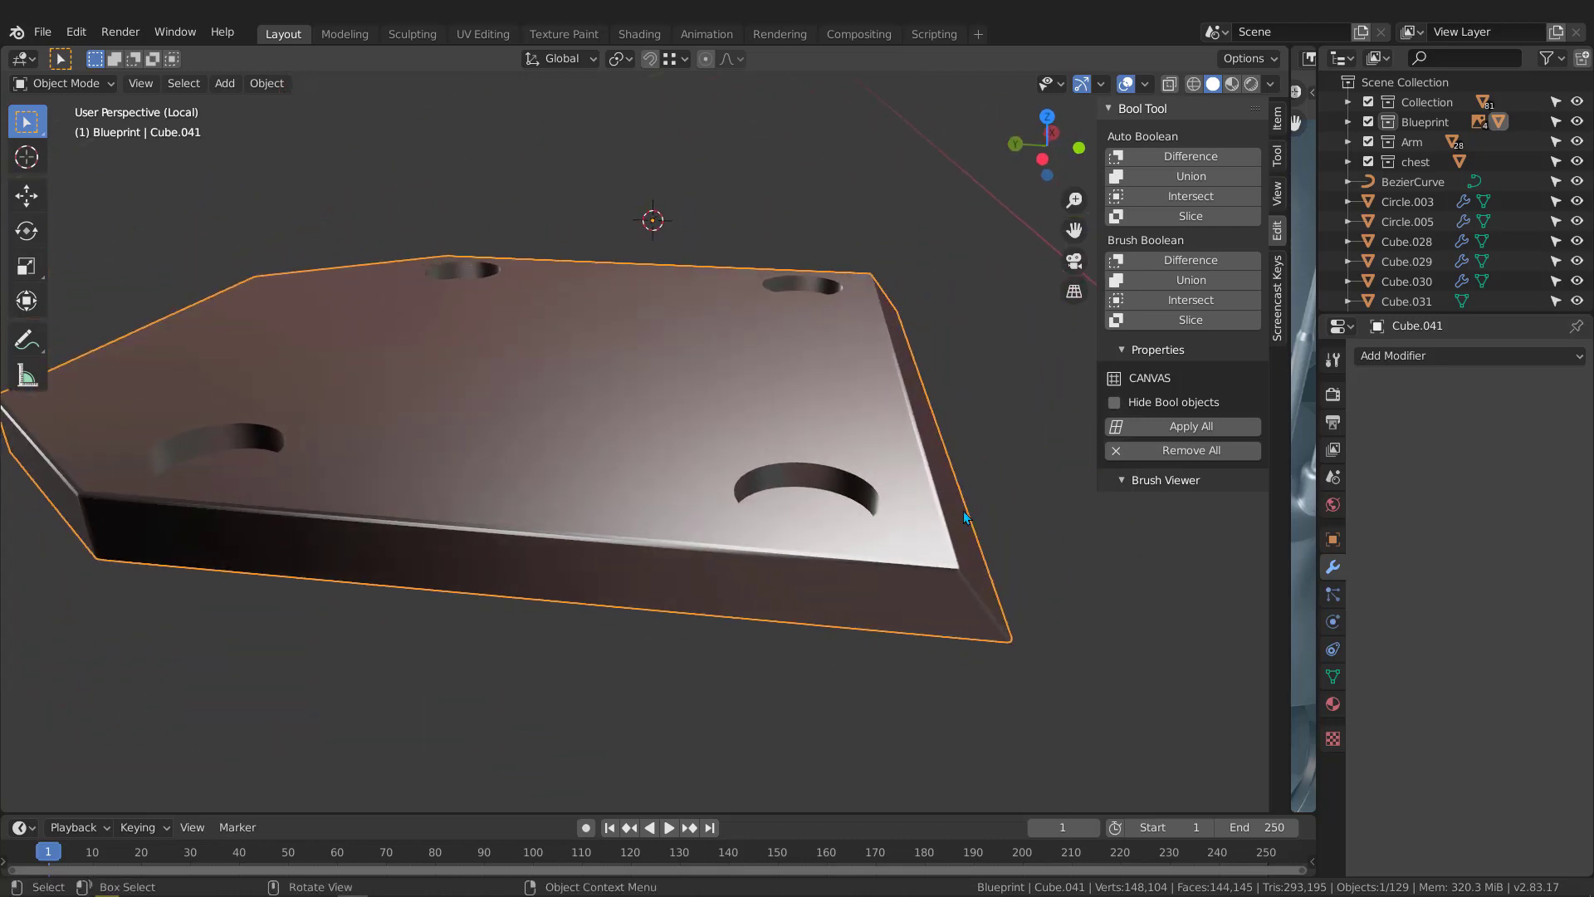
key("ctrl+a")
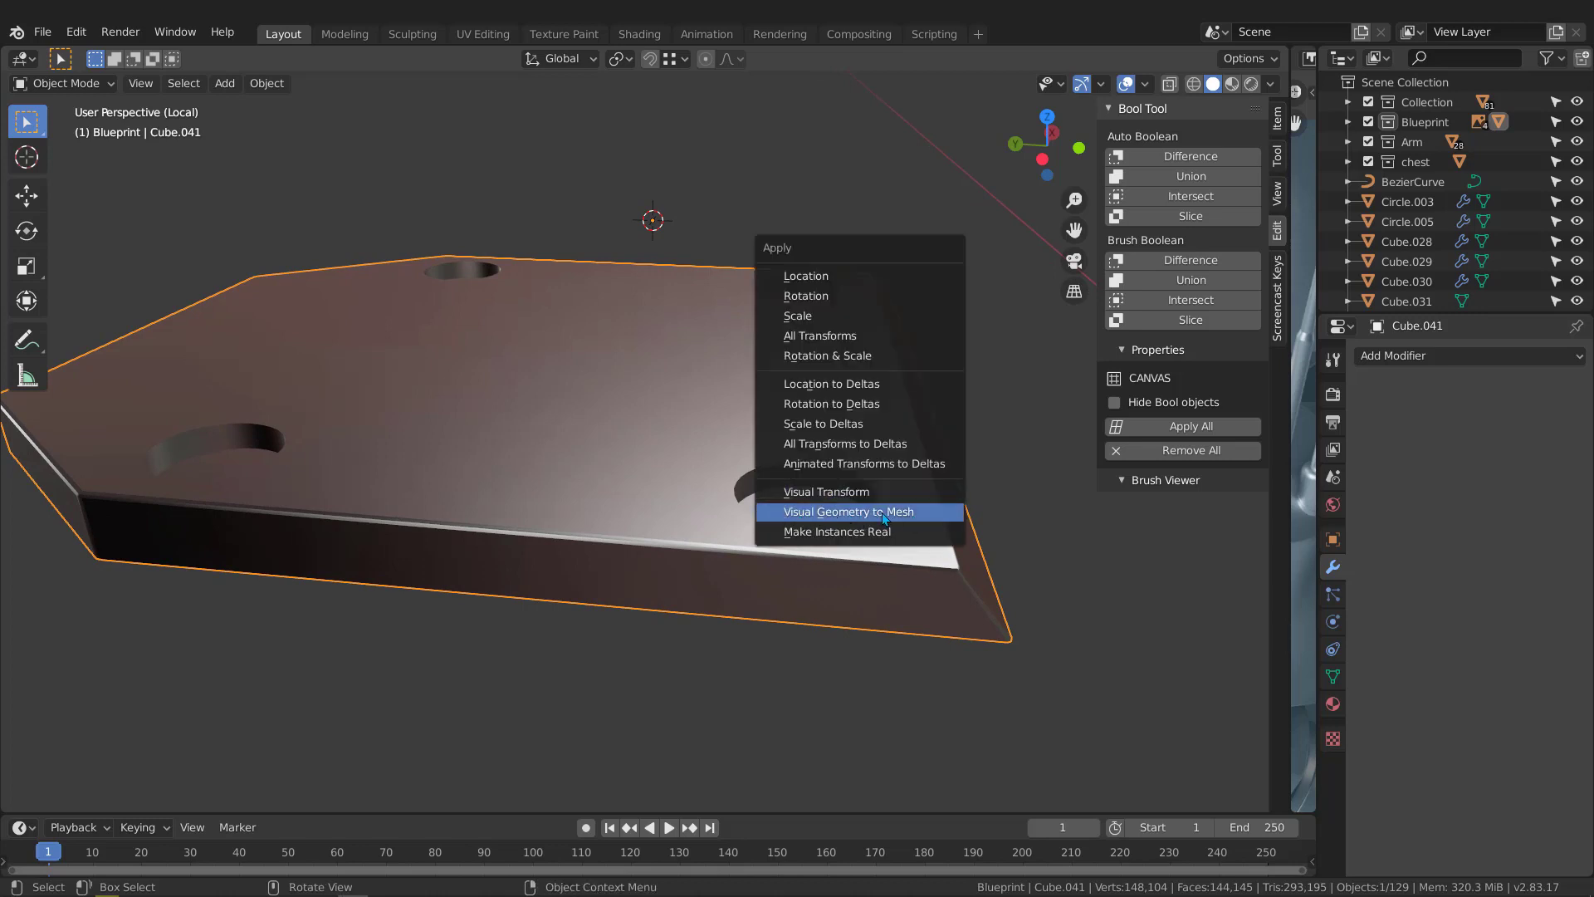
left_click(879, 519)
left_click(1074, 538)
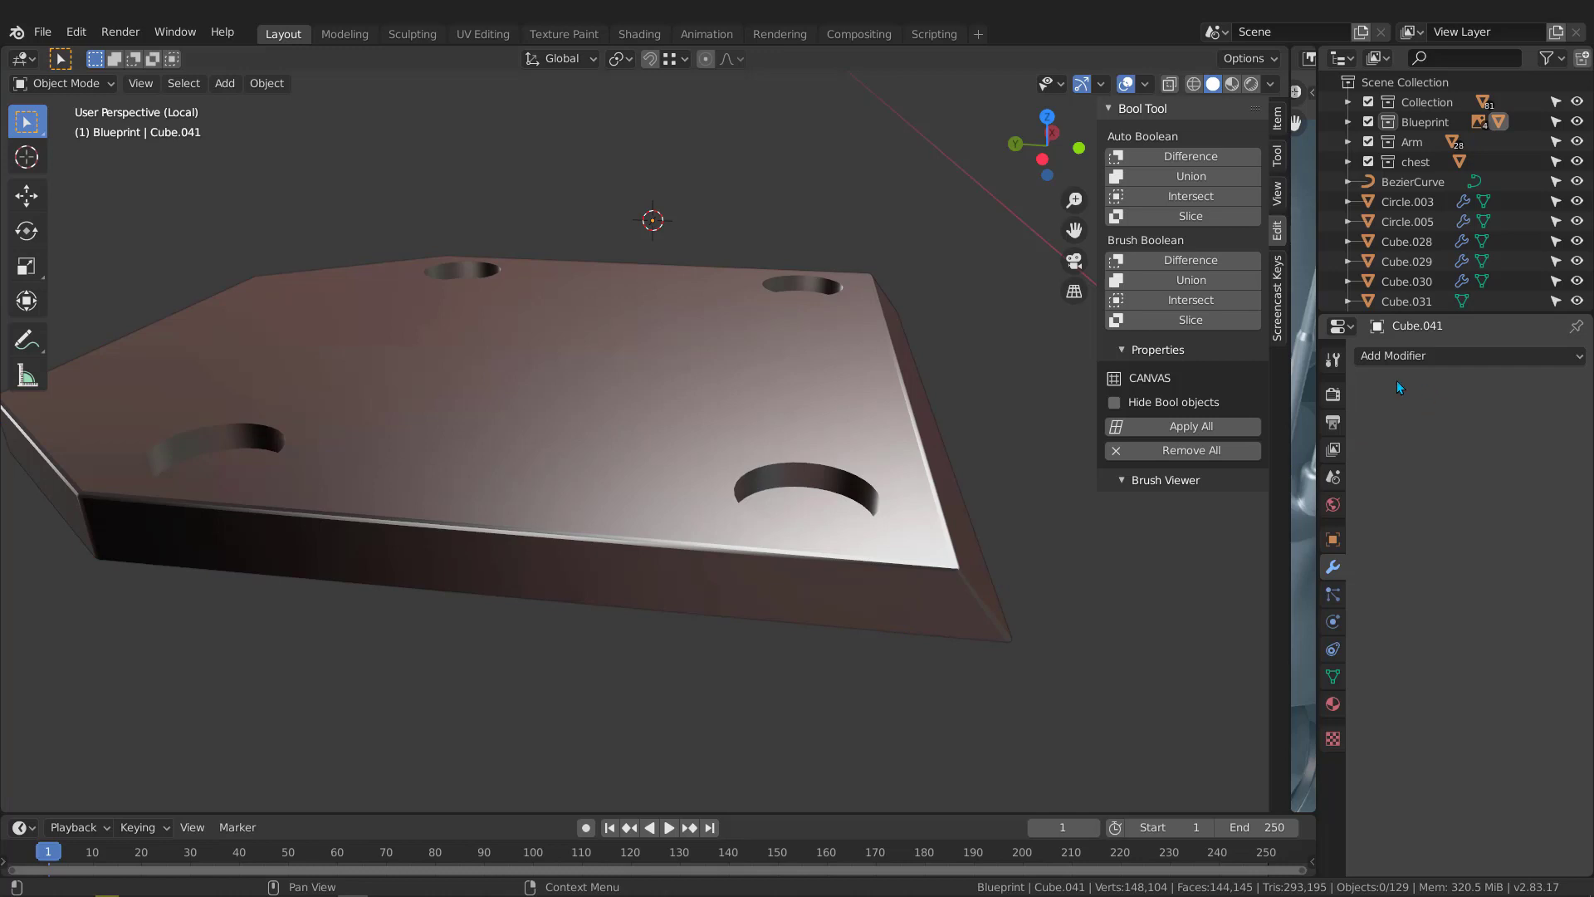
Undo the latest plate edits back to before its custom split normals were cleared
middle_click_drag(735, 421, 715, 414)
key("ctrl+z")
key("ctrl+z")
key("ctrl+shift+z")
key("ctrl+shift+z")
key("ctrl+z")
key("ctrl+z")
key("ctrl+z")
key("ctrl+z")
key("ctrl+z")
key("ctrl+z")
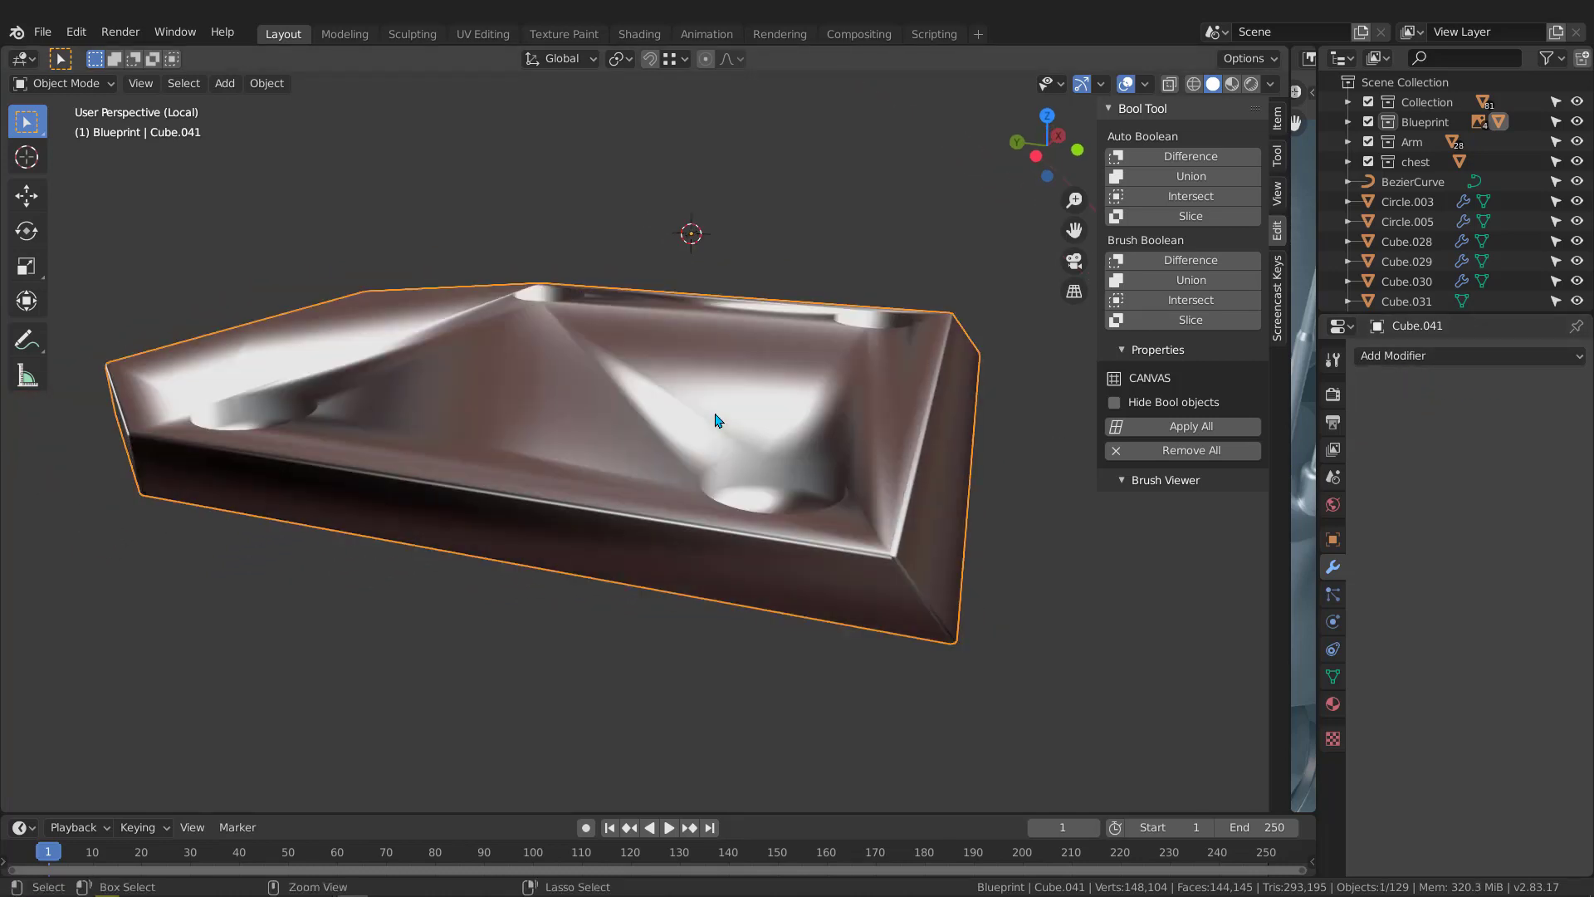
Undo the plate's mesh conversion and cutter deletions back to its four live Boolean cuts
key("ctrl+z")
key("ctrl+z")
key("ctrl+z")
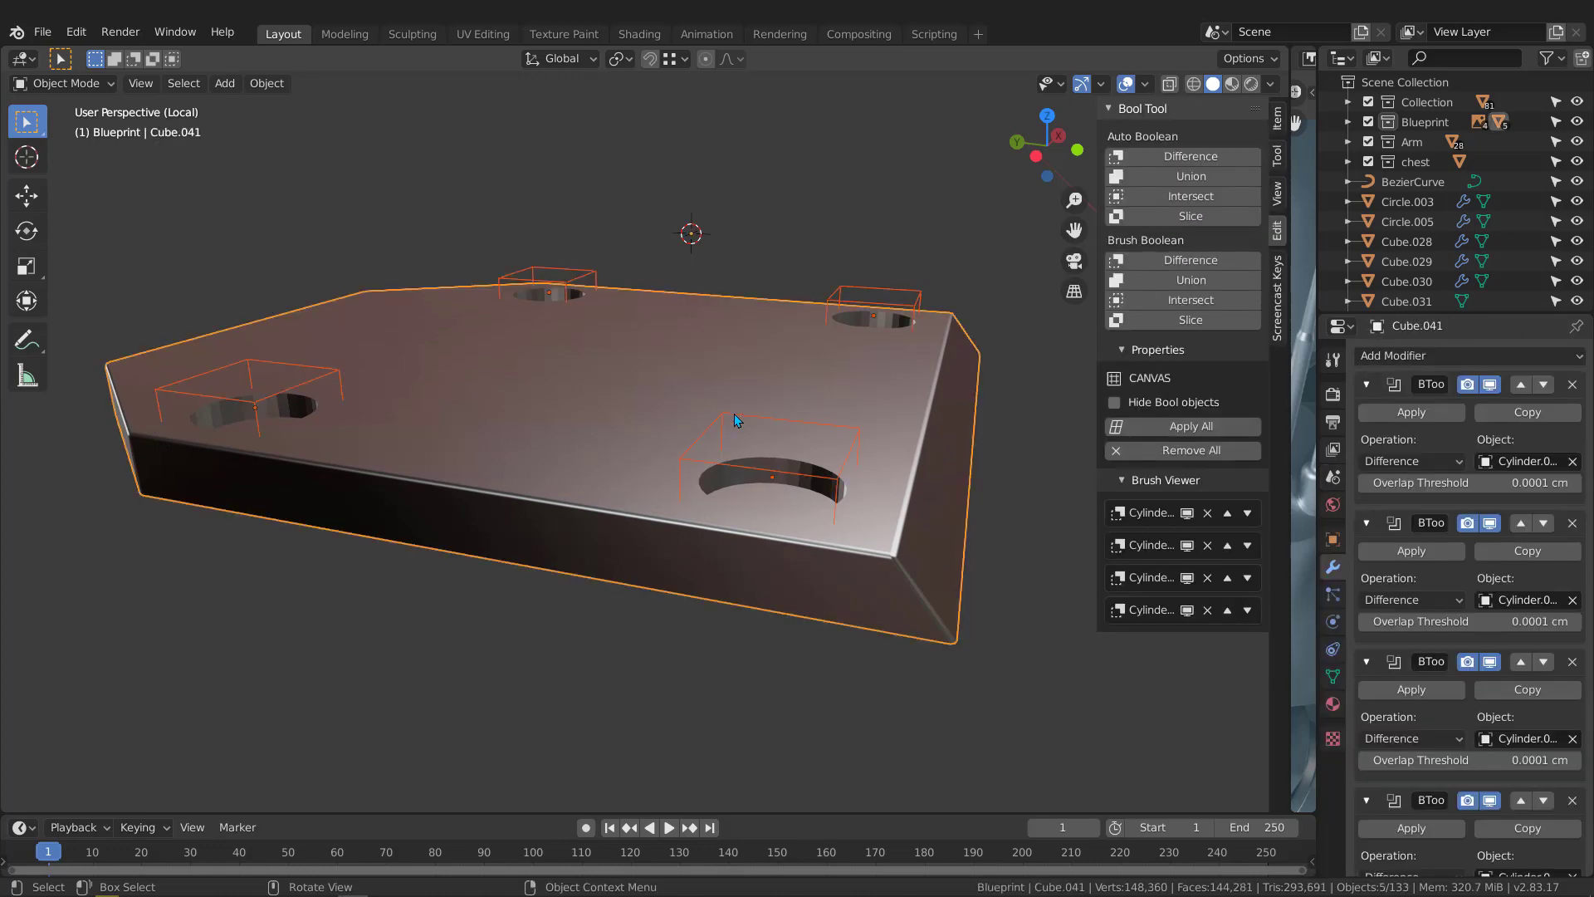
Apply the Boolean cut of the single cutter cylinder at the plate's far corner
middle_click_drag(739, 414, 746, 409)
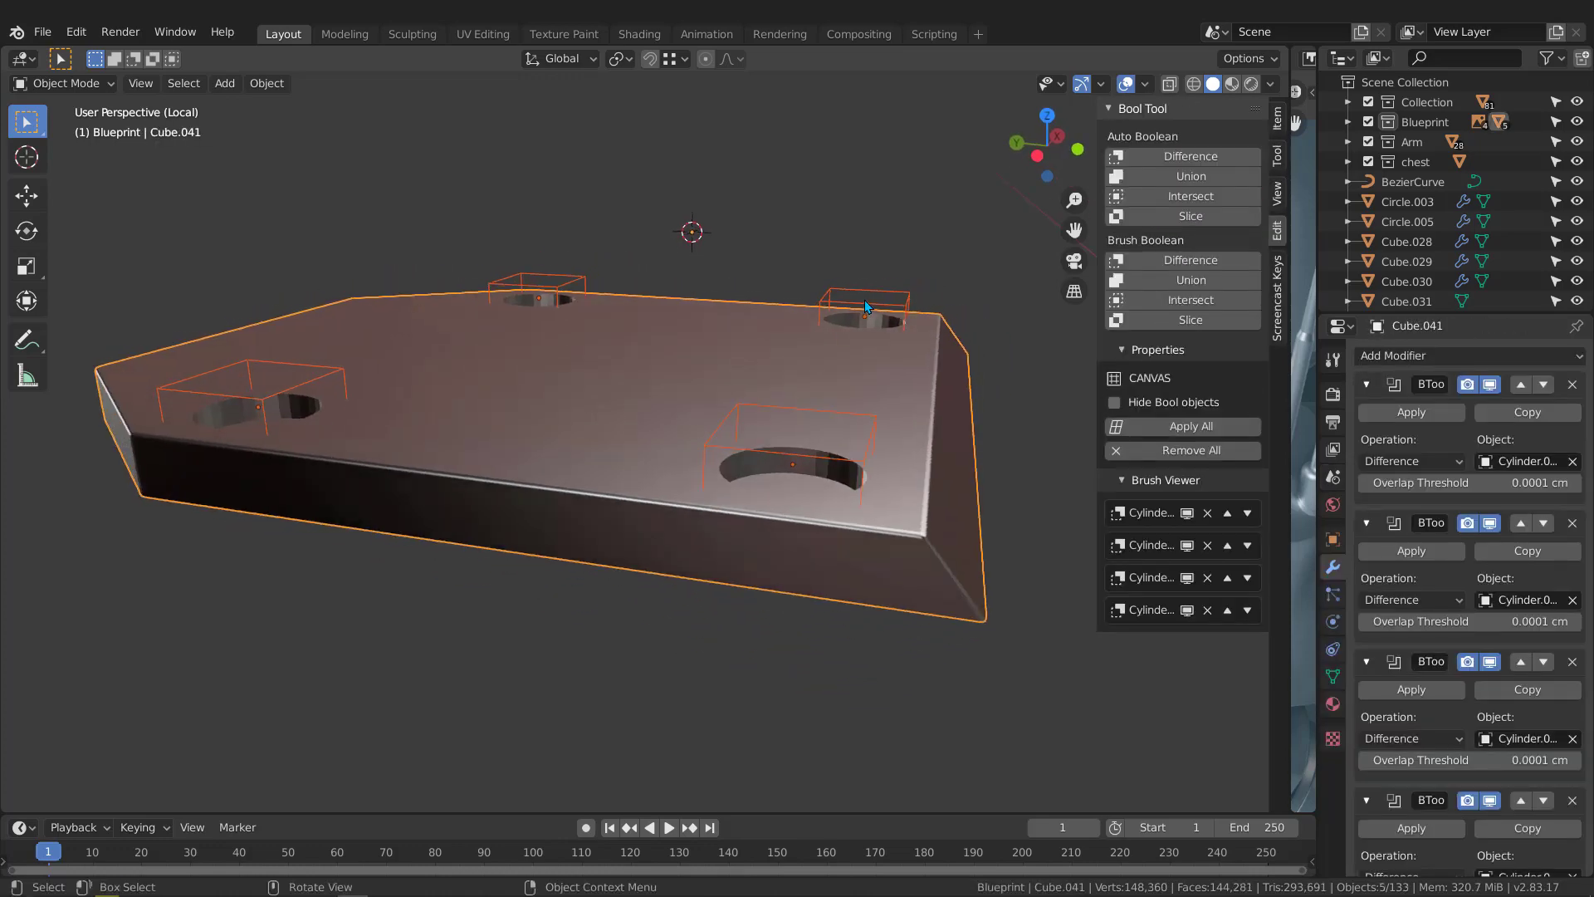
left_click(865, 298)
left_click(1192, 406)
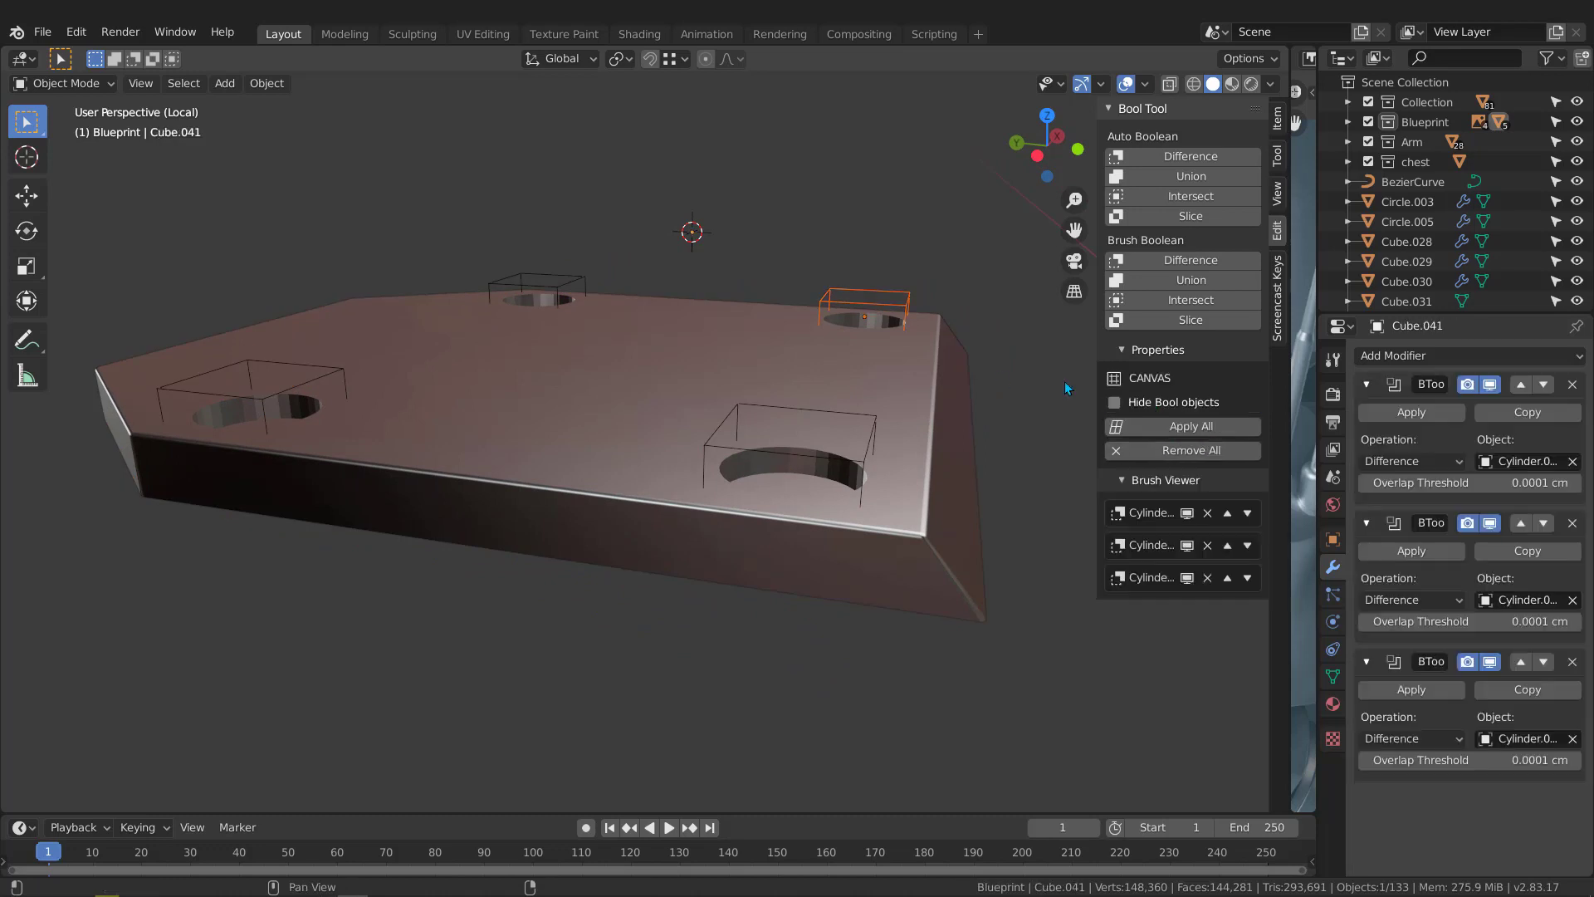
Try applying all of the plate's remaining Boolean cuts at once
left_click(586, 286)
left_click(827, 370)
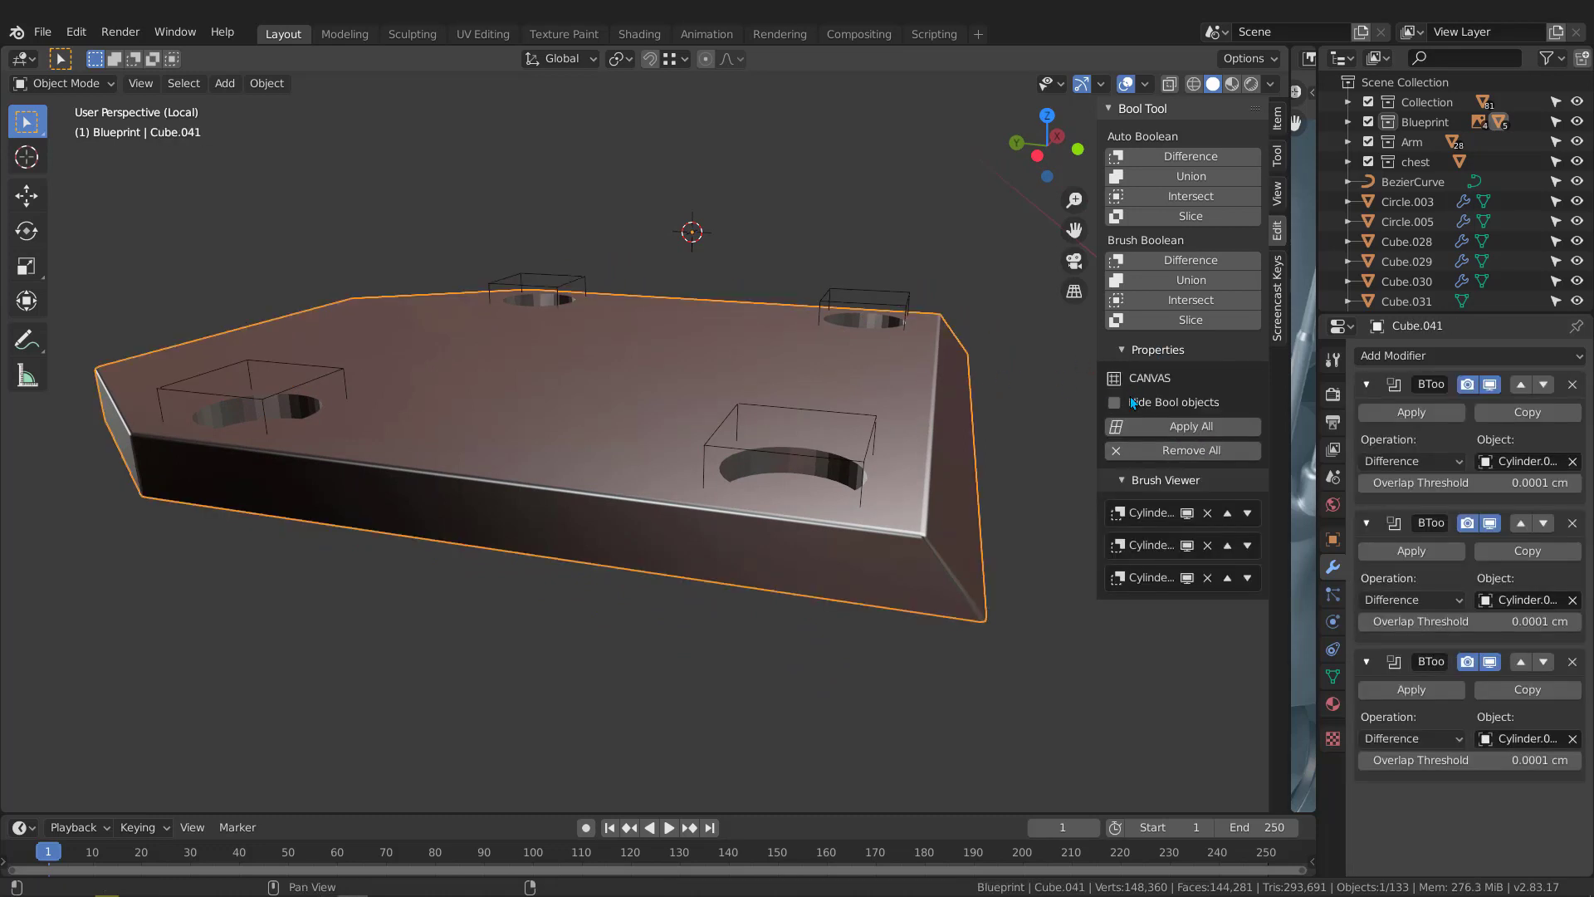
left_click(1185, 428)
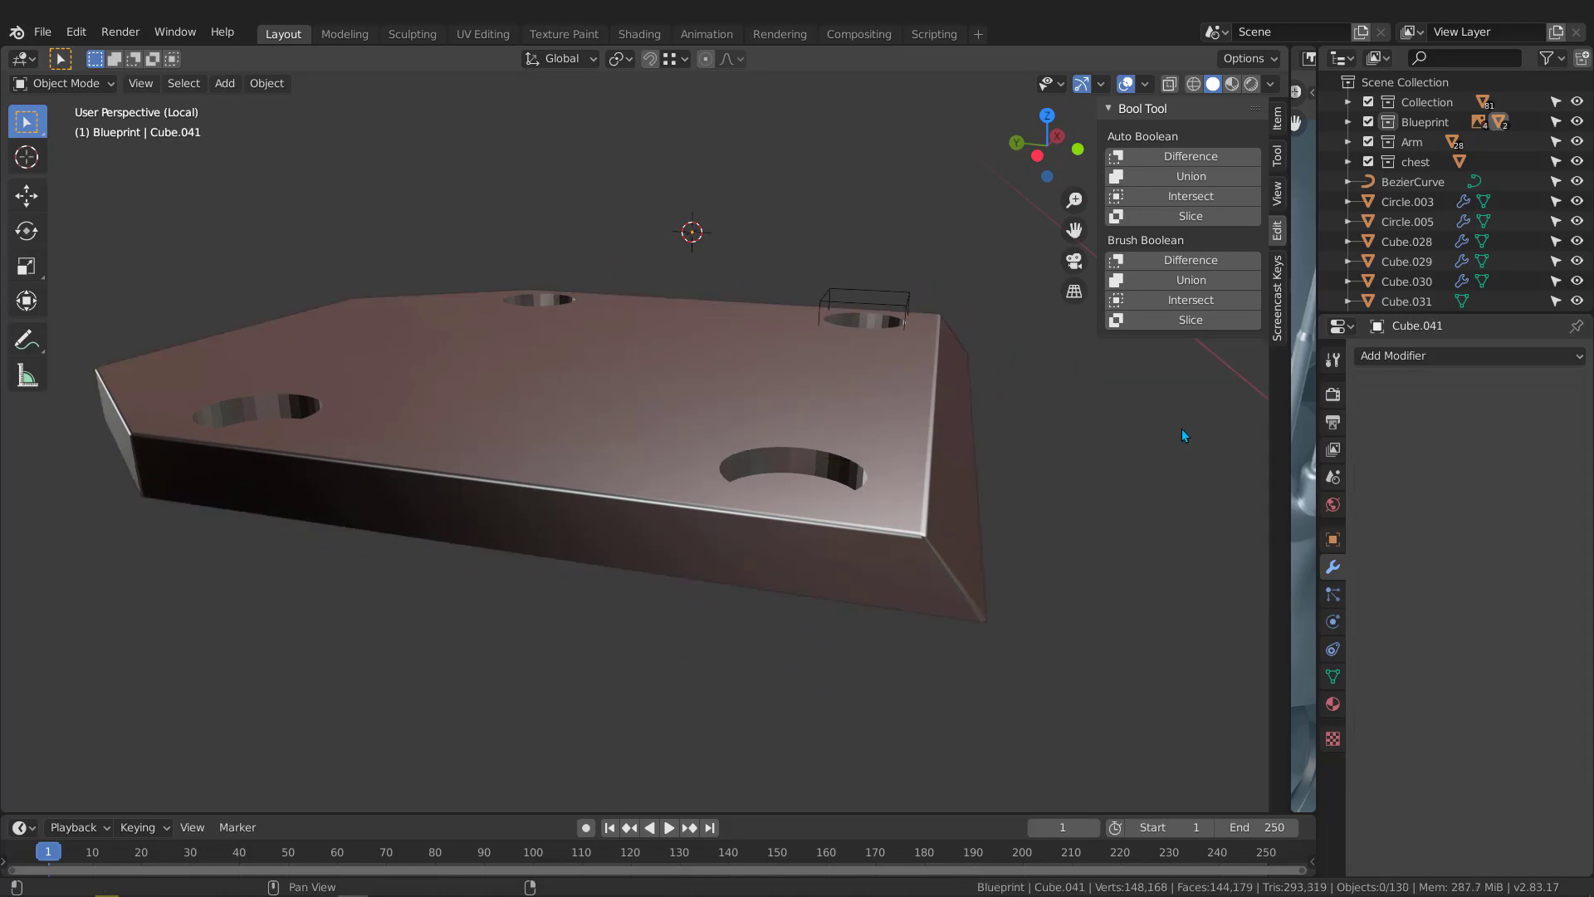
left_click(905, 428)
Undo the application of the plate's remaining Boolean cuts and the plate selection
key("ctrl+z")
key("ctrl+z")
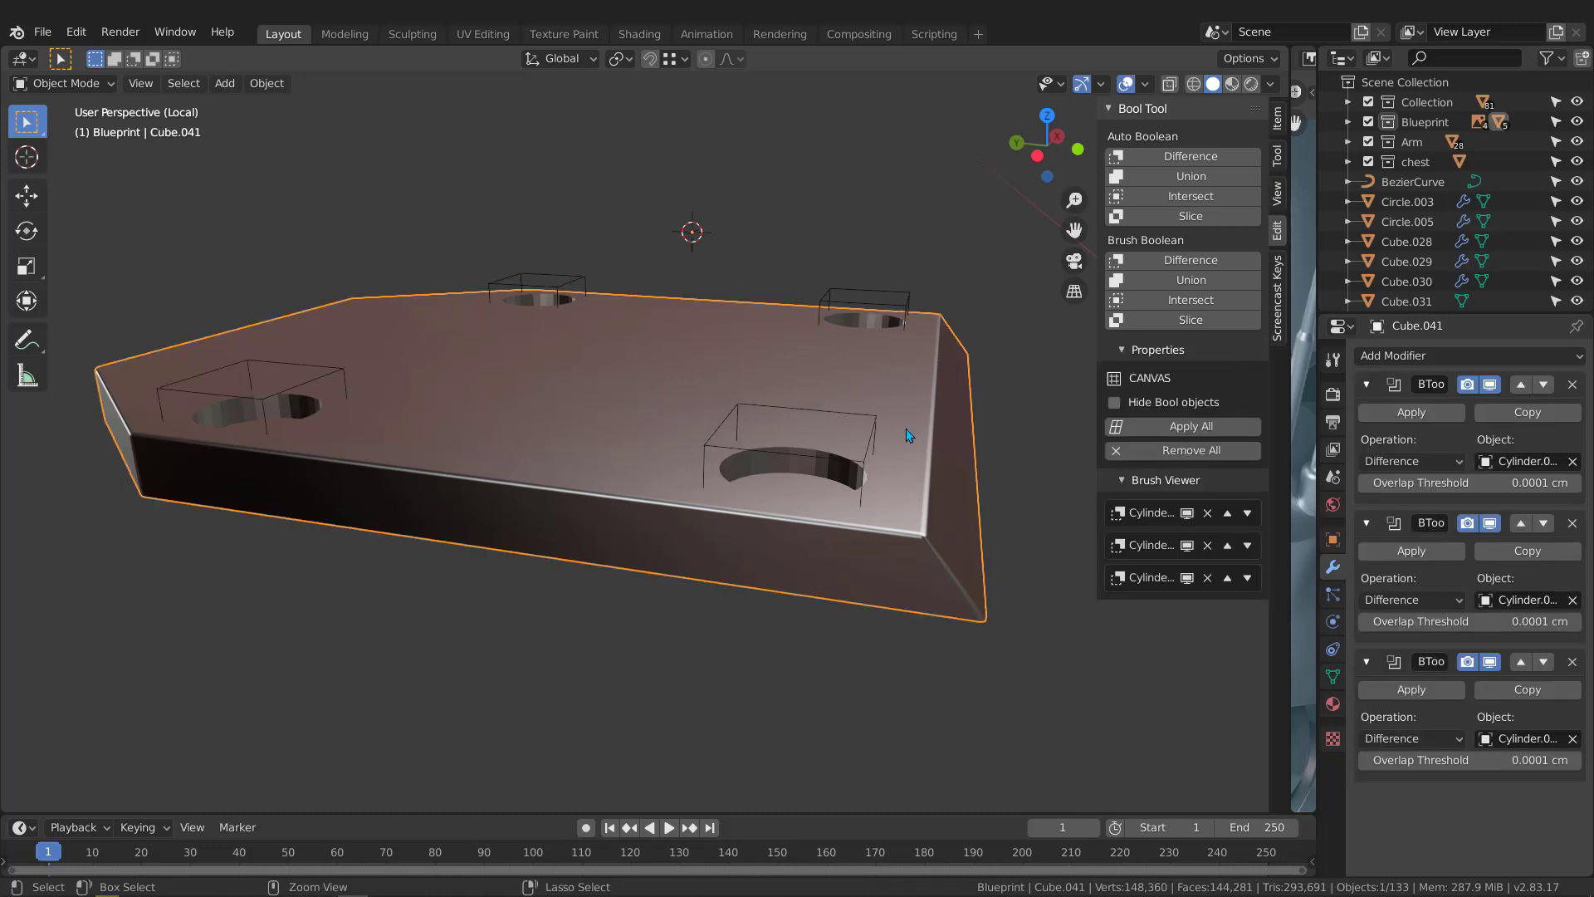
key("ctrl+z")
key("ctrl+z")
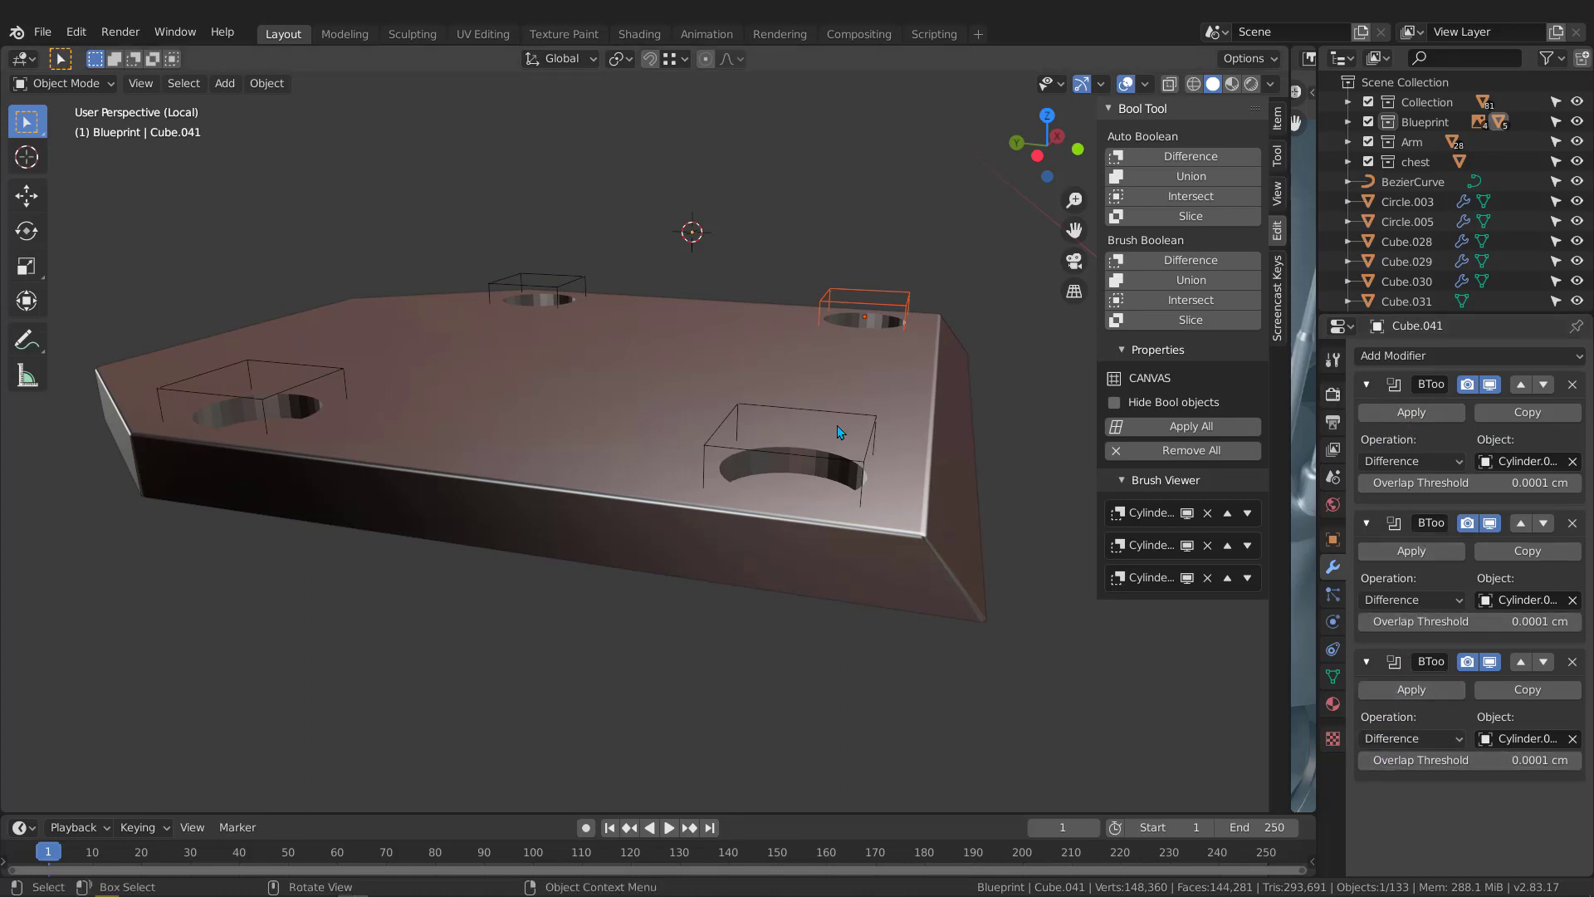
Select the plate together with its four cutter cylinders and apply Visual Geometry to Mesh
scroll(719, 299, "down", 2)
middle_click_drag(719, 299, 756, 279)
left_click_drag(356, 591, 959, 196)
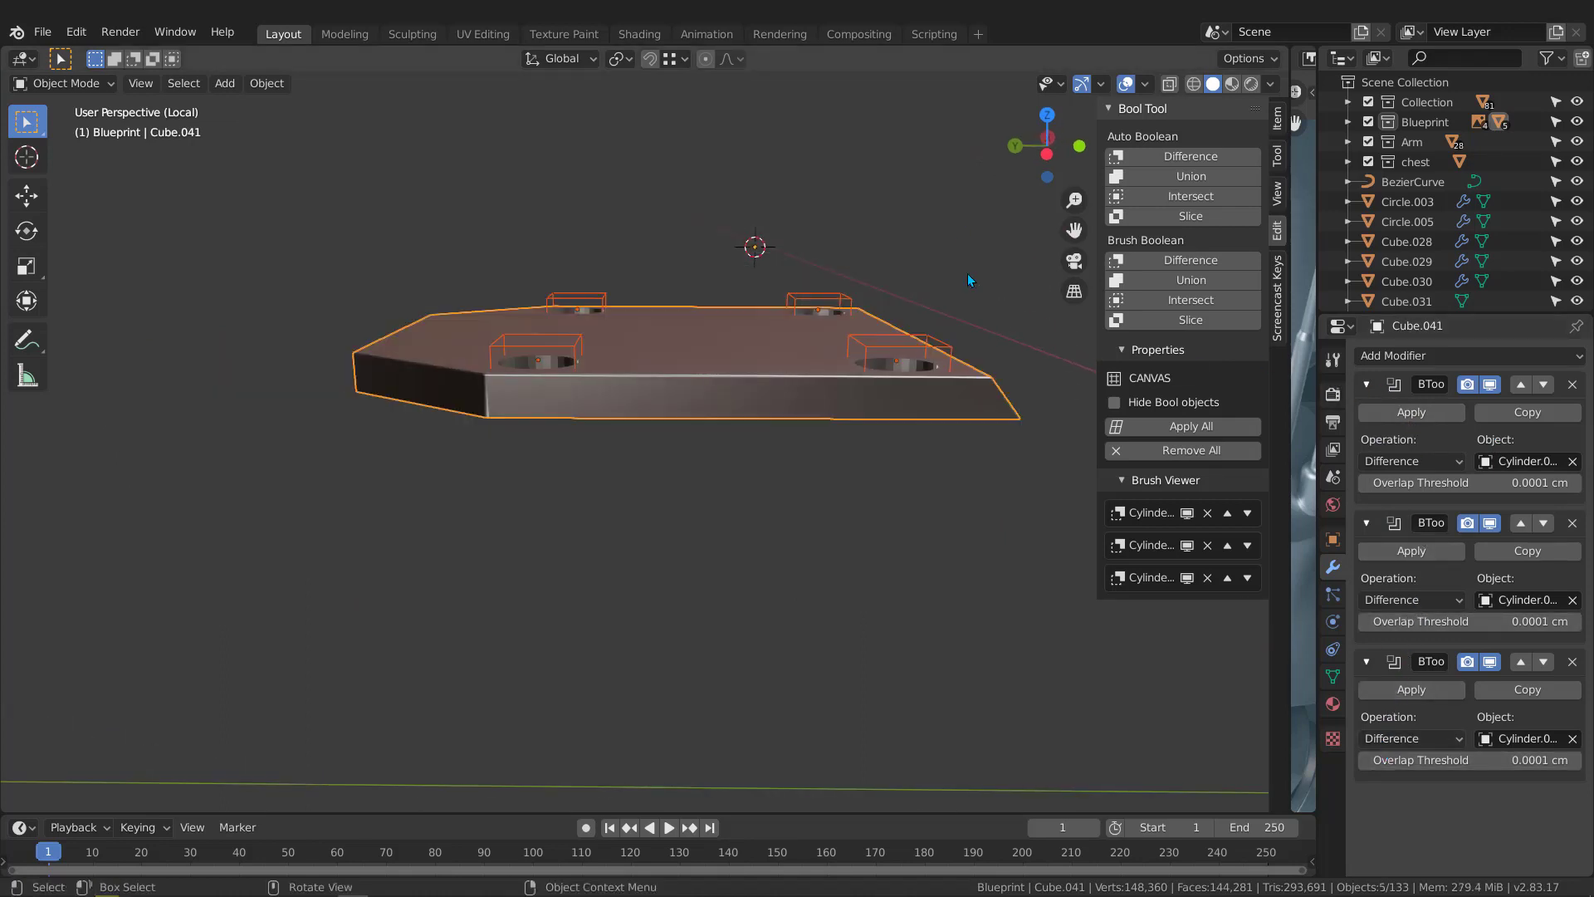
middle_click_drag(985, 325, 759, 309)
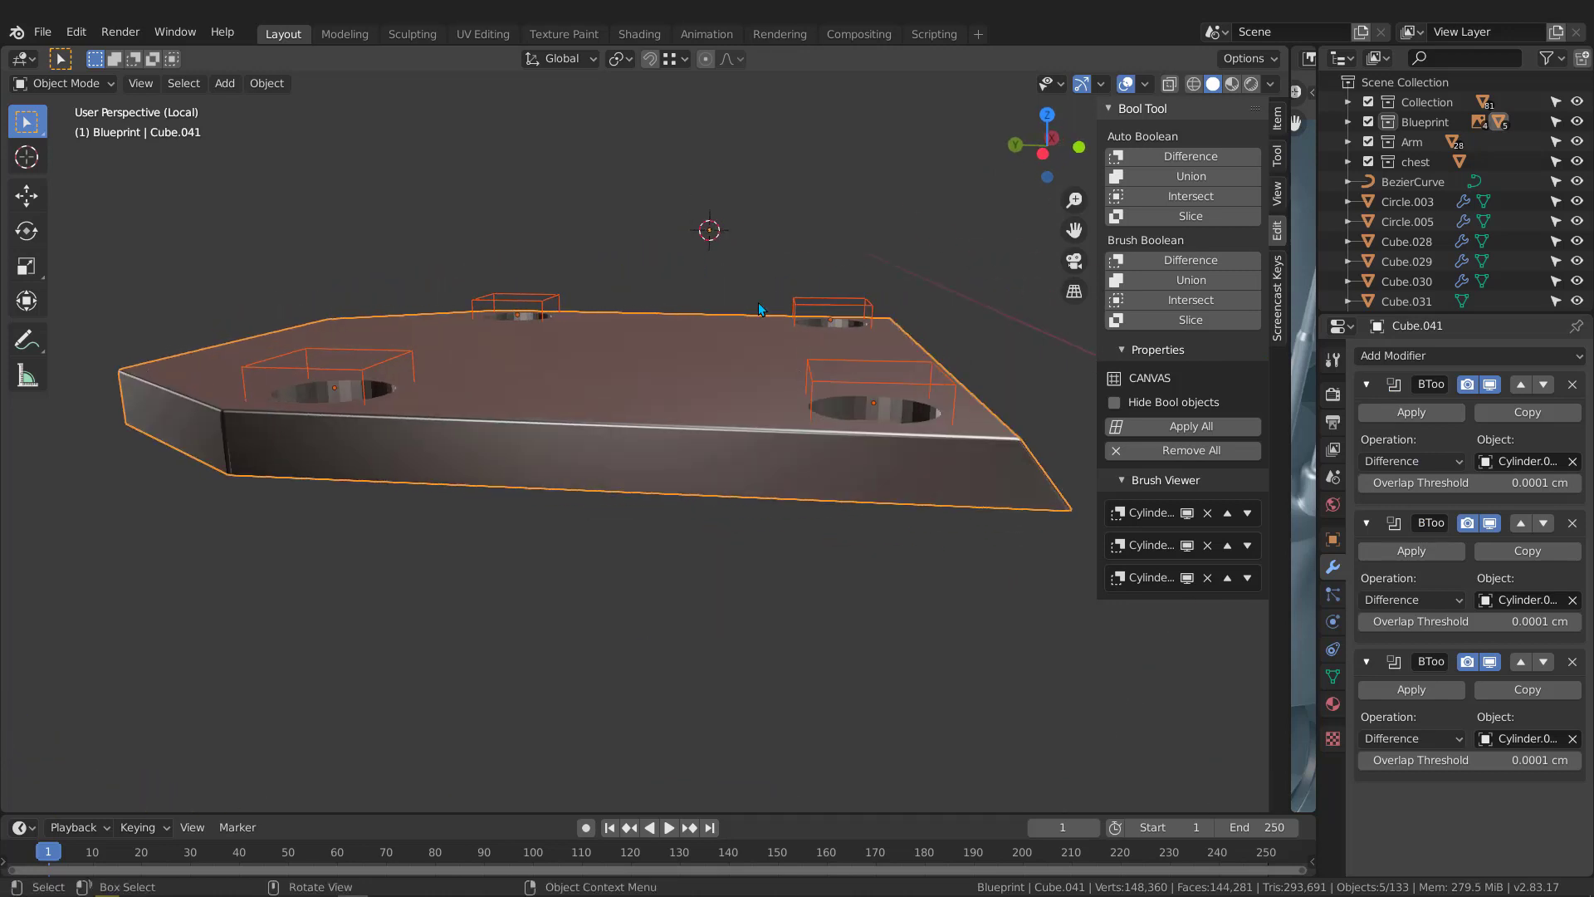
key("ctrl+a")
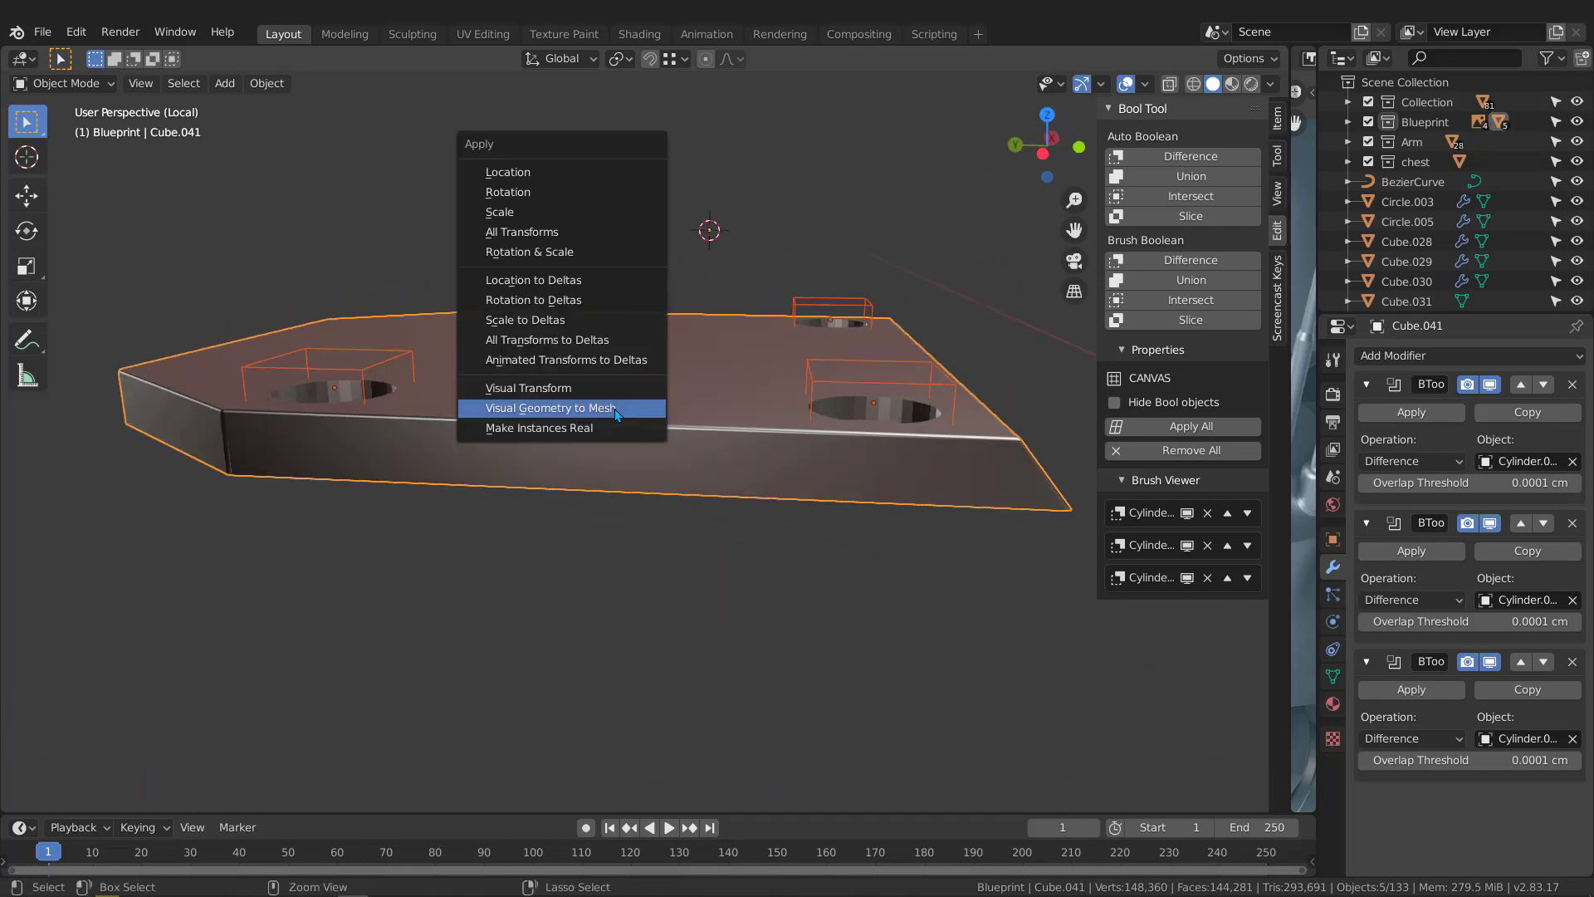
left_click(536, 409)
Delete the four cutter cylinders above the plate's recesses
middle_click_drag(536, 413, 750, 308)
left_click_drag(766, 296, 834, 334)
key("Delete")
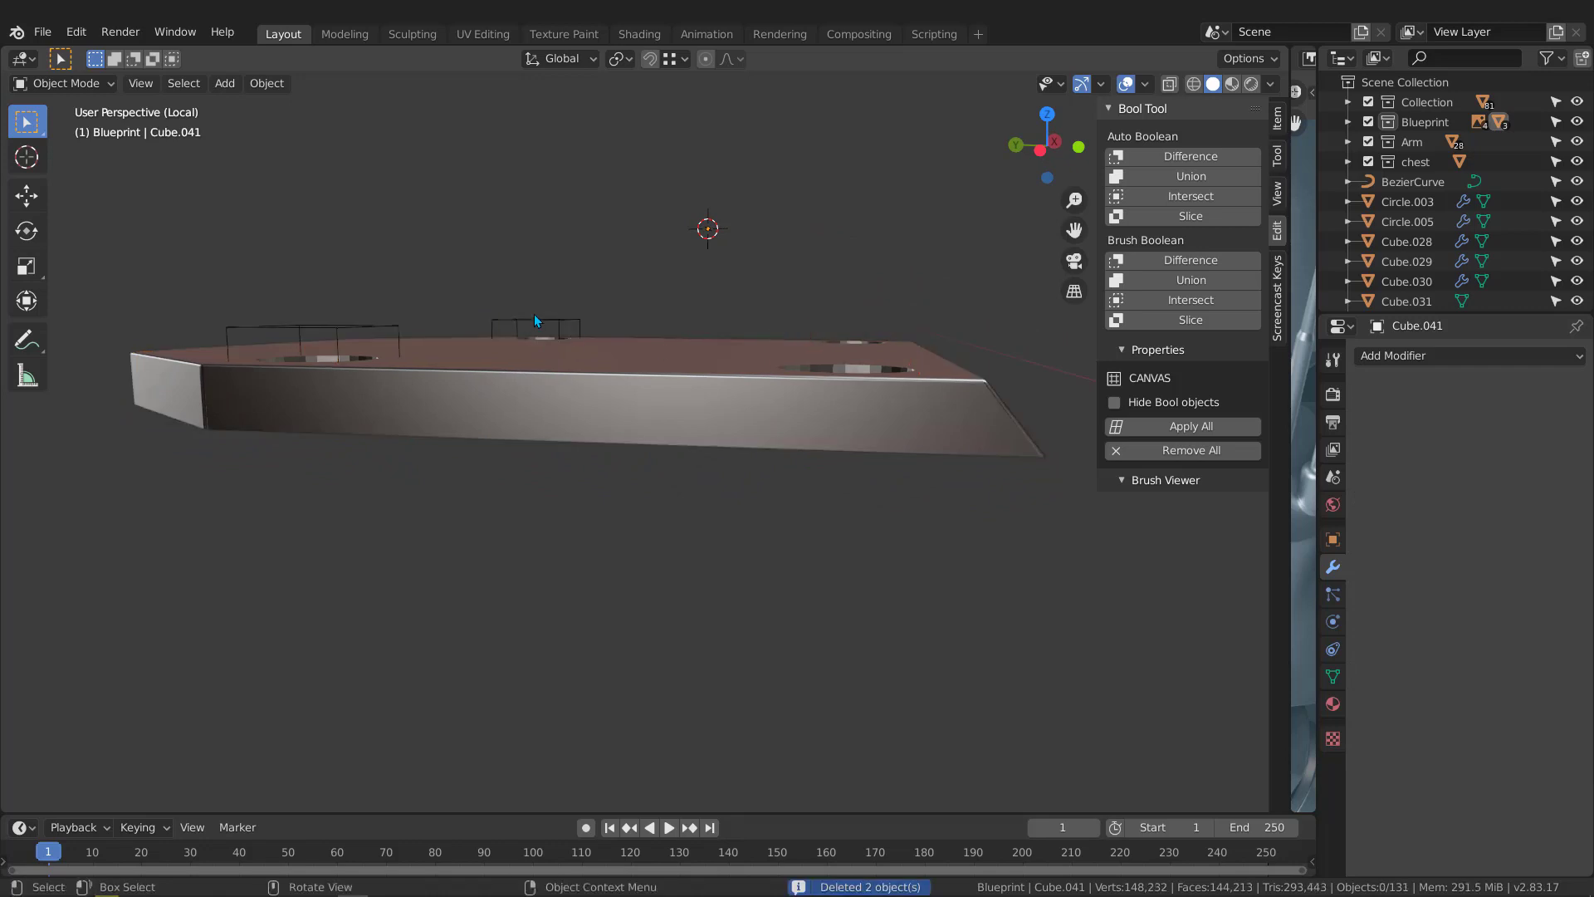
left_click_drag(537, 313, 503, 334)
key("Delete")
left_click_drag(407, 309, 320, 335)
key("Delete")
Shade the plate smooth and clear its custom split normals data
middle_click_drag(530, 336, 500, 388)
left_click(710, 358)
right_click(707, 357)
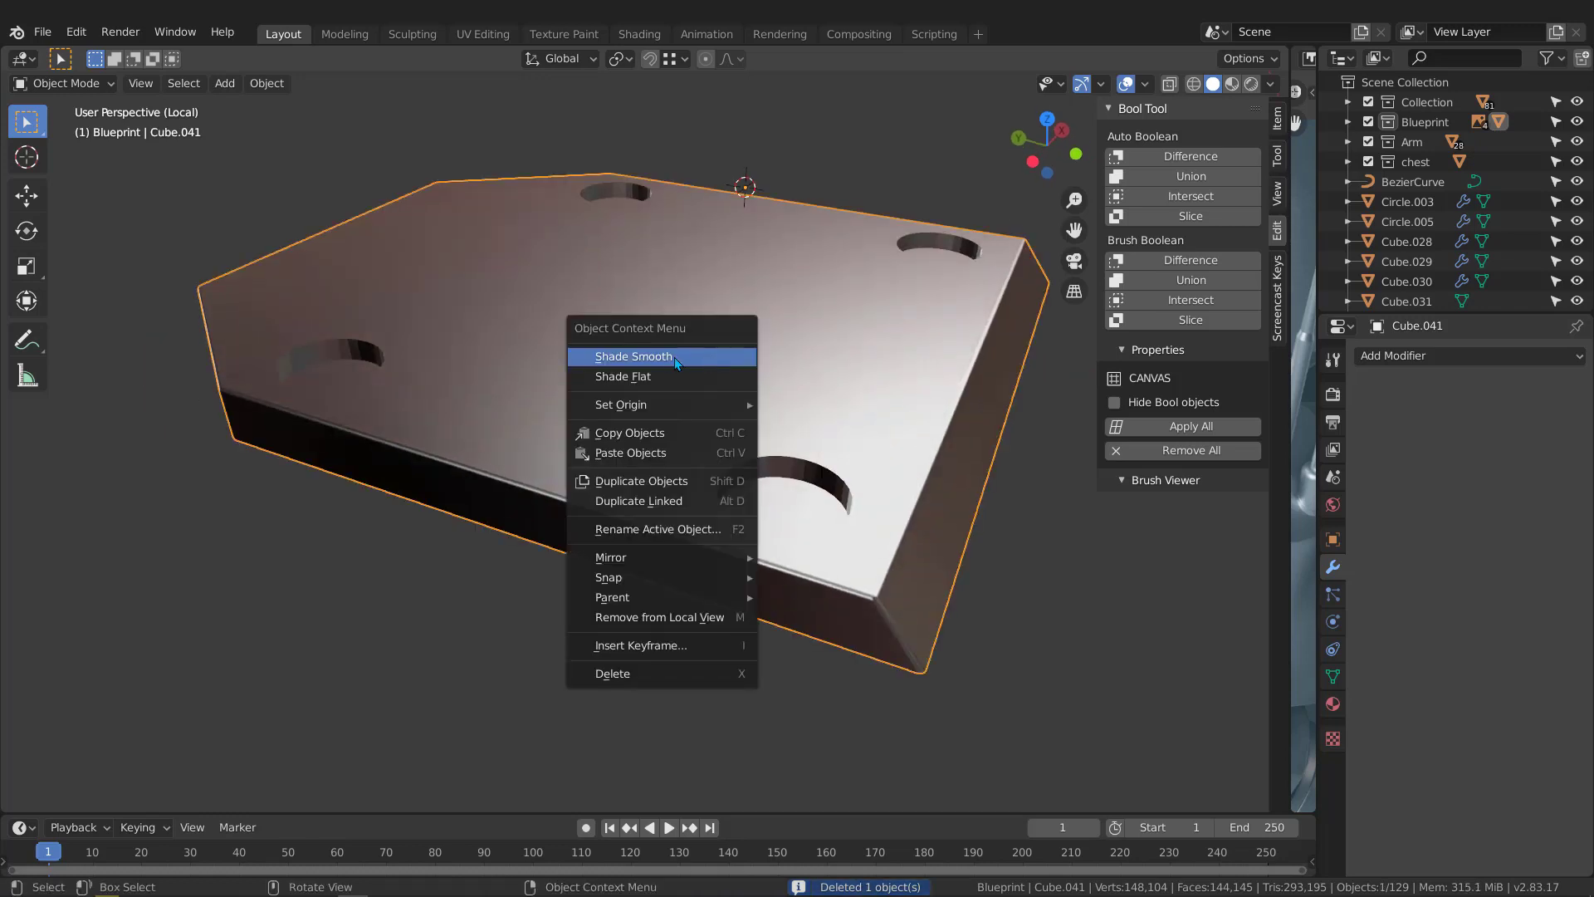
left_click(663, 362)
left_click(1333, 675)
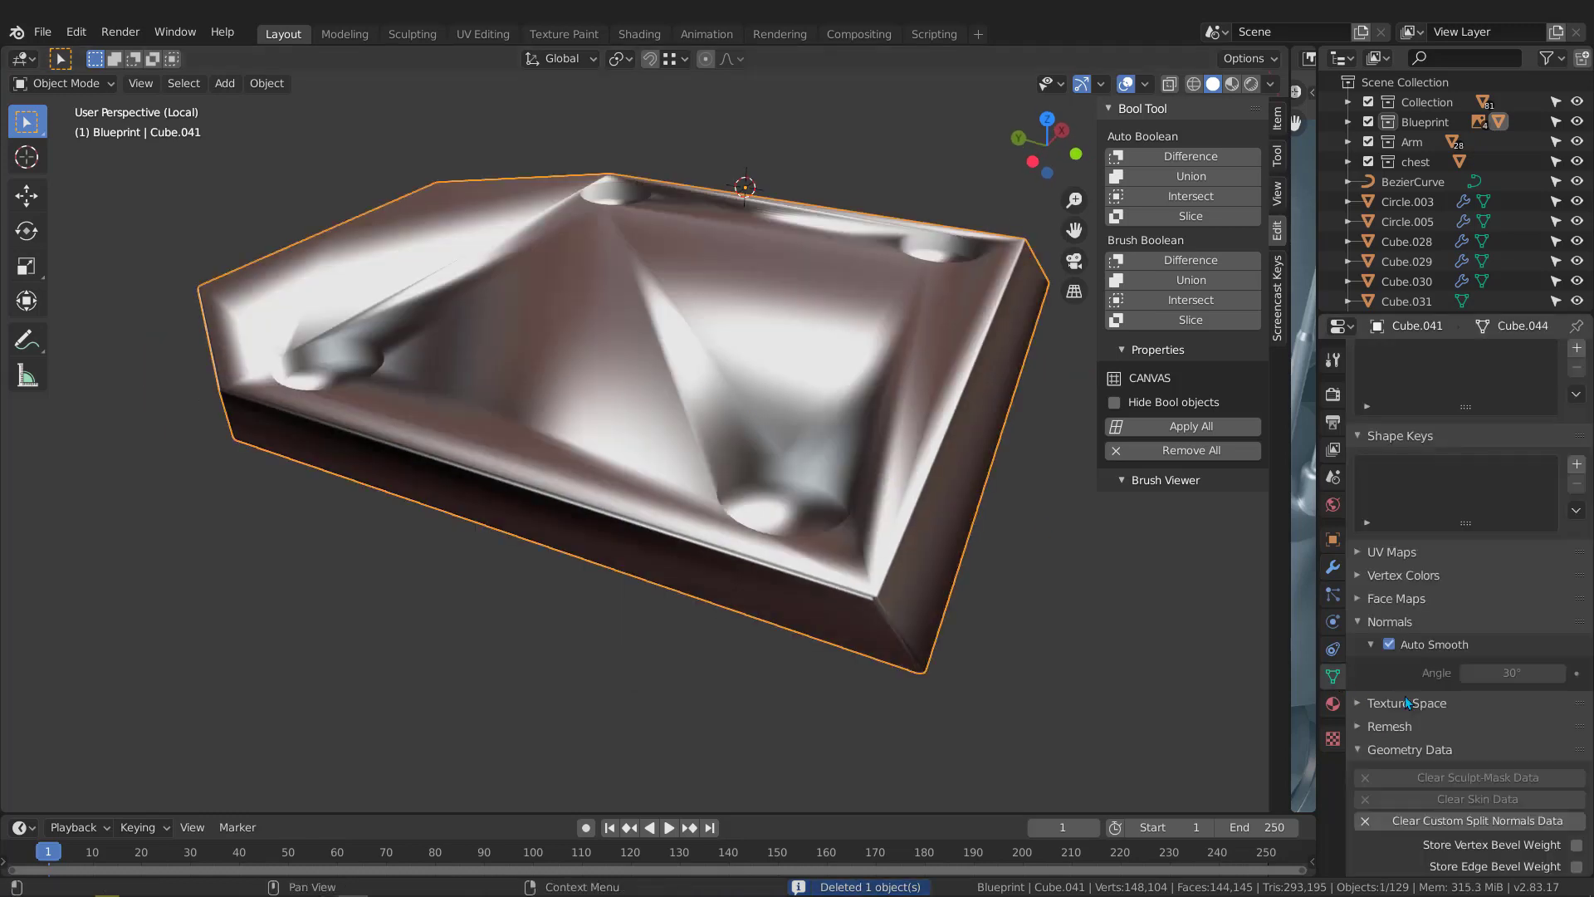
scroll(1440, 747, "down", 2)
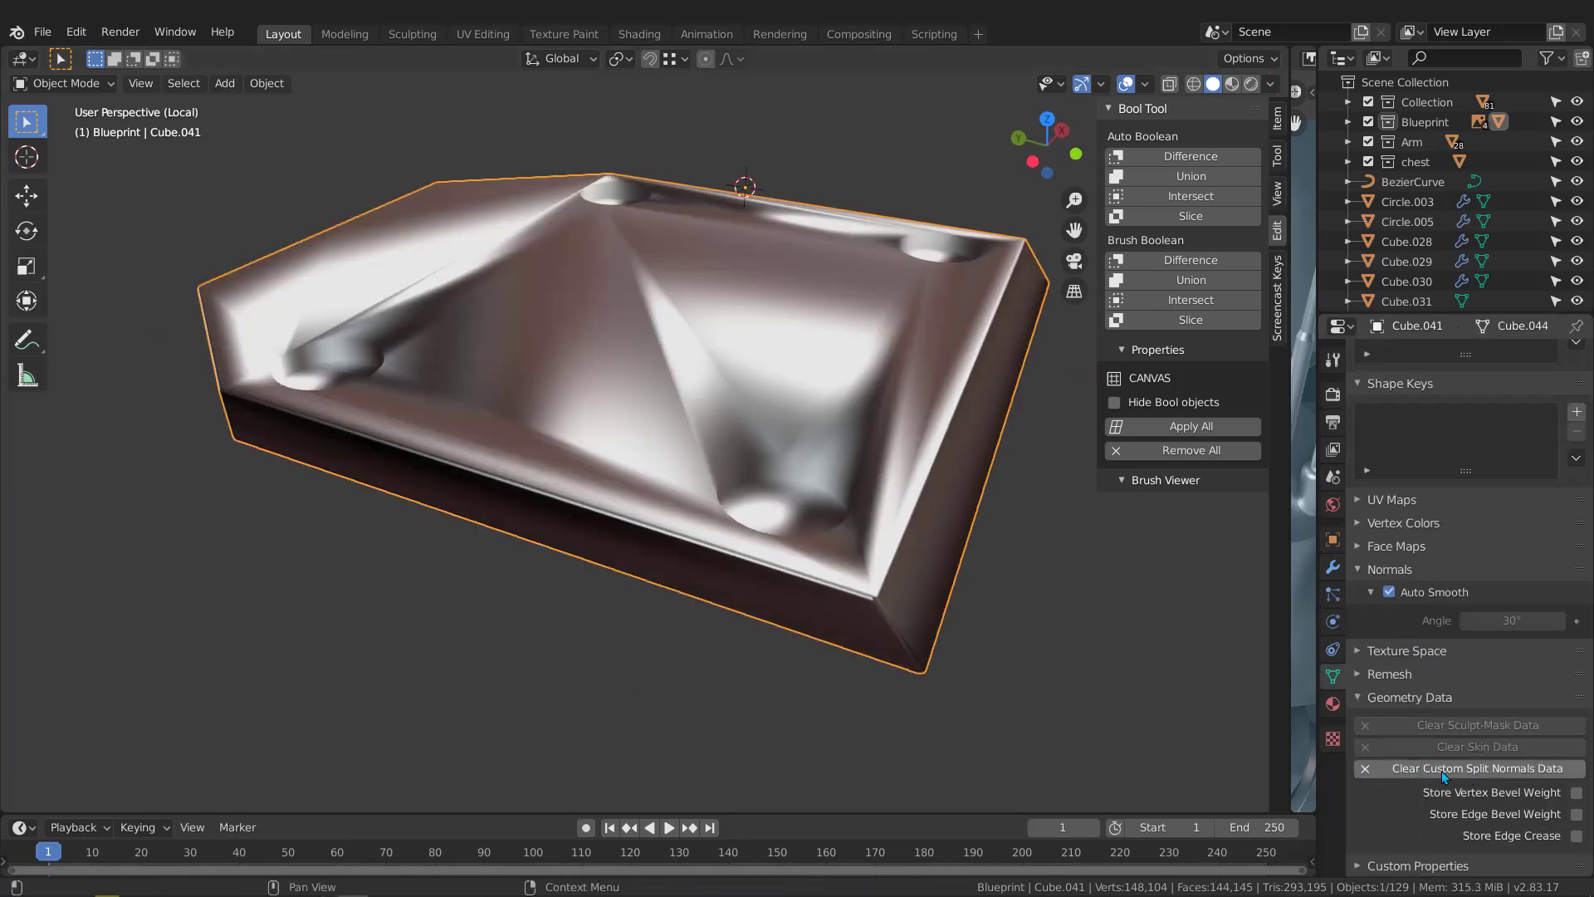
left_click(1442, 768)
Delete the floor faces of the plate's four round recesses in Edit Mode
middle_click_drag(881, 452, 747, 441)
key("Tab")
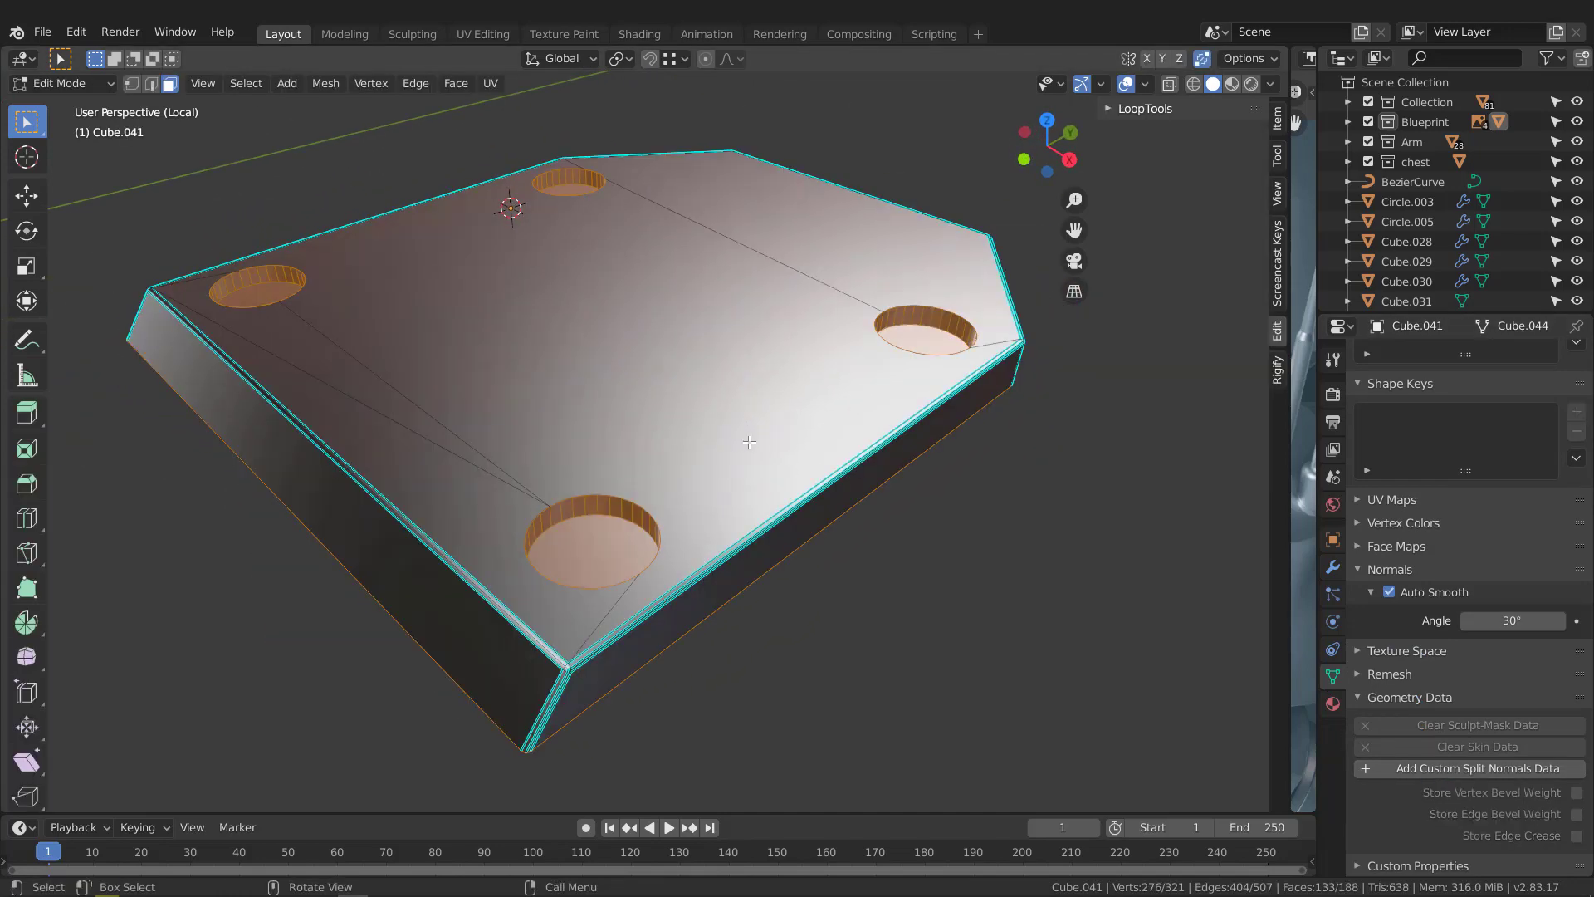
left_click(596, 575)
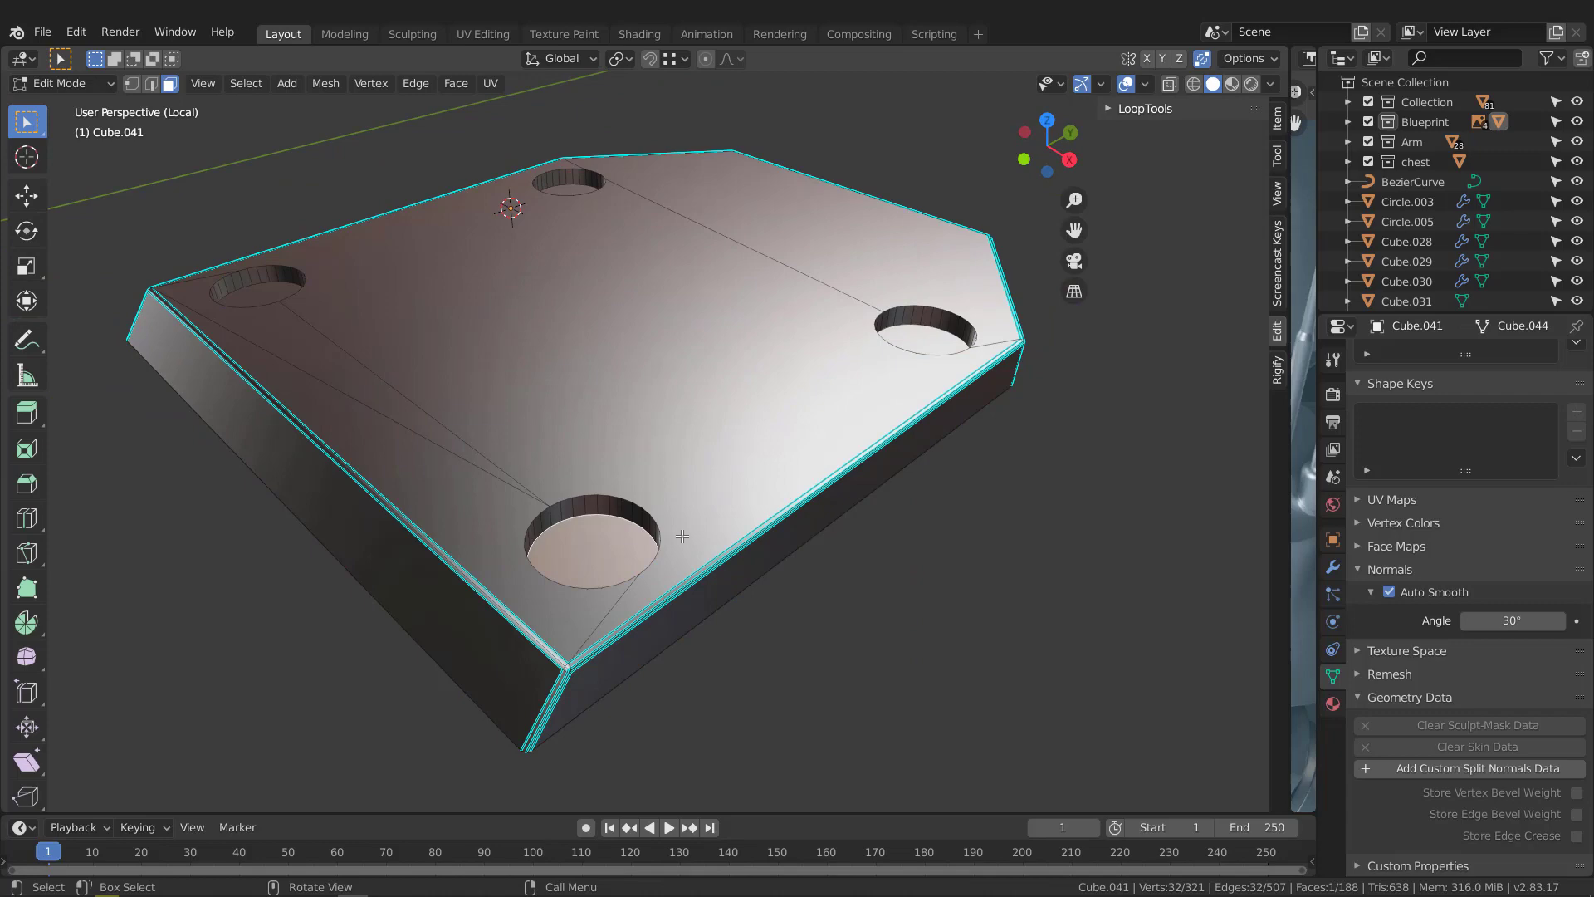
left_click(930, 346, "shift")
middle_click_drag(590, 266, 685, 447)
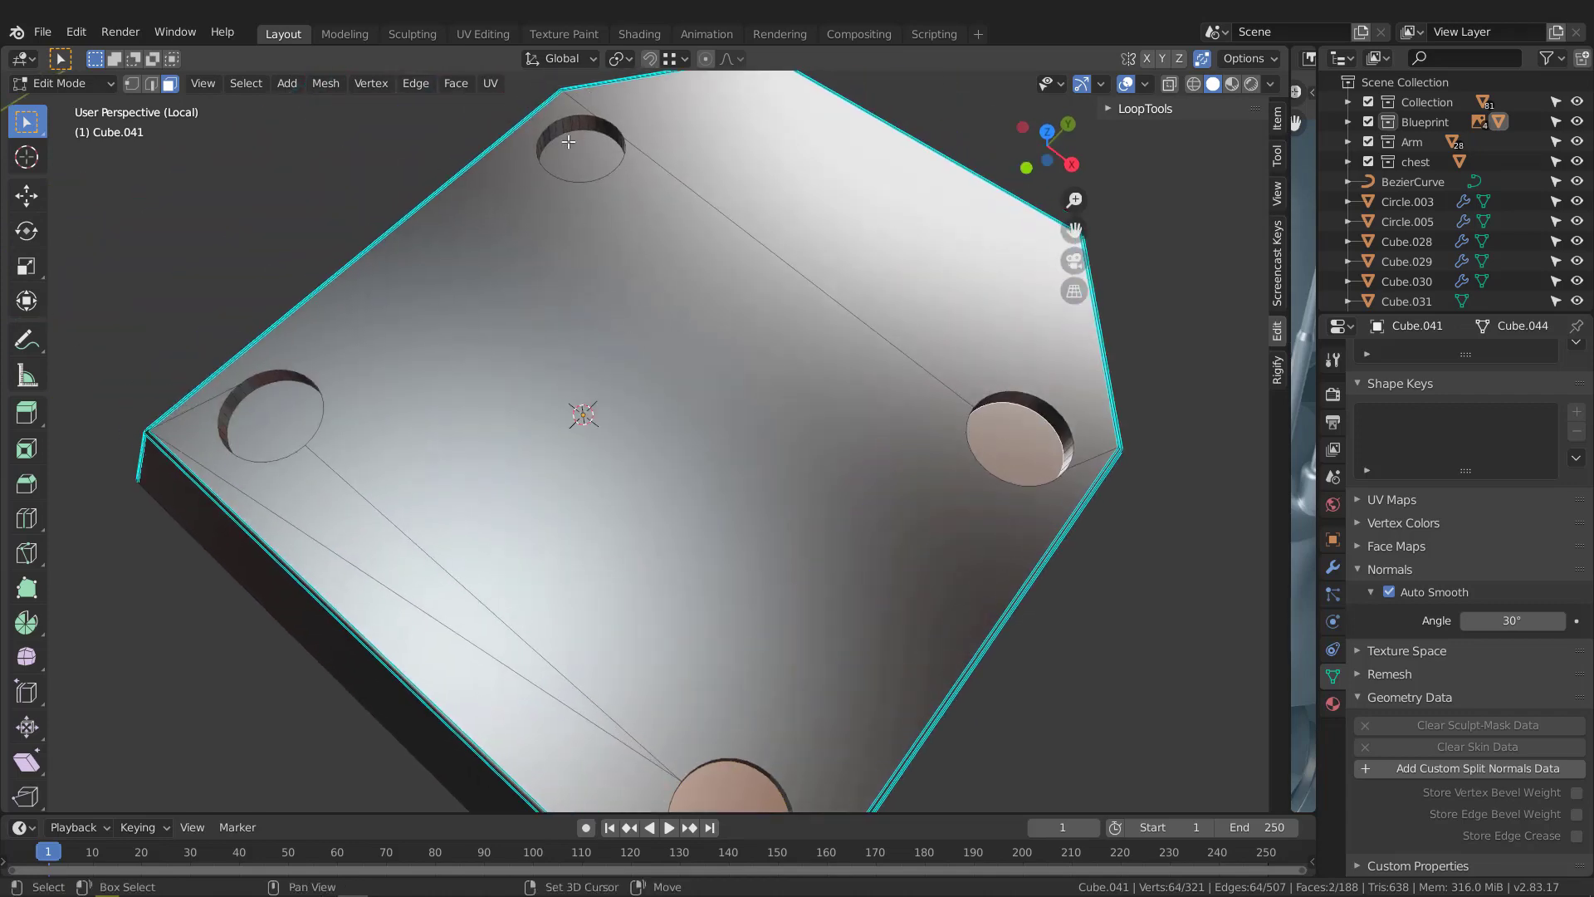
left_click(568, 142, "shift")
left_click(270, 425, "shift")
middle_click_drag(270, 425, 548, 416)
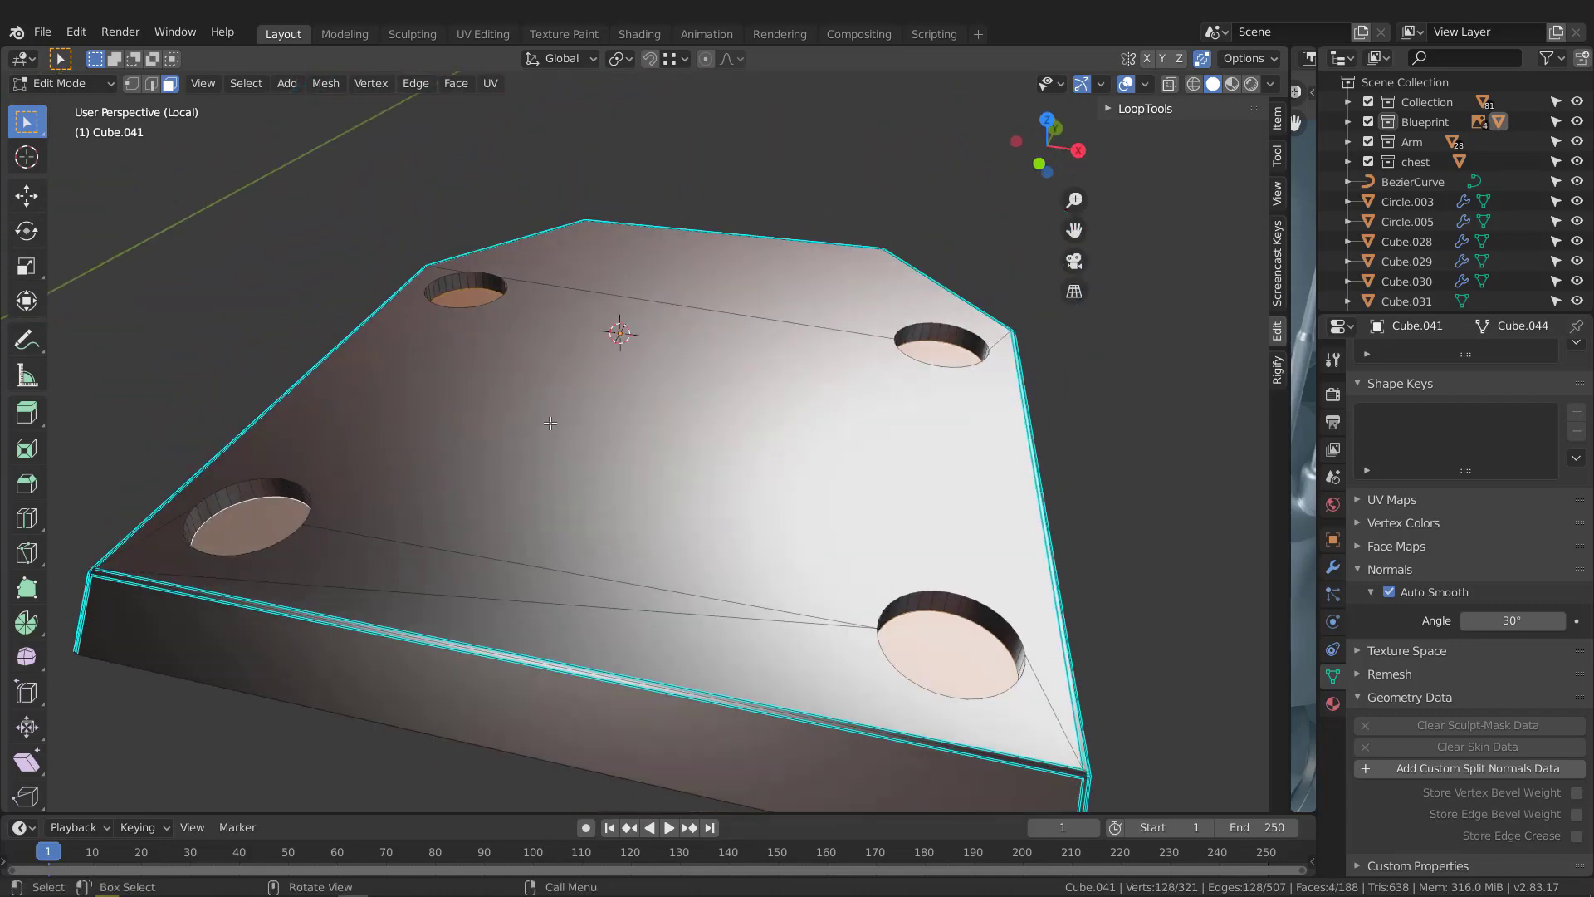
key("x")
key("f")
Select the complete upper rim edge loops of three of the plate's round holes
middle_click_drag(967, 565, 888, 555)
key("2")
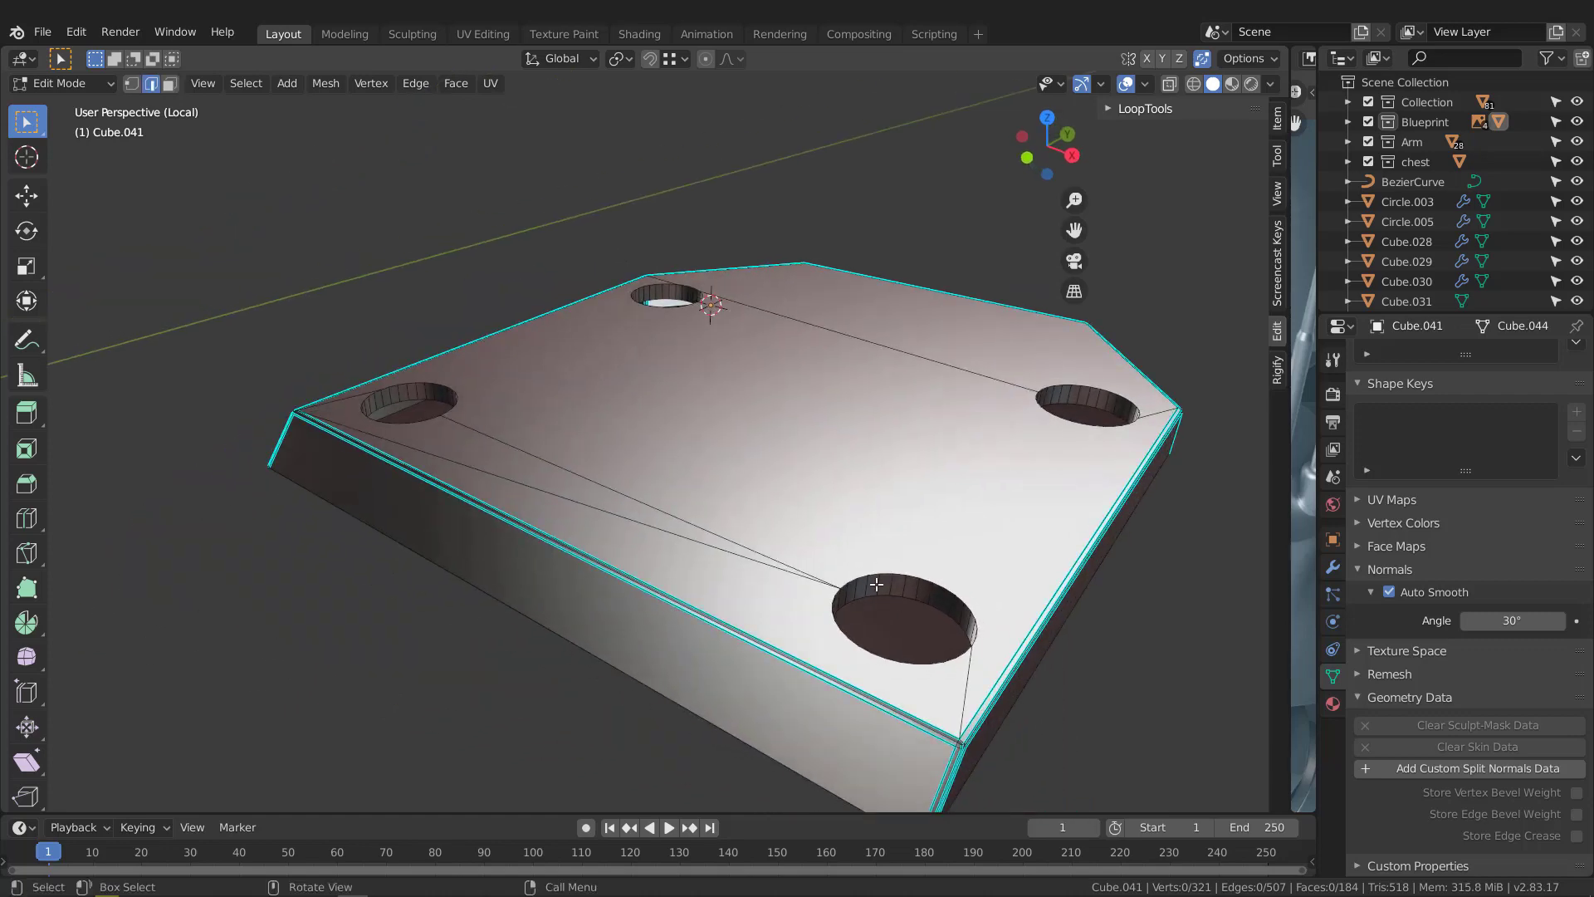
middle_click_drag(1023, 538, 455, 377)
scroll(864, 559, "up", 4)
left_click(801, 549, "alt+shift")
scroll(801, 548, "down", 3)
left_click(445, 391, "alt+shift")
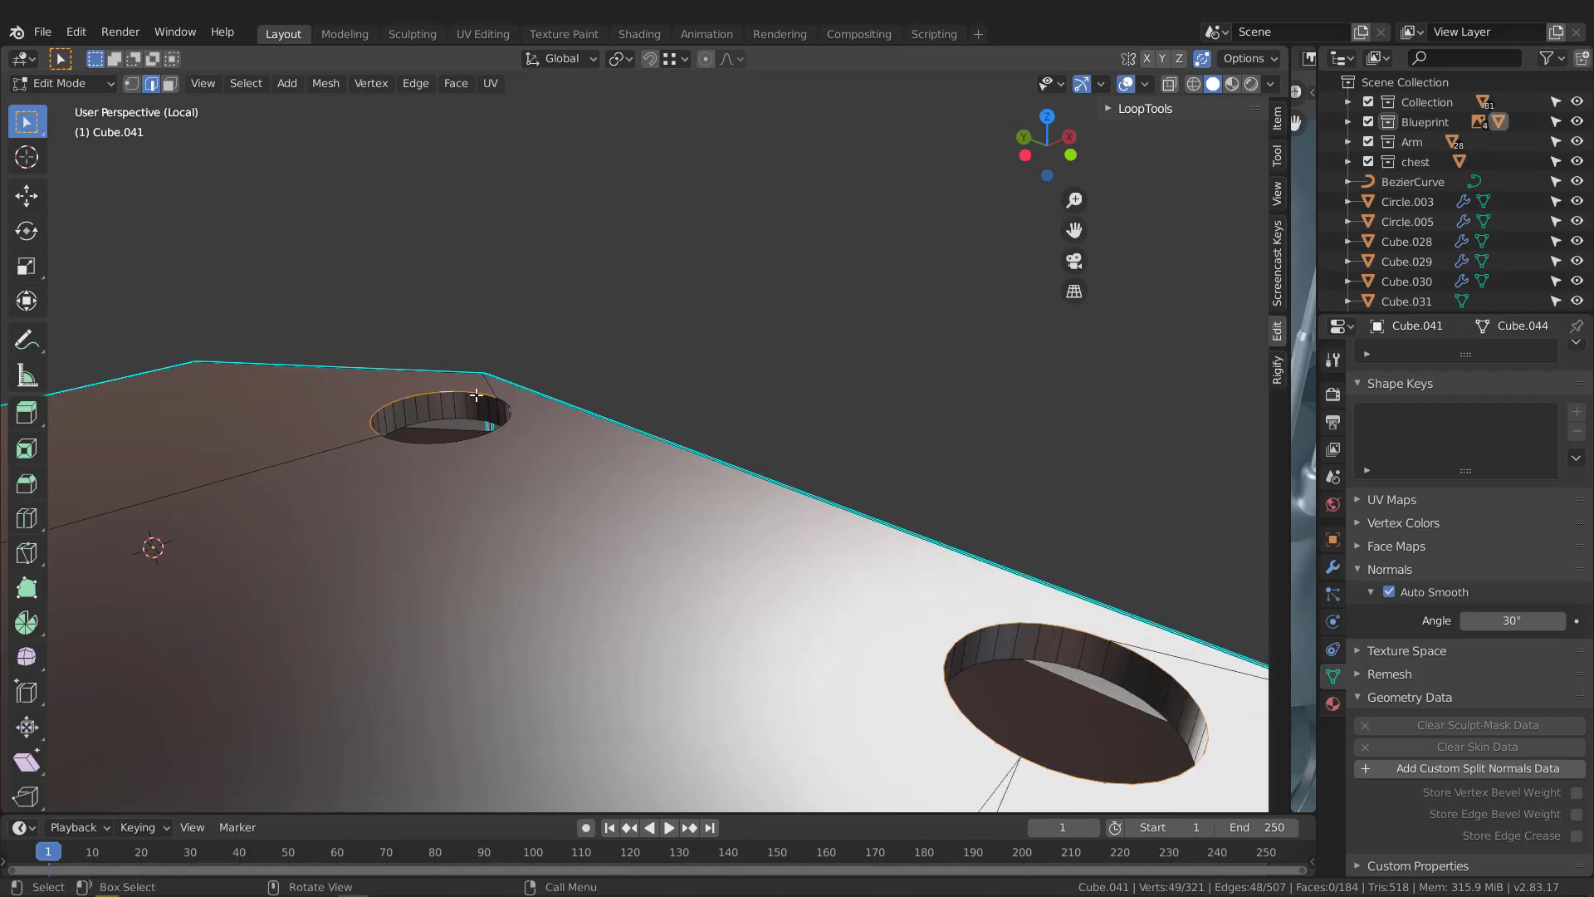
scroll(476, 394, "up", 3)
left_click(533, 419, "alt+shift")
scroll(533, 419, "down", 5)
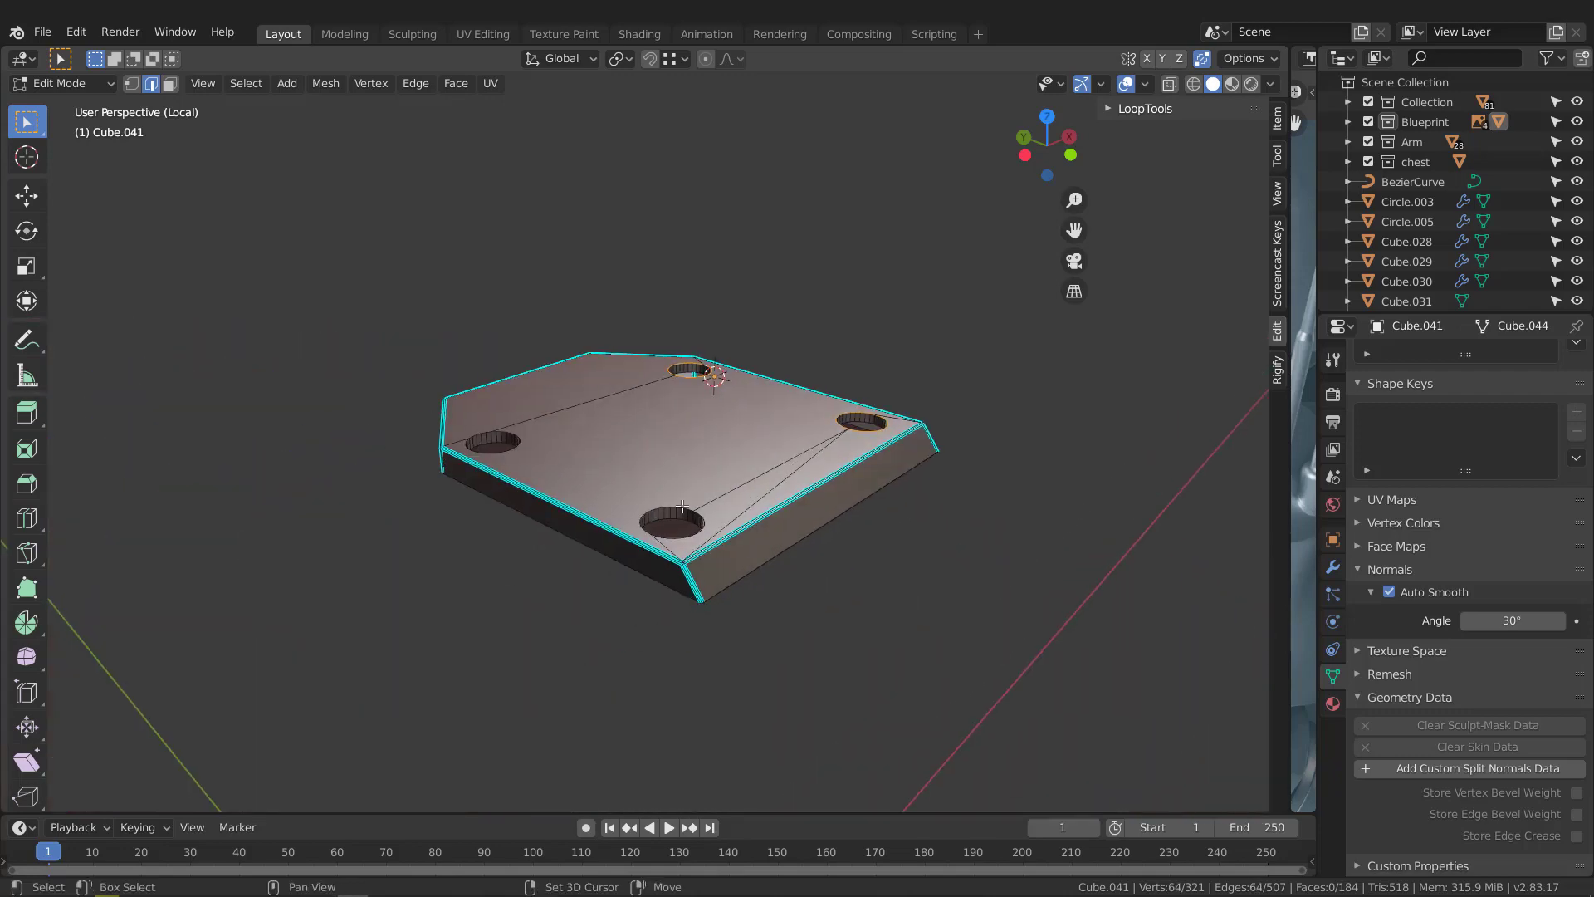
scroll(681, 506, "up", 5)
left_click(665, 369, "alt+shift")
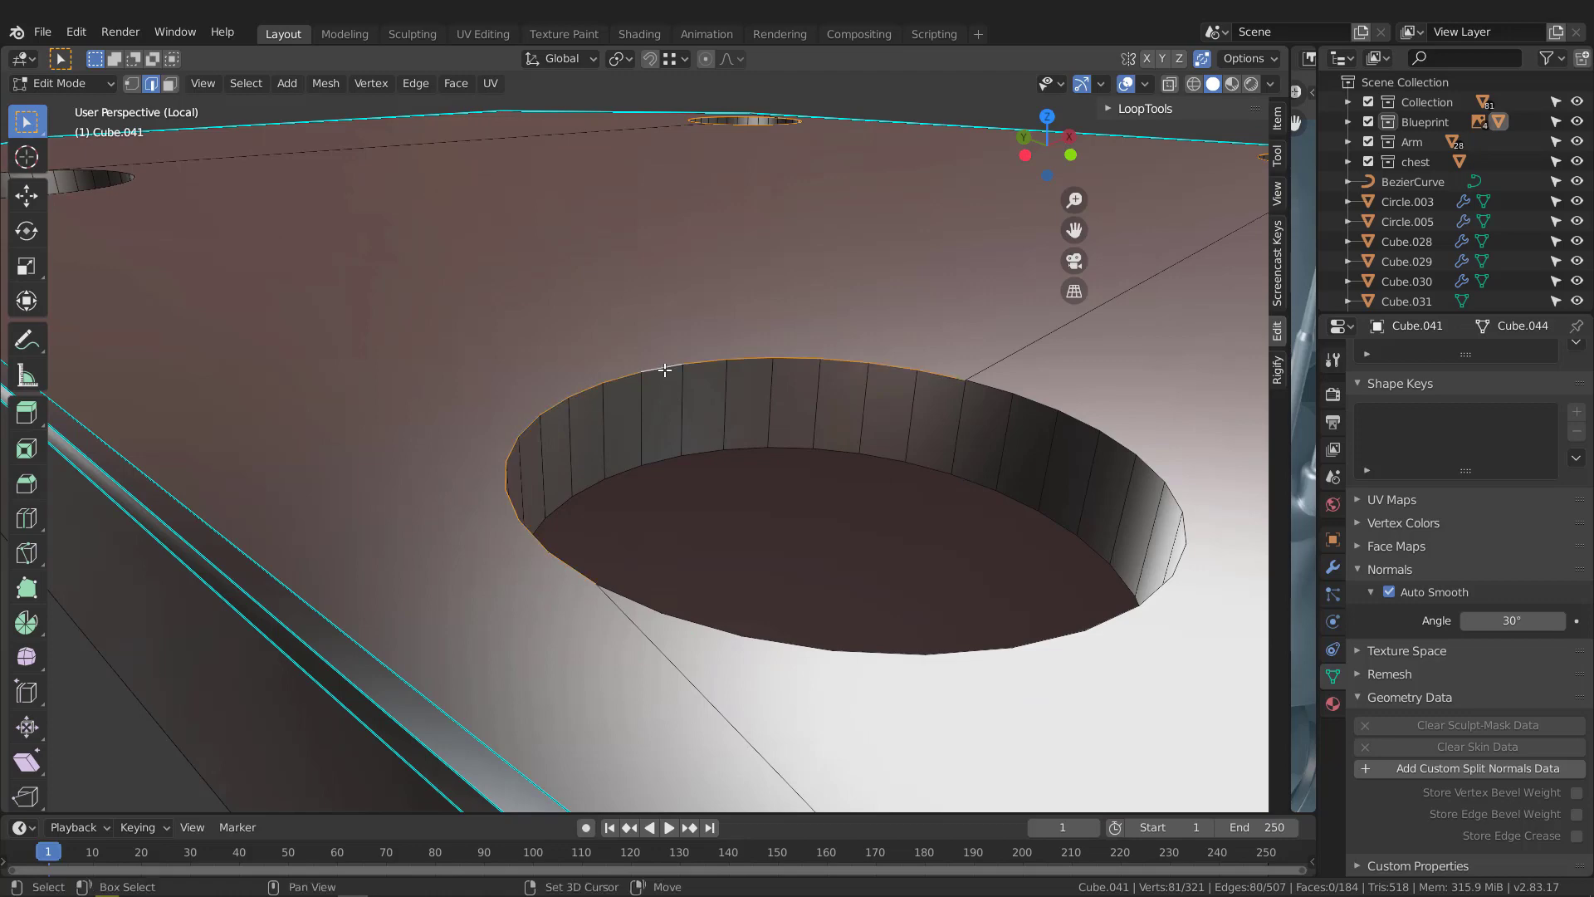
left_click(1161, 595, "alt+shift")
scroll(1028, 544, "down", 5)
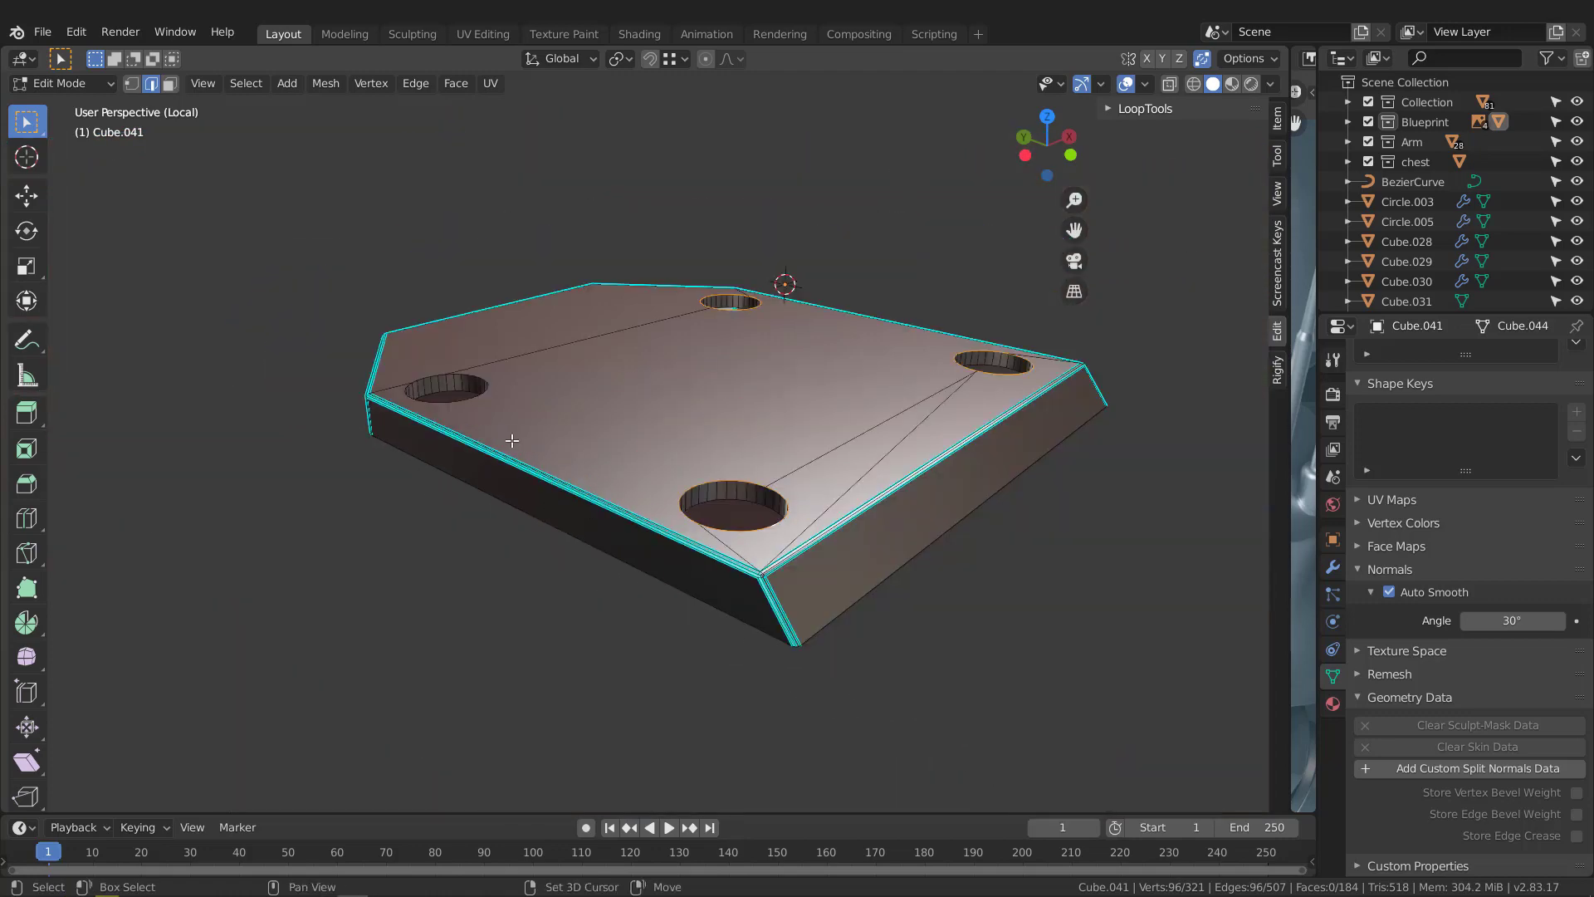
Add the fourth hole's upper rim to the edge selection, leaving out the diagonal edges across the plate
scroll(786, 280, "up", 4)
scroll(518, 448, "up", 2)
left_click(524, 455, "alt+shift")
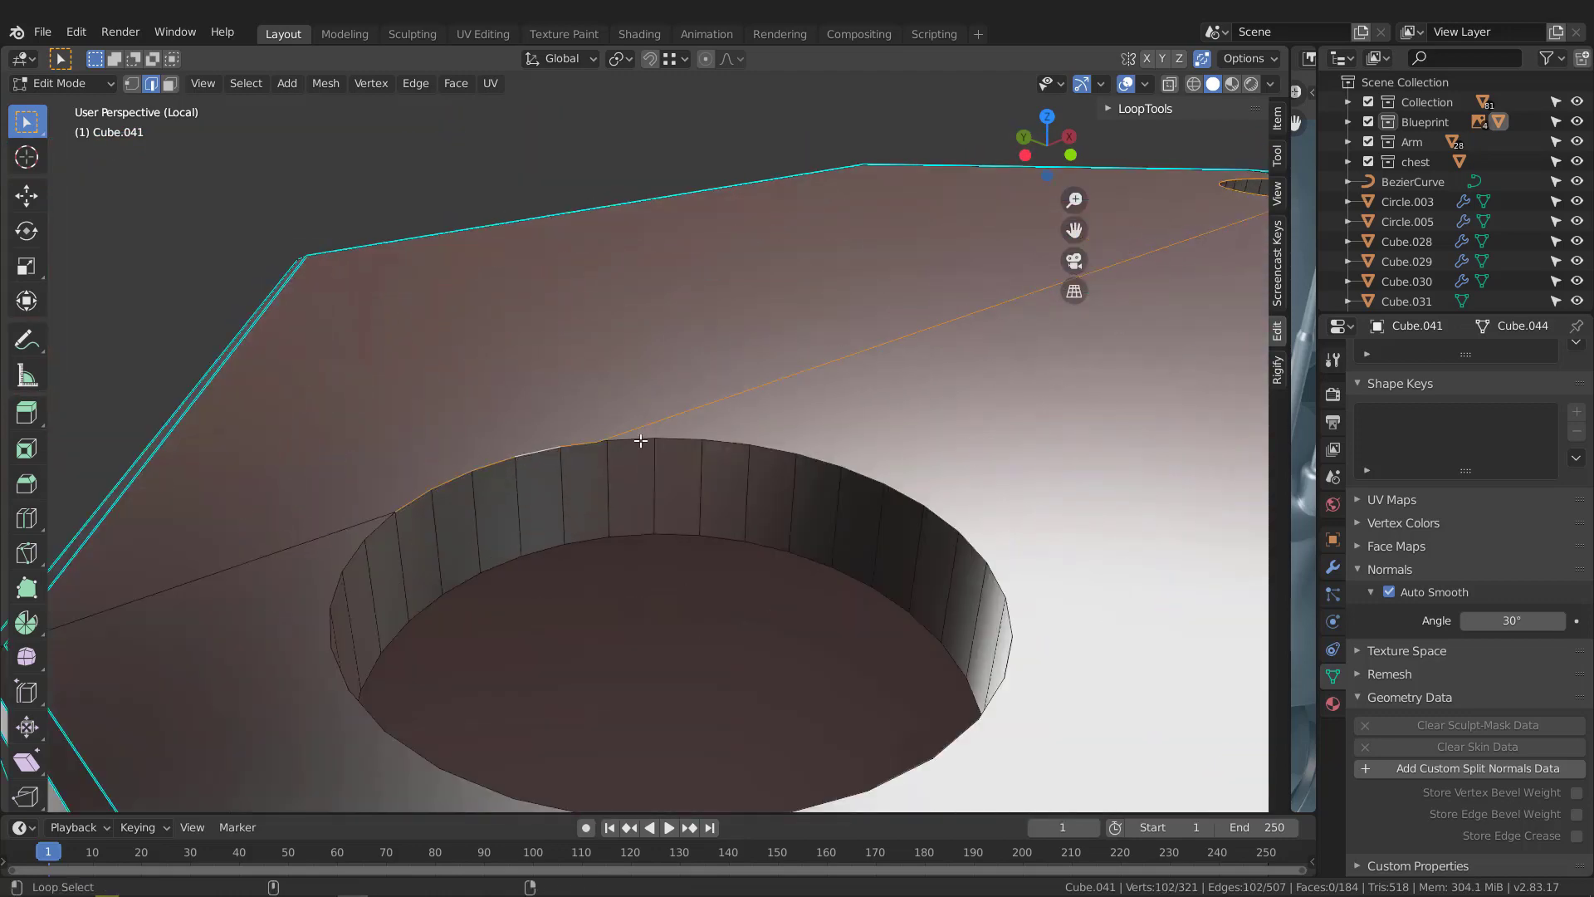
scroll(679, 448, "down", 1)
scroll(678, 449, "down", 2)
left_click(821, 369, "shift")
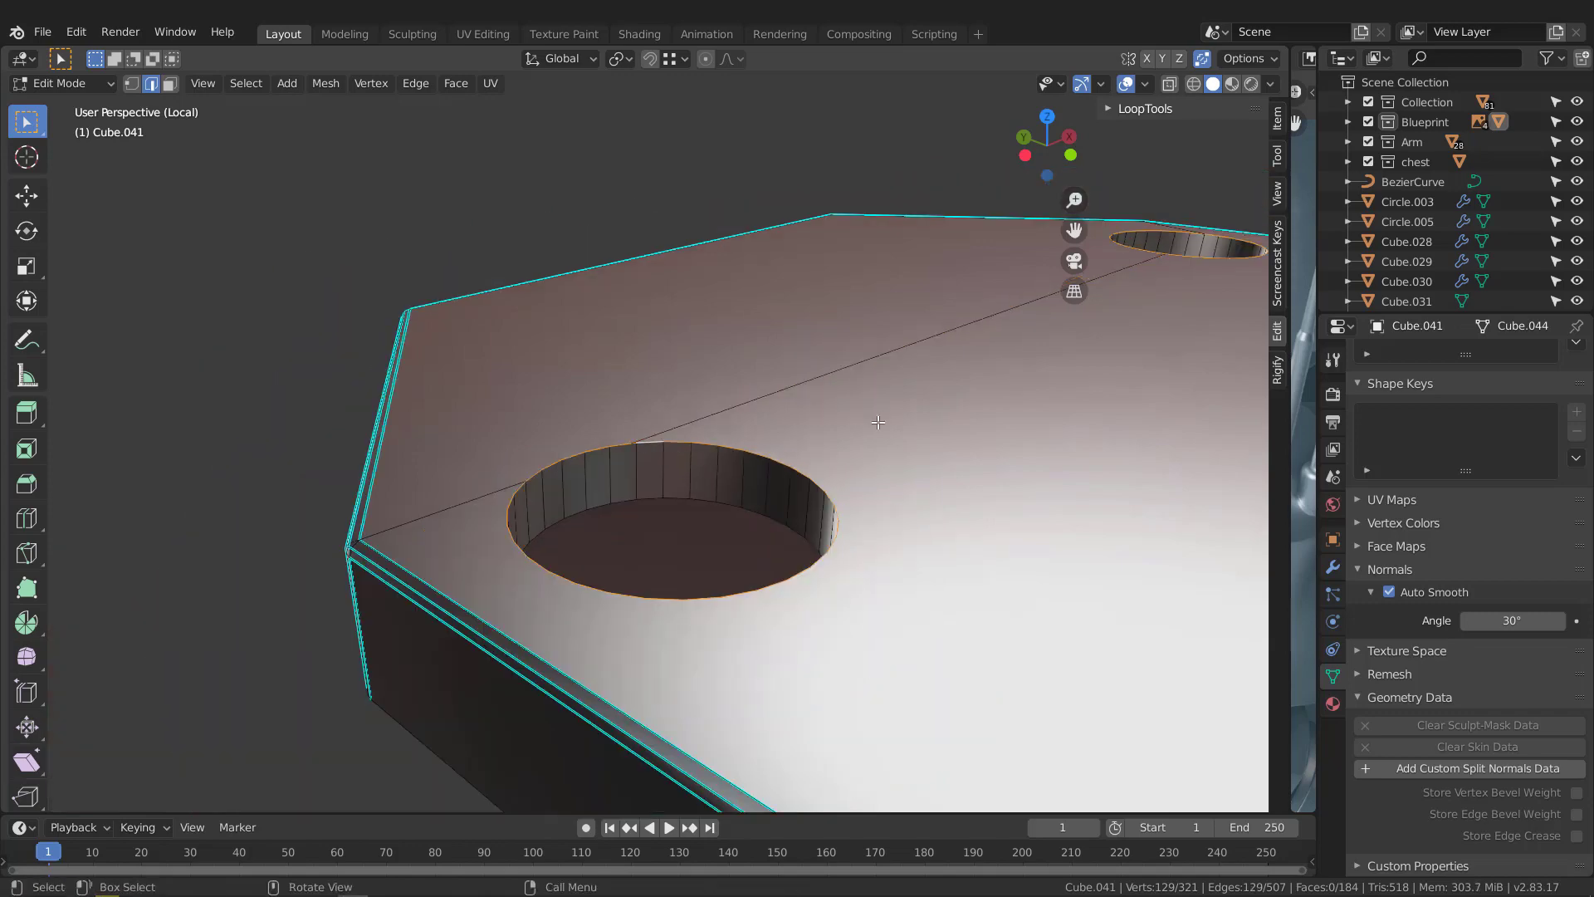
scroll(803, 449, "down", 1)
scroll(681, 457, "up", 2)
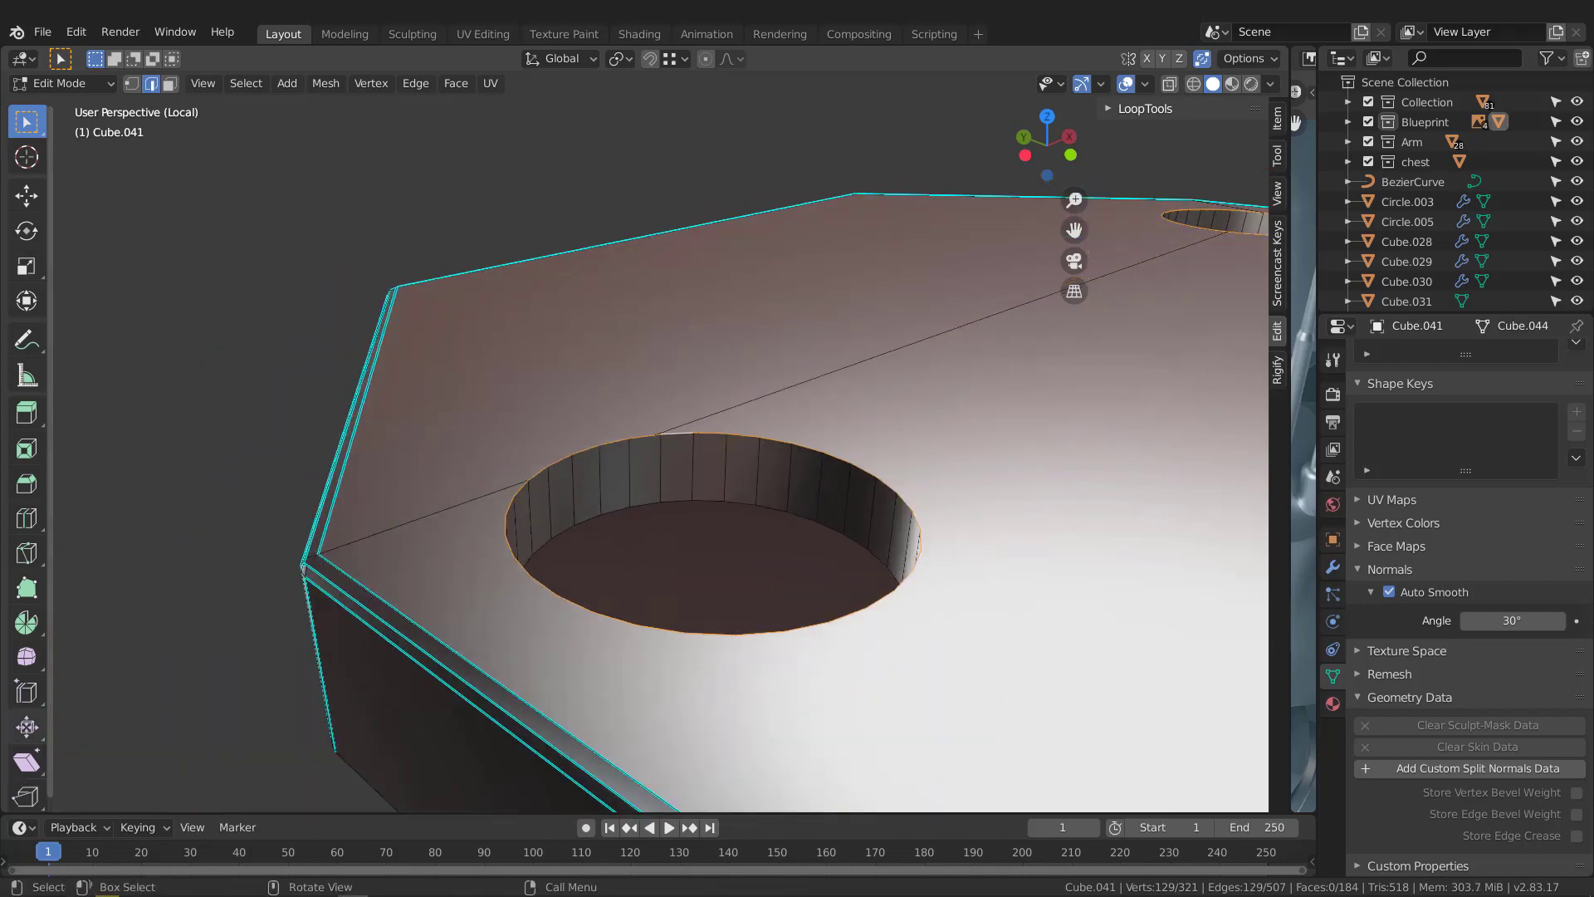
scroll(705, 465, "down", 2)
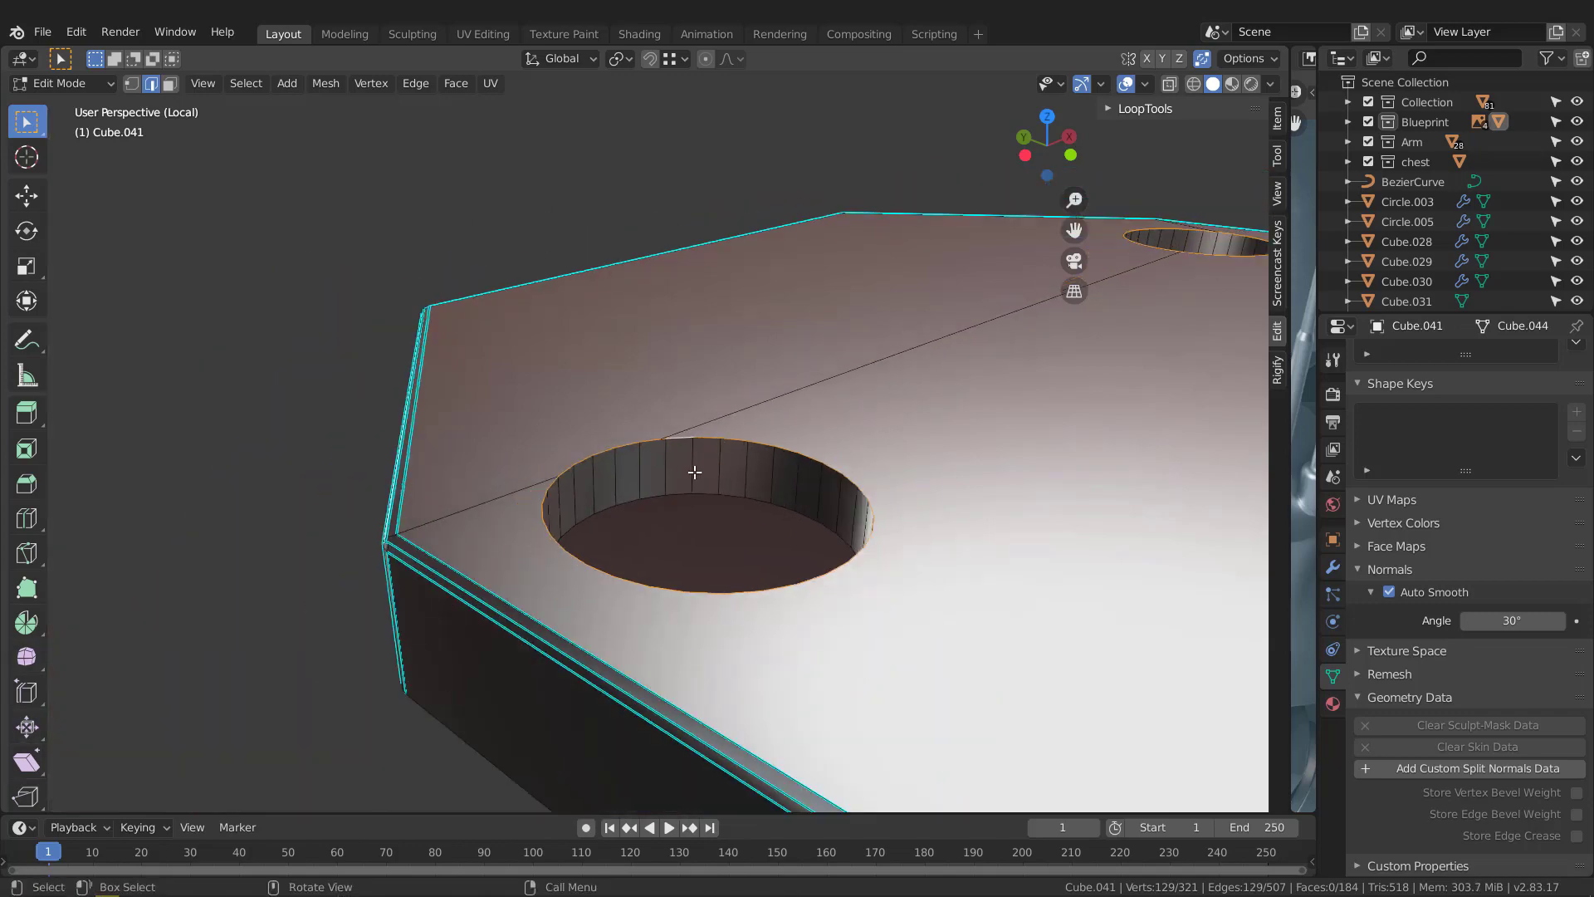
Bevel the four hole rims about 0.0187 cm wide with 3 segments and return to Object Mode
middle_click_drag(701, 469, 658, 494)
scroll(659, 495, "up", 3)
key("ctrl+b")
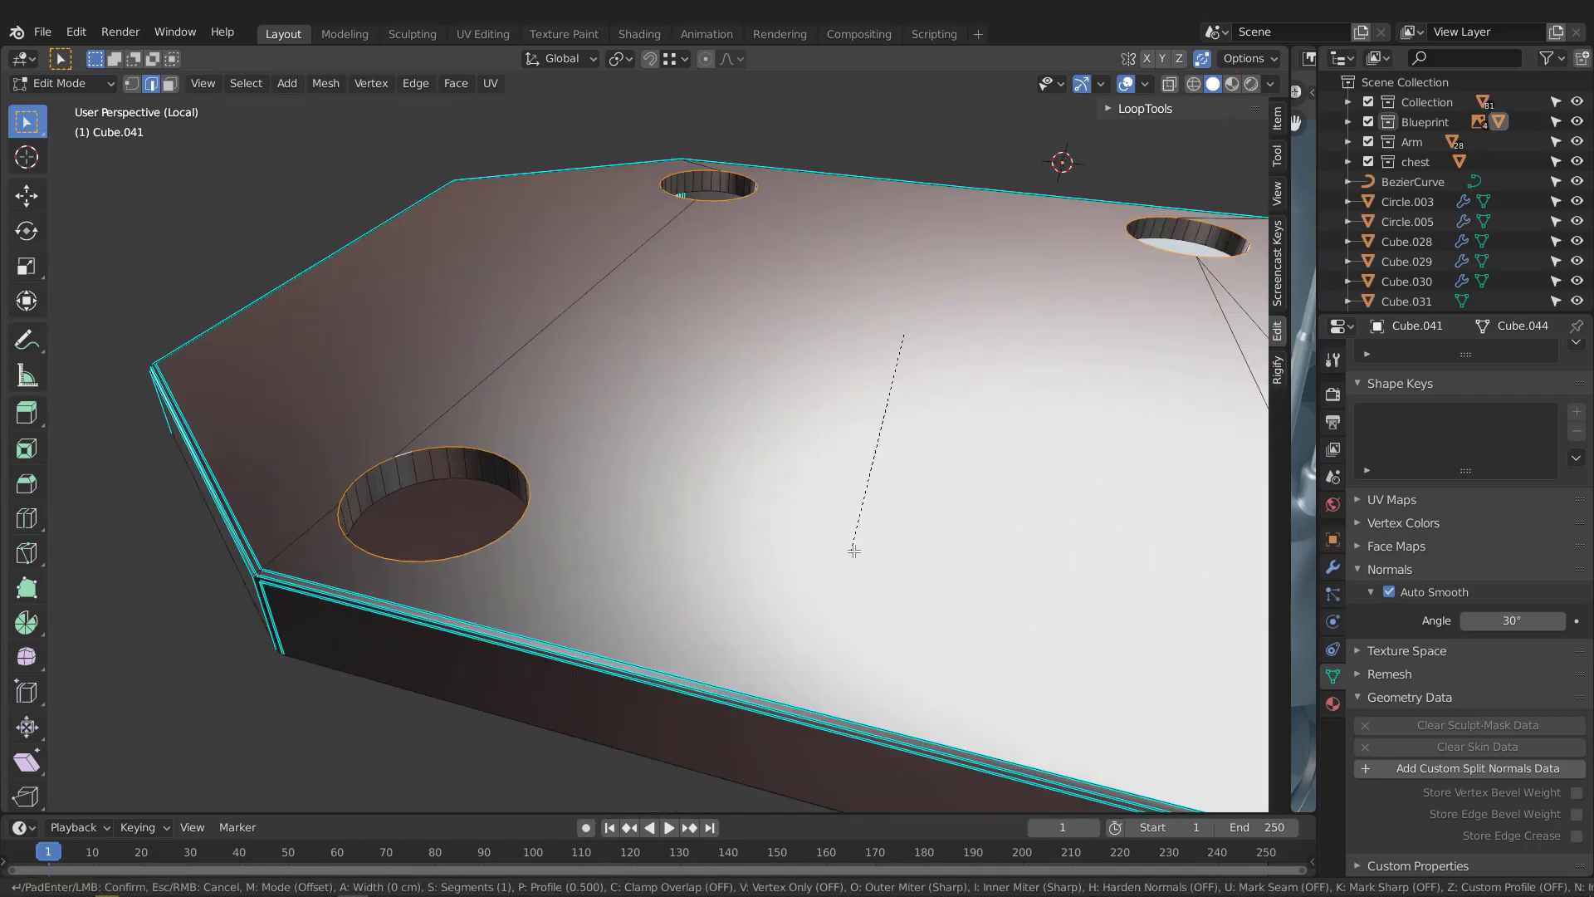
scroll(858, 553, "up", 2)
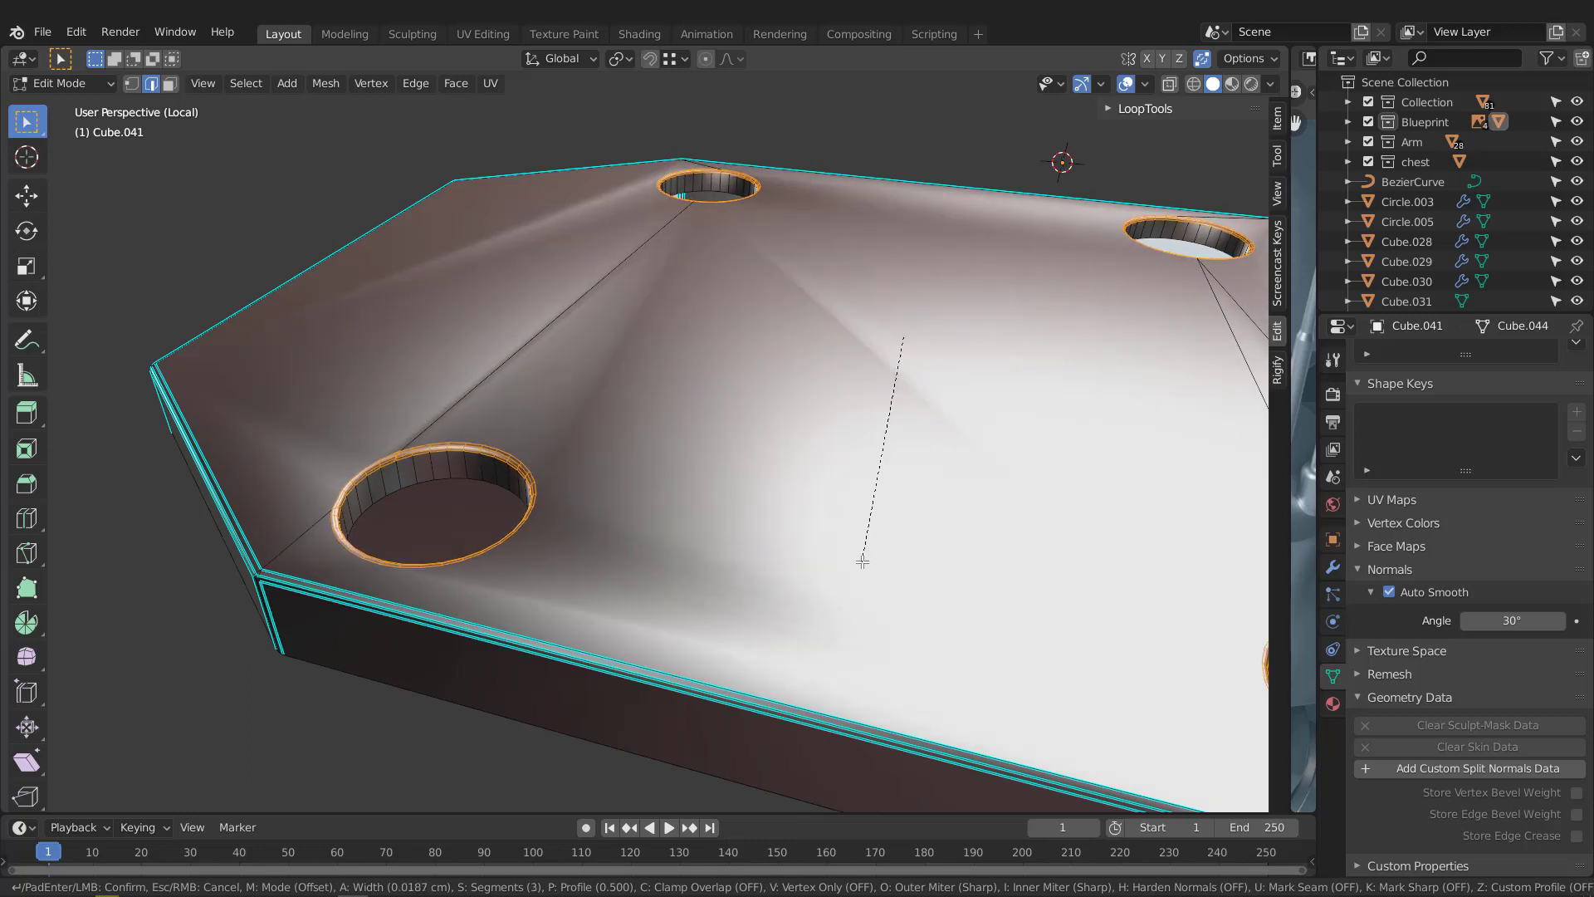
left_click(862, 561)
scroll(626, 455, "down", 3)
mouse_move(664, 458)
middle_mouse_down()
mouse_move(804, 480)
mouse_move(888, 465)
mouse_move(963, 501)
mouse_move(845, 563)
mouse_move(1035, 591)
mouse_move(1076, 558)
mouse_move(1259, 585)
mouse_move(882, 448)
mouse_move(670, 476)
mouse_move(716, 455)
mouse_move(715, 476)
mouse_move(739, 402)
mouse_move(745, 502)
mouse_move(702, 562)
mouse_move(747, 509)
mouse_move(686, 462)
middle_mouse_up()
scroll(963, 501, "up", 3)
scroll(669, 476, "down", 3)
key("Tab")
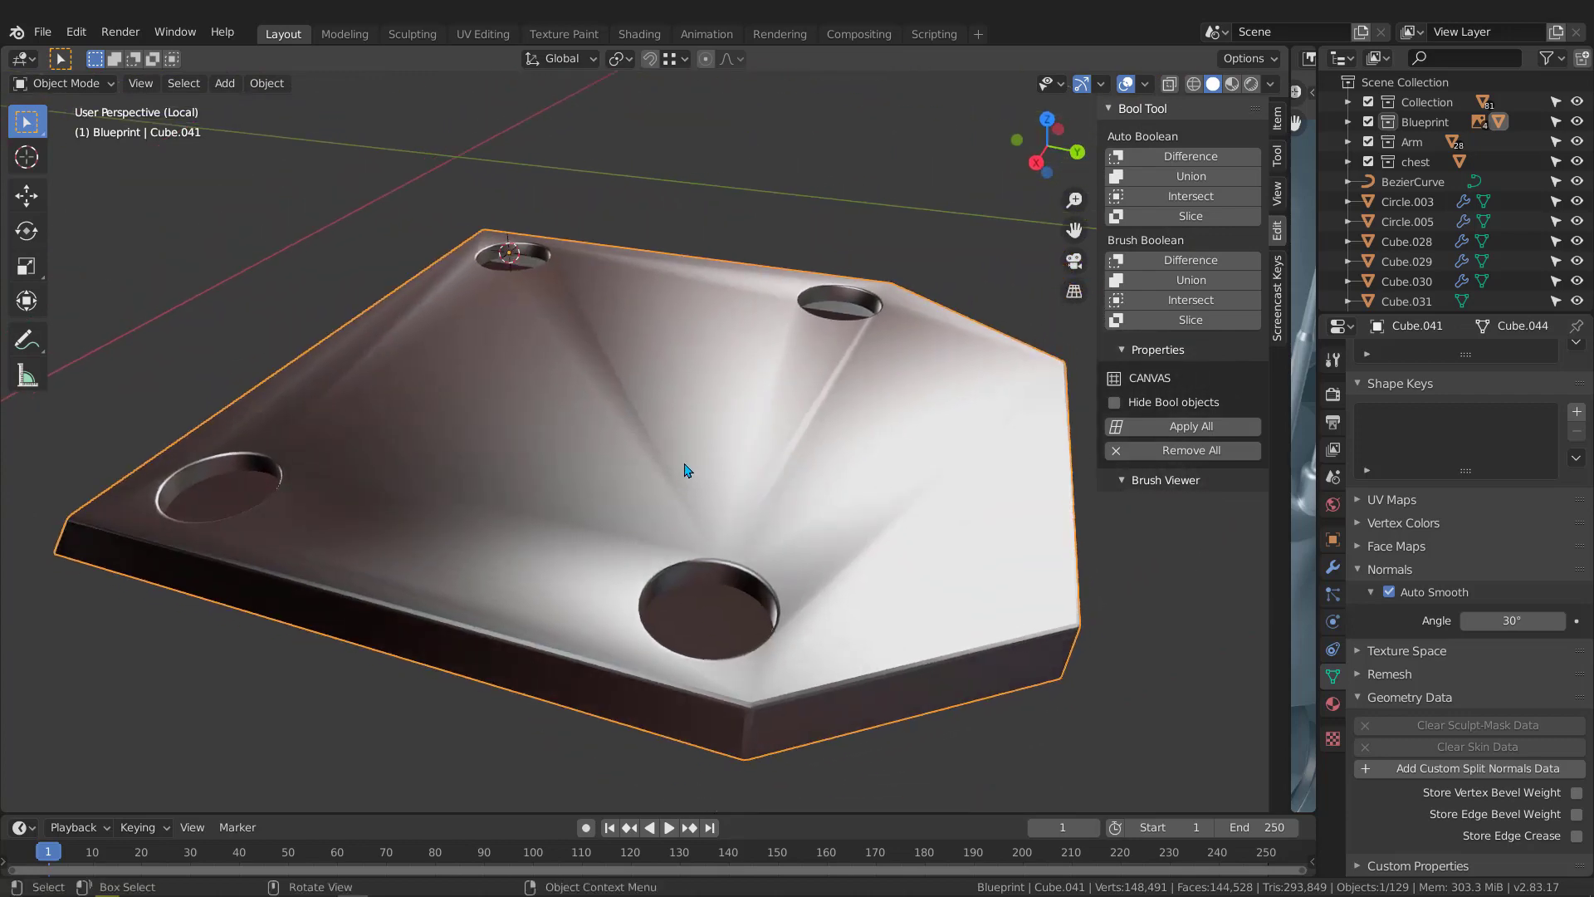
Add a Weighted Normal modifier to the plate
left_click(1333, 571)
left_click(1424, 354)
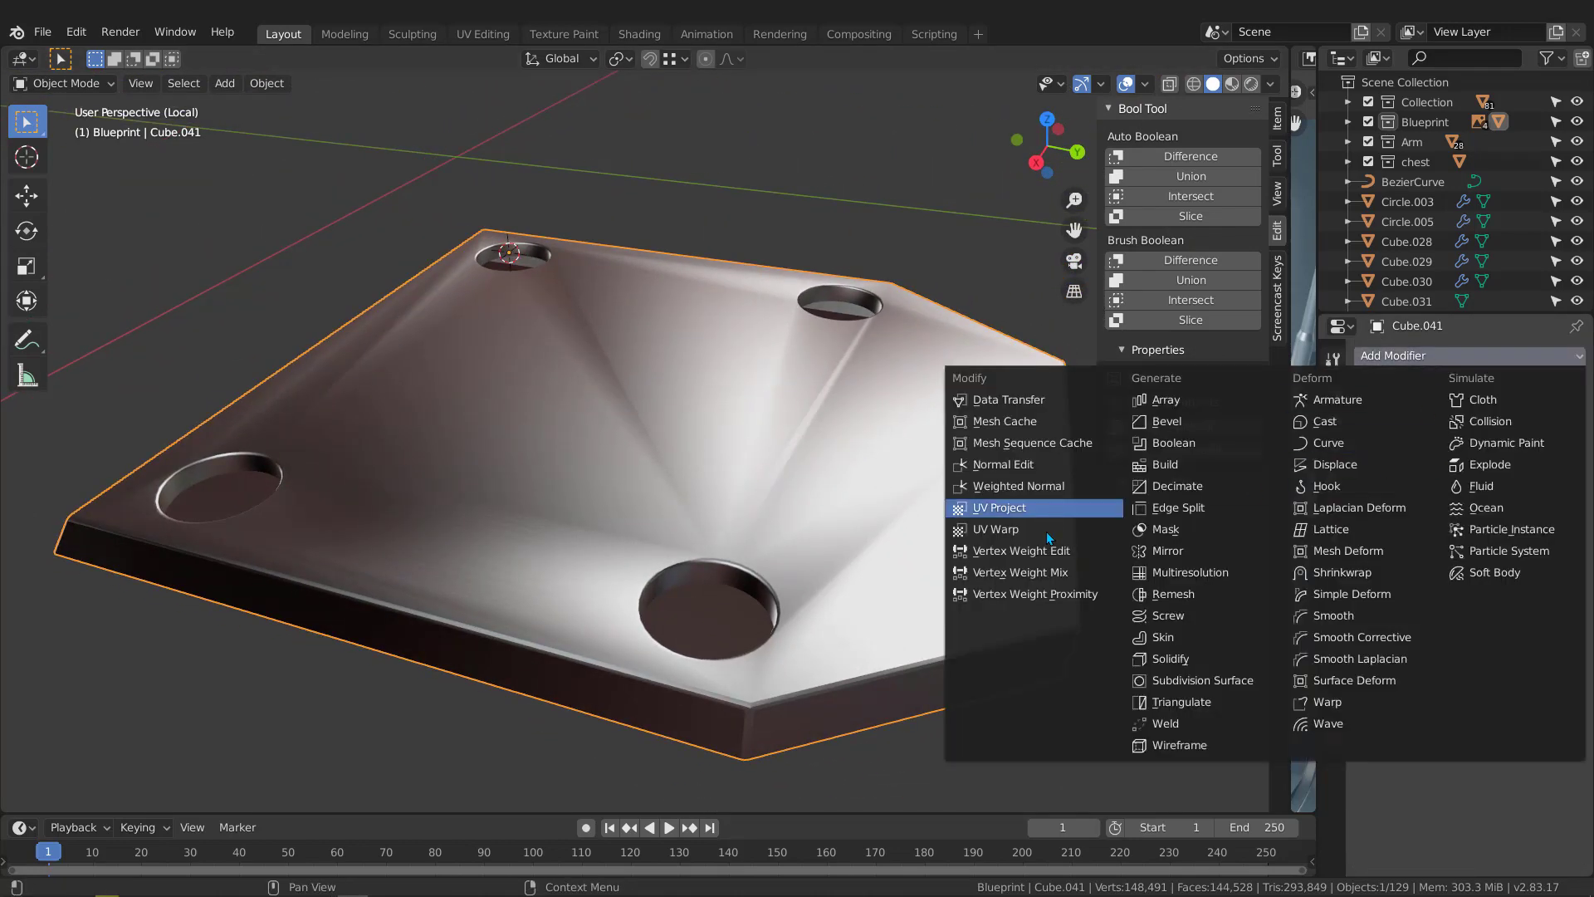
left_click(1020, 488)
middle_click_drag(1022, 498, 873, 493)
Bevel the outline of the plate's underside by about 0.0127 cm with 3 segments and return to Object Mode
middle_click_drag(959, 475, 562, 385)
key("Tab")
scroll(872, 332, "up", 3)
left_click(913, 340, "alt")
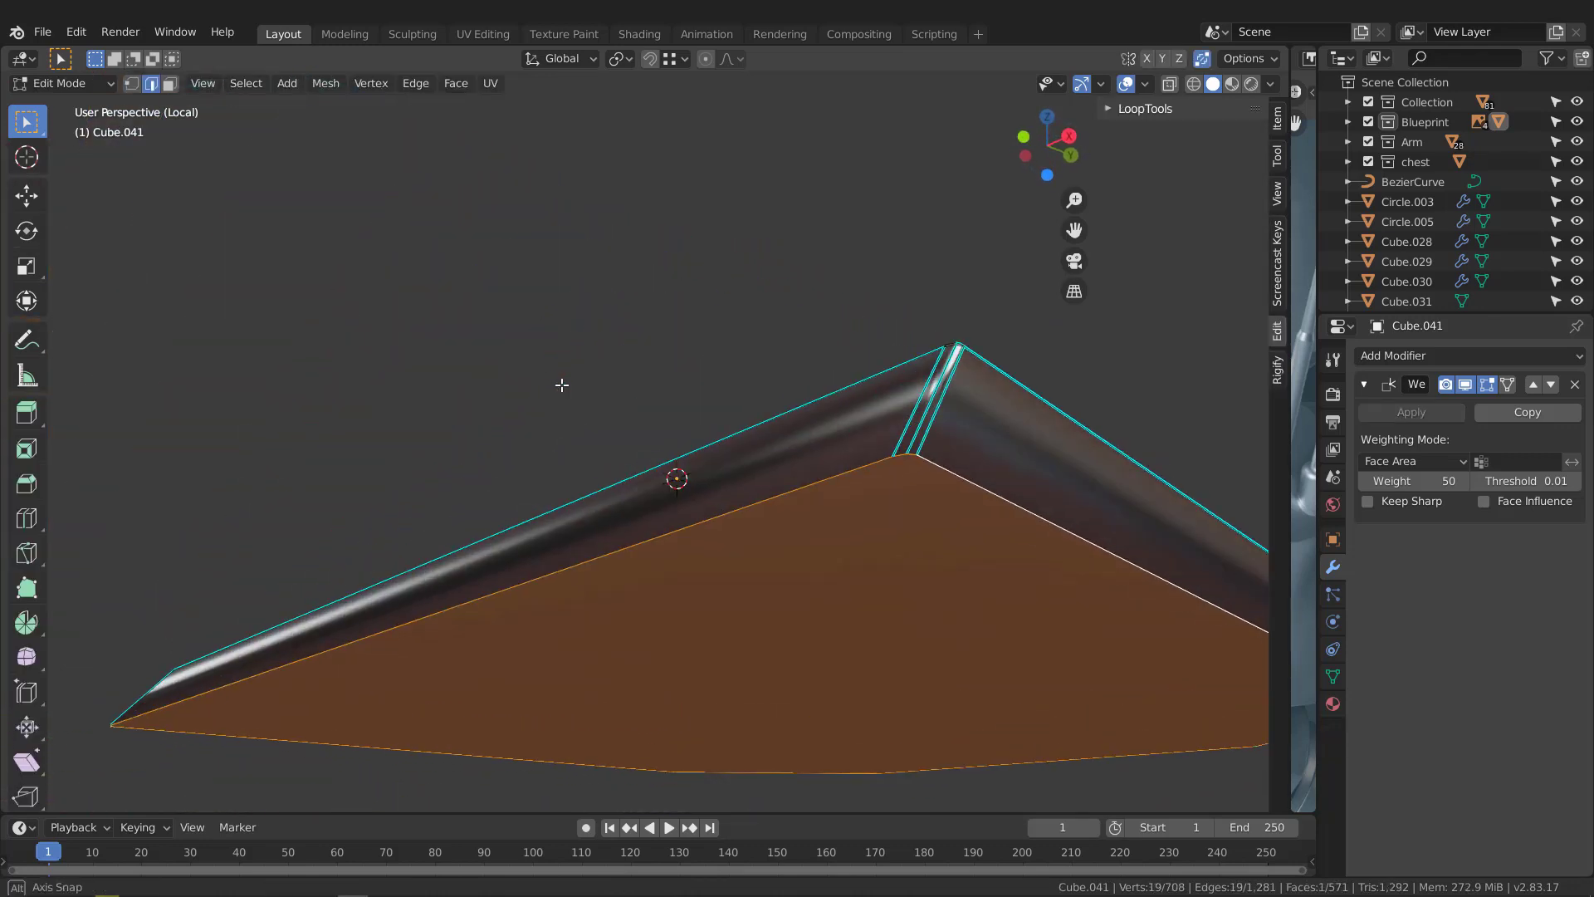
key("ctrl+b")
left_click(1207, 531)
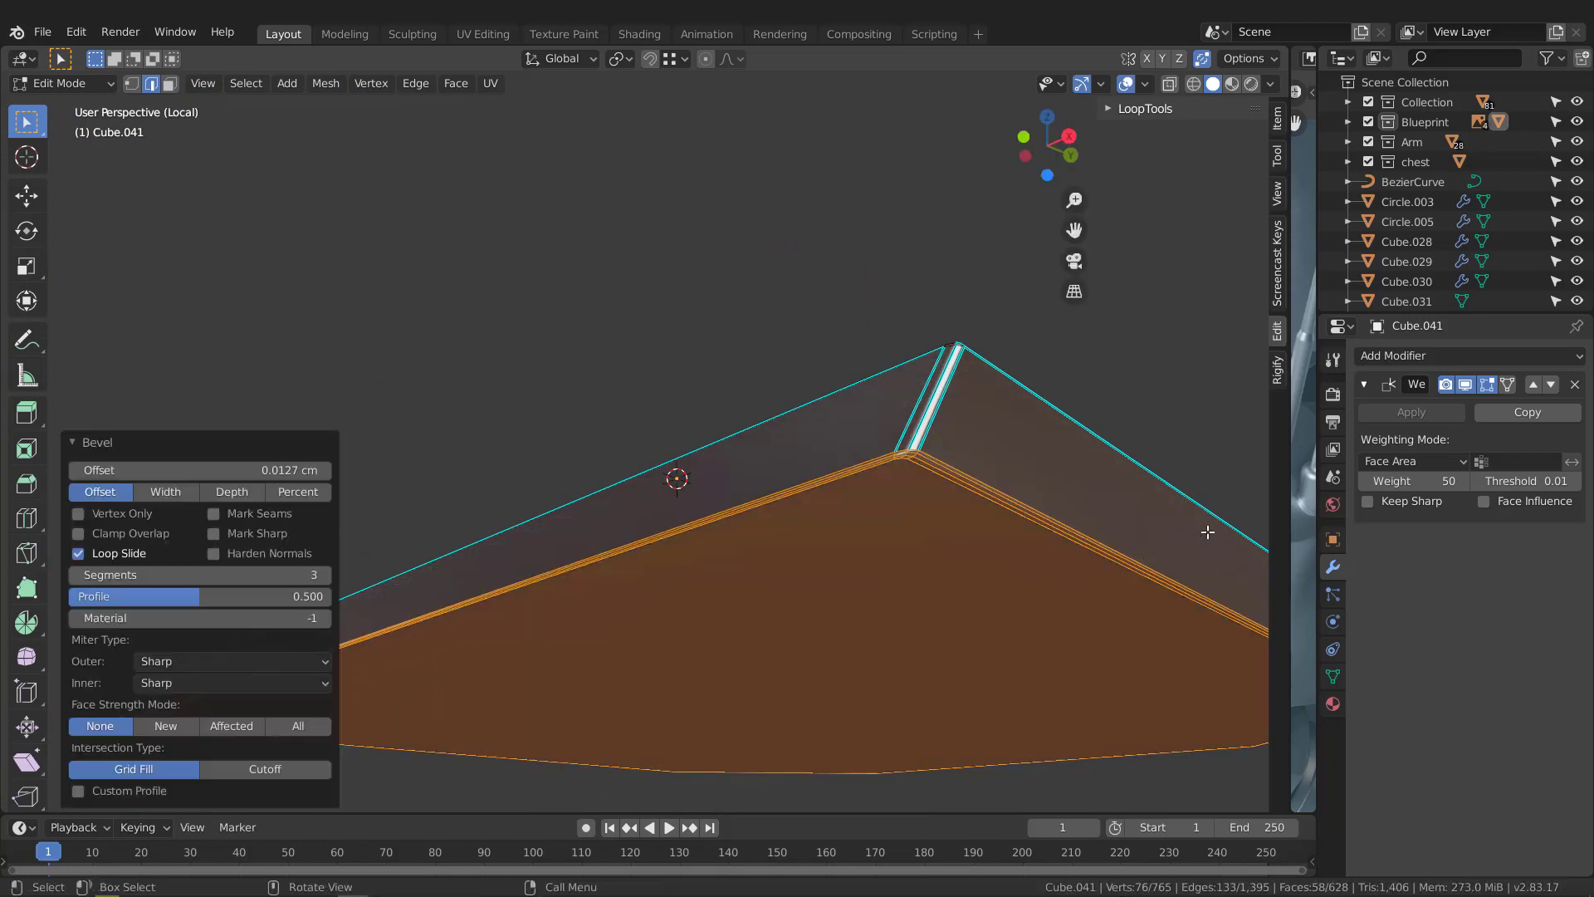
middle_click_drag(1207, 531, 869, 502)
key("Tab")
middle_click_drag(685, 611, 625, 596)
Exit Local View and duplicate the toe hinge's hex-socket bolt, placing the copy just above the sole plate's nearest front hole
key("KP_Divide")
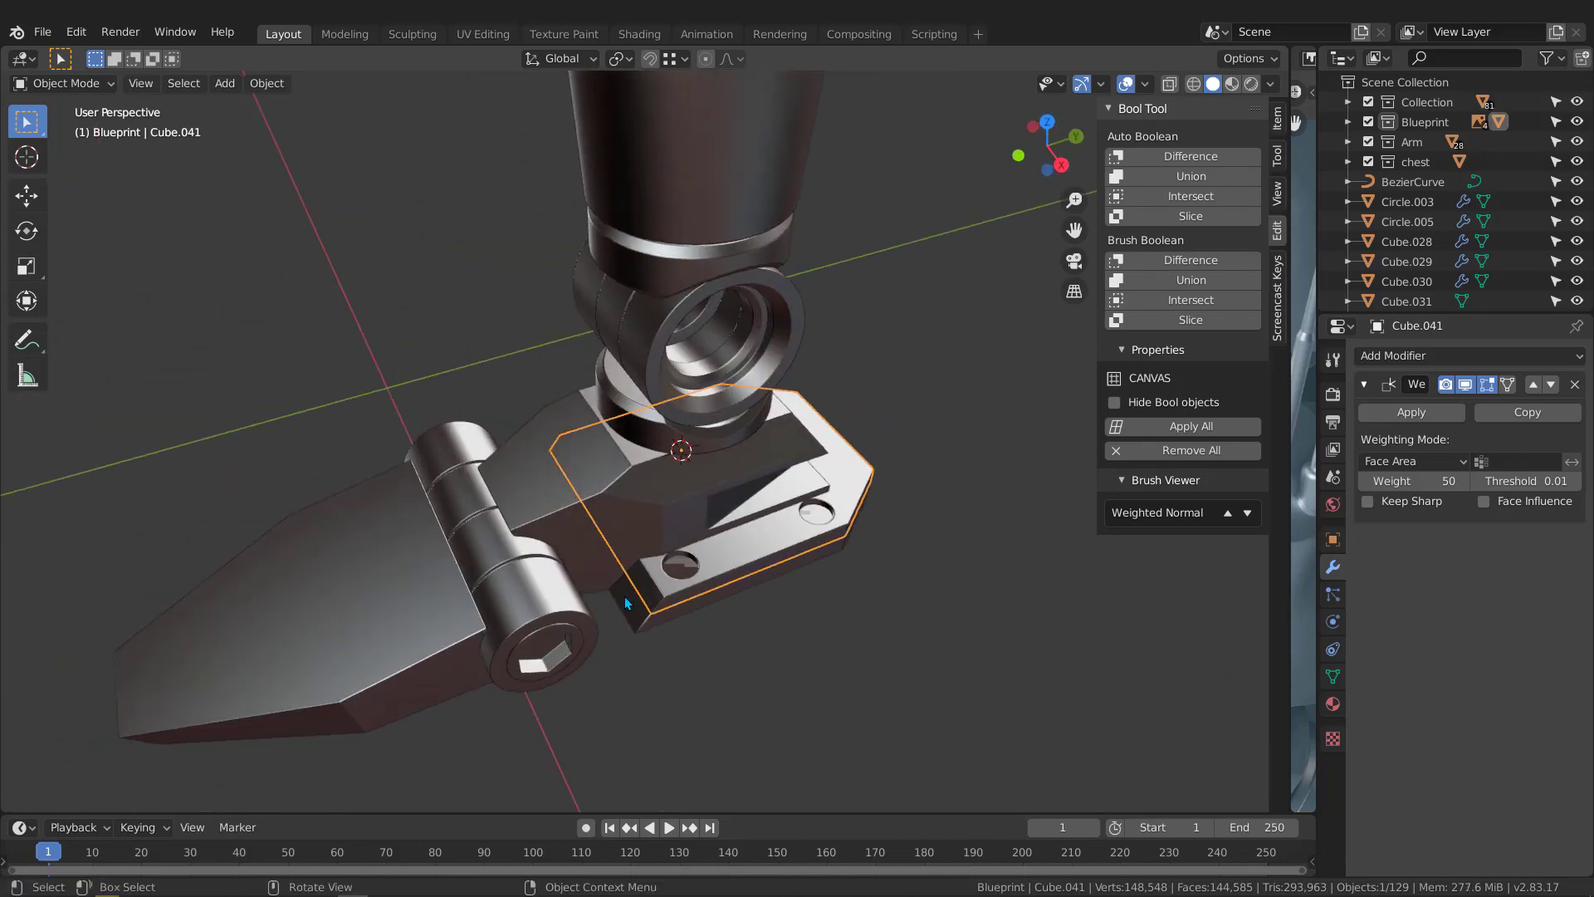
left_click(537, 665)
middle_click_drag(537, 665, 605, 659)
key("shift+d")
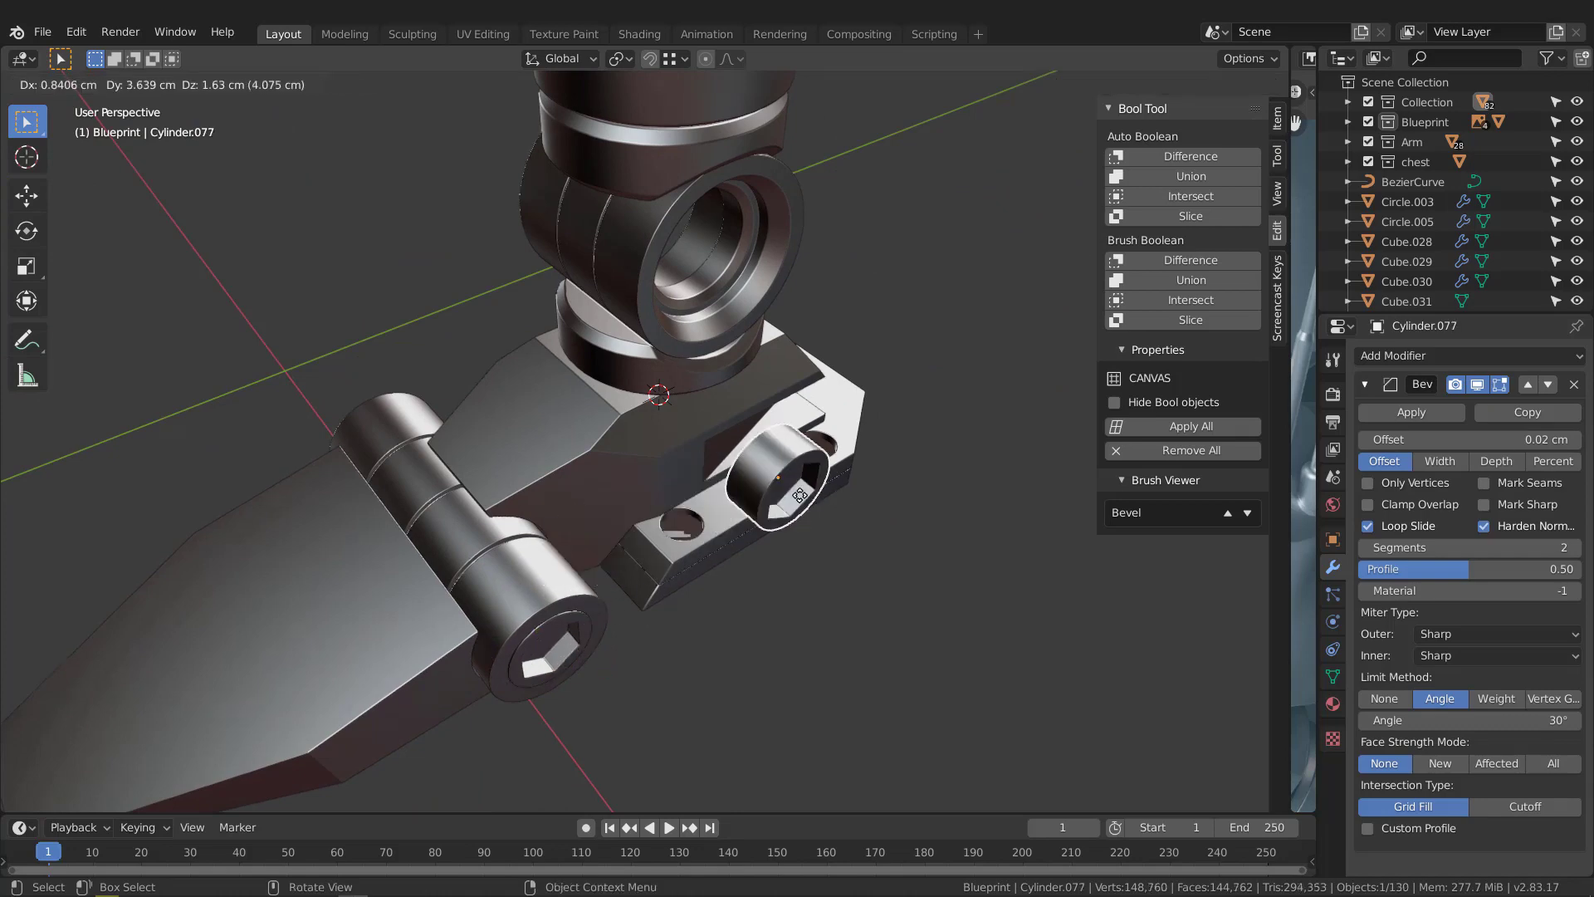
left_click(746, 519)
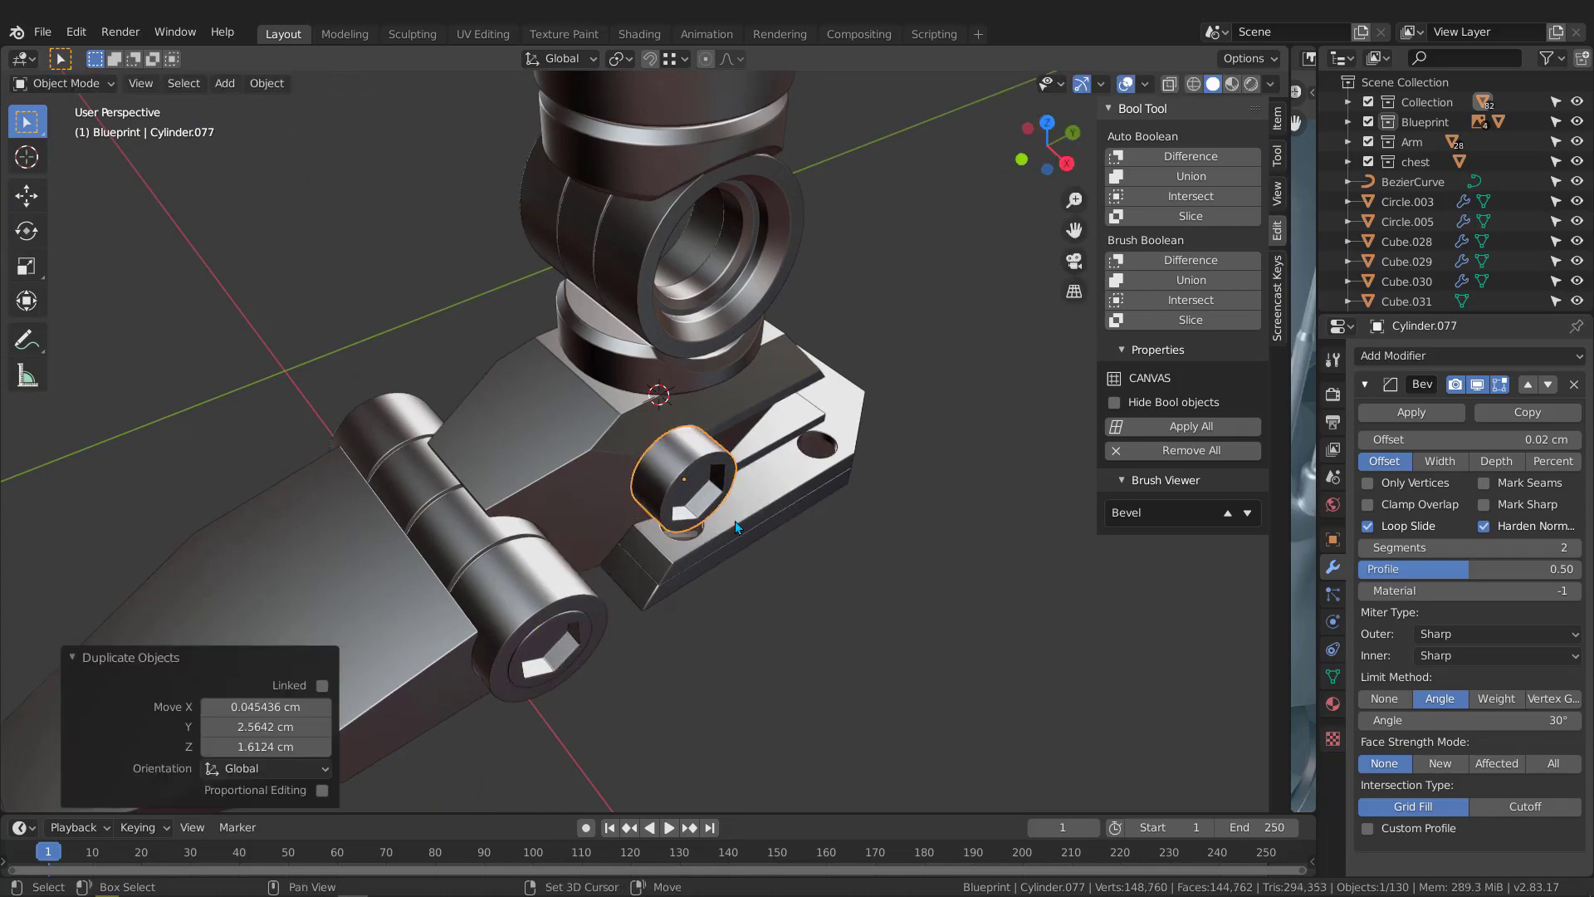
Isolate the copied bolt with the sole plate and rotate the bolt -90° about the global Y axis
scroll(728, 508, "up", 3)
left_click(784, 493, "shift")
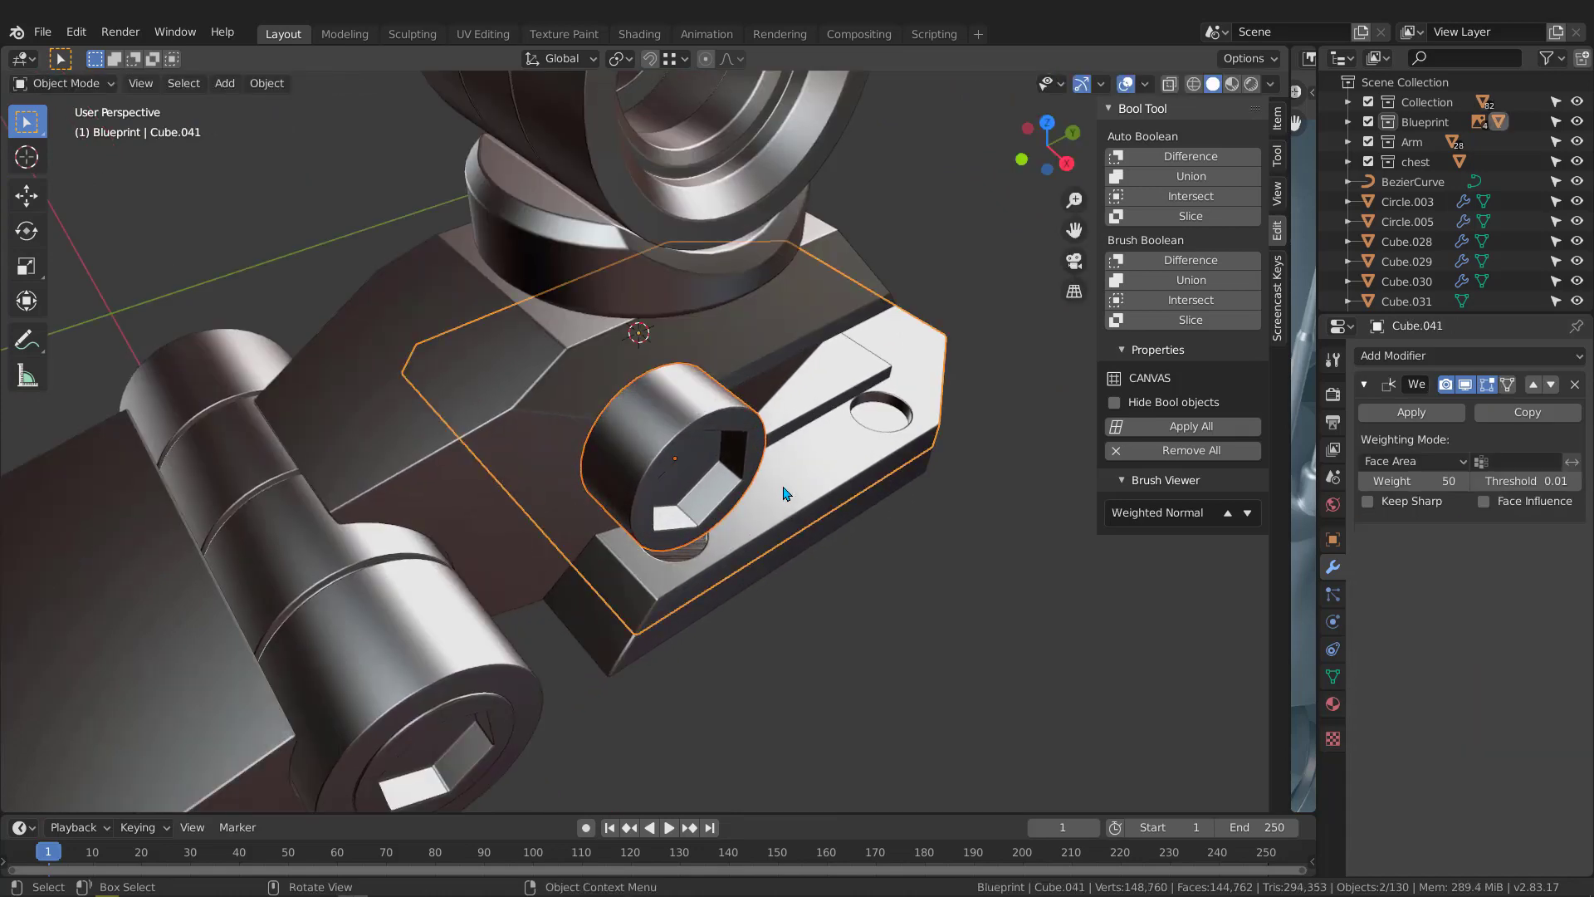
key("KP_Divide")
key("KP_7")
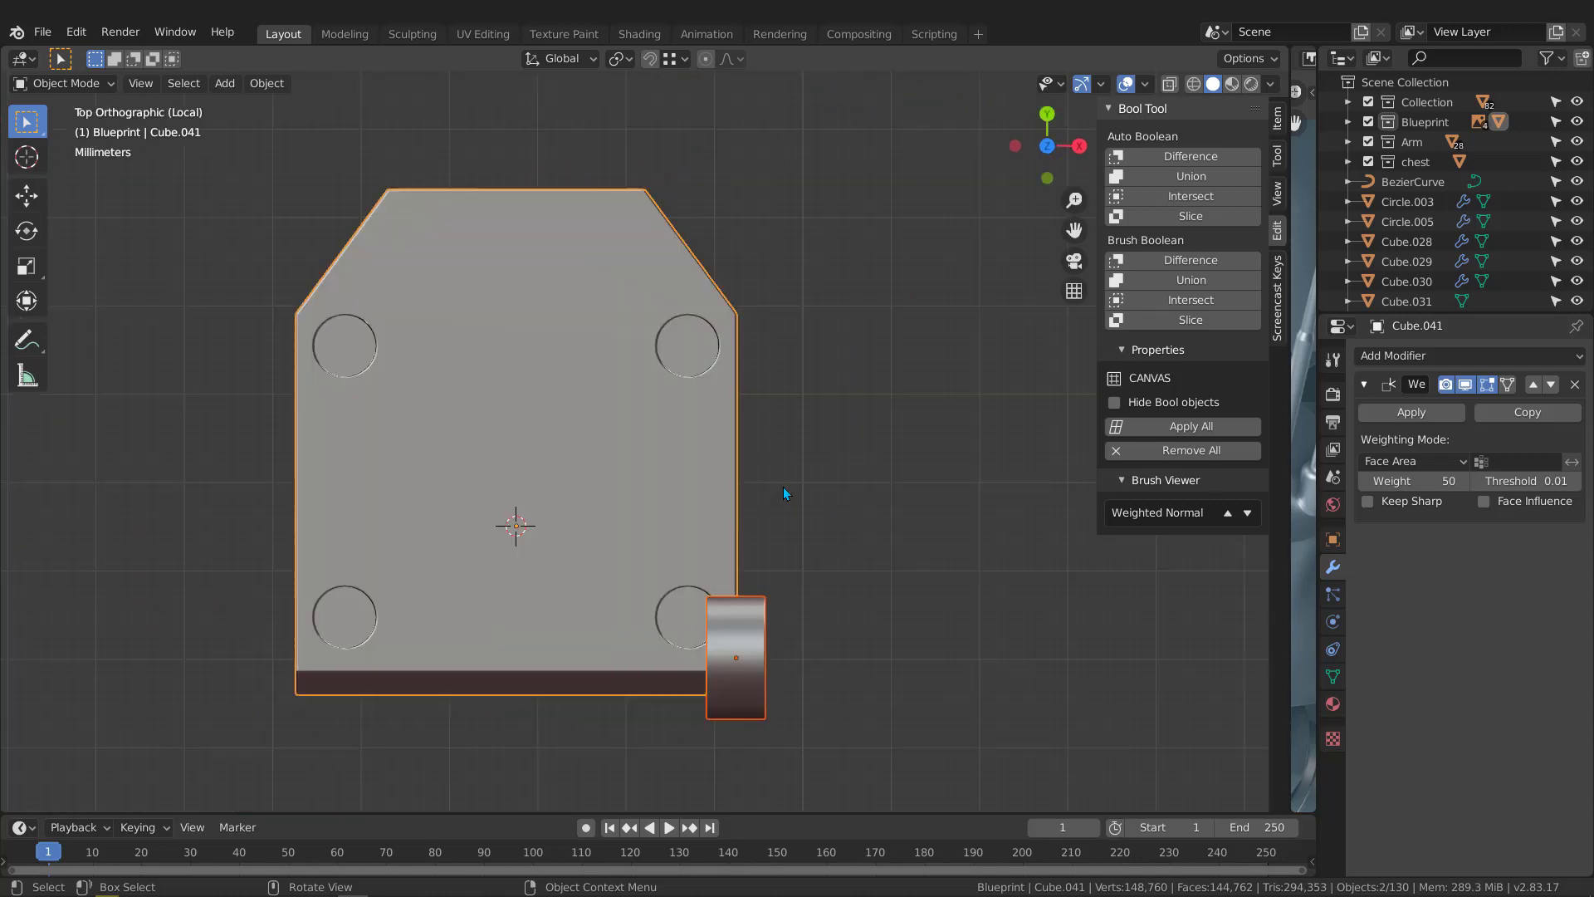
left_click(754, 711)
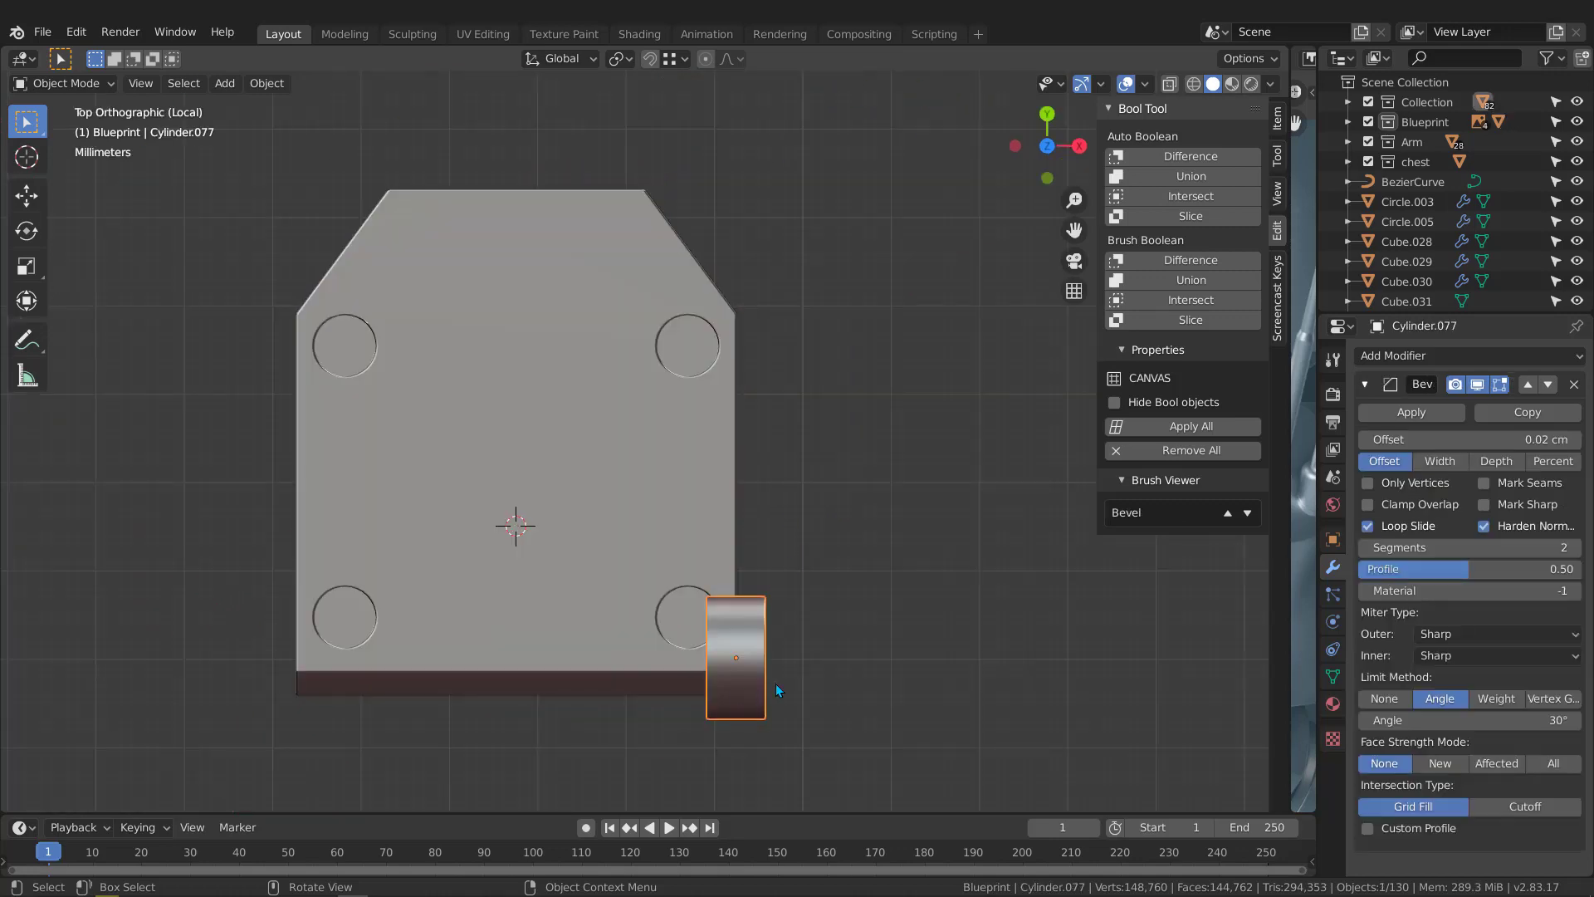
scroll(770, 577, "down", 5)
scroll(675, 569, "up", 5)
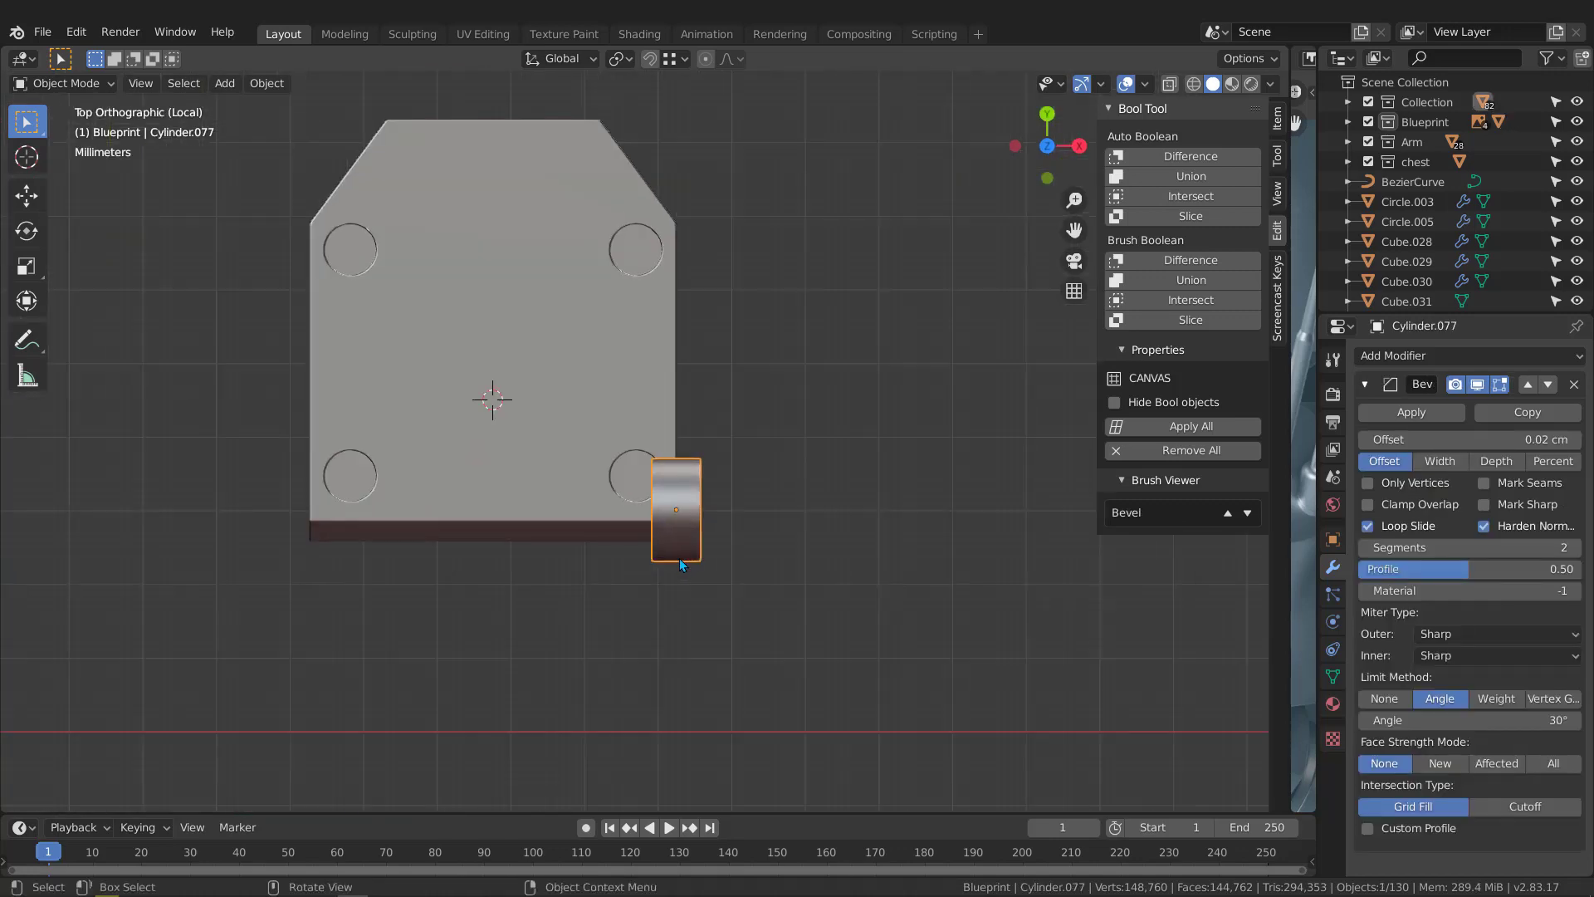
key("r")
key("y")
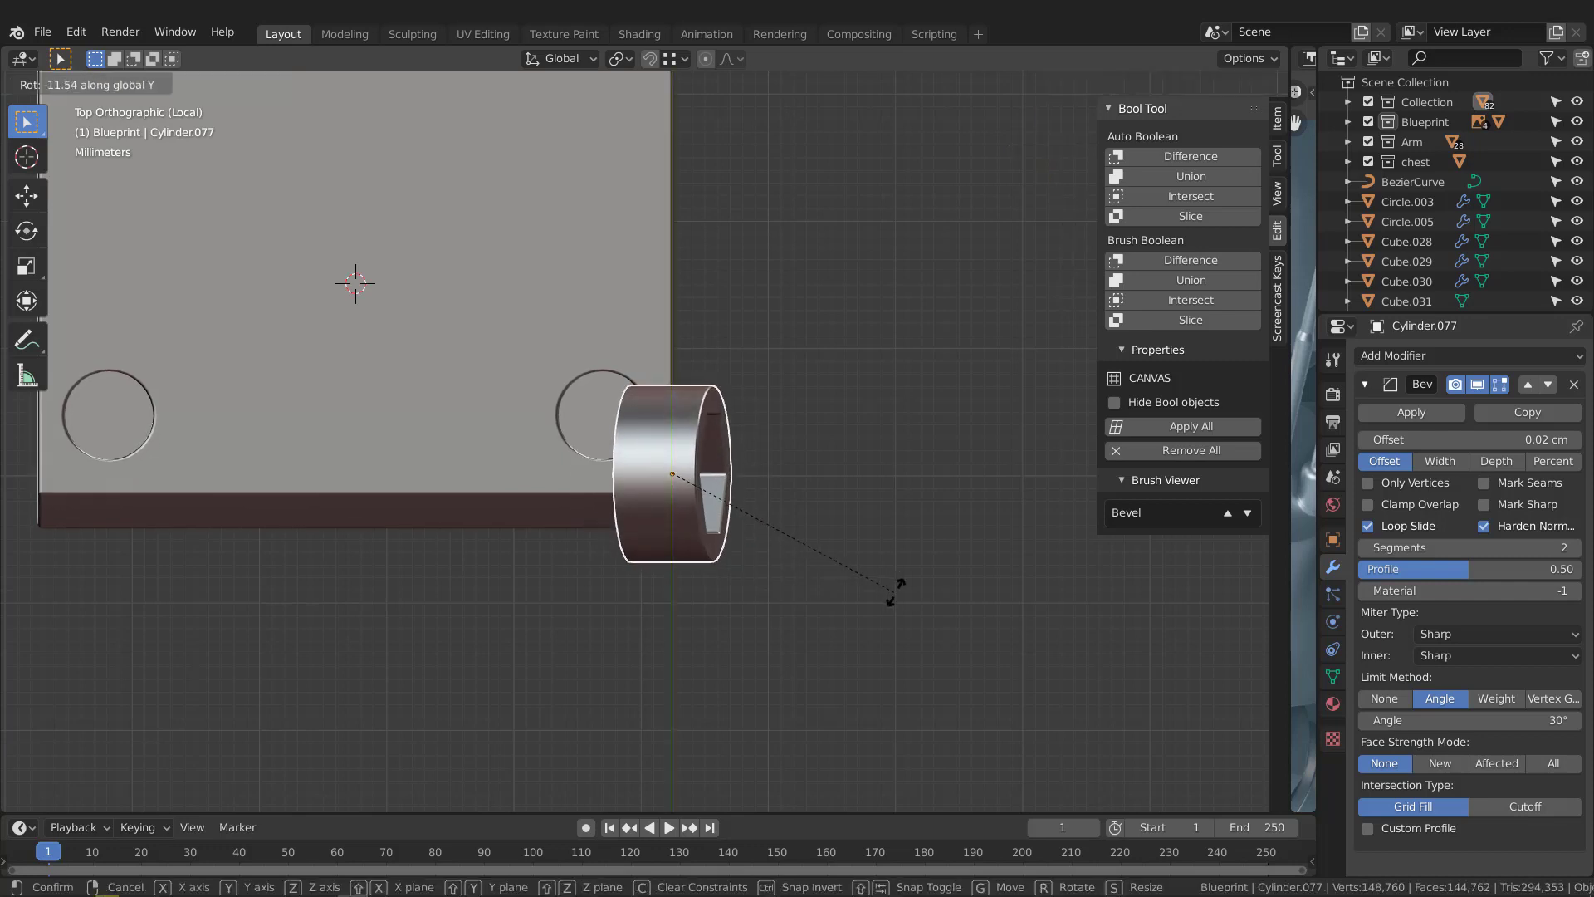
left_click(793, 347)
Move the bolt about -0.62 cm in X and 0.48 cm in Y over the front hole, and scale it to about 0.497
key("g")
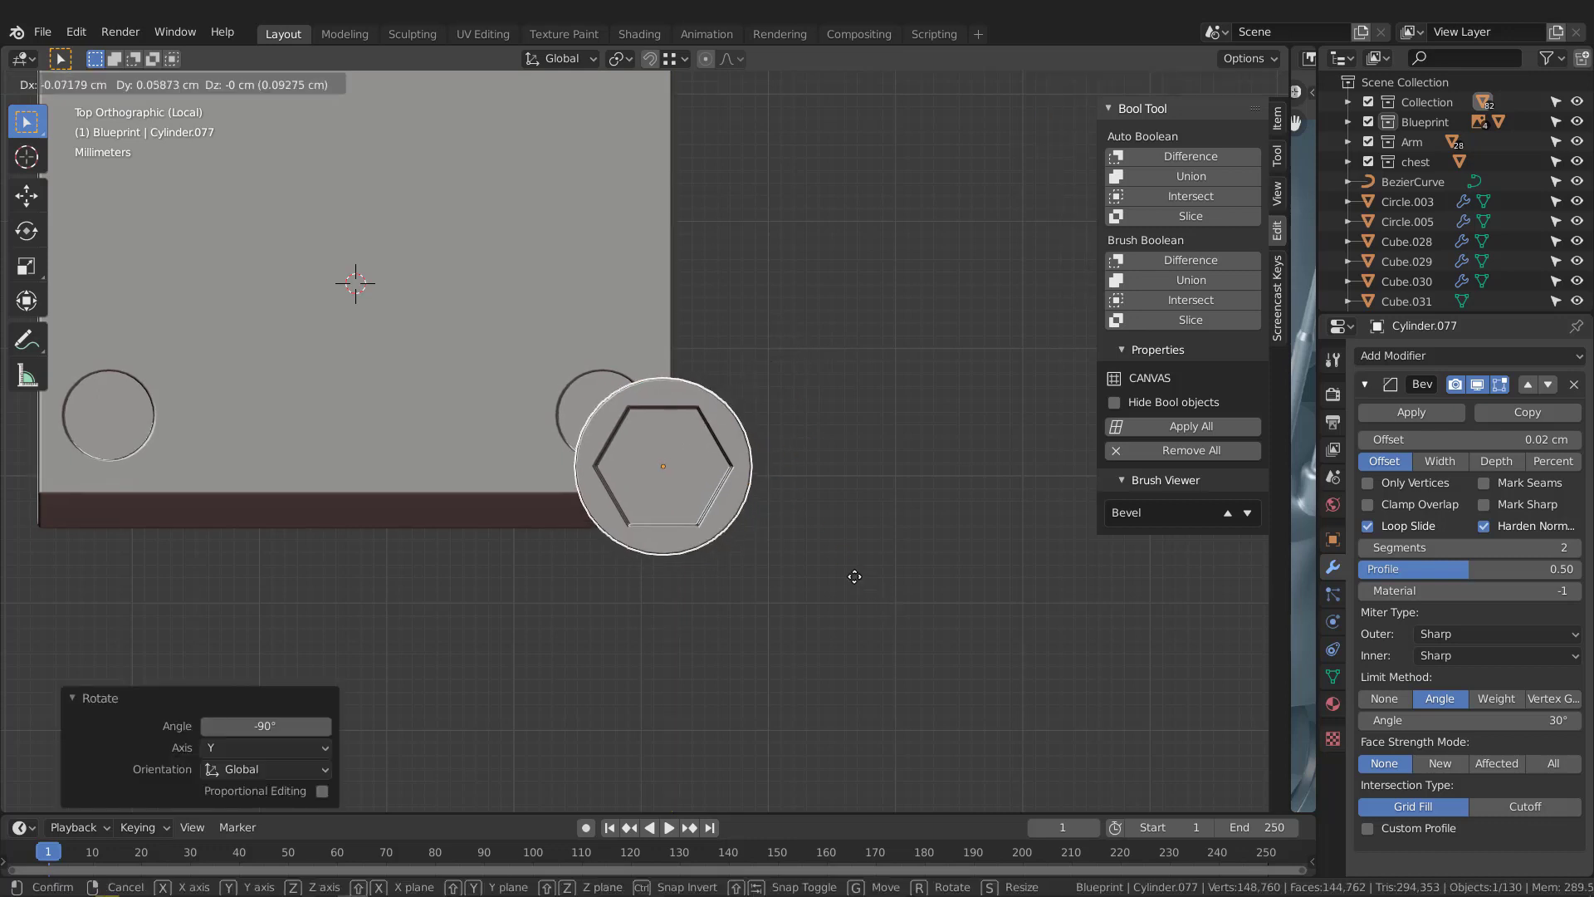
left_click(807, 540)
key("s")
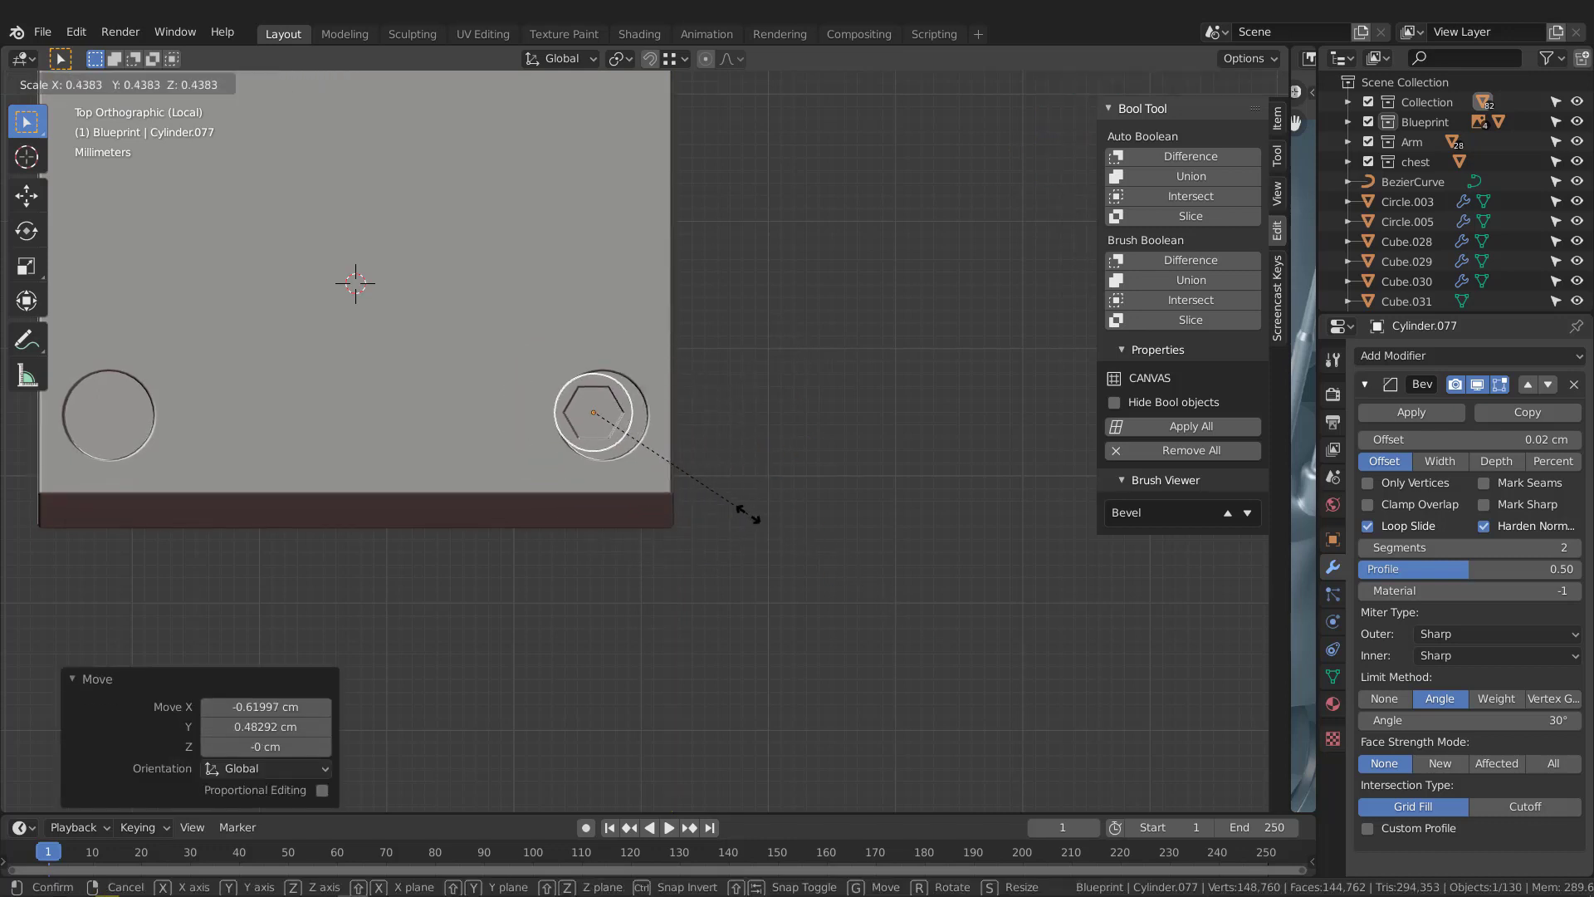
left_click(767, 531)
Snap the 3D cursor to the center of the front hole by selecting an edge loop on its rim in Edit Mode
key("KP_Decimal")
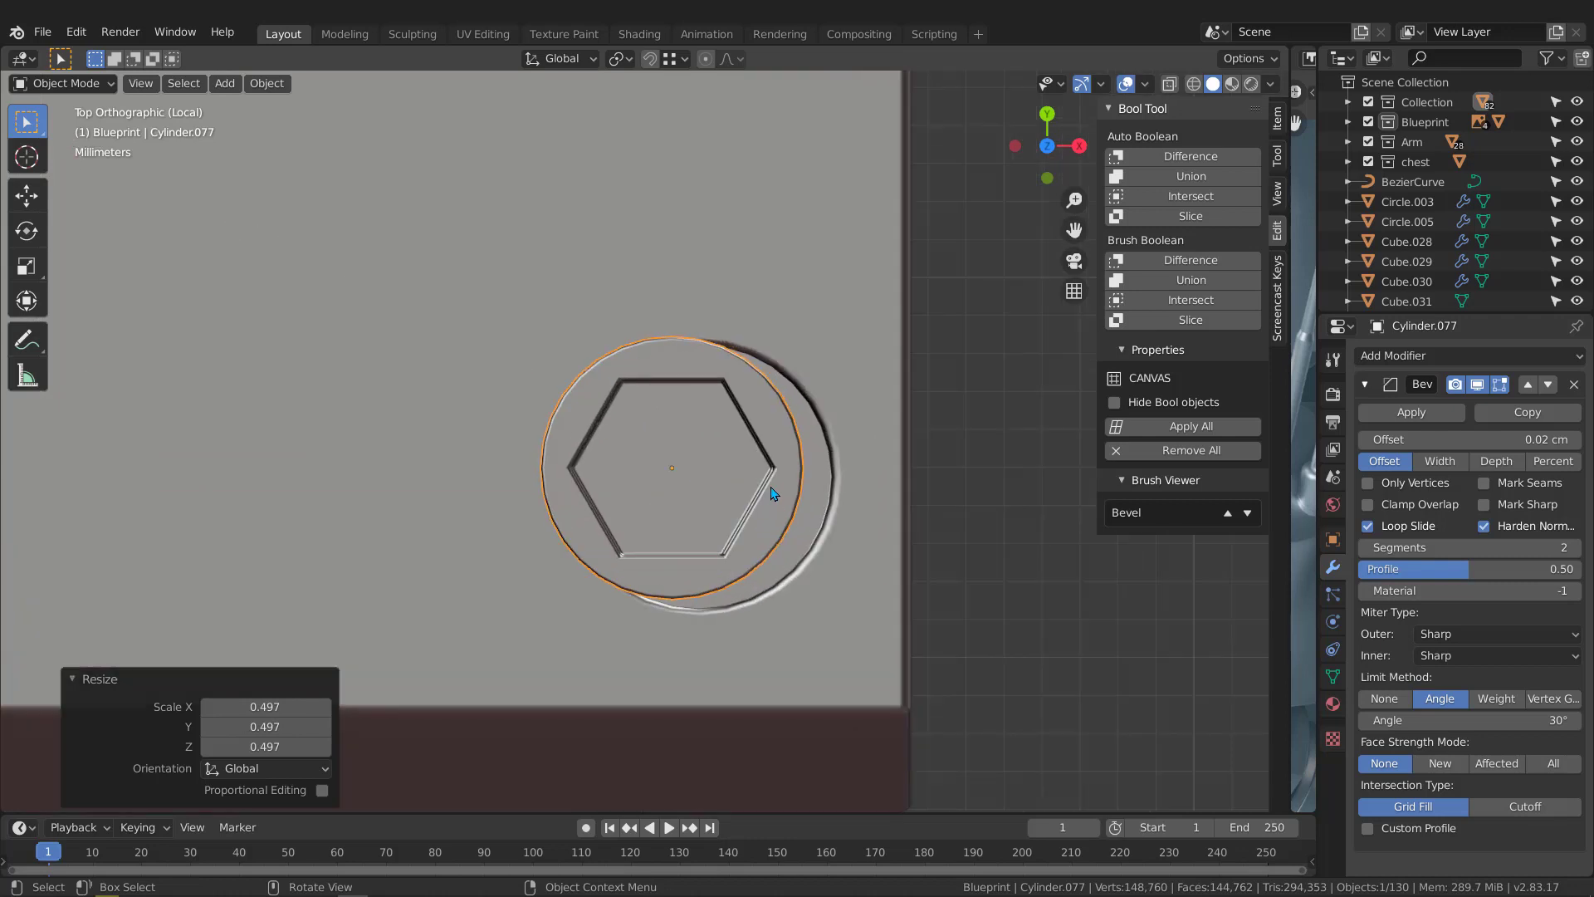
scroll(681, 466, "down", 3)
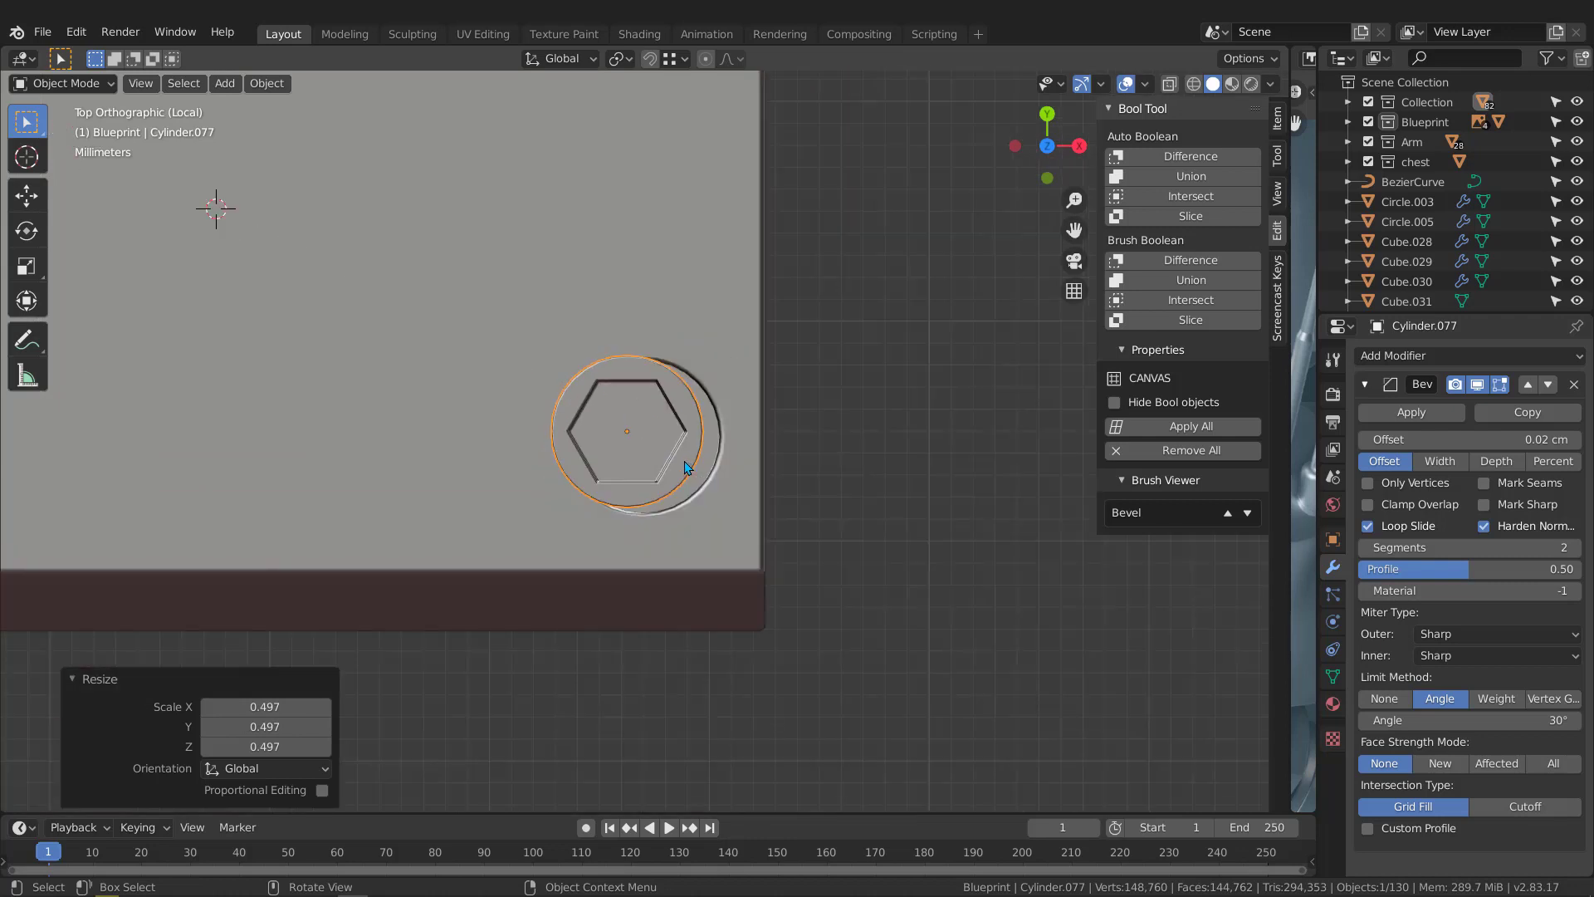
scroll(721, 406, "up", 5)
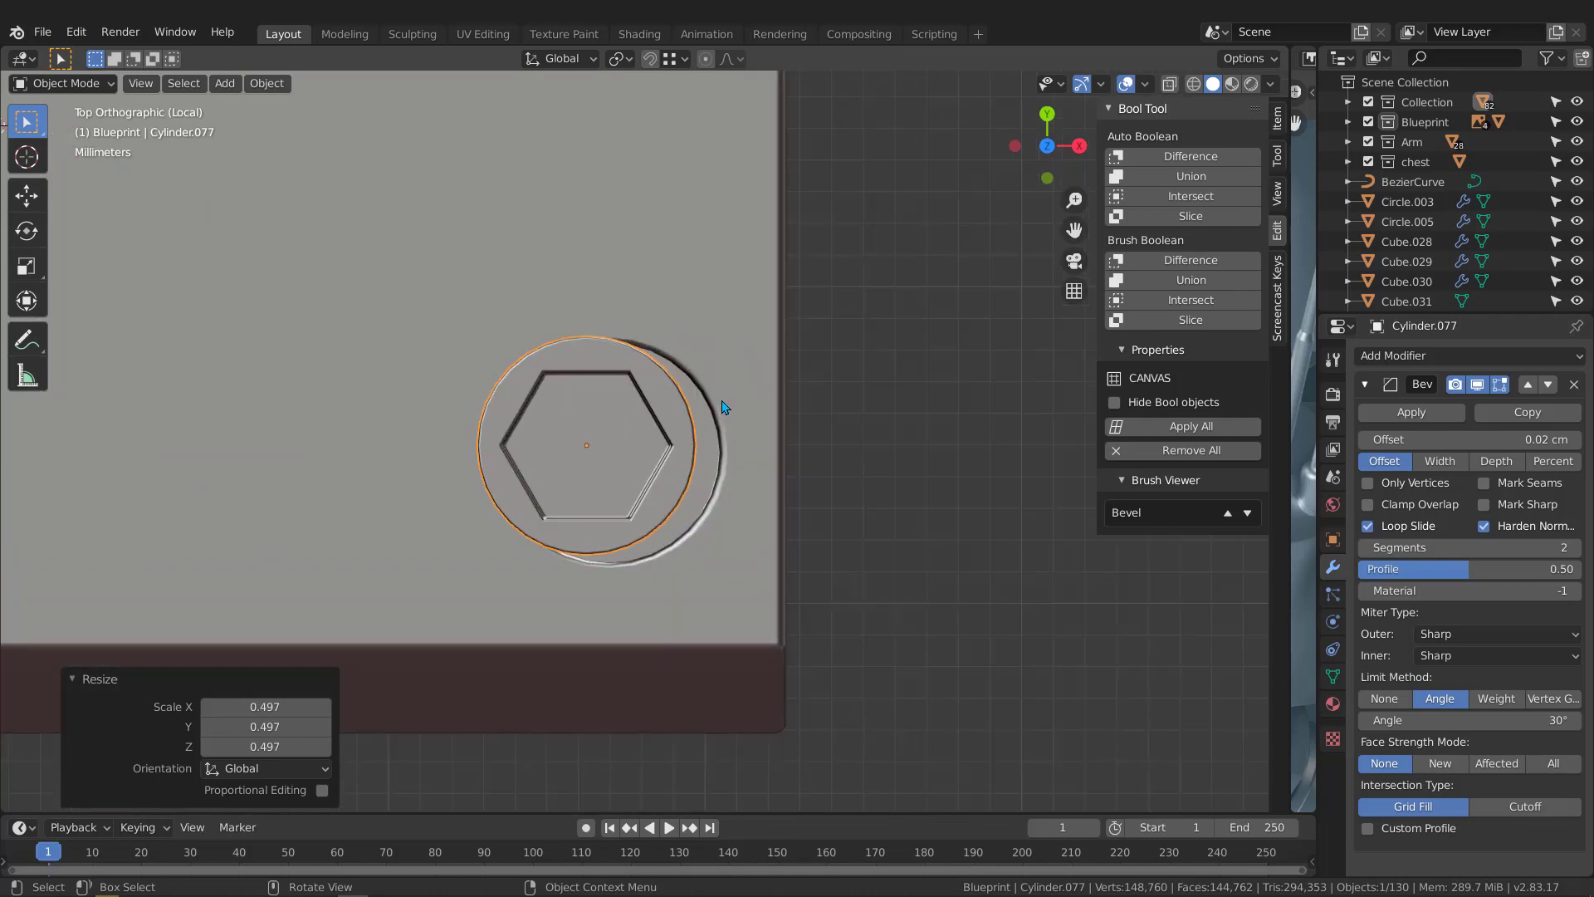
left_click(720, 410)
key("Tab")
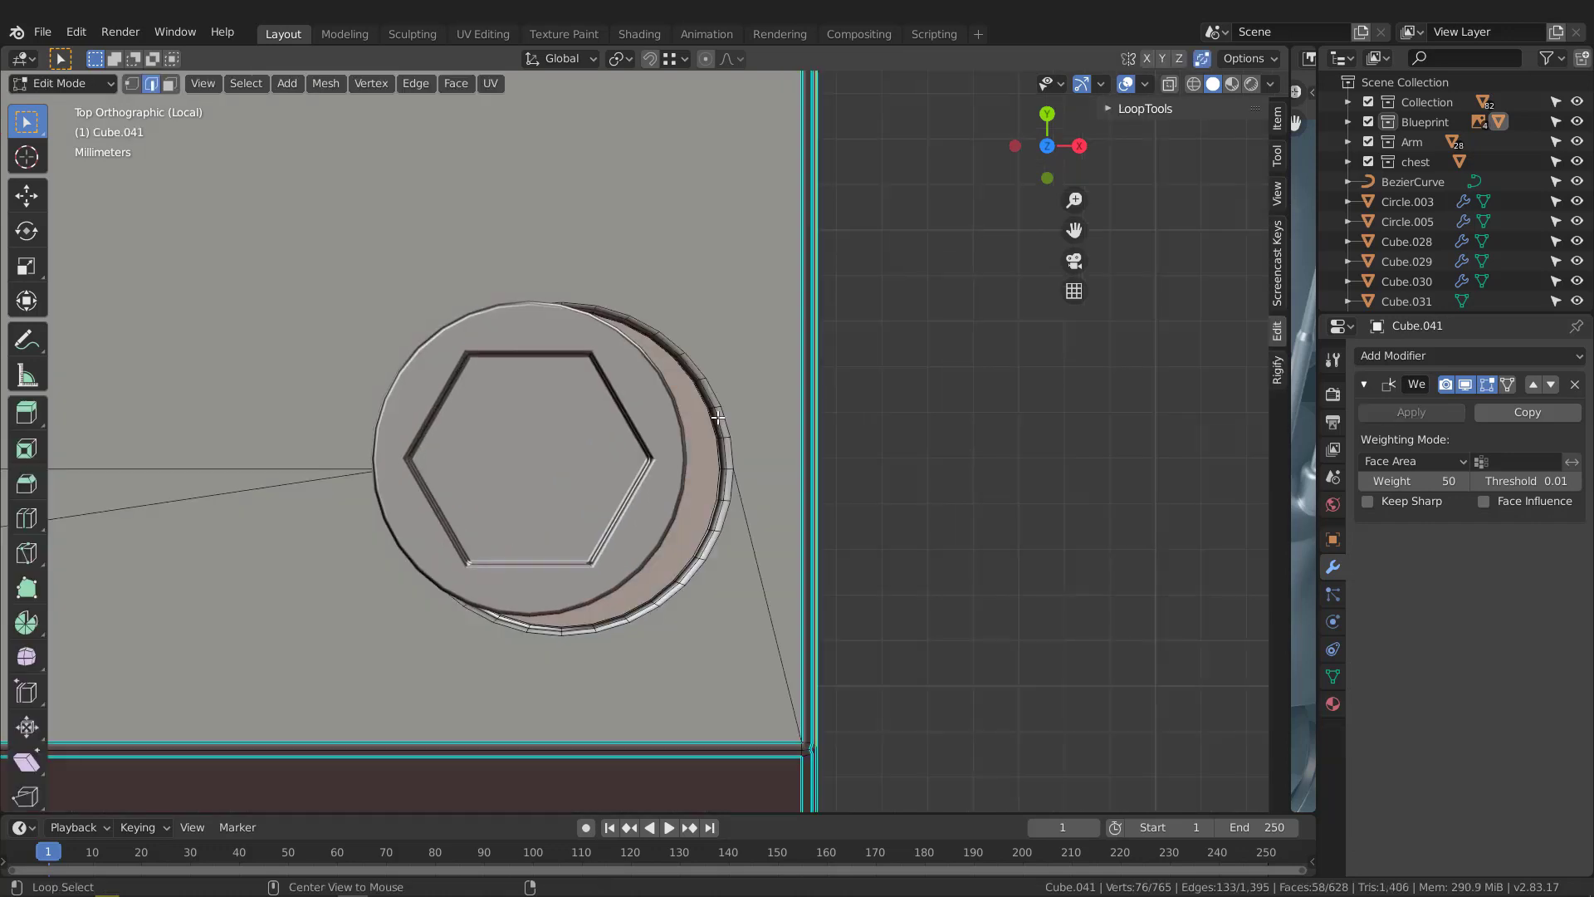
left_click(717, 416, "alt")
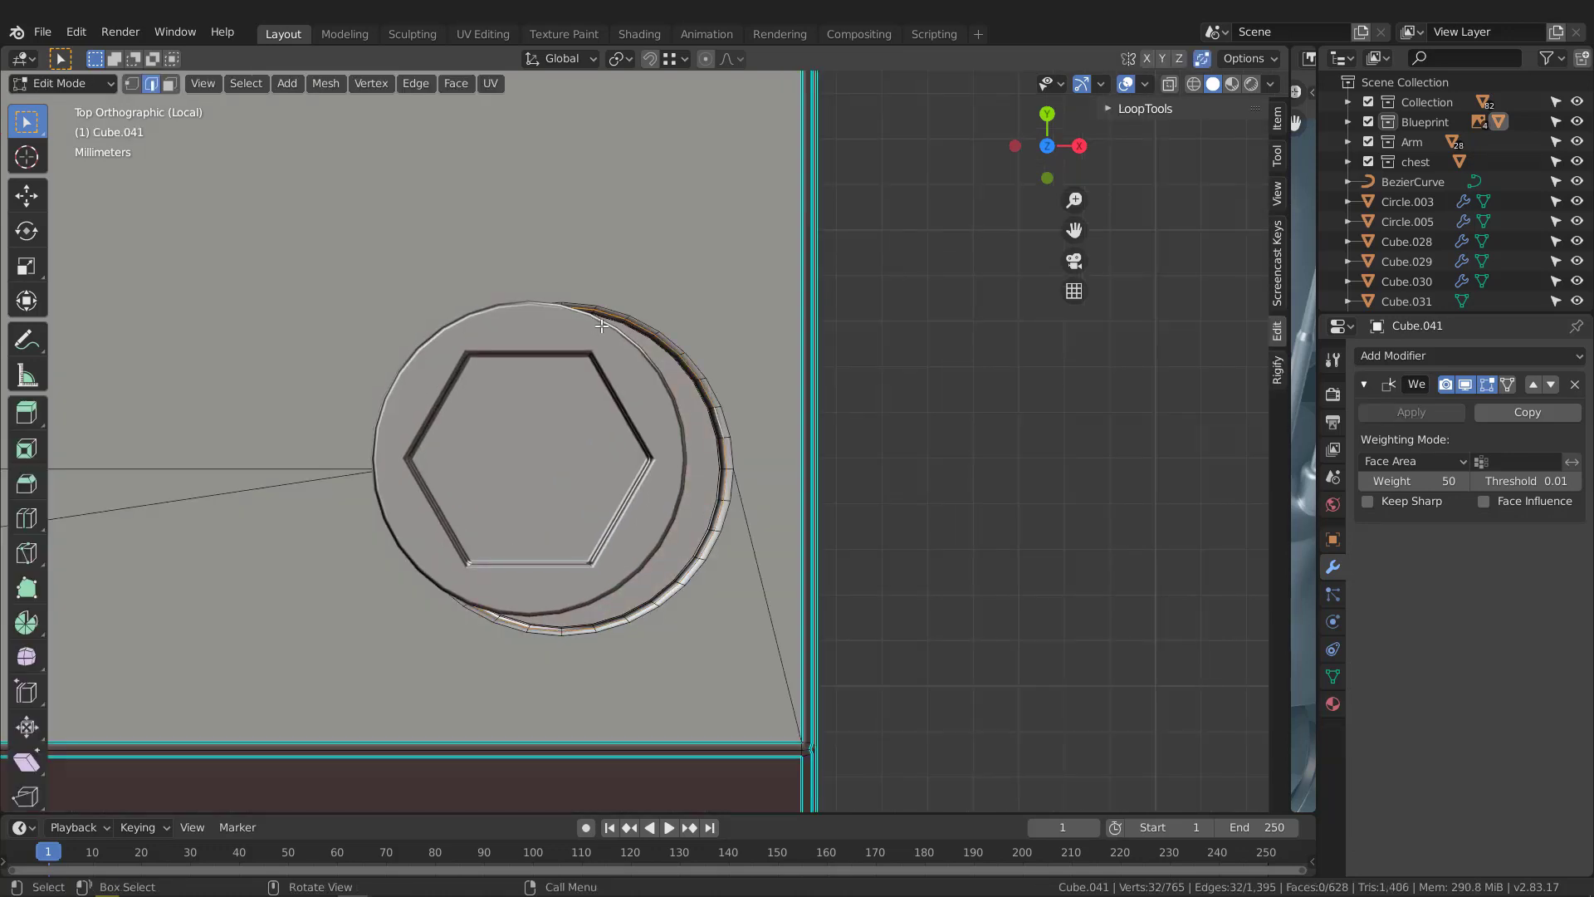
key("shift+s")
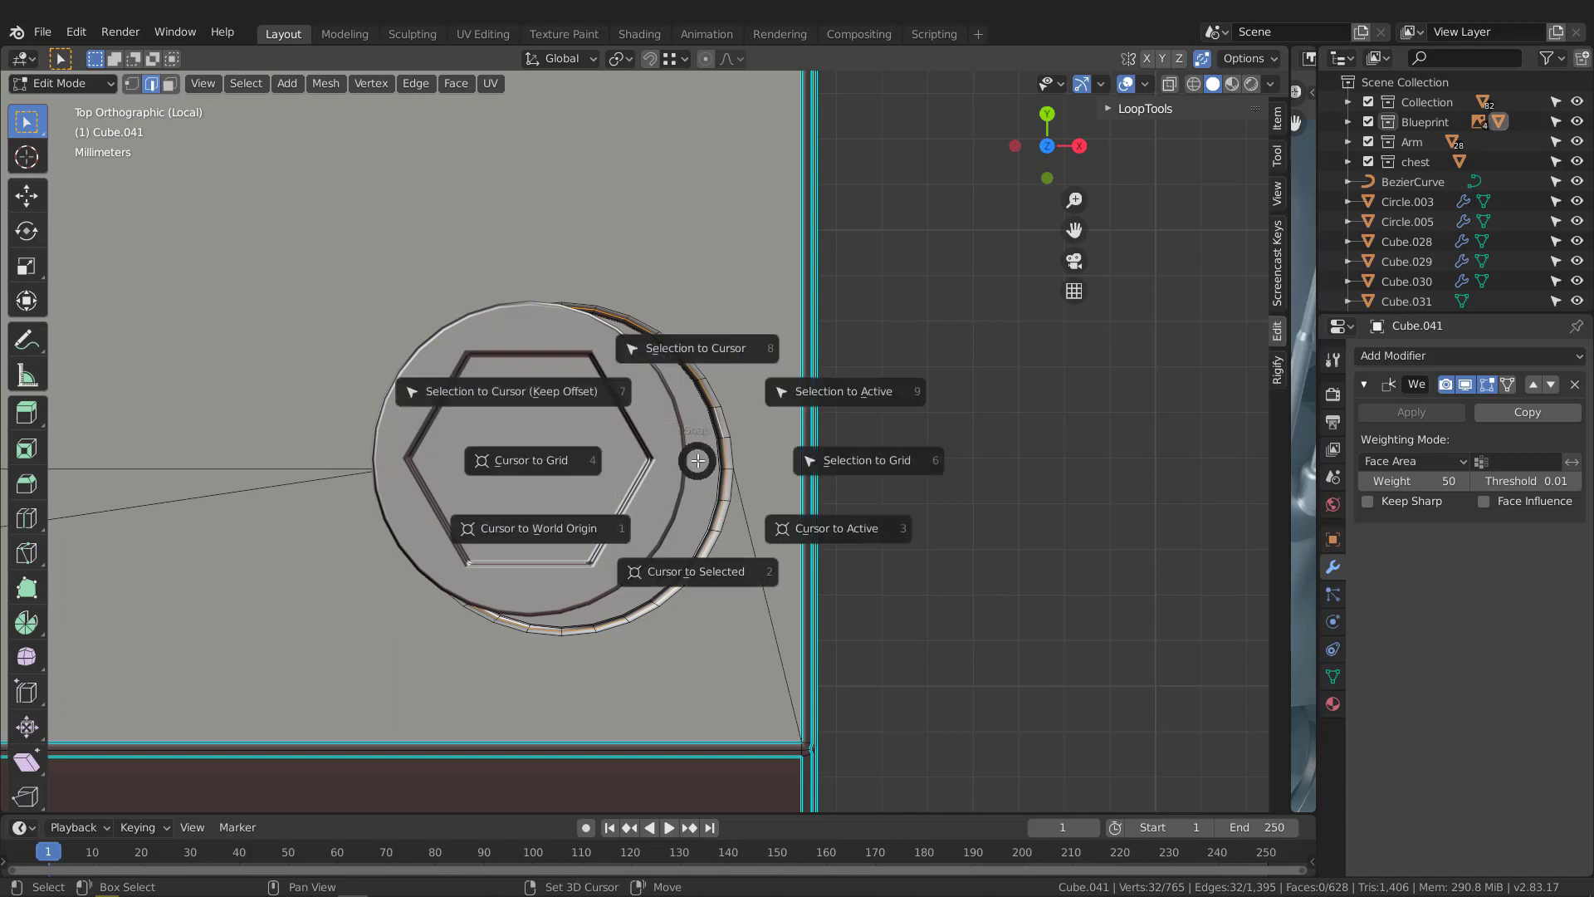
left_click(692, 582)
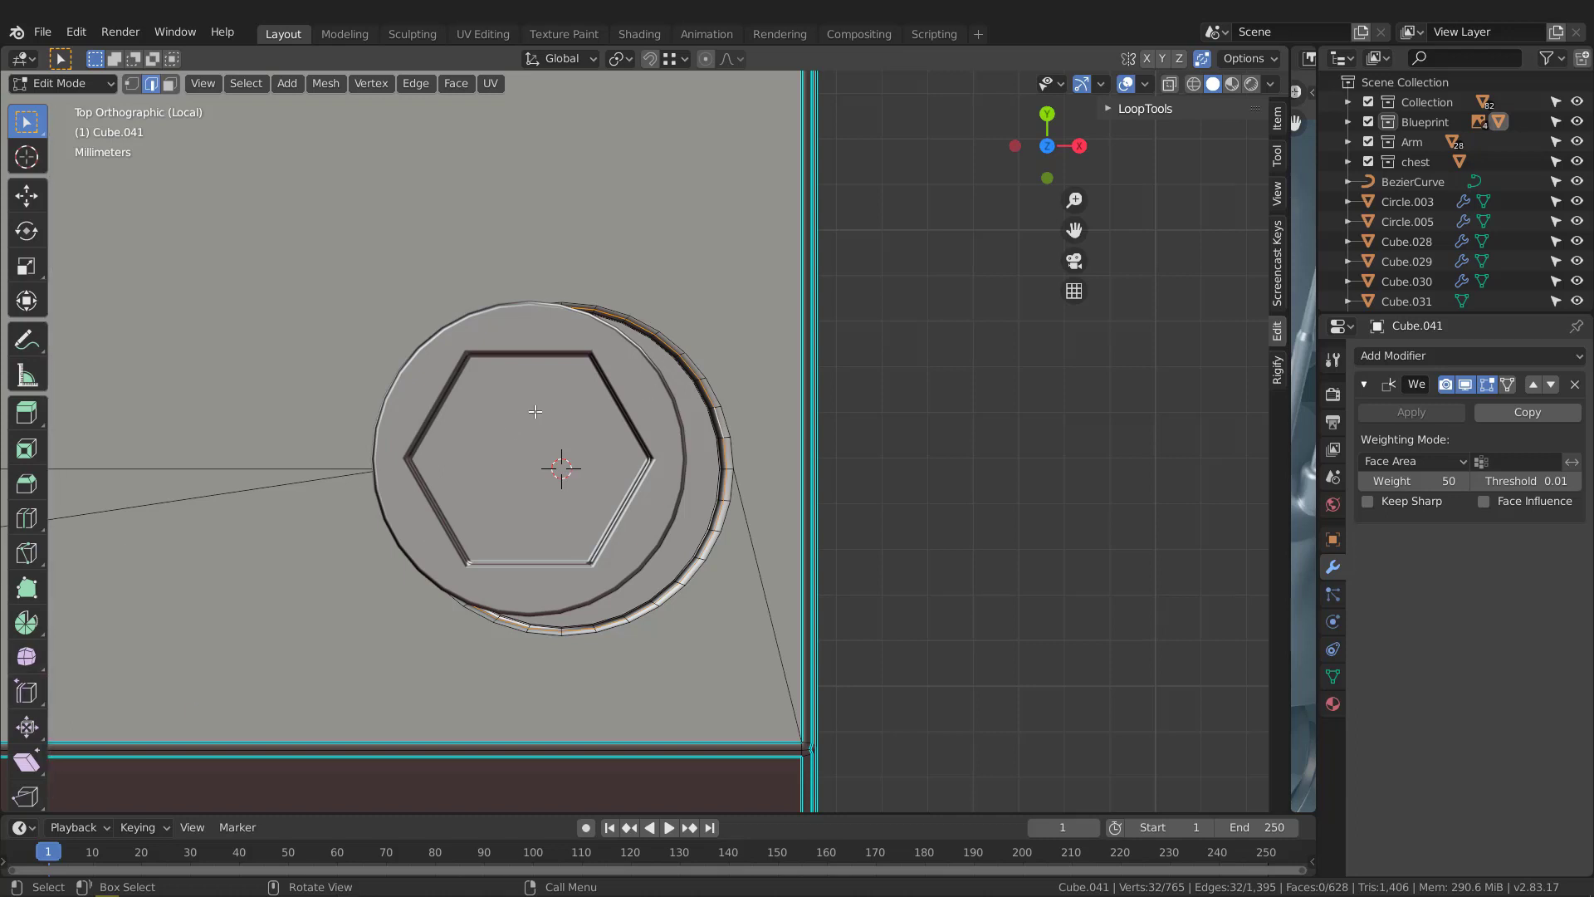
Return to Object Mode and snap the bolt to the 3D cursor at the hole's center
middle_click_drag(535, 411, 534, 411)
key("KP_7")
key("Tab")
left_click(602, 400)
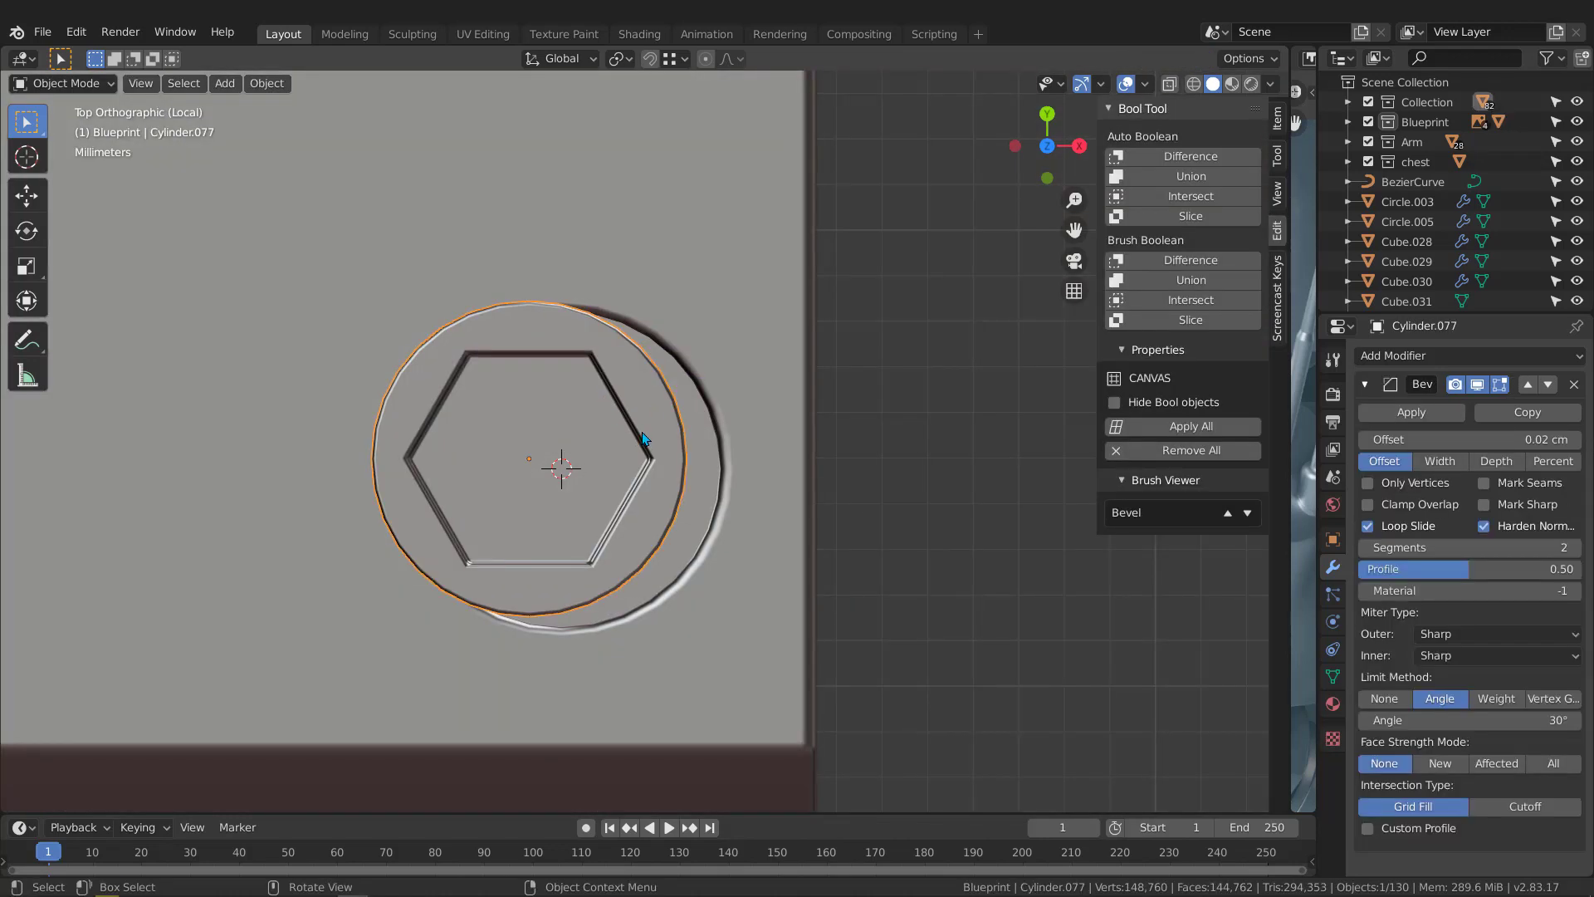
key("shift+s")
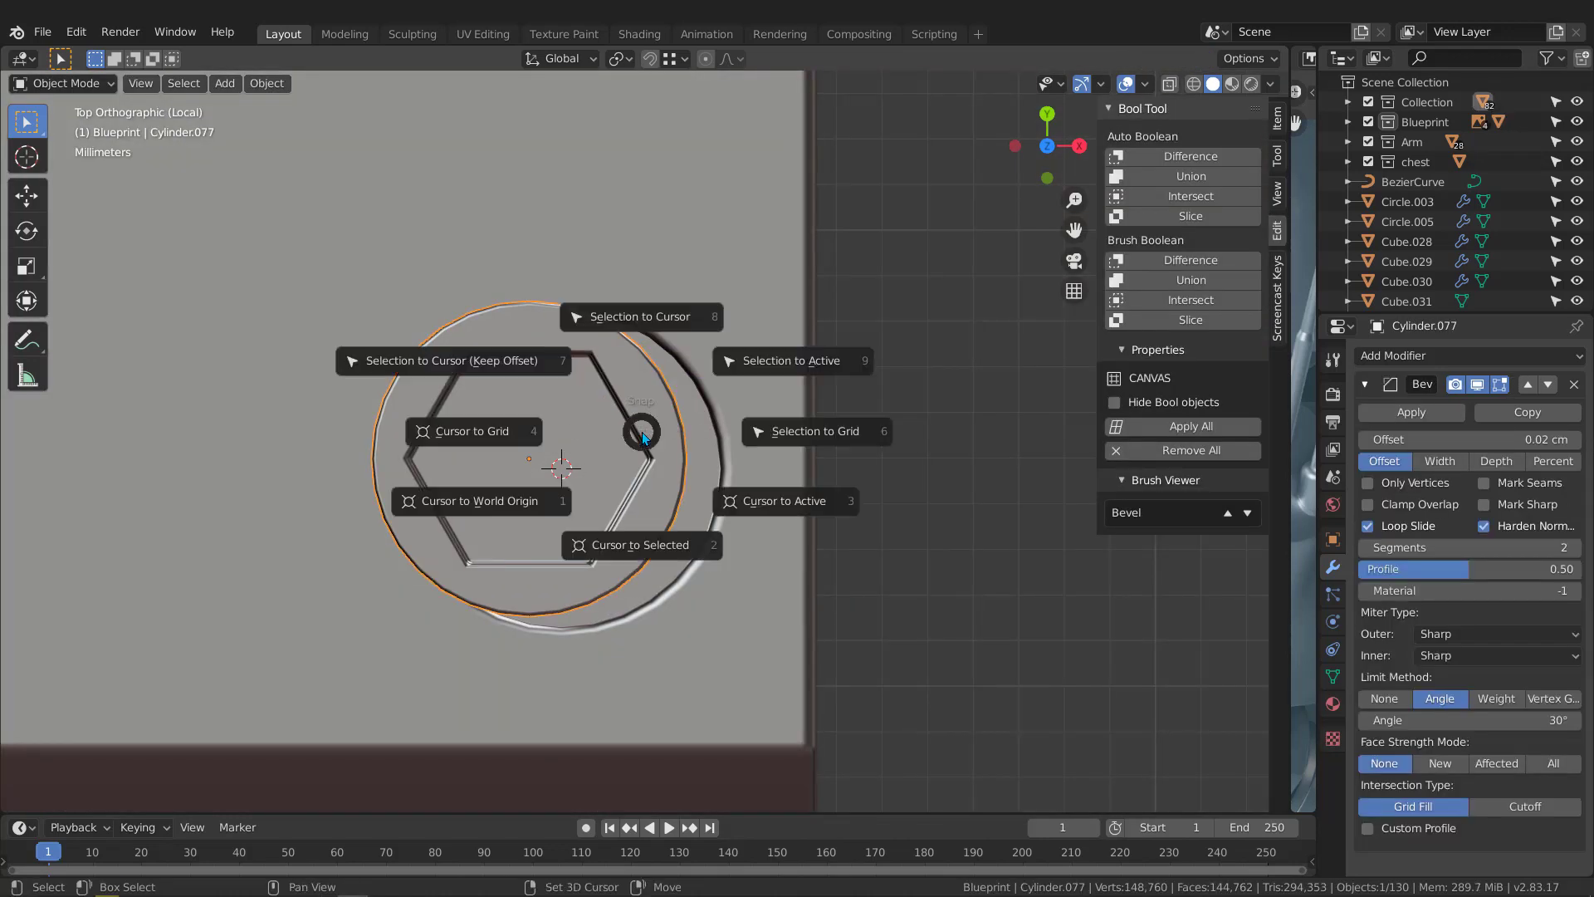
left_click(639, 316)
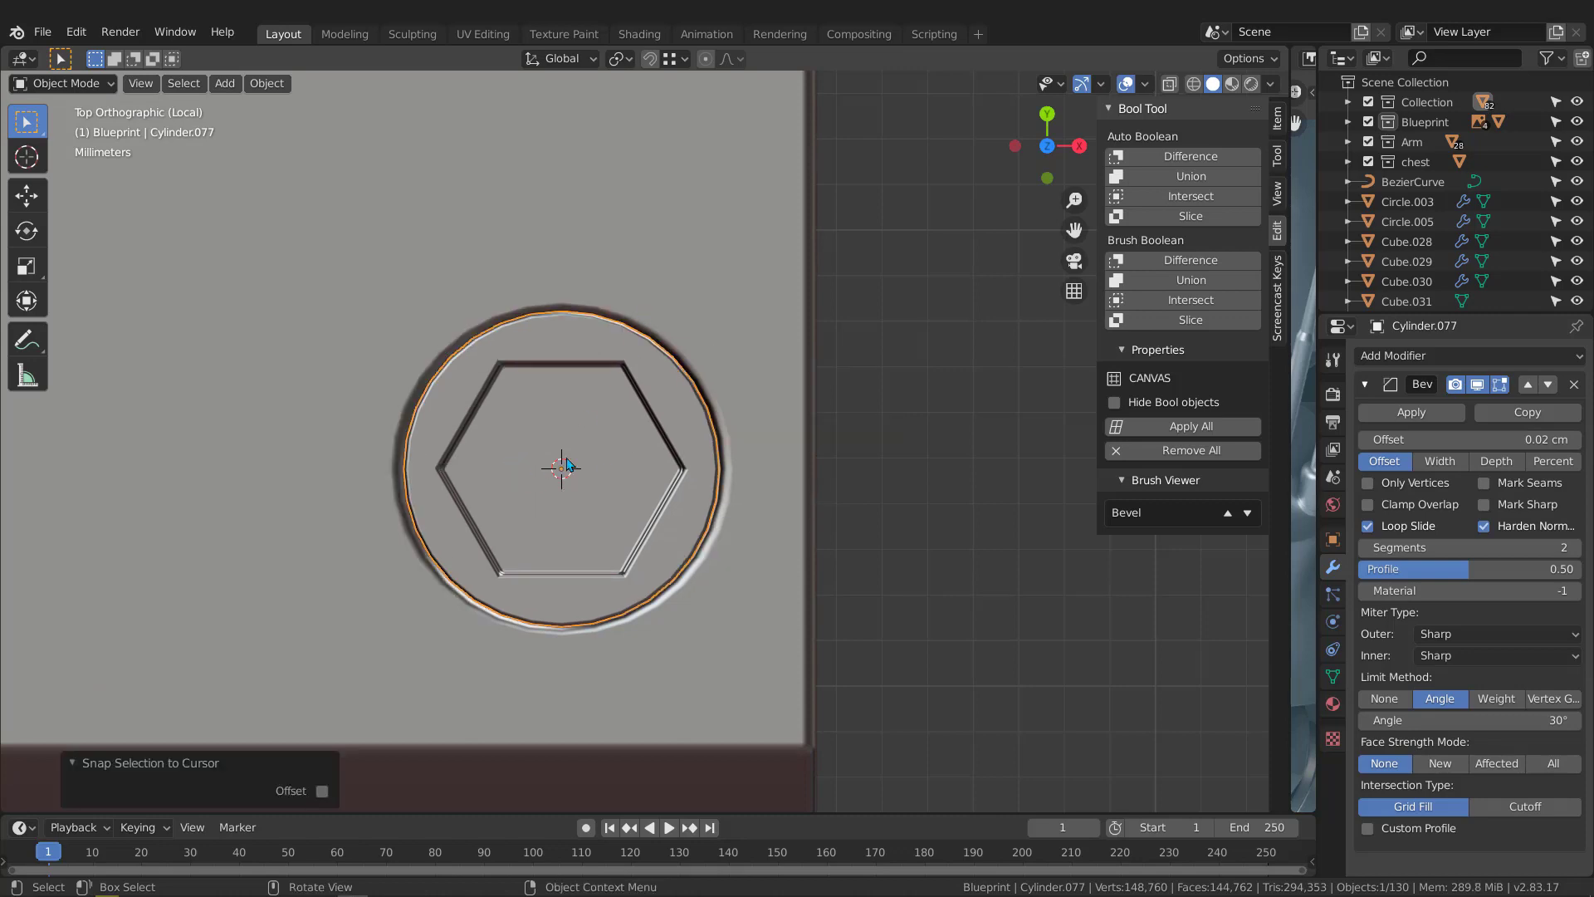
Lower the bolt into the hole by about 0.137 cm along Z
middle_click_drag(597, 549, 569, 397)
key("g")
key("z")
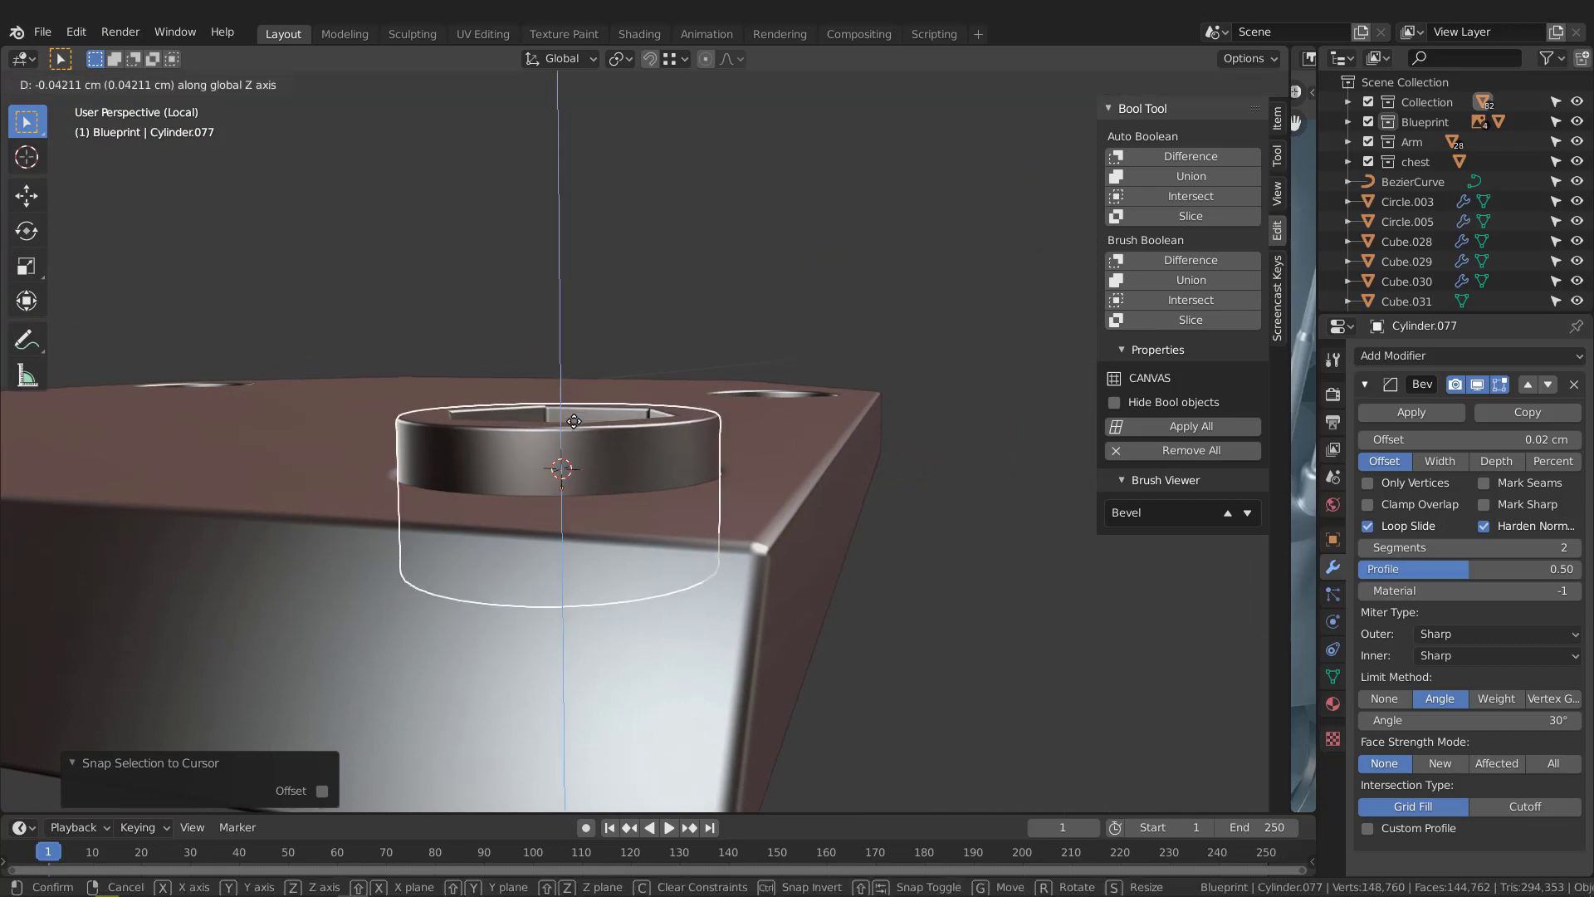
left_click(581, 452)
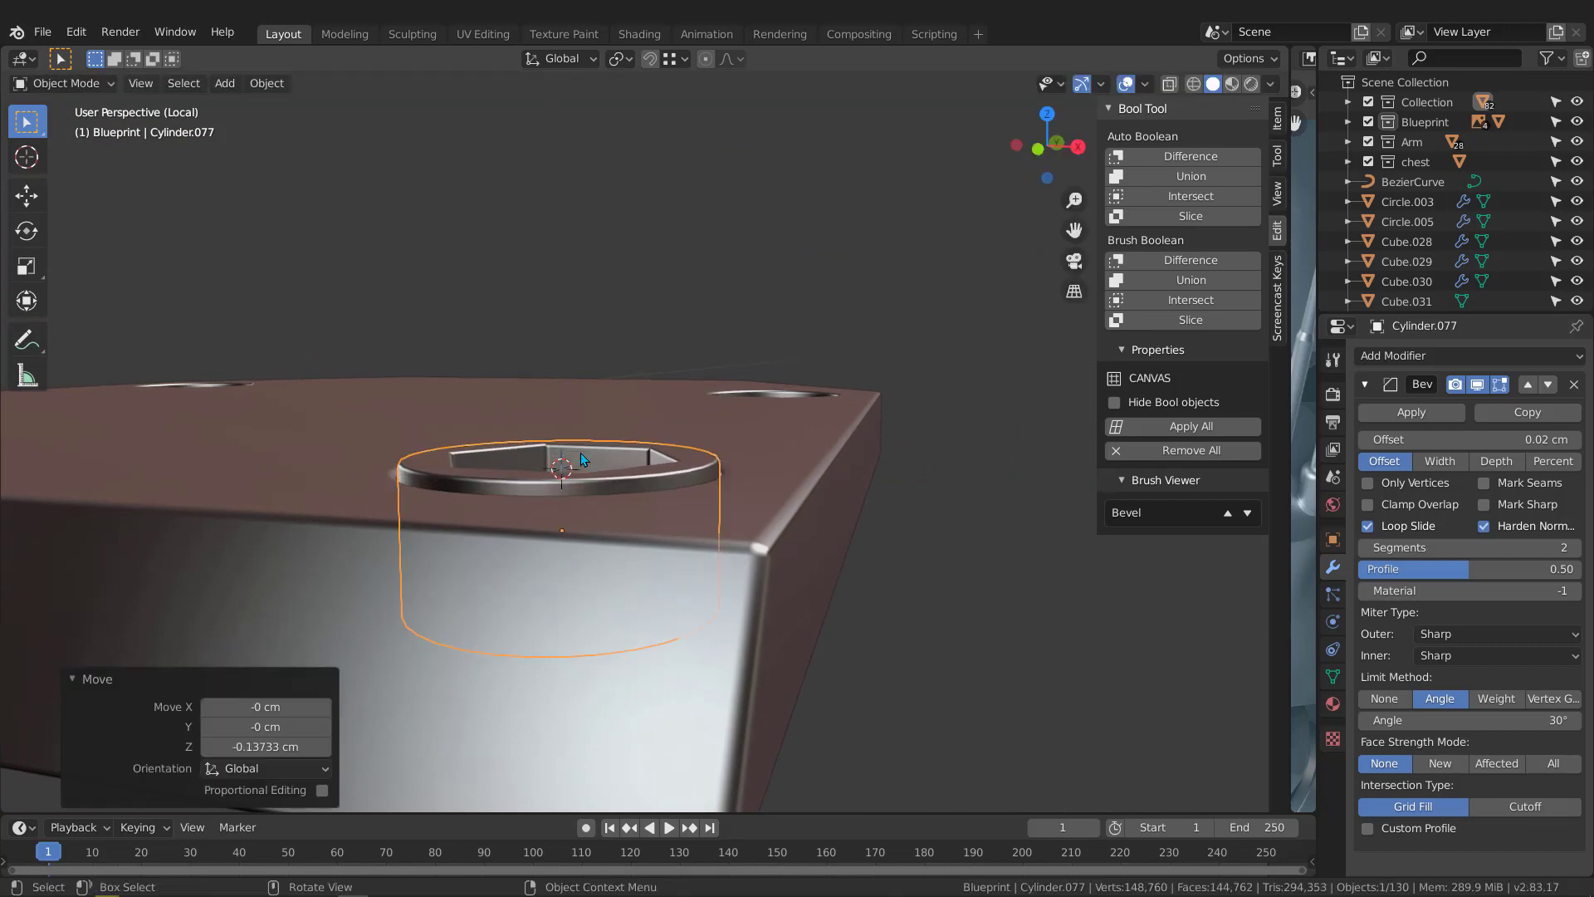
Duplicate the bolt about 3.062 cm along Y into the rear hole on the same side of the plate
key("KP_7")
scroll(581, 454, "down", 5)
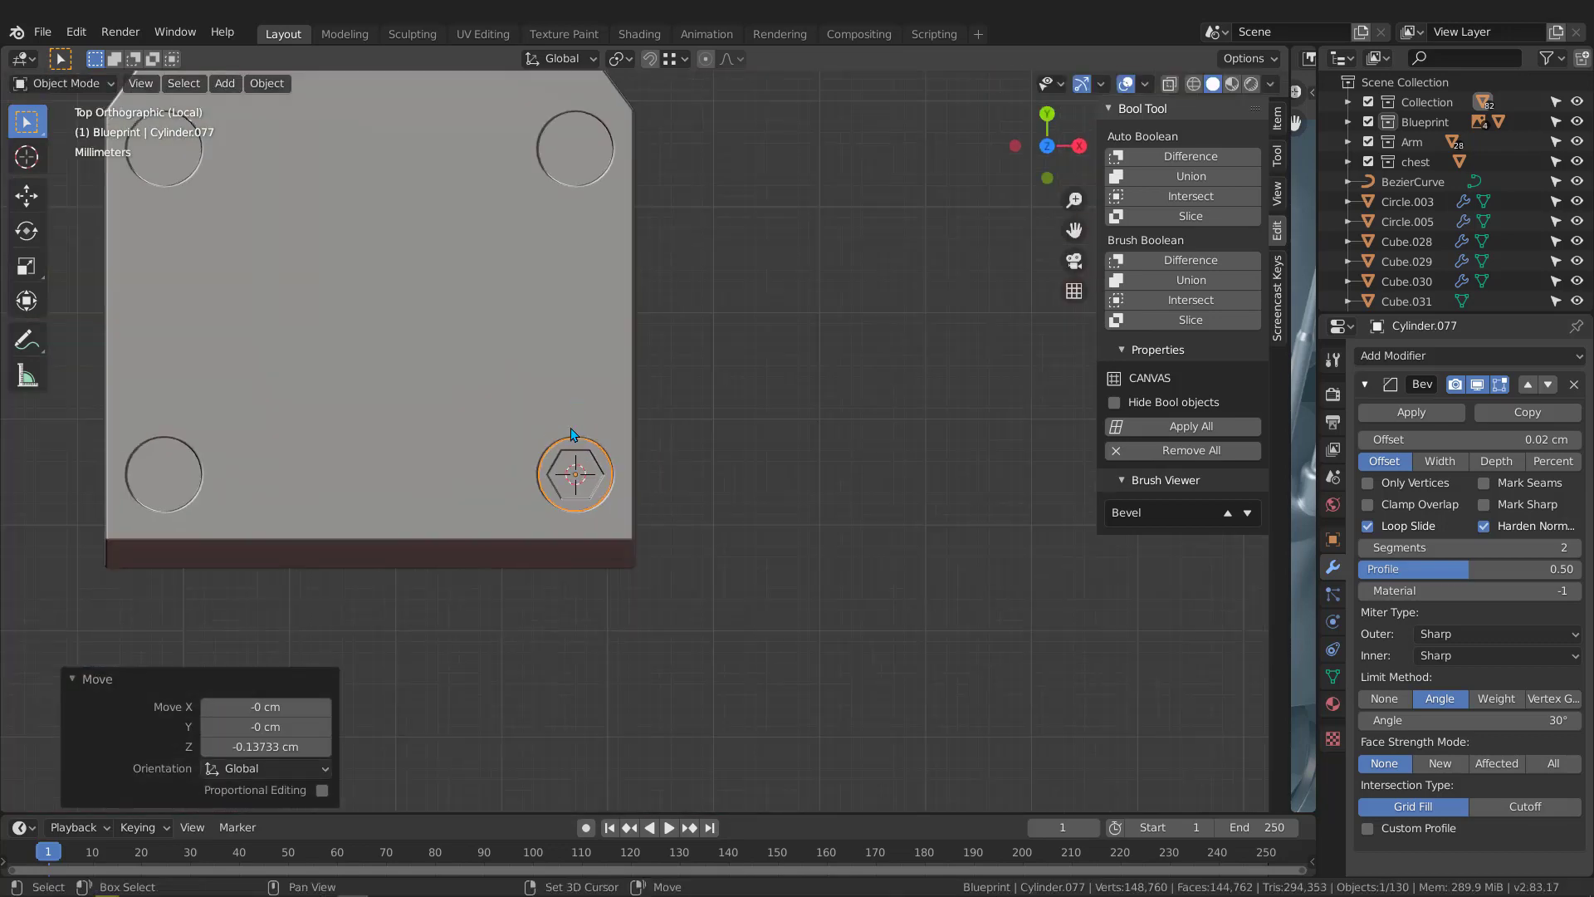
key("g")
key("y")
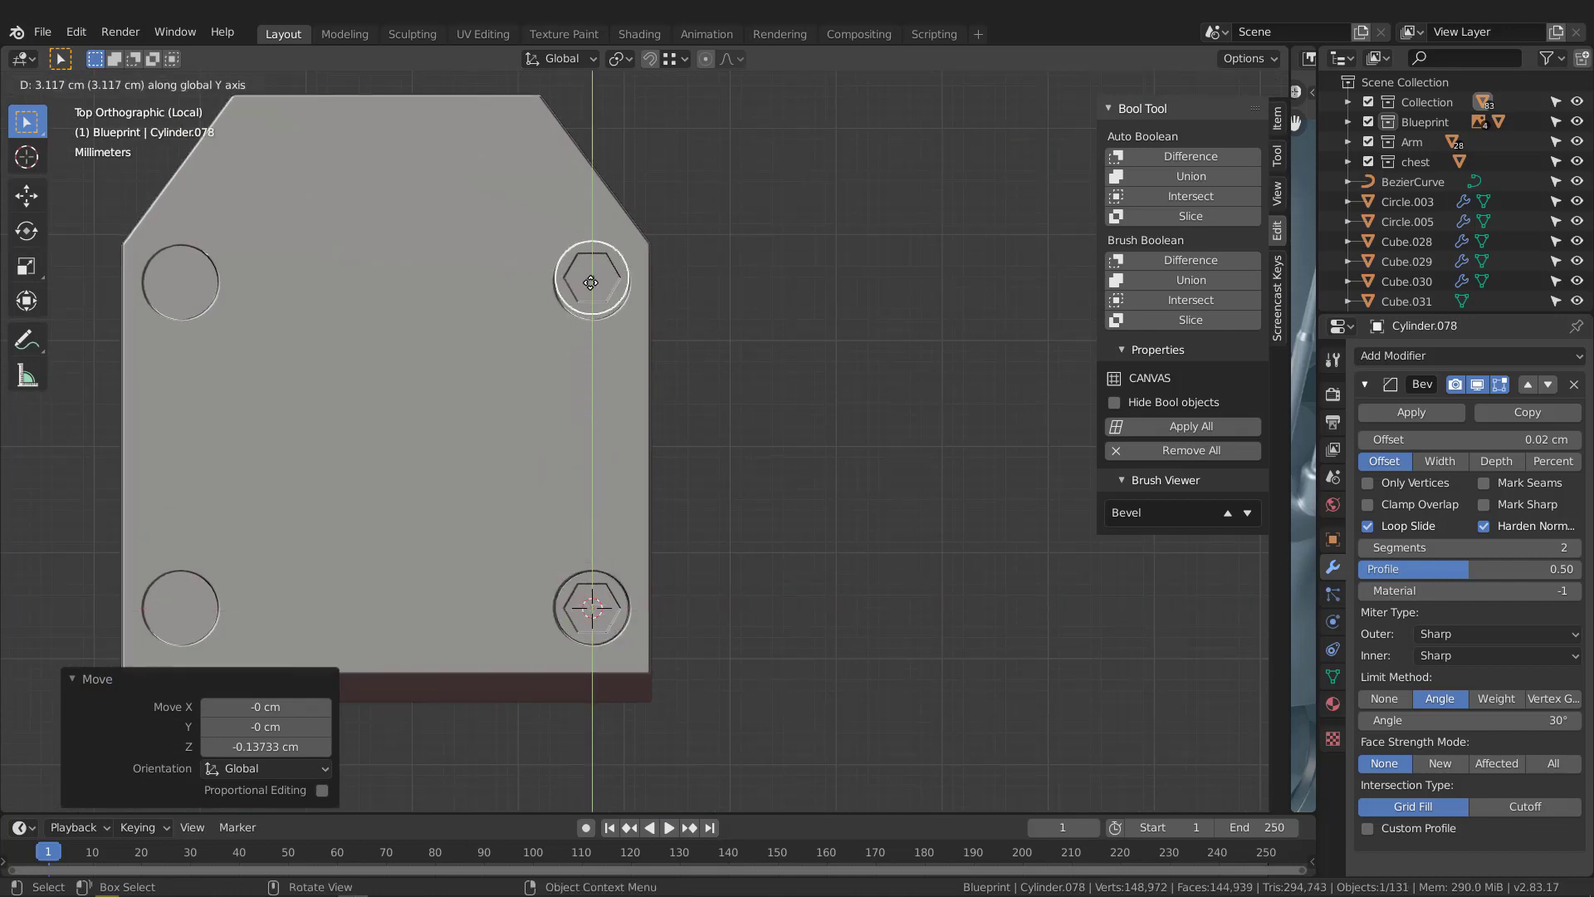
left_click(590, 287)
Nudge the rear bolt about 0.009 cm along Y to center it in its hole
scroll(598, 315, "up", 8)
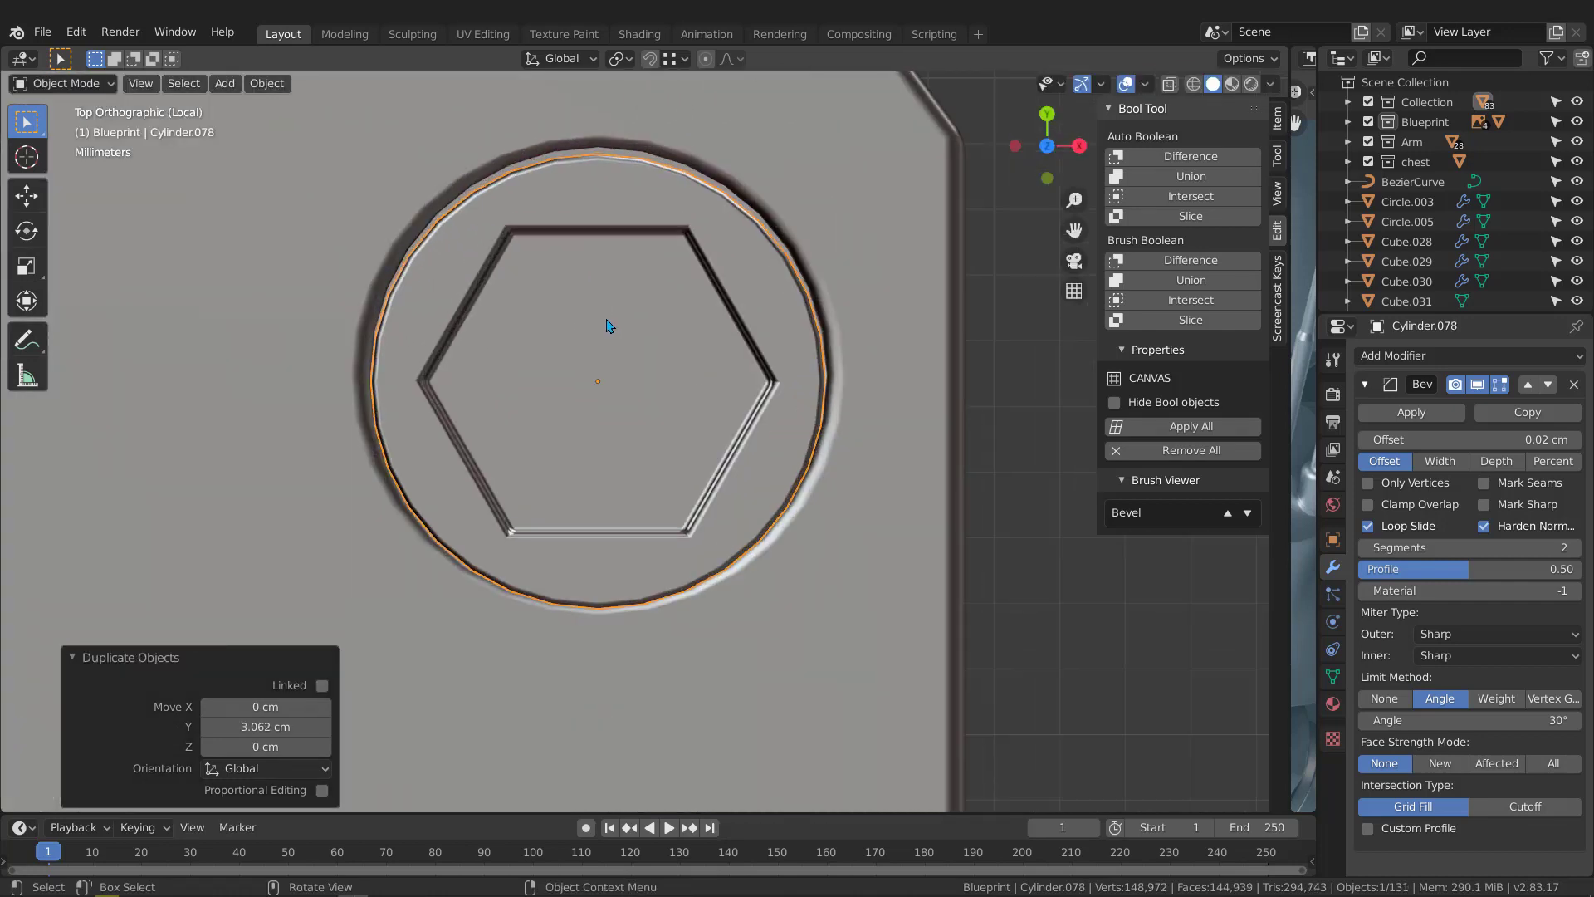
key("g")
key("x")
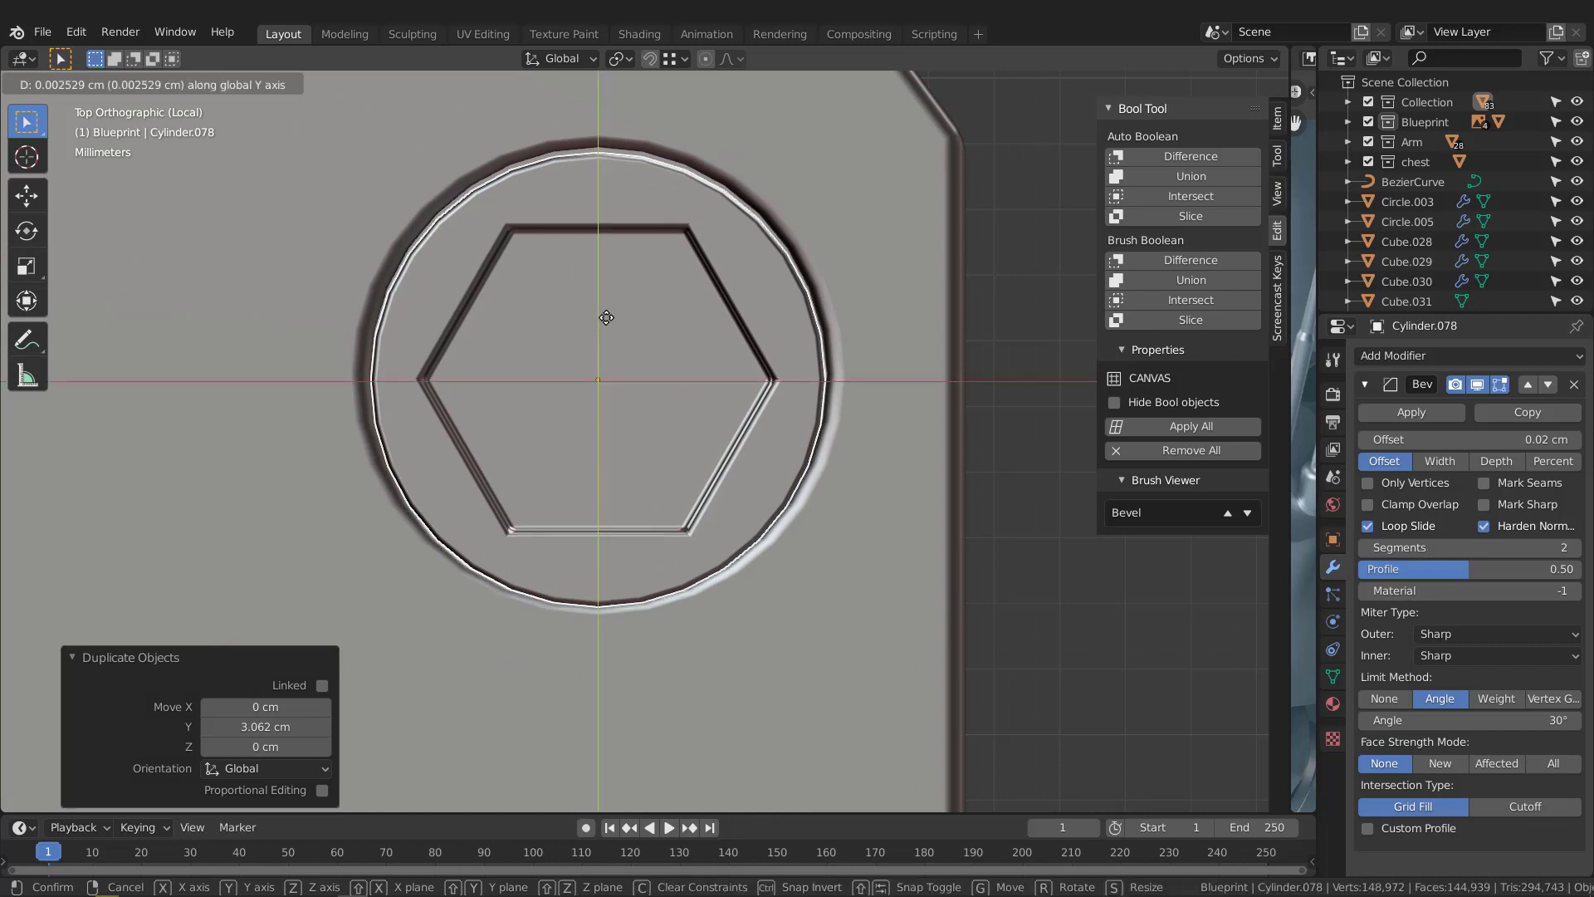
key("y")
left_click(607, 316)
Duplicate both bolts together about -3.91 cm along X onto the two empty holes on the plate's opposite side
scroll(606, 328, "down", 10)
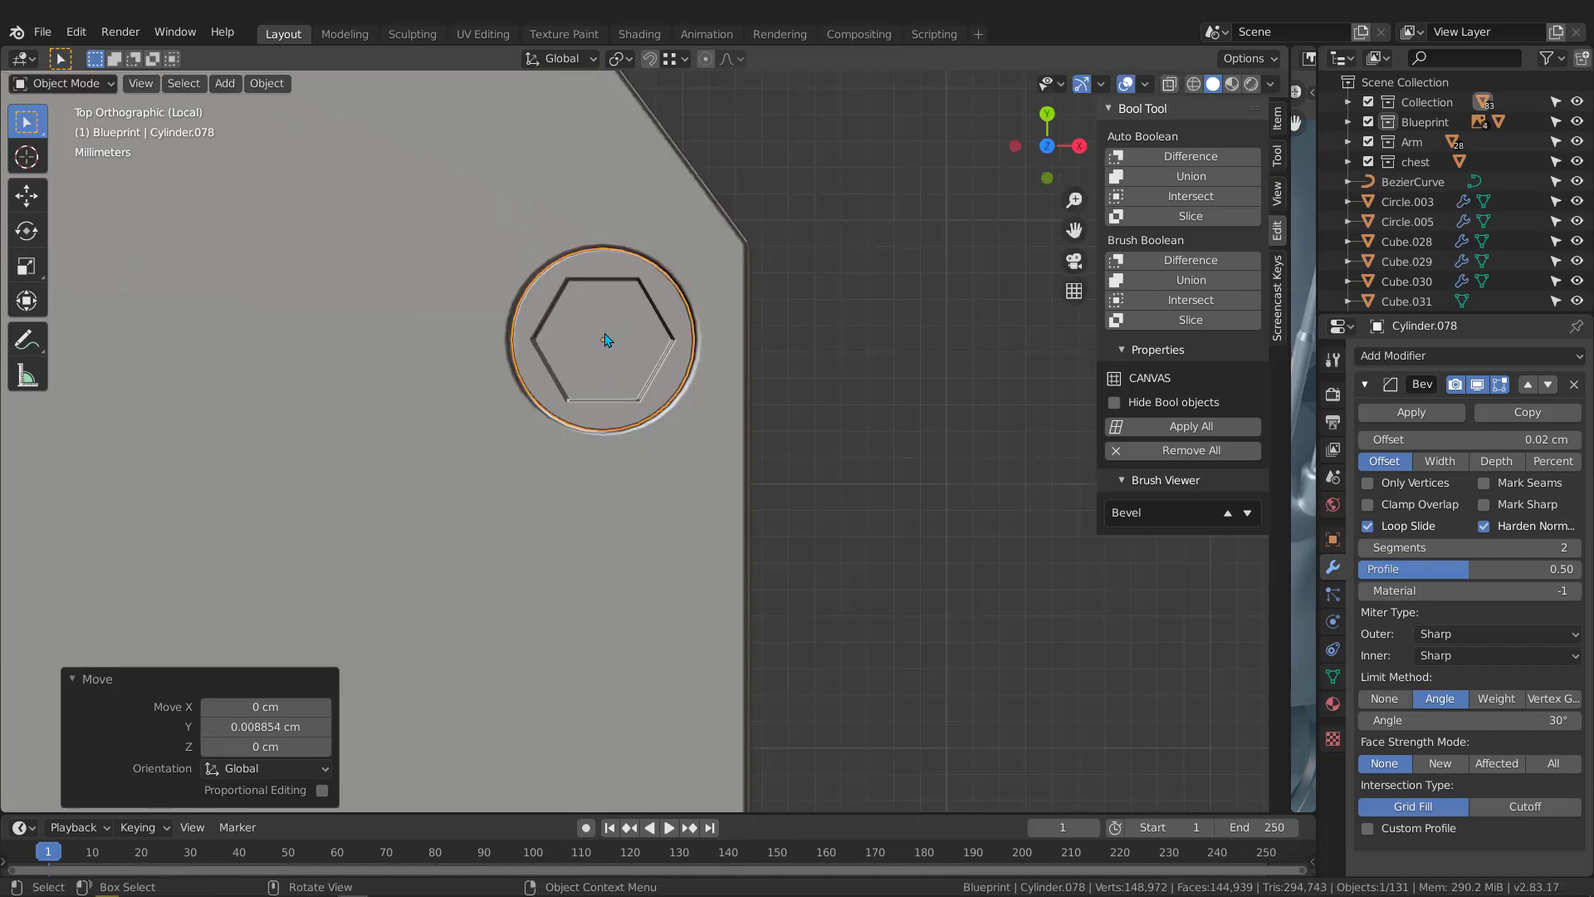
left_click(605, 664, "shift")
scroll(579, 568, "down", 3)
middle_click_drag(579, 568, 762, 503, "shift")
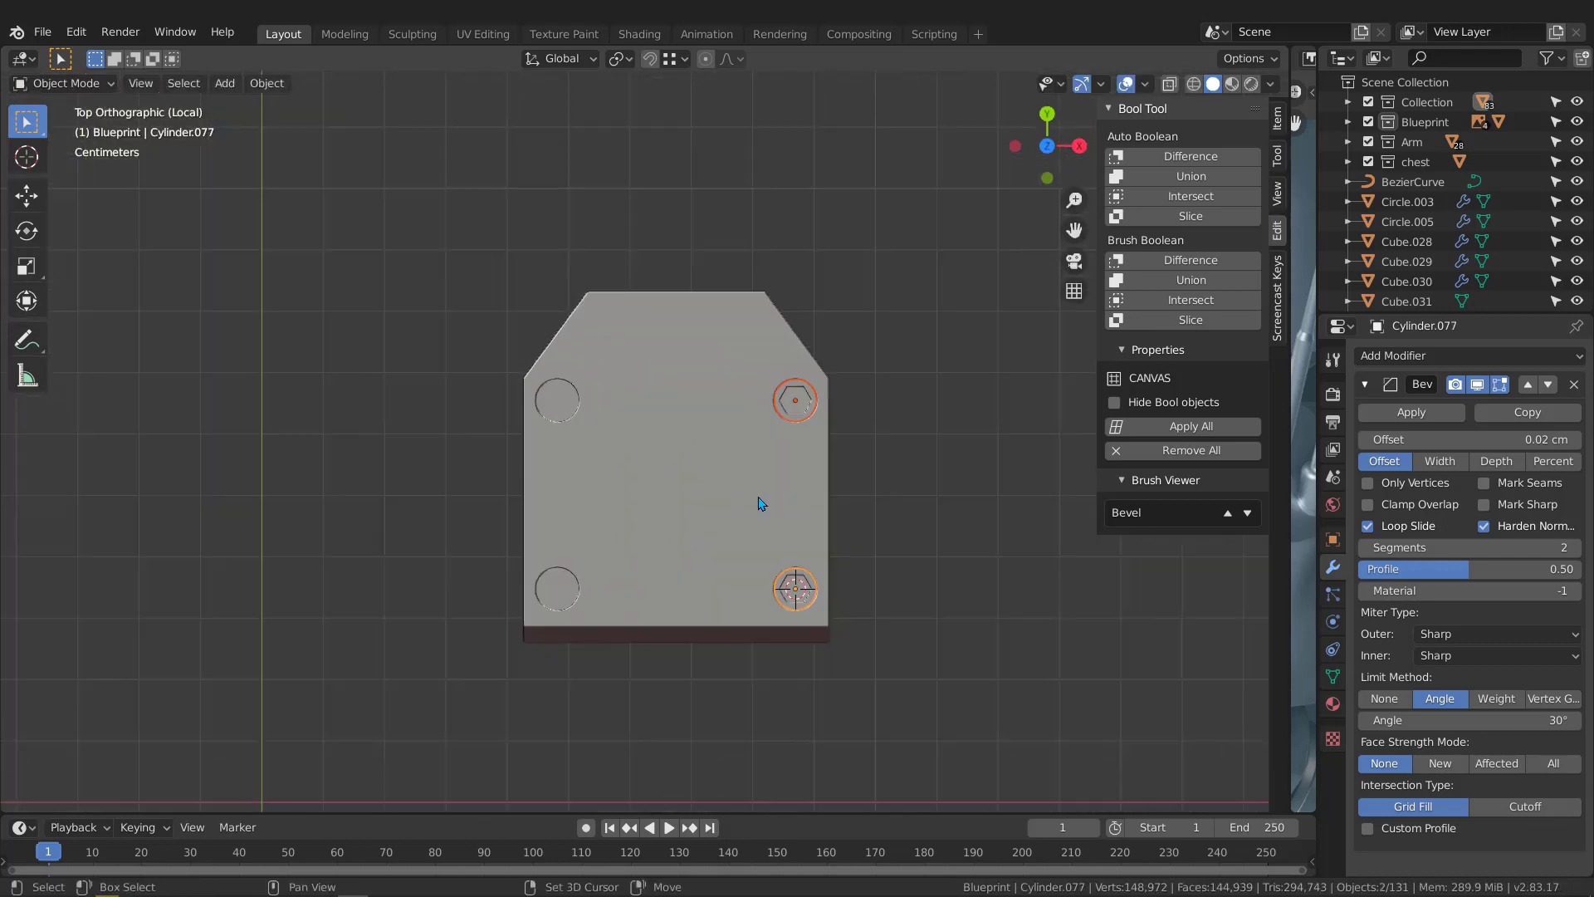
key("shift+d")
key("x")
left_click(531, 526)
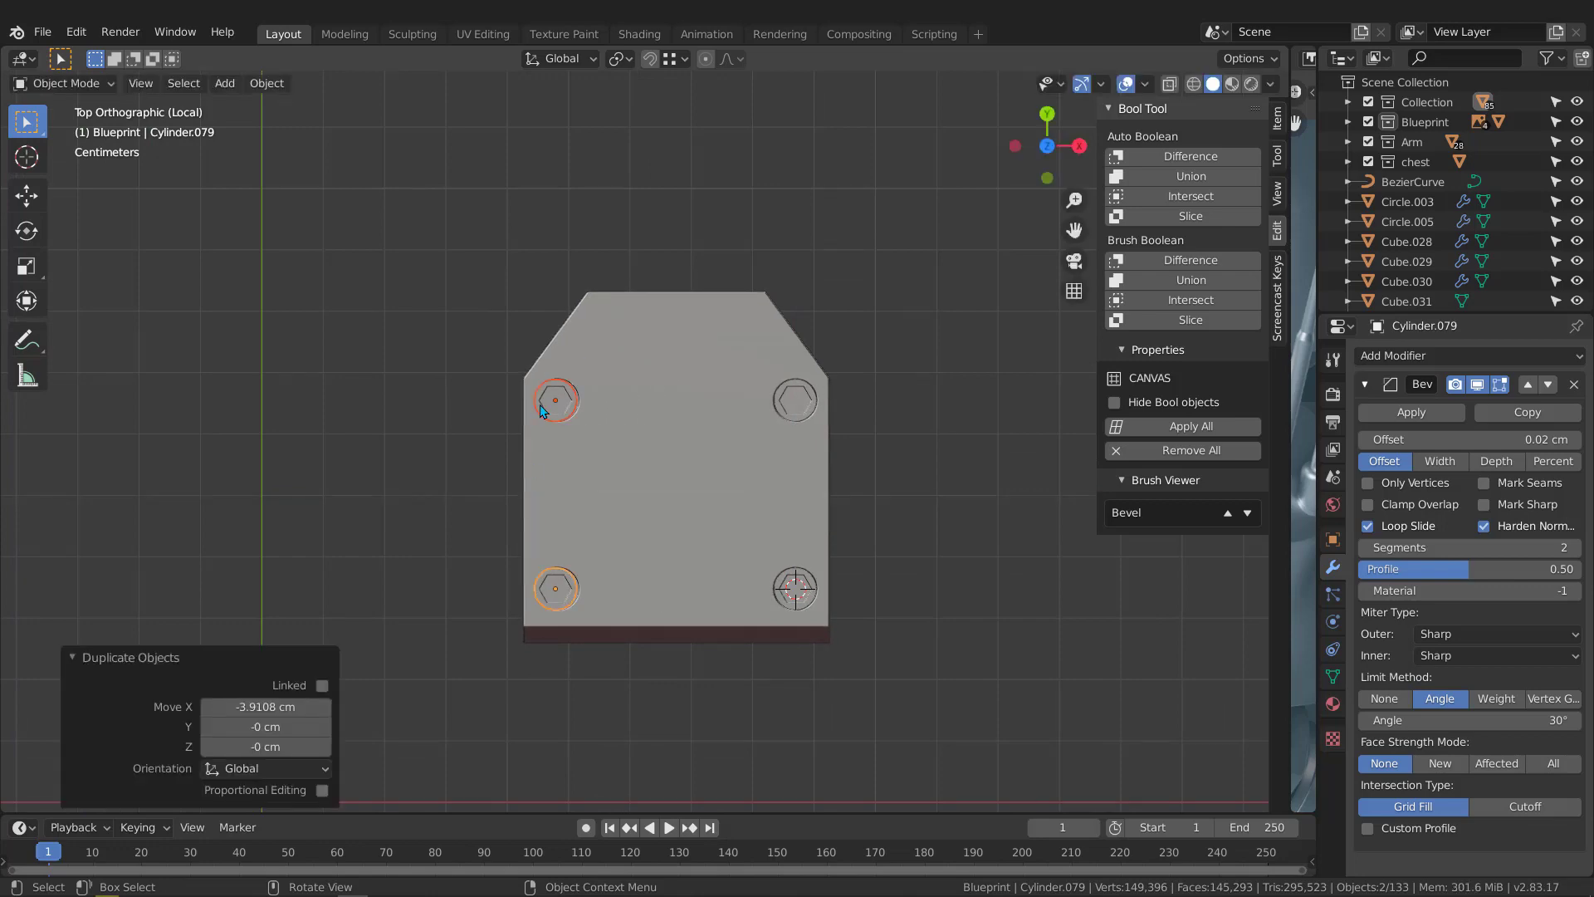
Nudge the two new bolts about 0.029 cm along X to center them in their holes, and exit Local View
scroll(581, 407, "up", 6)
key("g")
key("x")
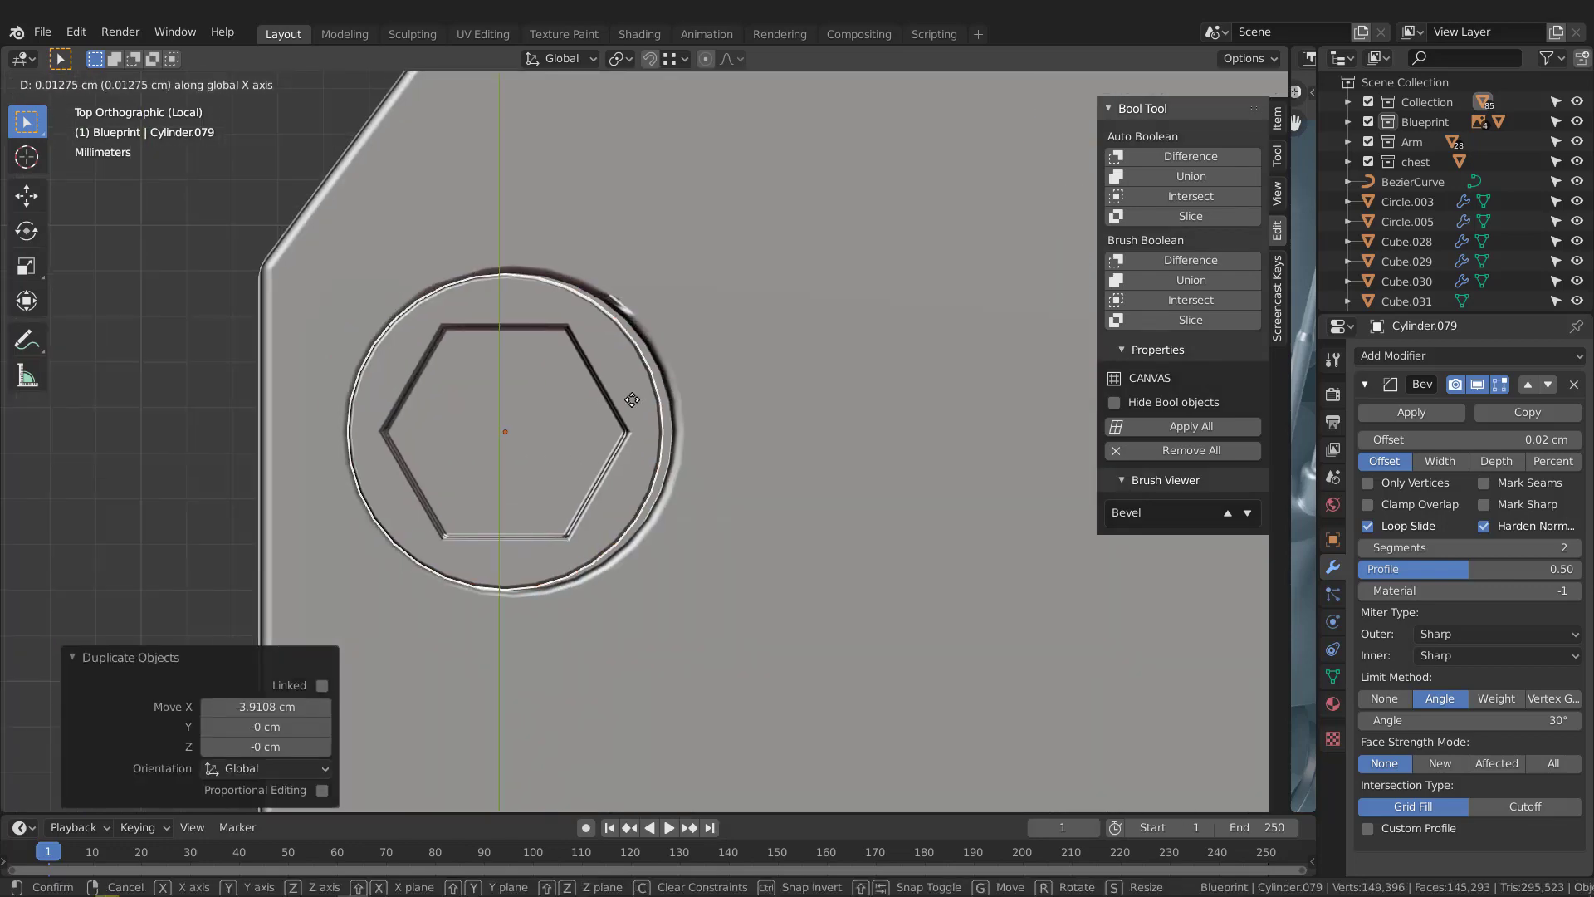
left_click(637, 404)
scroll(638, 403, "down", 6)
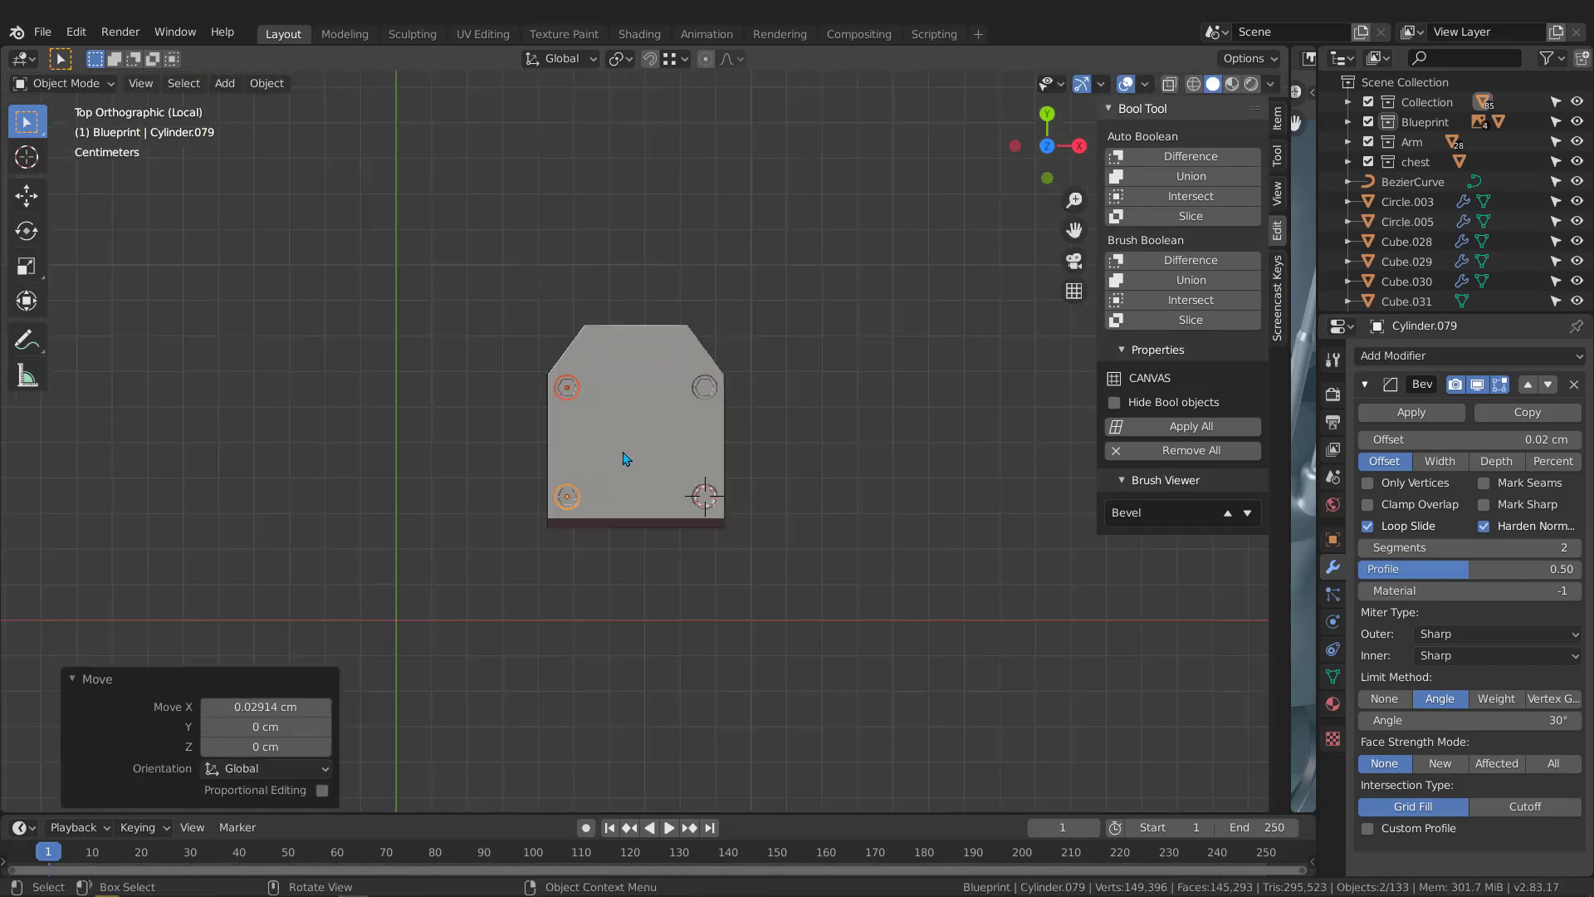
middle_click_drag(626, 456, 559, 444)
key("KP_Divide")
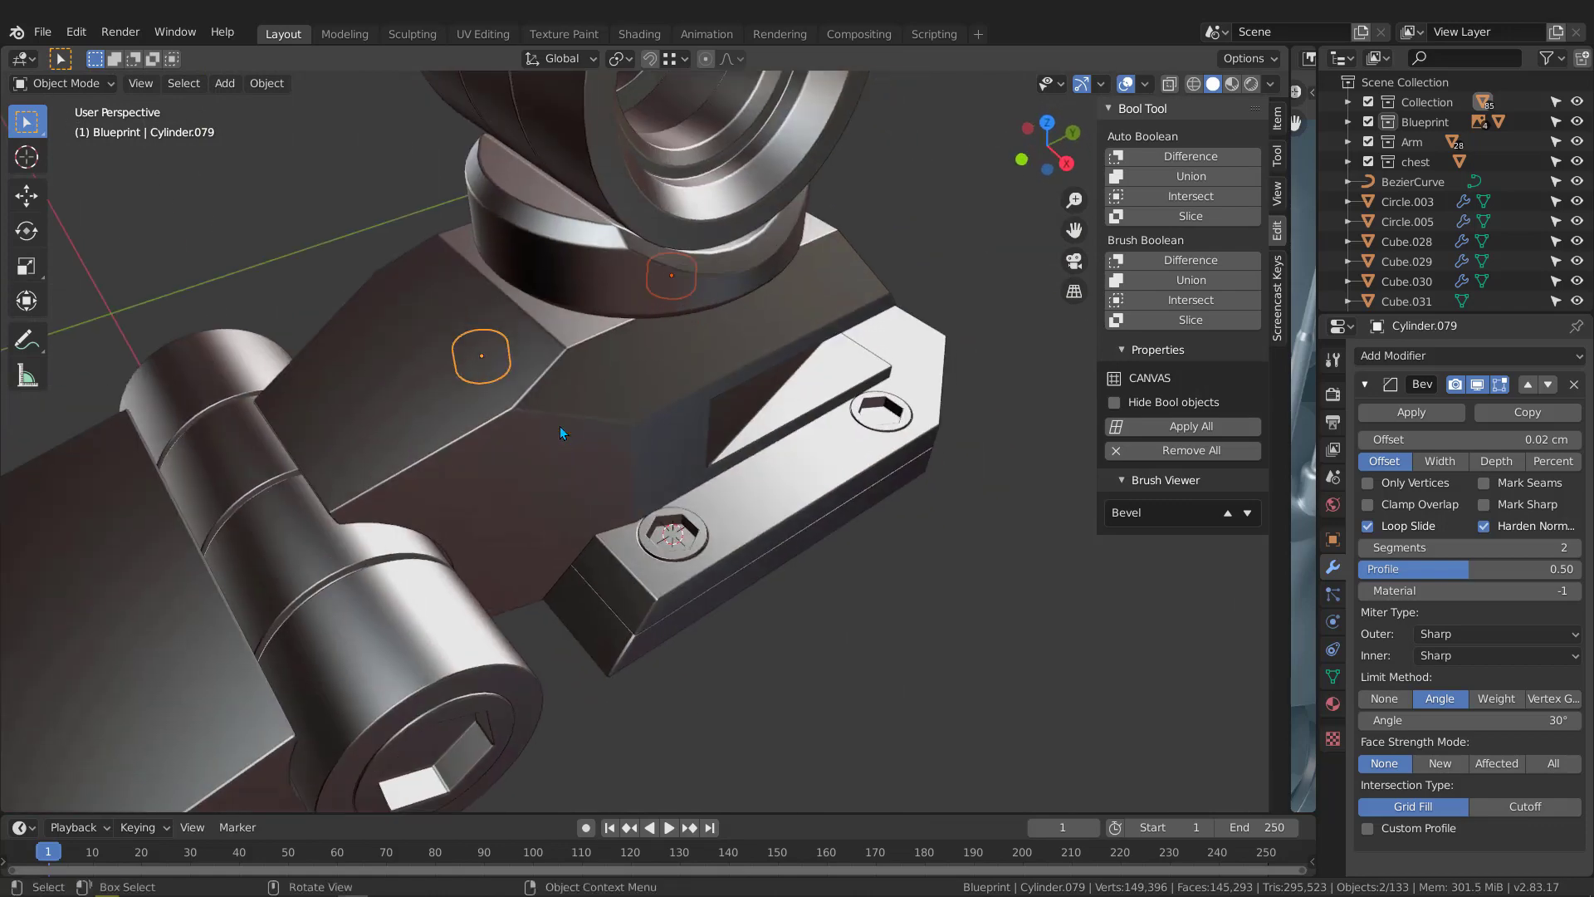
Examine the fitted bolts and the surrounding heel parts from several angles, selecting individual pieces of the foot
key("alt+a")
middle_click_drag(665, 482, 979, 503)
left_click(633, 569)
scroll(704, 581, "up", 4)
left_click(749, 586)
left_click(699, 499)
middle_click_drag(699, 496, 623, 532)
scroll(640, 520, "down", 6)
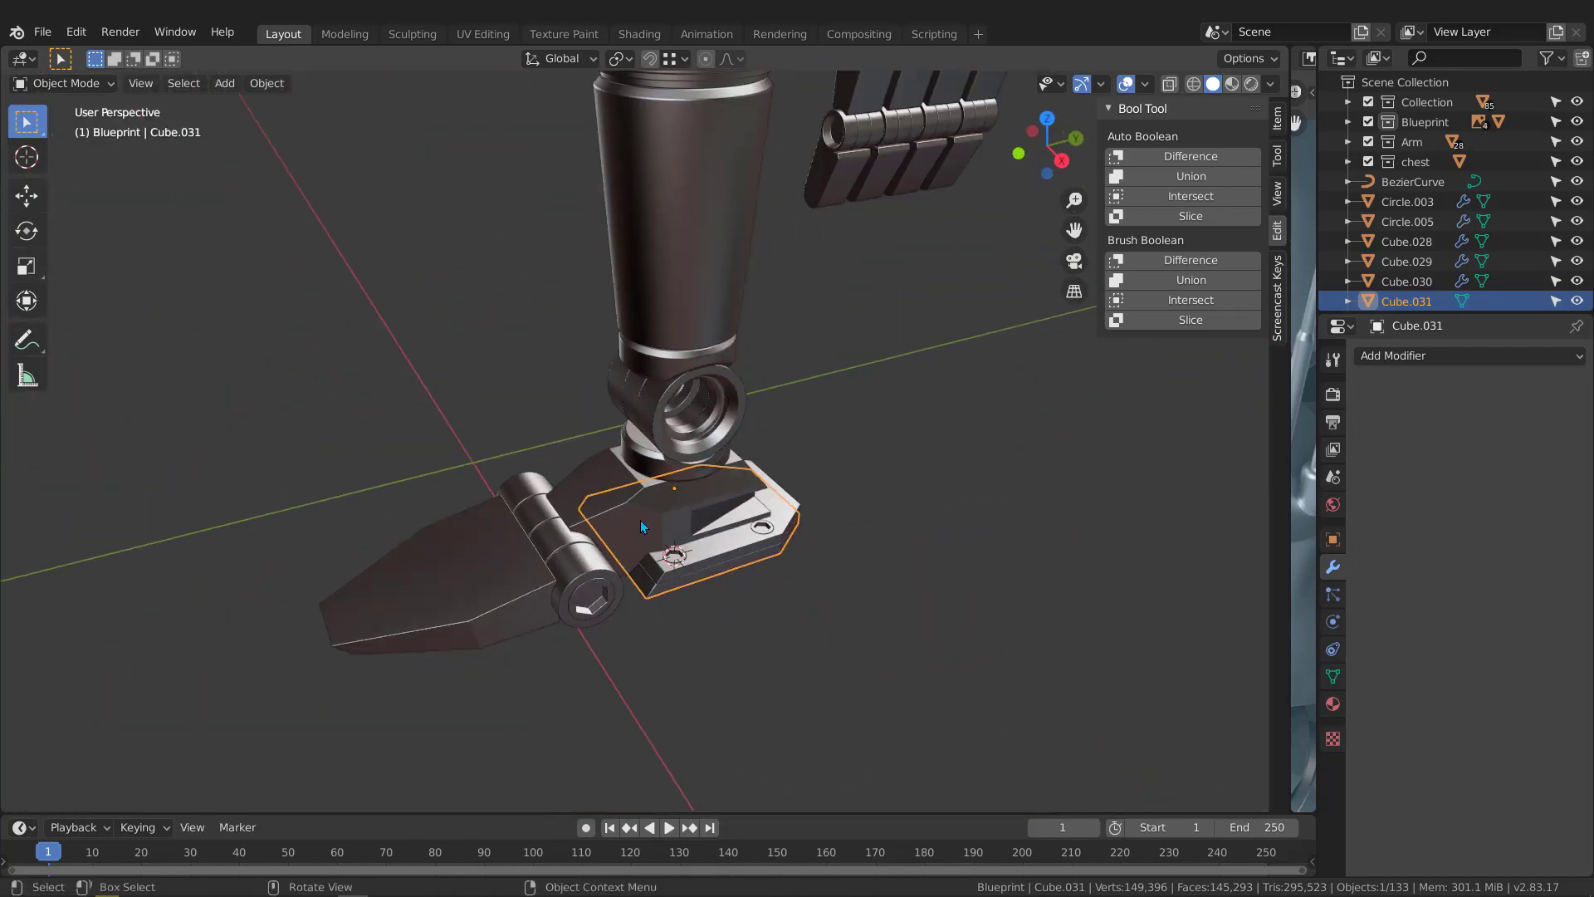